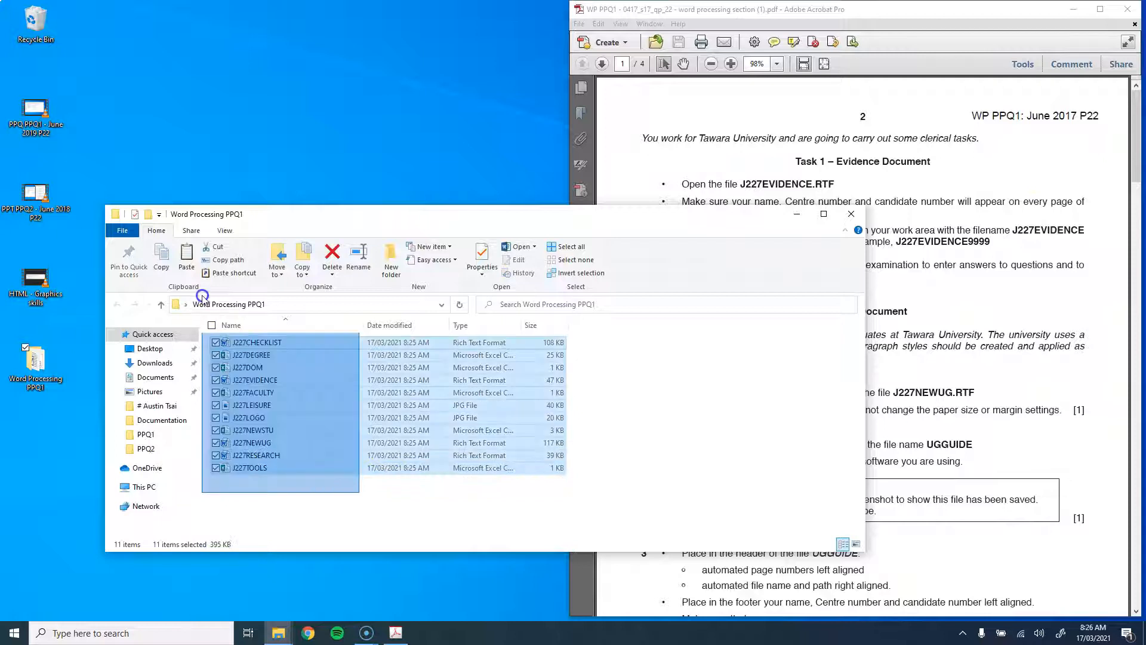
Step: Narrow the Word Processing PPQ1 folder window, move it beside the exam PDF, and select J227EVIDENCE
left_click(327, 519)
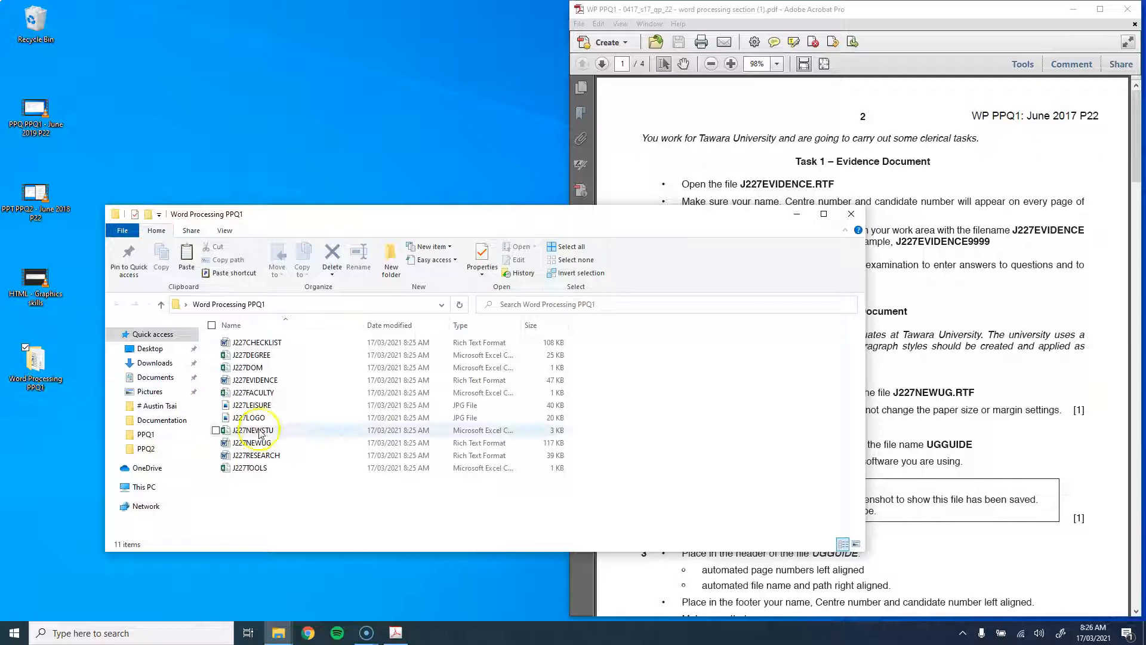
left_click_drag(318, 509, 302, 489)
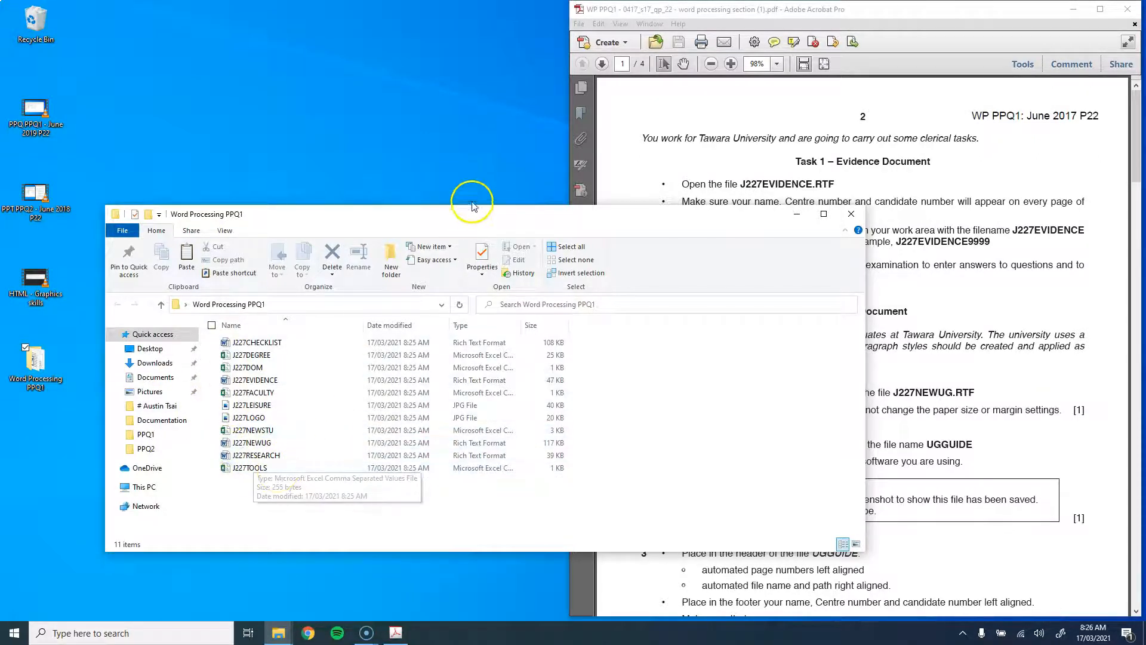
left_click_drag(864, 339, 545, 349)
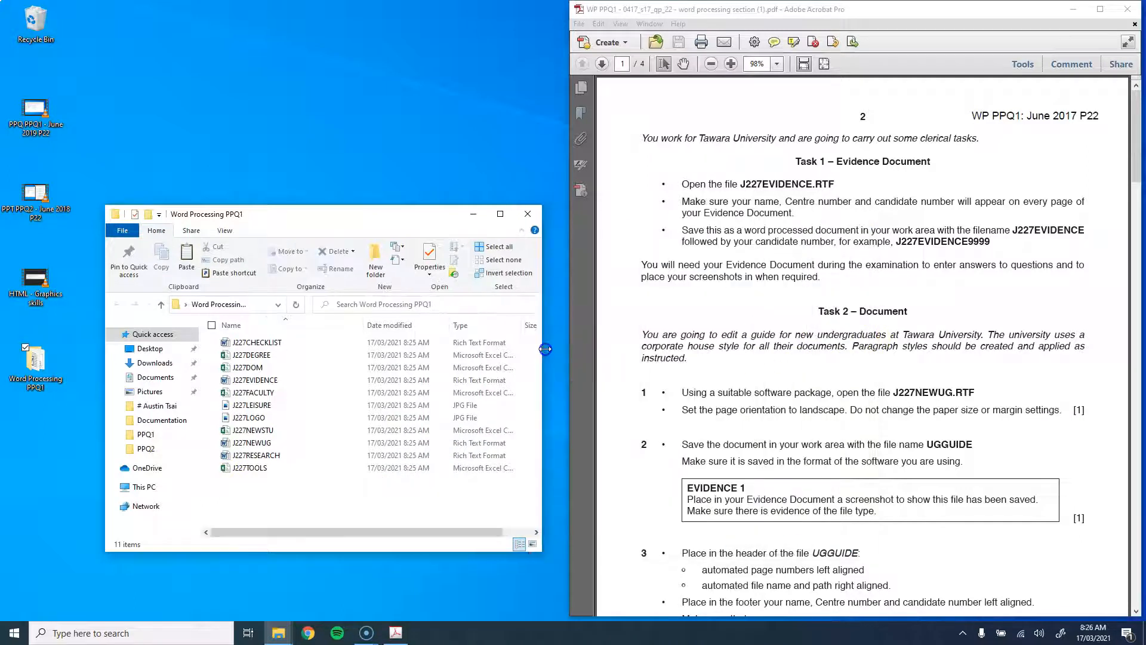
left_click_drag(401, 210, 364, 208)
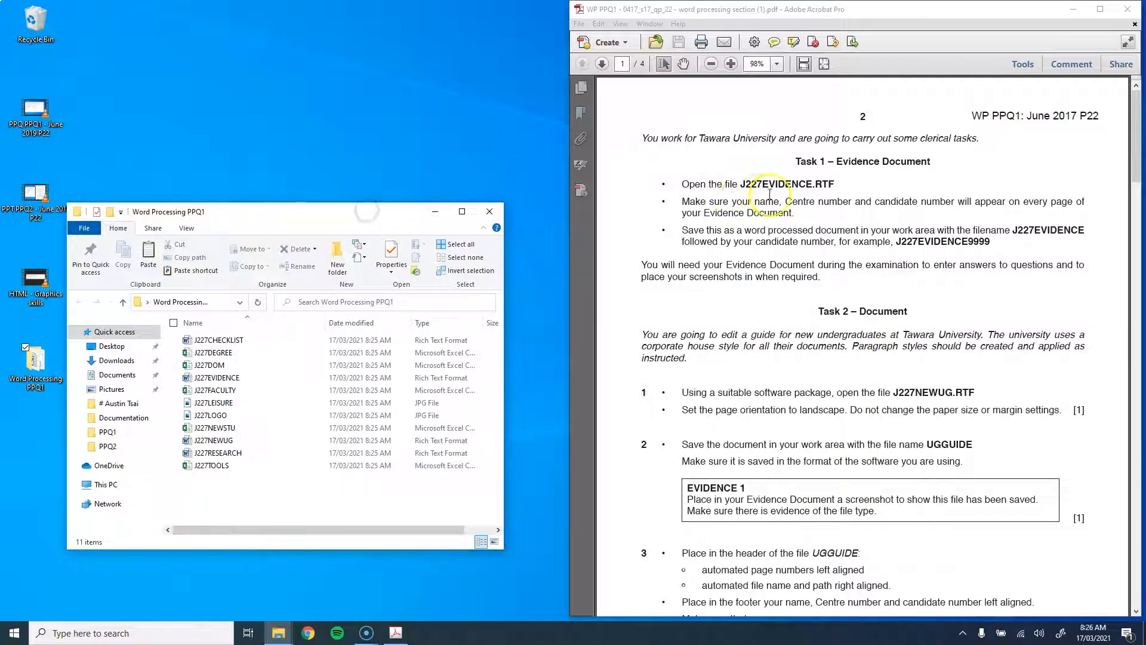
left_click(215, 378)
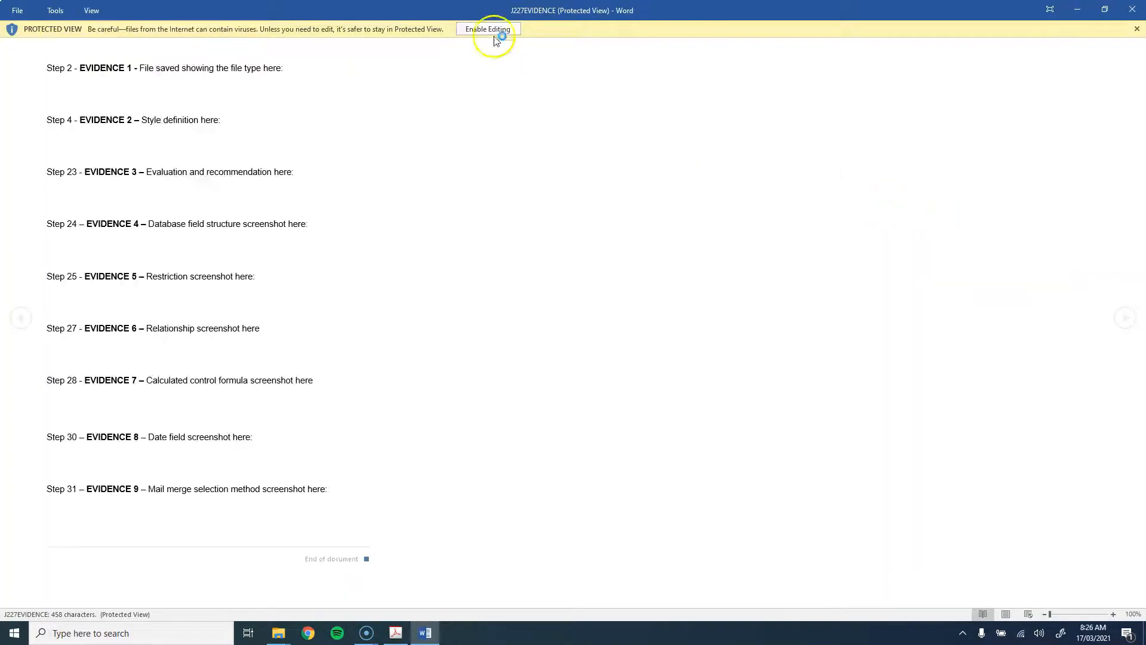
Step: Enable editing and type the candidate's name, centre number and candidate number into the header
left_click(493, 33)
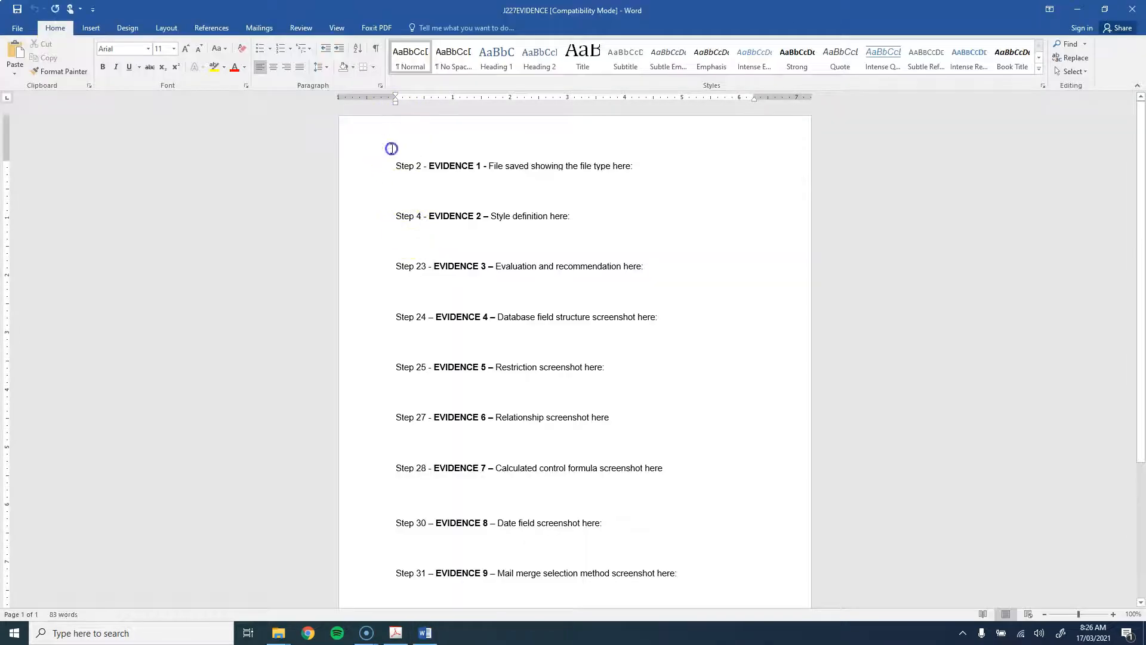
double_click(391, 148)
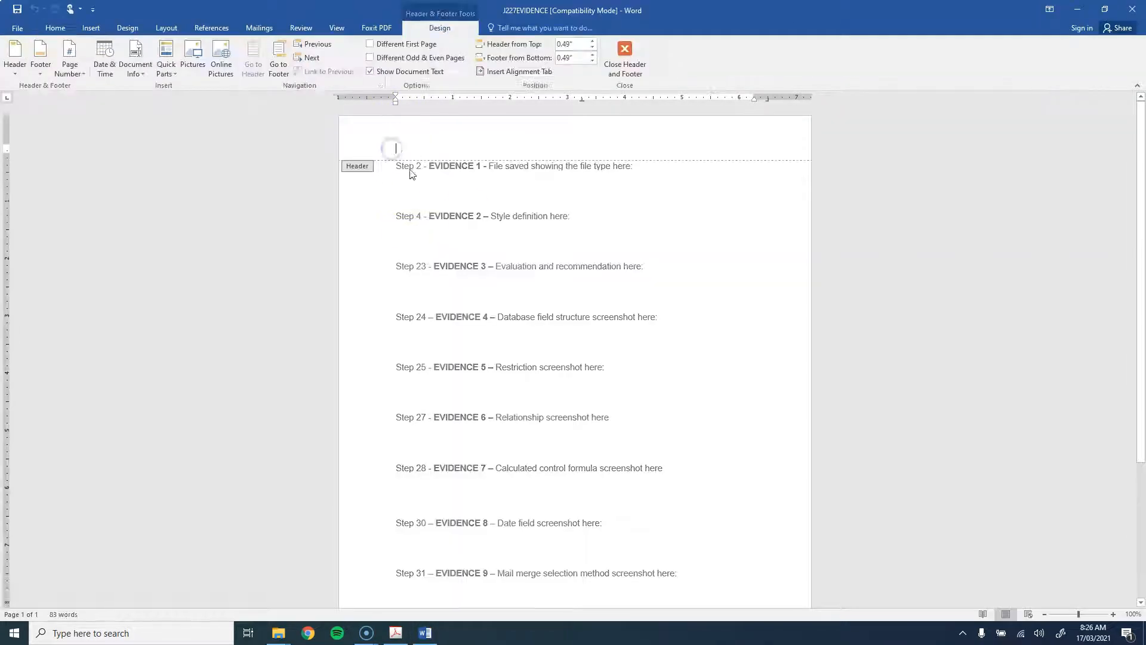
type("Mi")
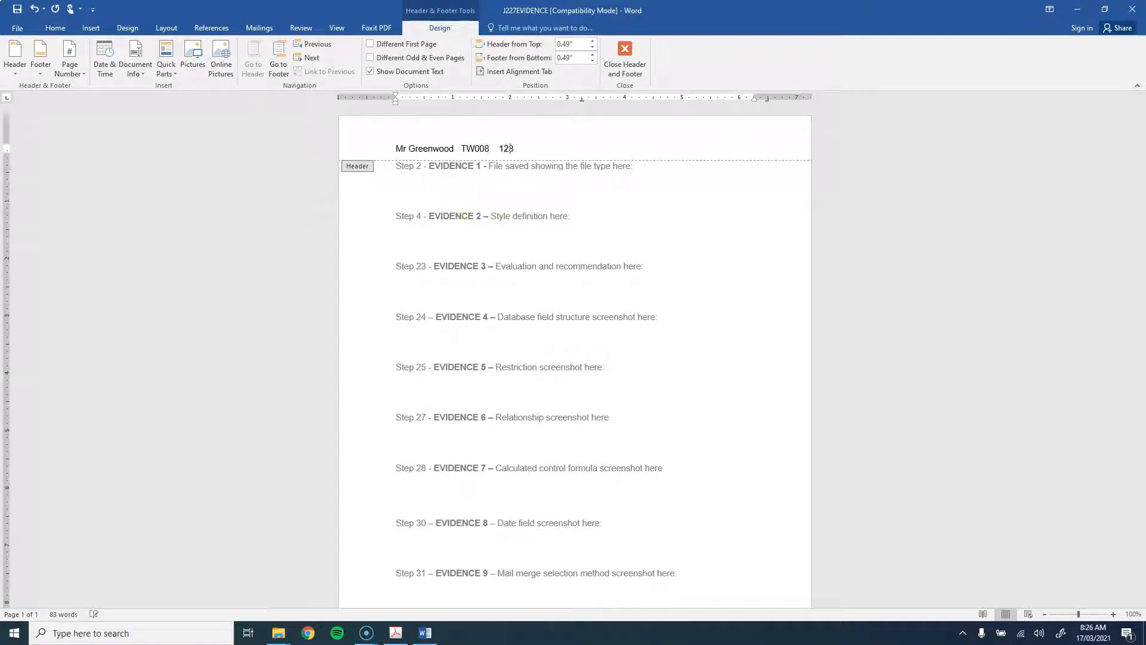
left_click(624, 59)
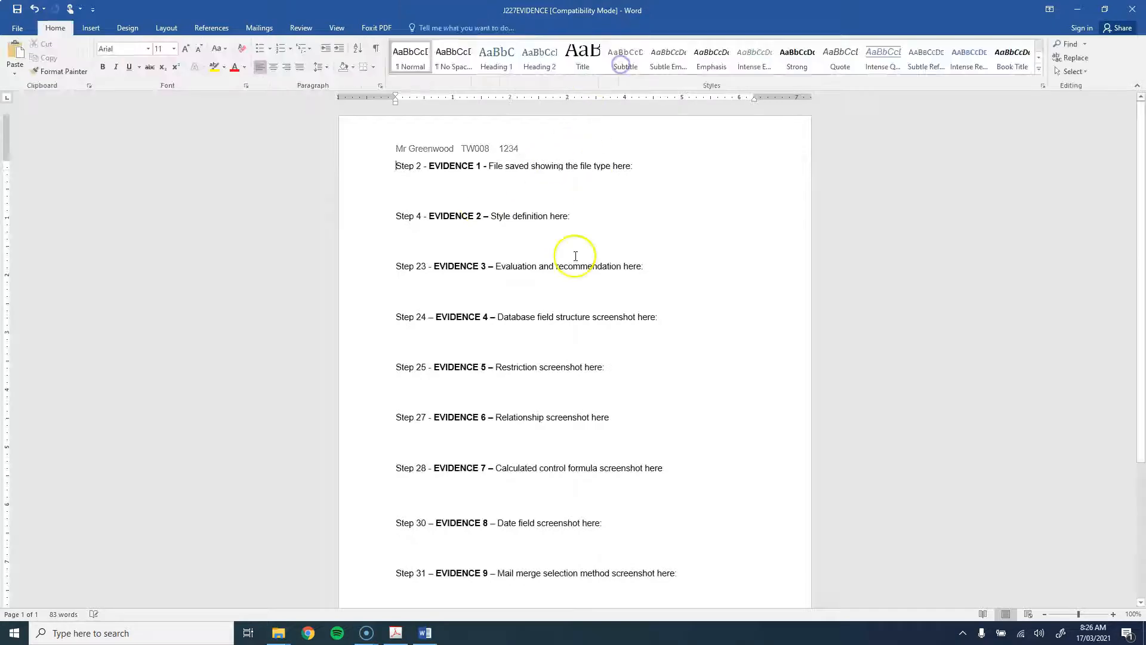
Step: Snap the evidence document to the left half and close the folder window to reveal the exam paper
double_click(593, 10)
left_click_drag(592, 11, 2, 120)
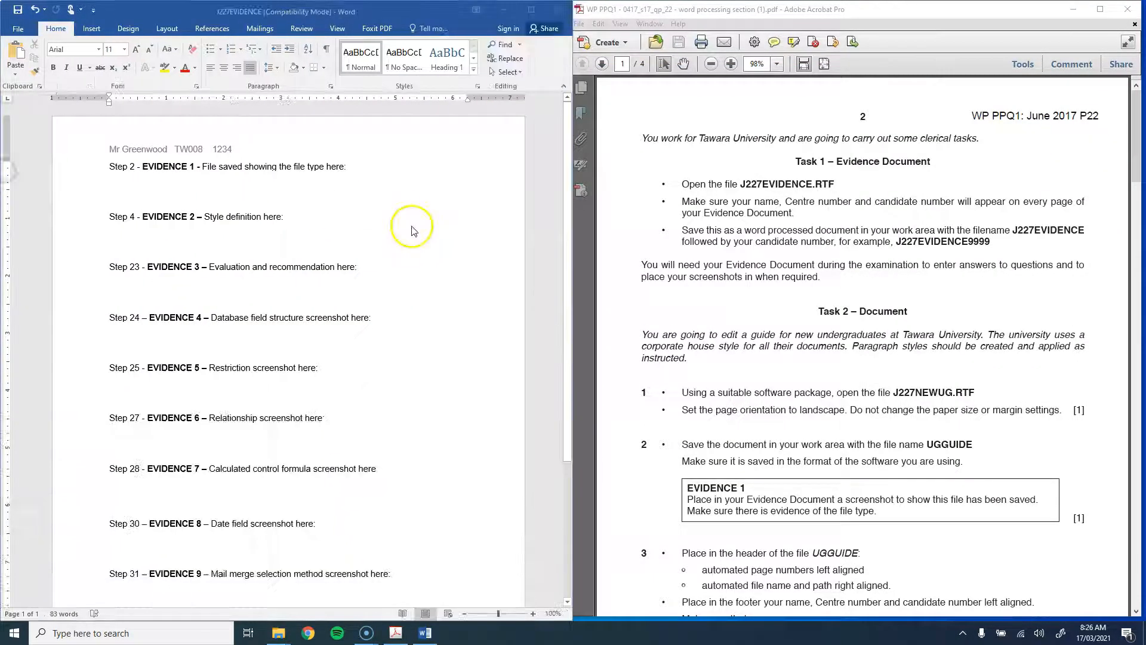
left_click(723, 272)
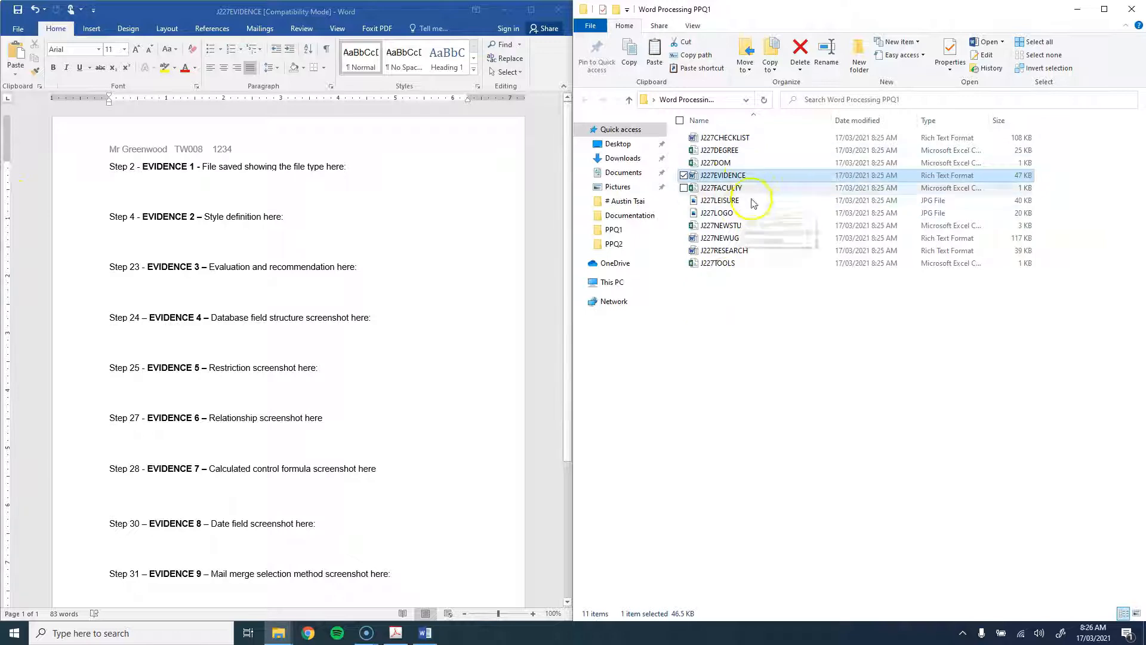
left_click(1081, 13)
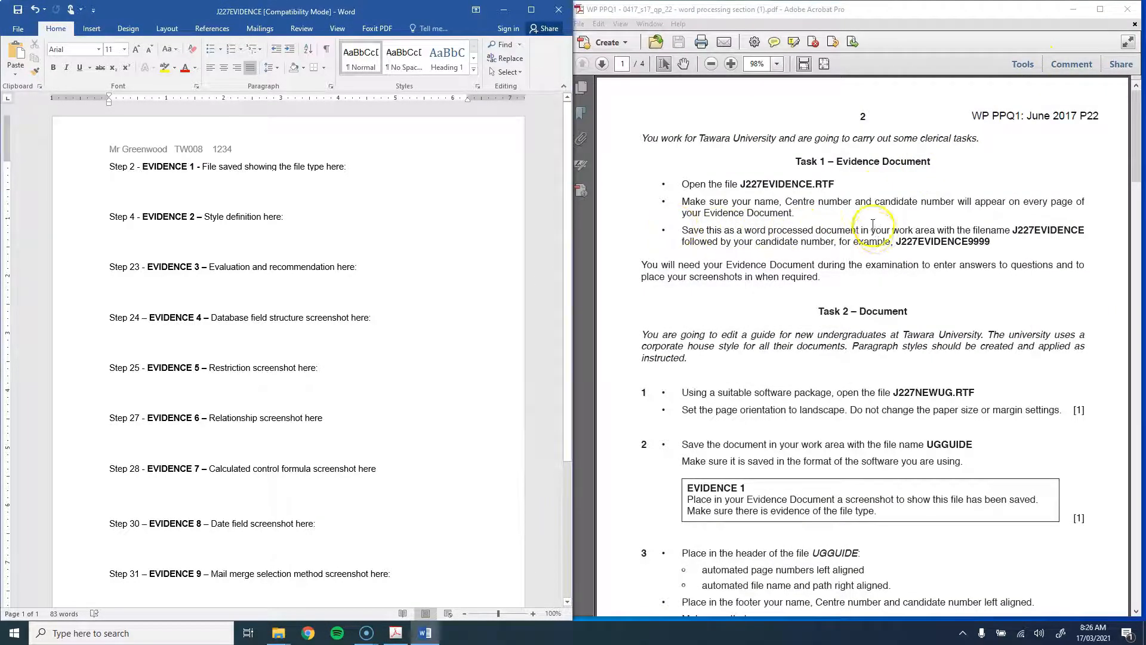
Step: Save the evidence file as Word Document J227EVIDENCE1234 in Word Processing PPQ1, accepting the format upgrade
left_click(18, 28)
left_click(28, 149)
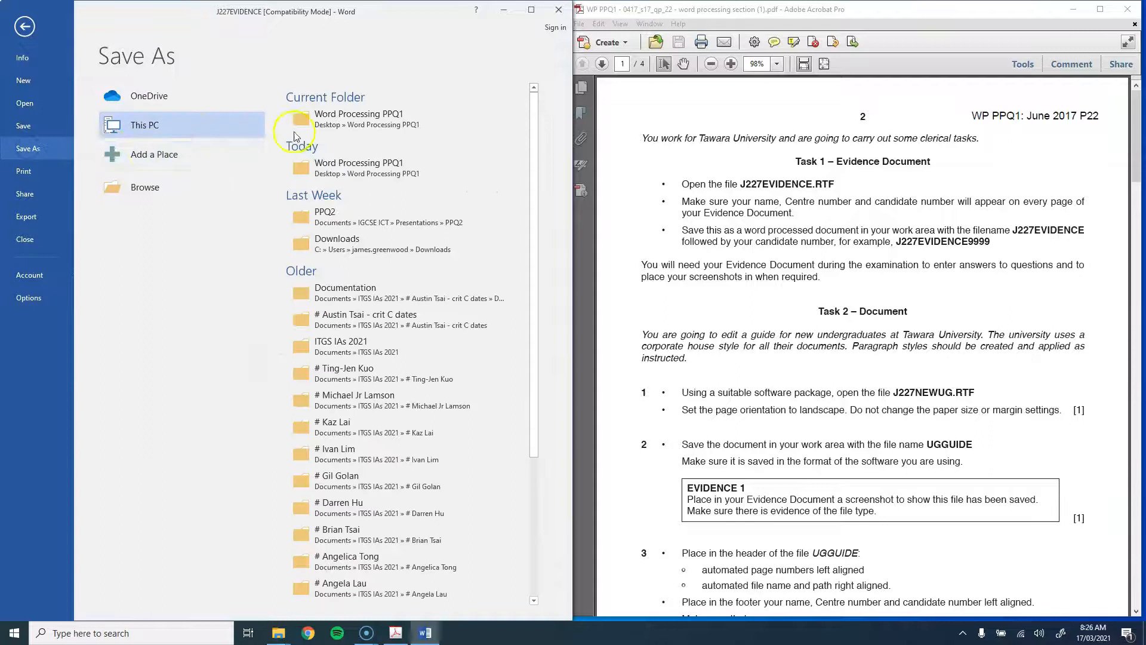
left_click(342, 114)
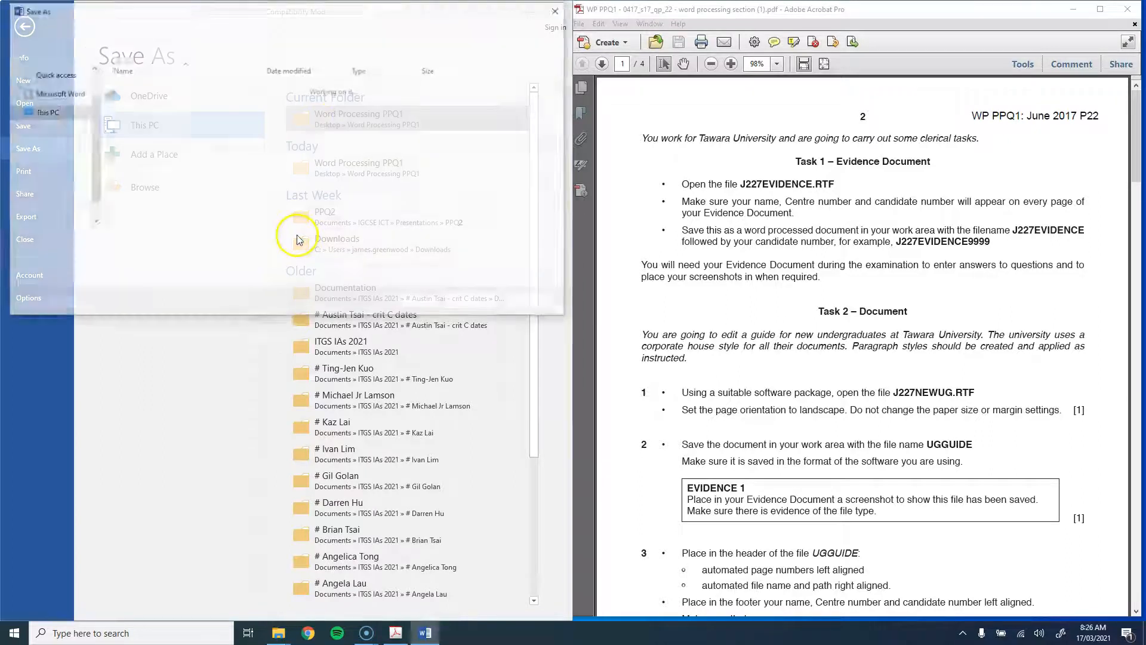
left_click(148, 257)
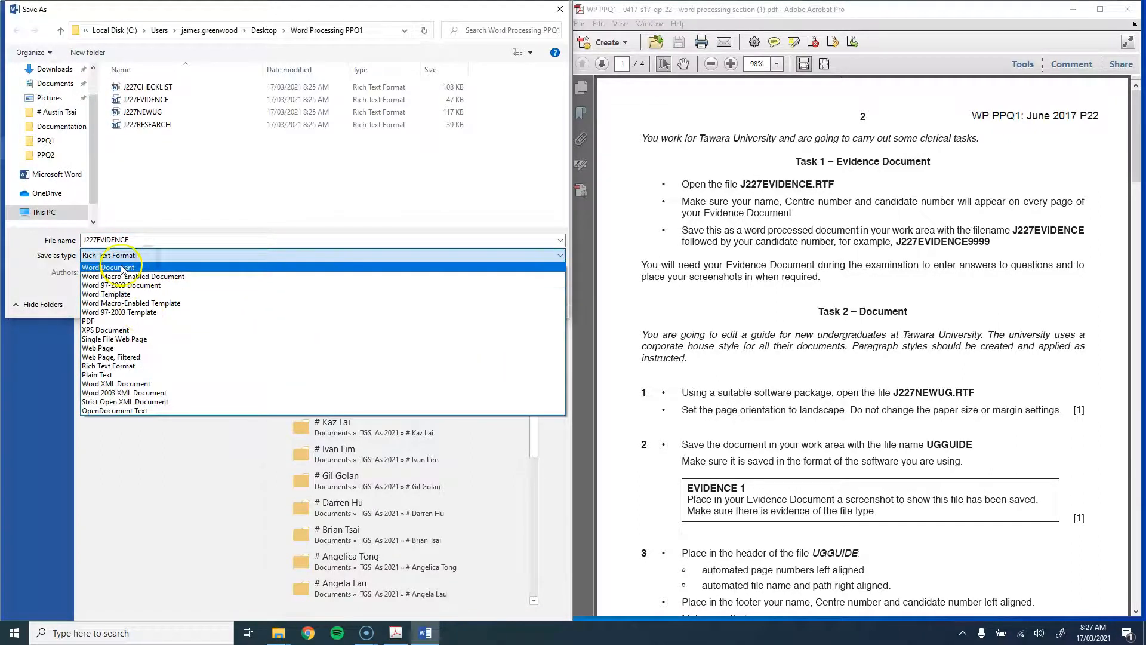
left_click(147, 264)
left_click(177, 237)
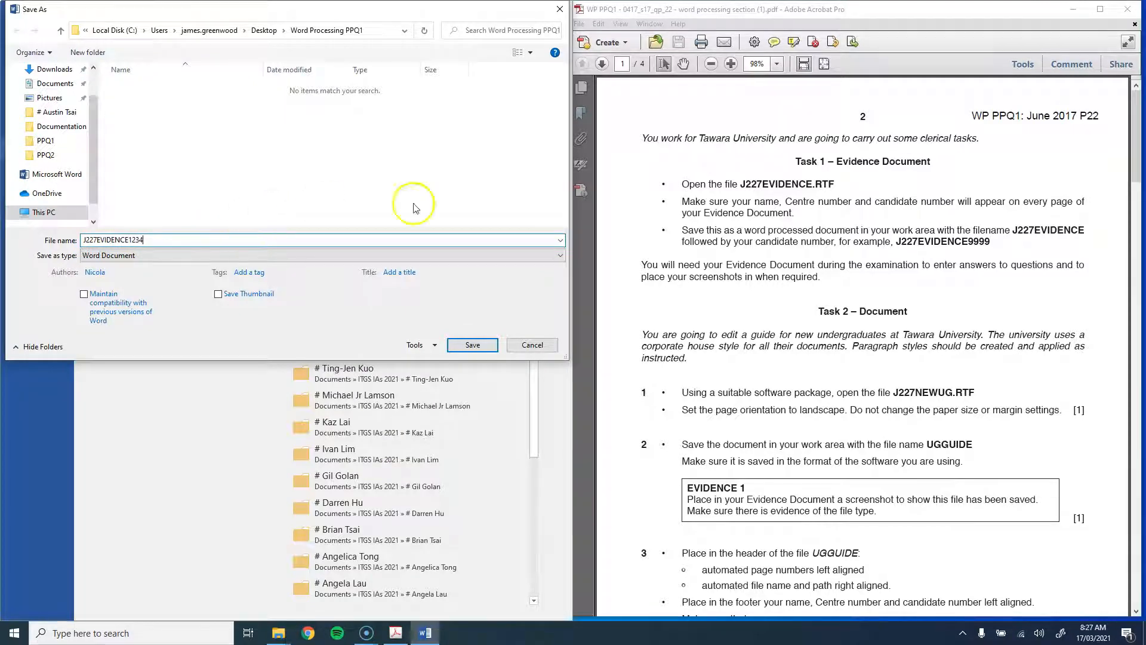
left_click(457, 352)
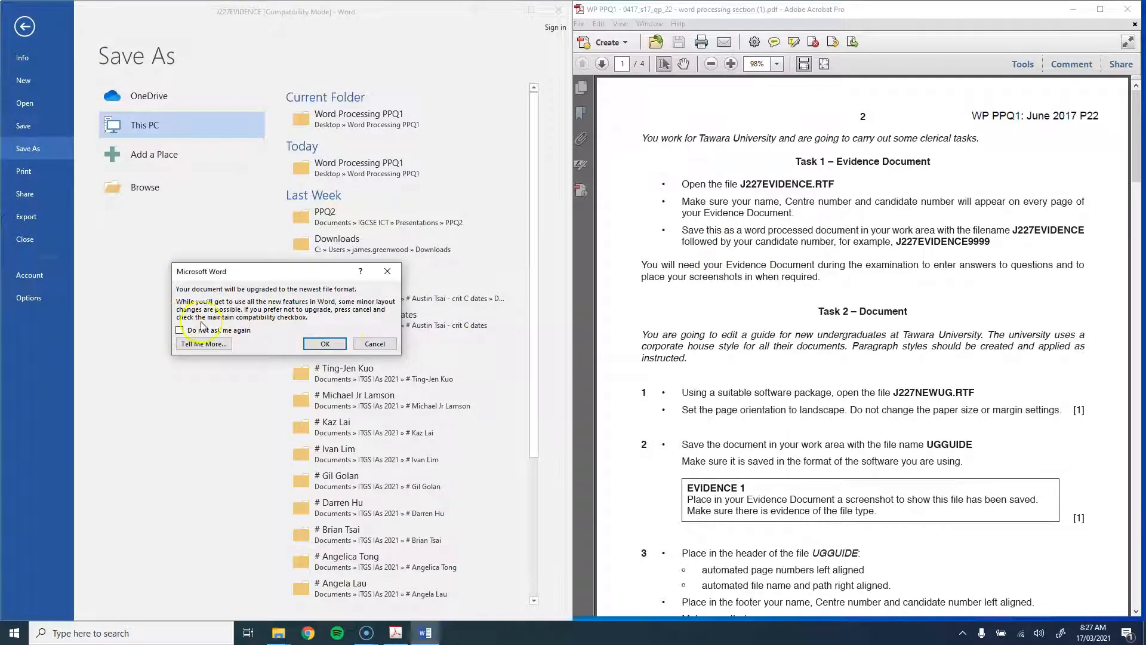
left_click(325, 344)
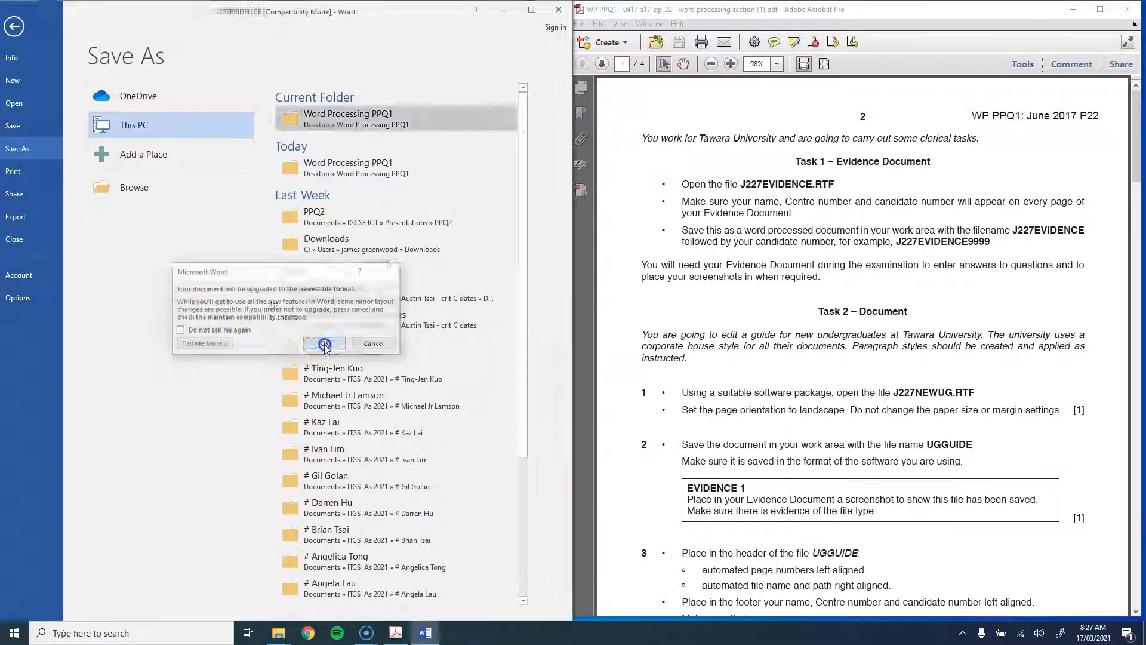
scroll(781, 286, "down", 5)
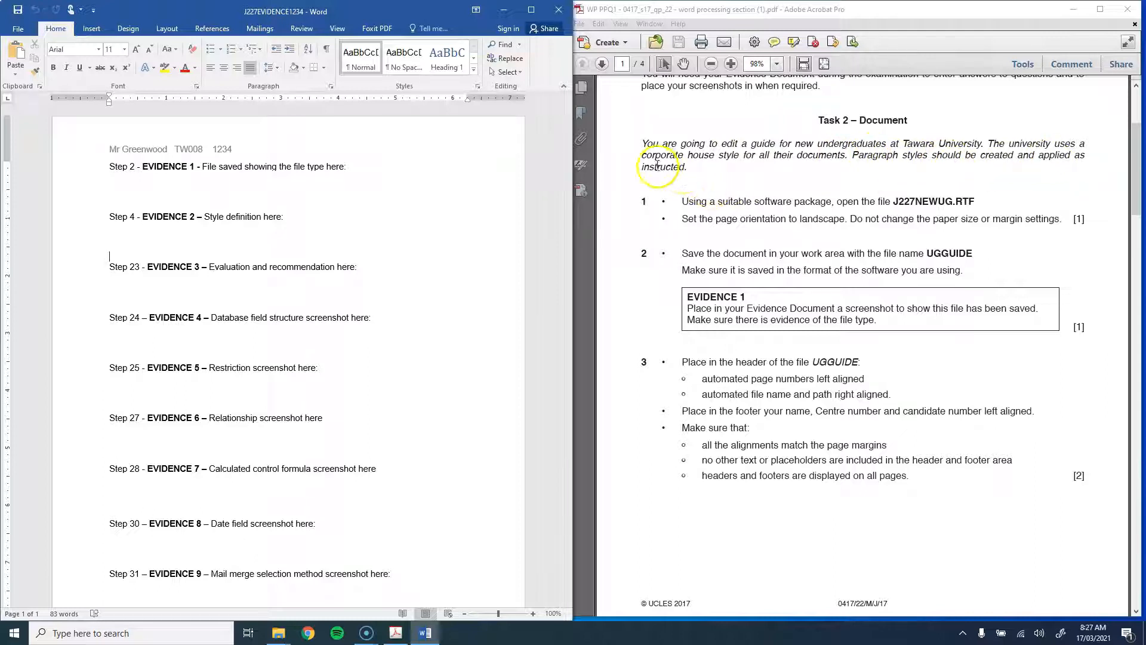
left_click(503, 10)
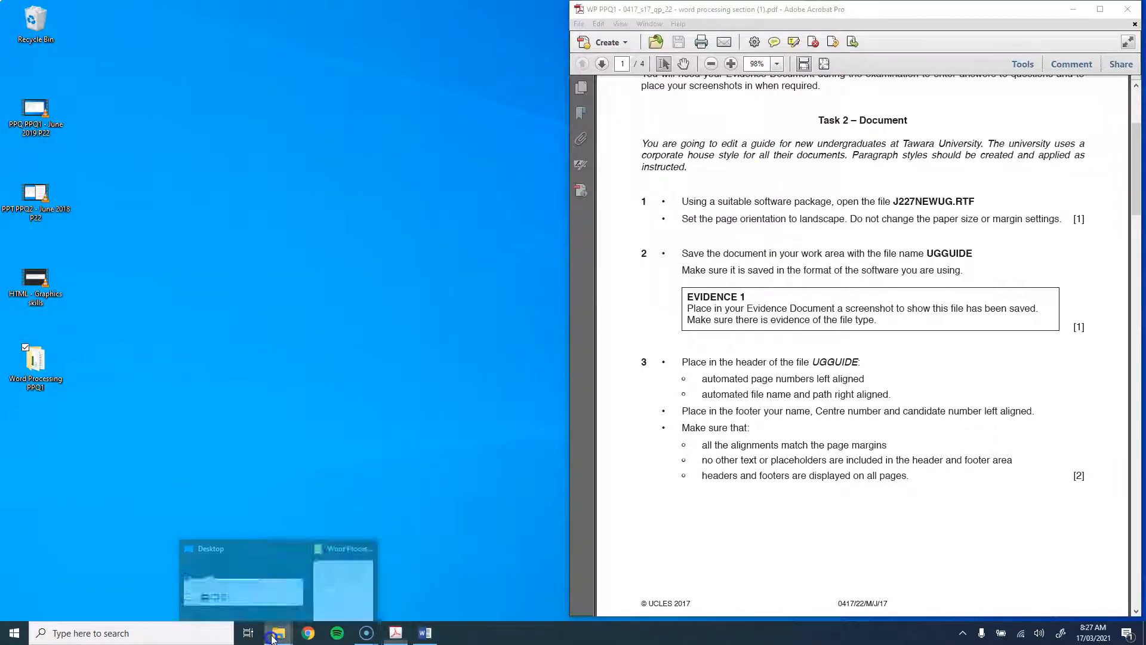
Step: Open J227NEWUG from the Word Processing PPQ1 folder and snap it to the screen's left half
left_click(335, 572)
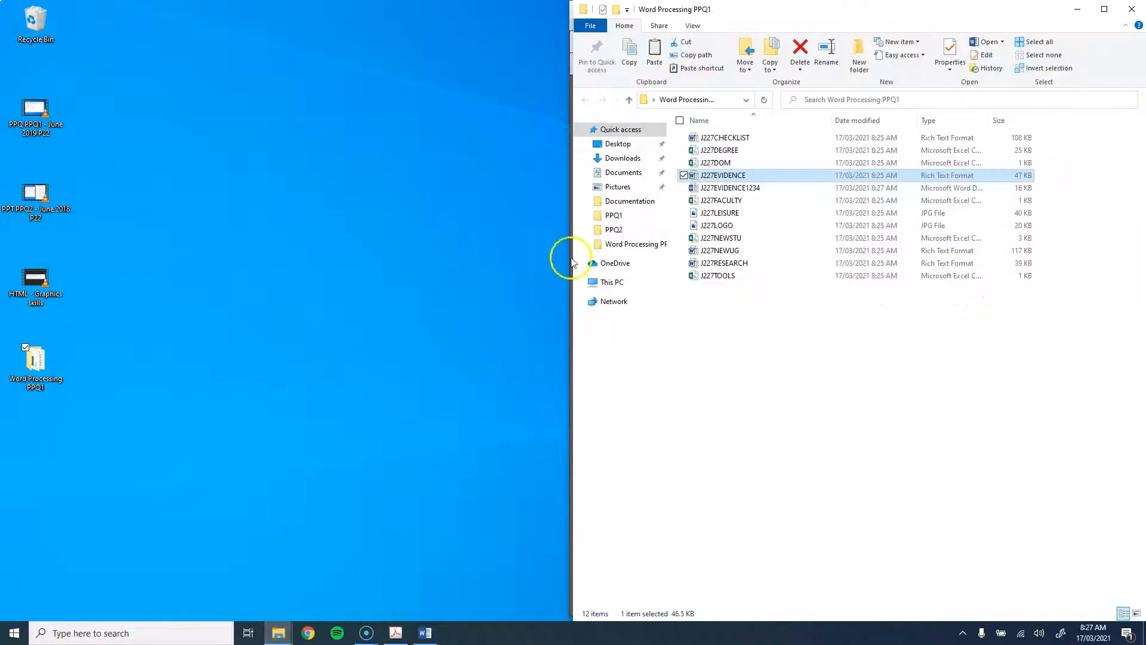
left_click_drag(745, 12, 263, 126)
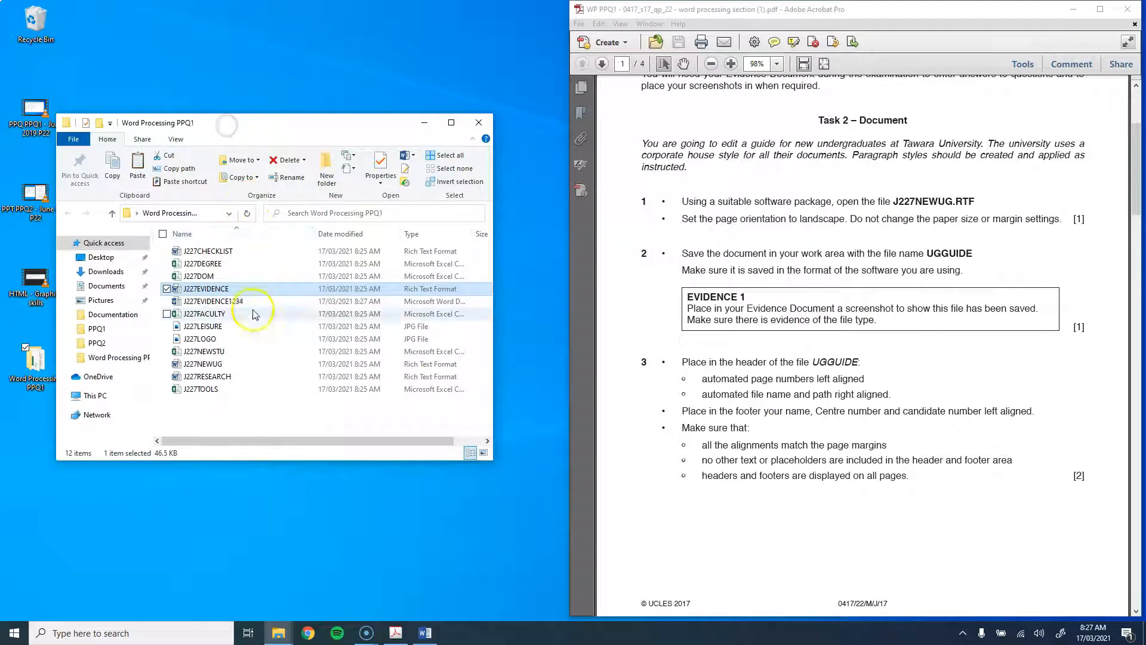
double_click(192, 363)
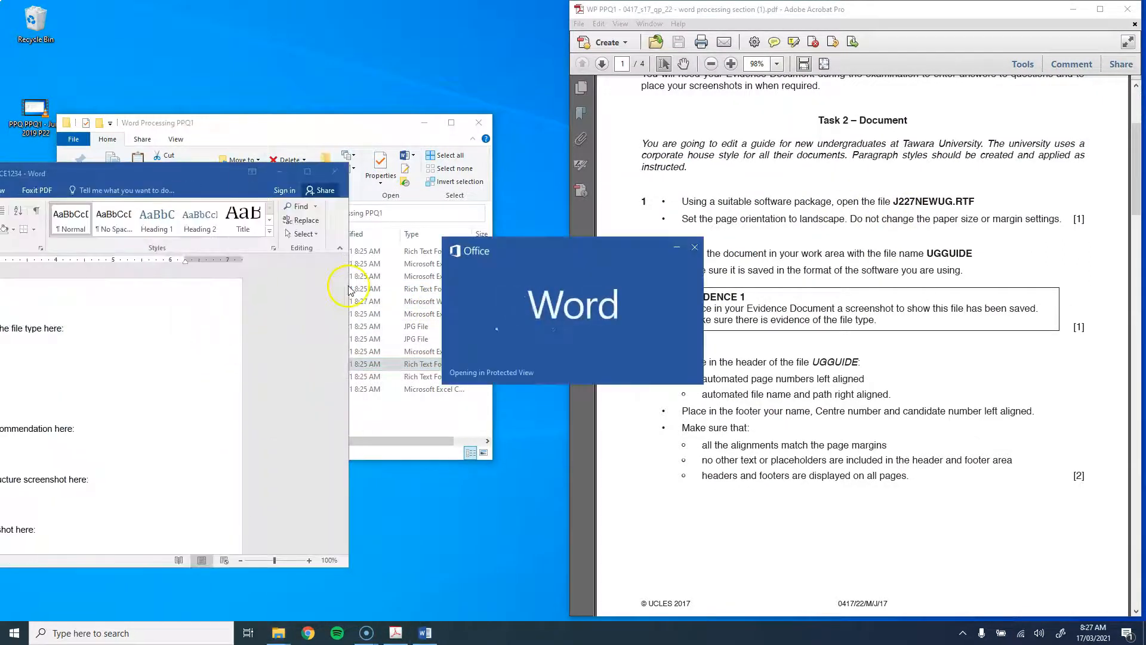
left_click_drag(159, 185, 2, 179)
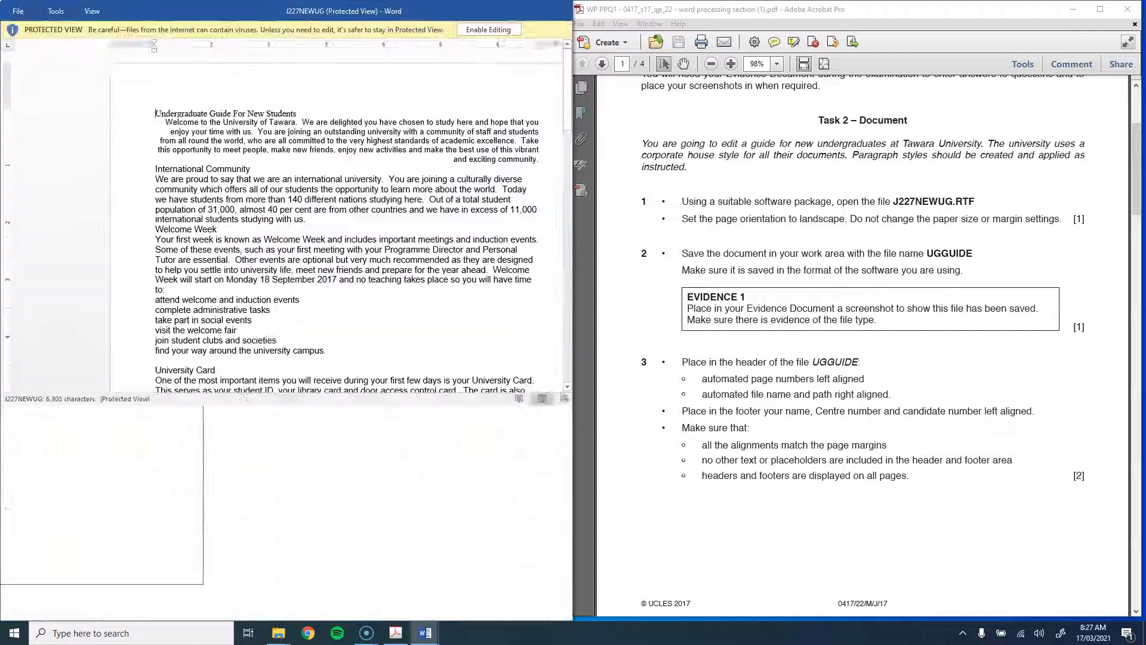
Step: Enable editing on the guide, keep it on the left half, and close the evidence document window
left_click(509, 31)
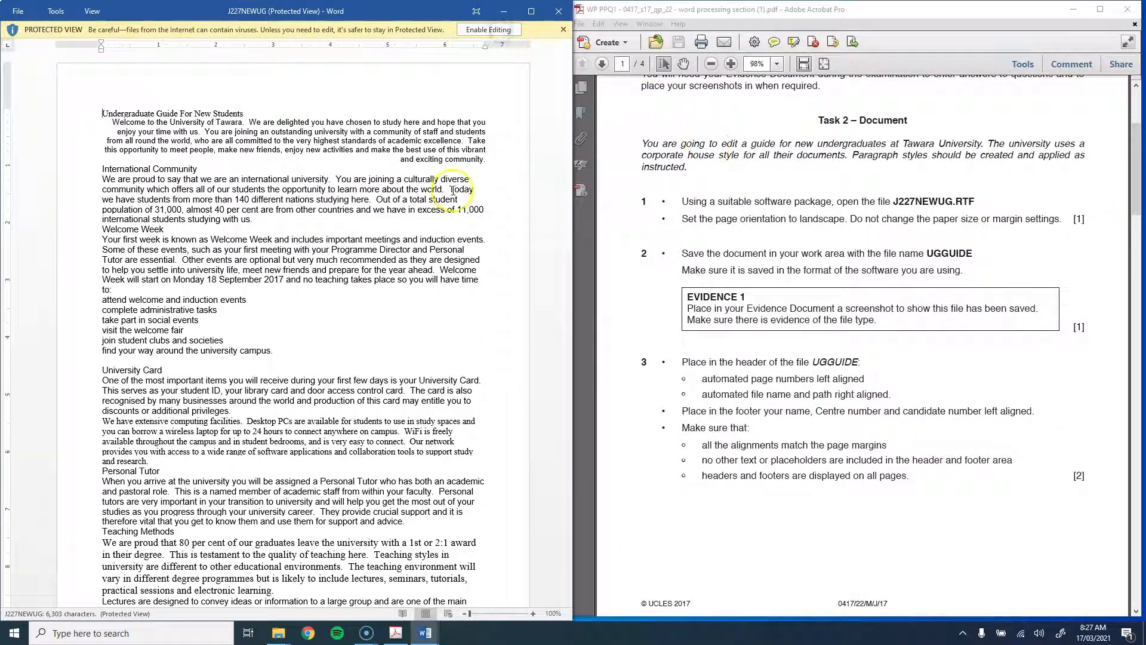
left_click(467, 28)
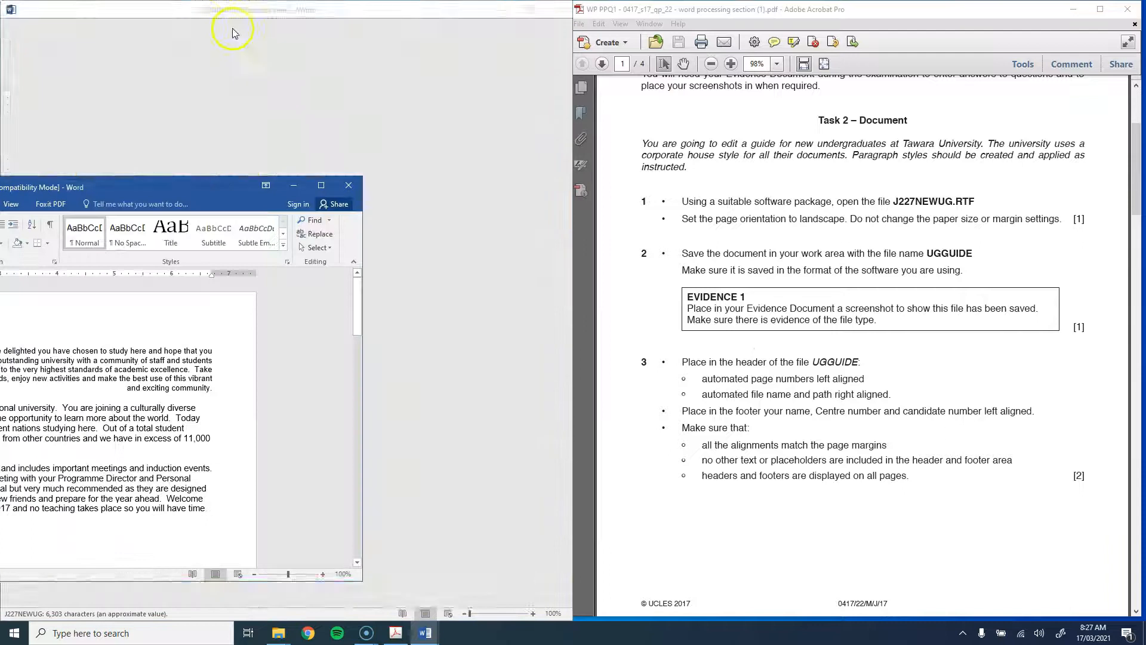
left_click_drag(146, 180, 1, 119)
left_click(746, 173)
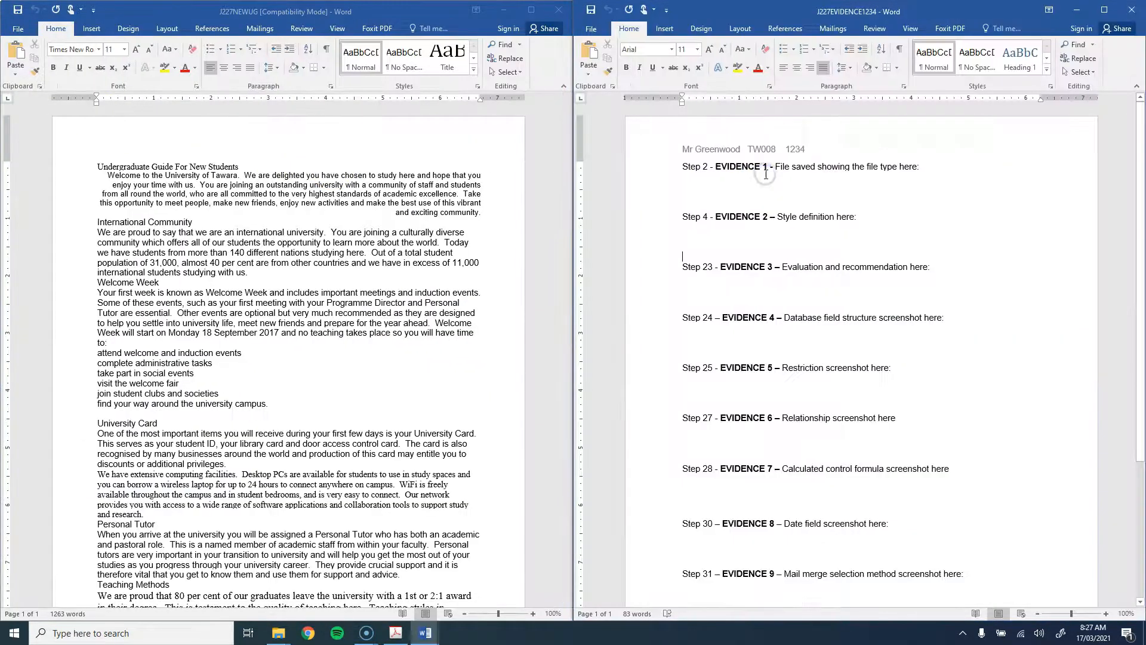
left_click(1124, 10)
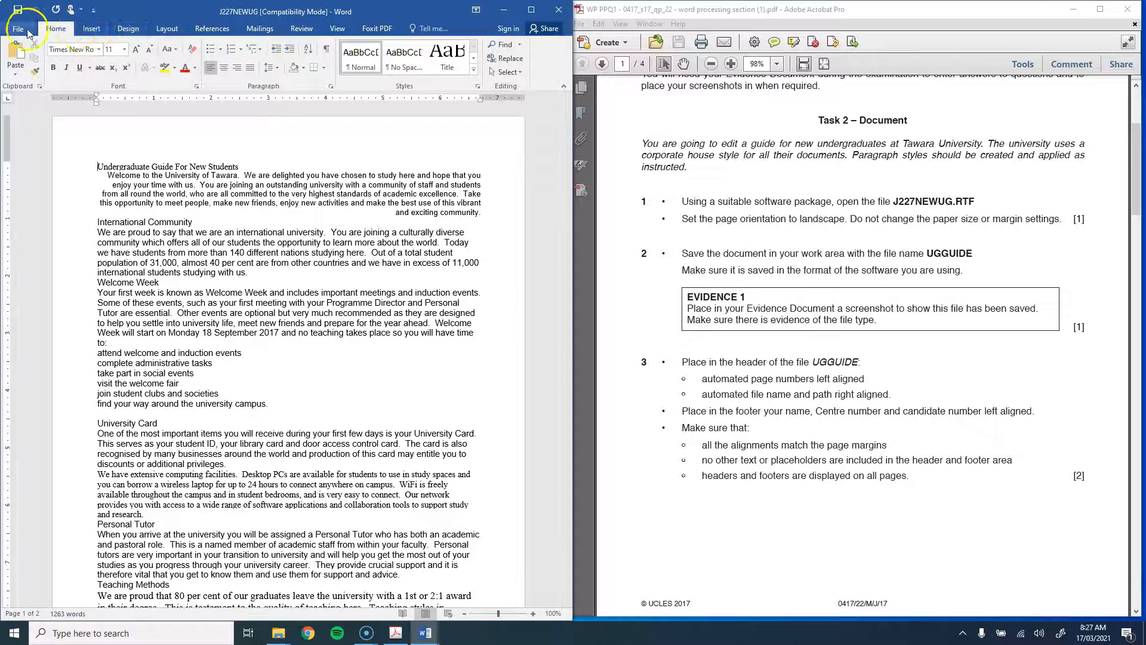
Step: Set the guide's page orientation to Landscape
left_click(173, 30)
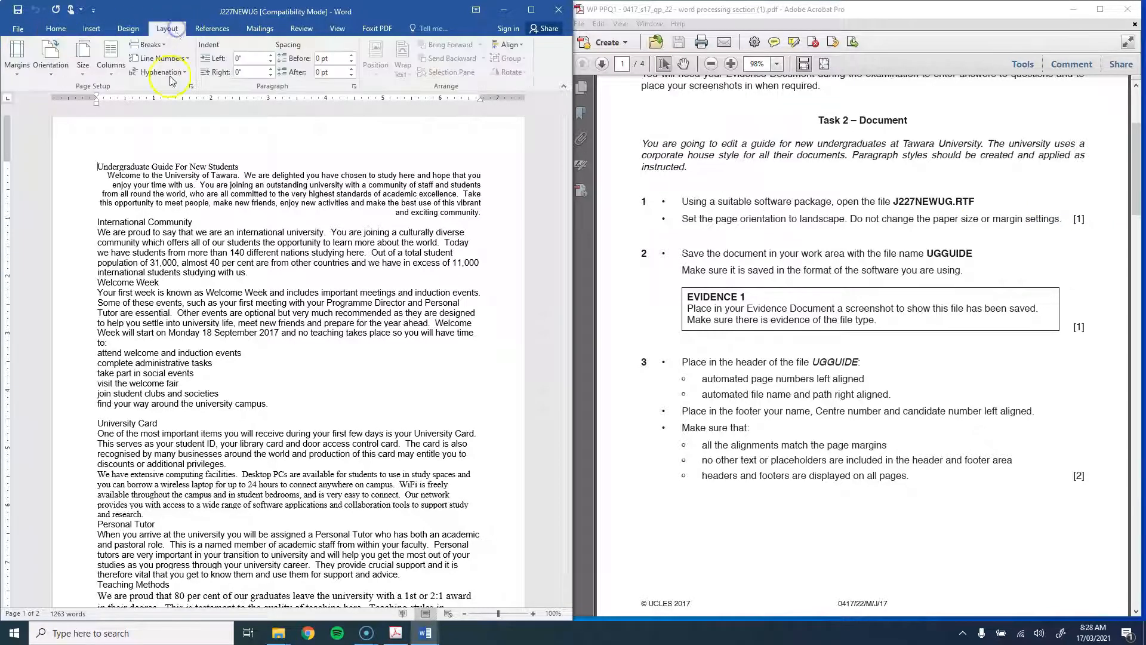
left_click(48, 69)
left_click(63, 127)
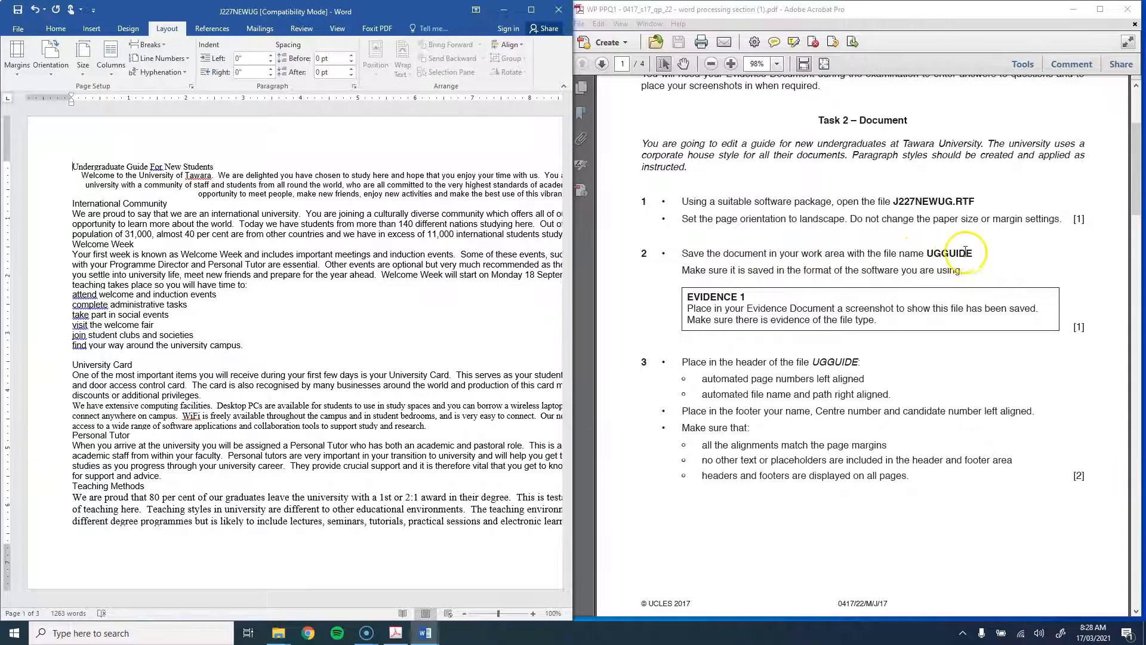
Step: Save the guide as UGGUIDE, a Word Document in Word Processing PPQ1, accepting the format upgrade
left_click(15, 35)
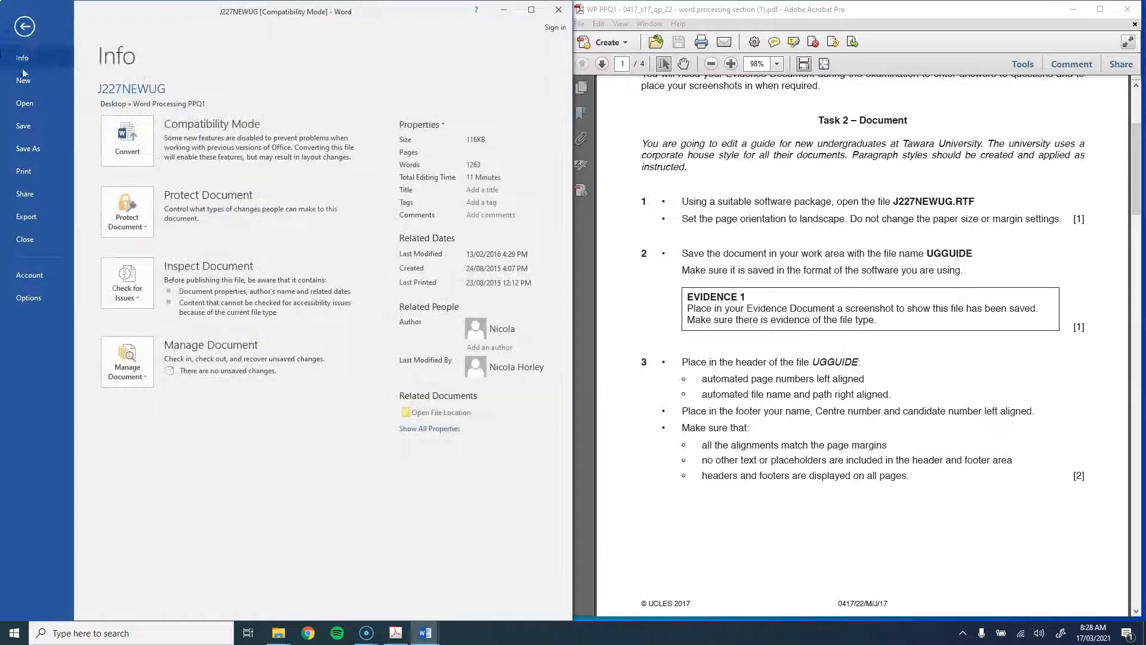
left_click(26, 147)
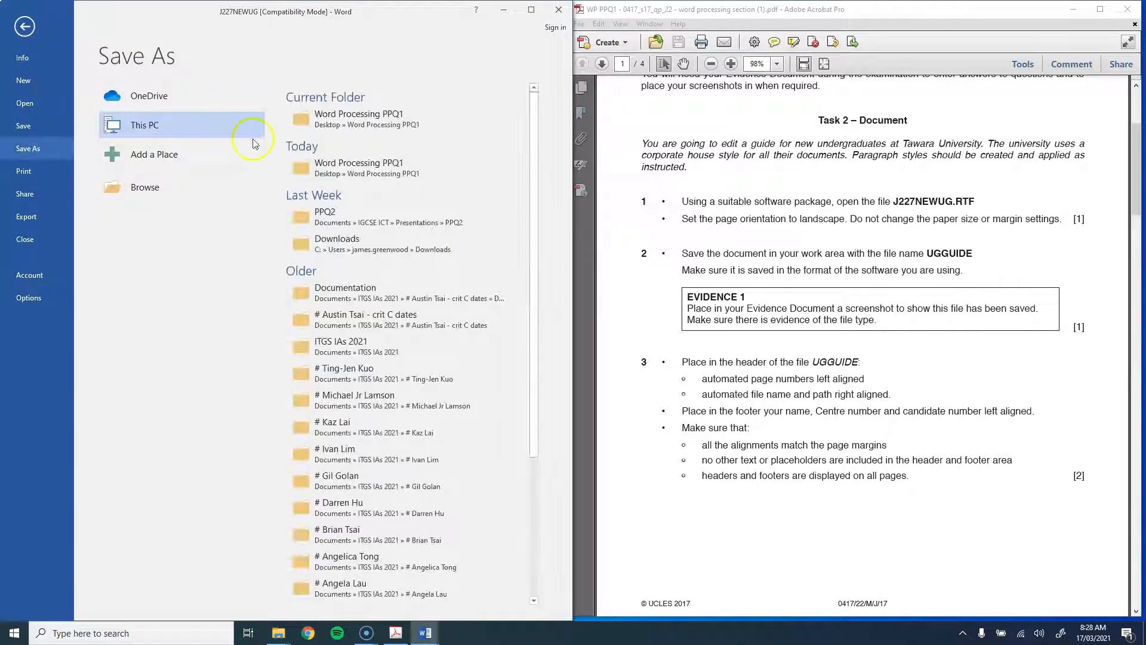
left_click(345, 121)
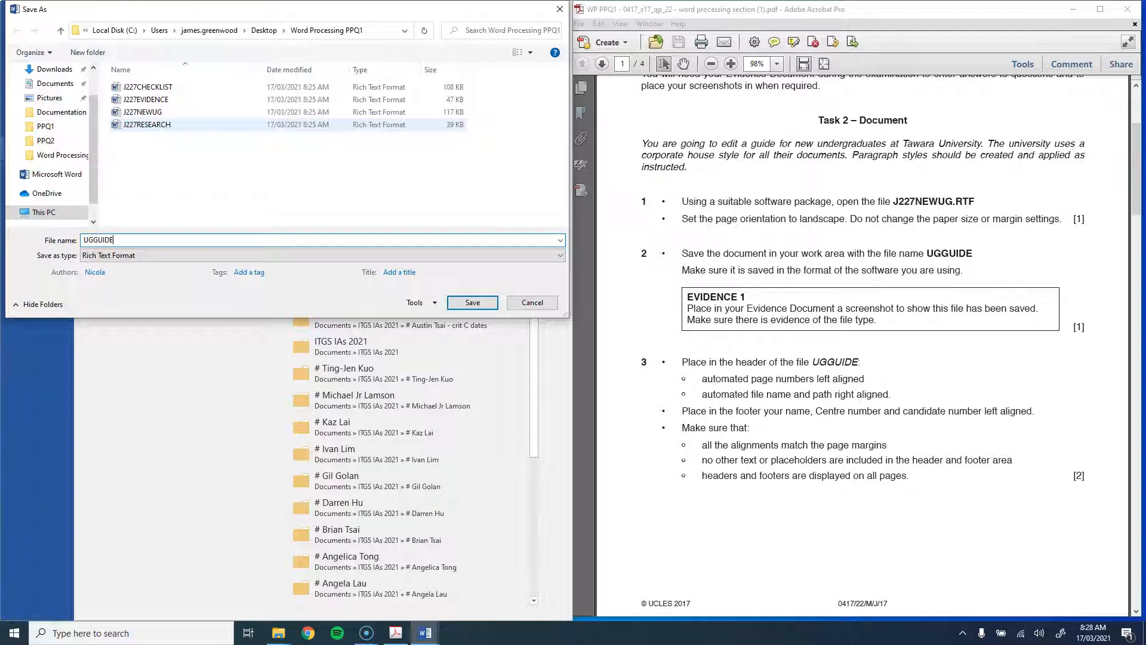
left_click(345, 254)
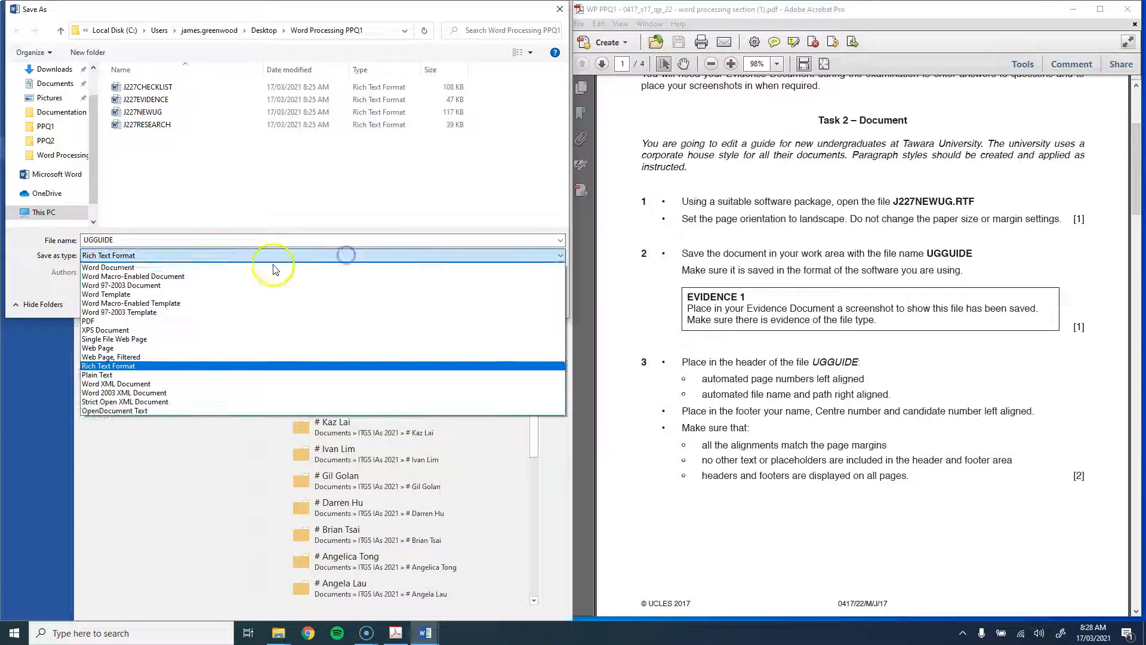
left_click(230, 268)
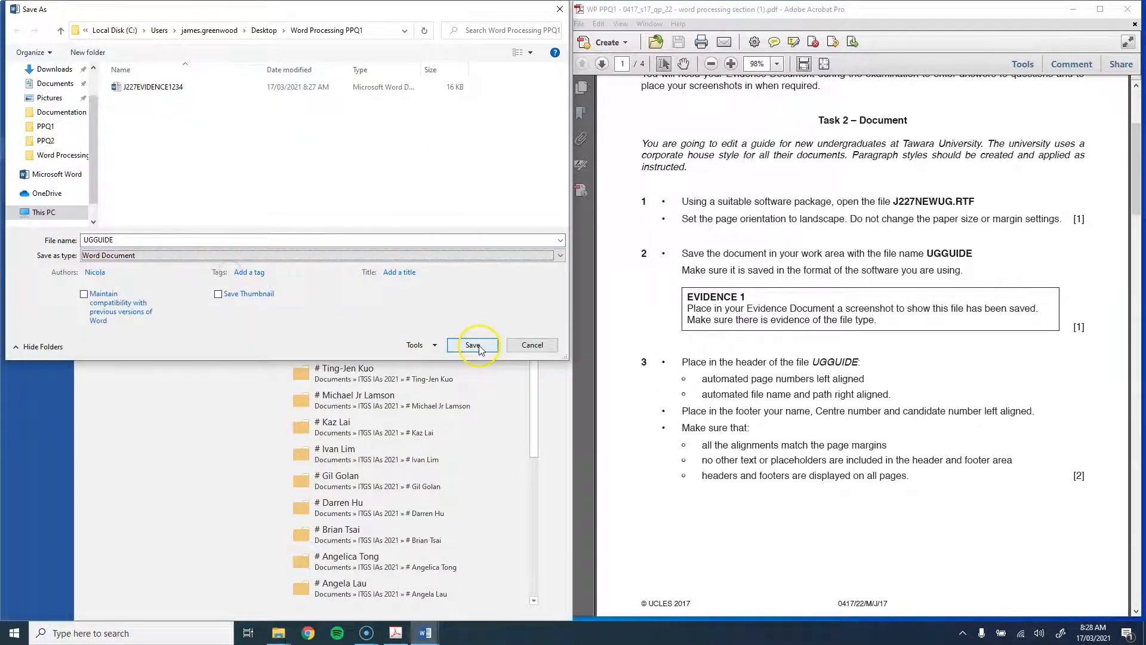
left_click(475, 346)
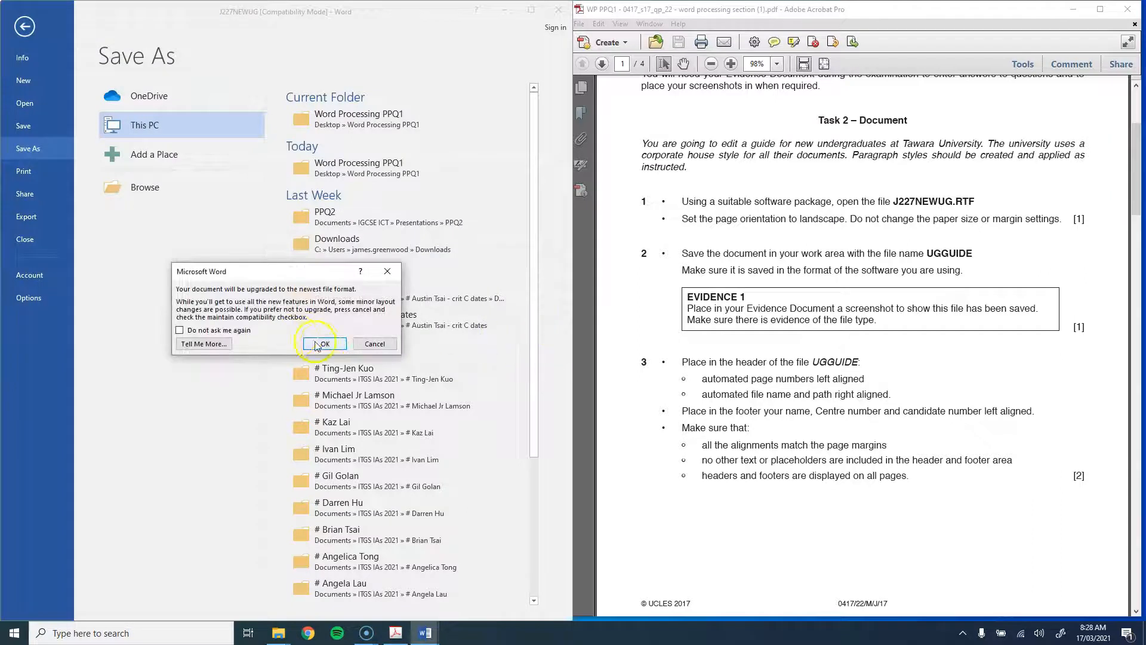
left_click(310, 343)
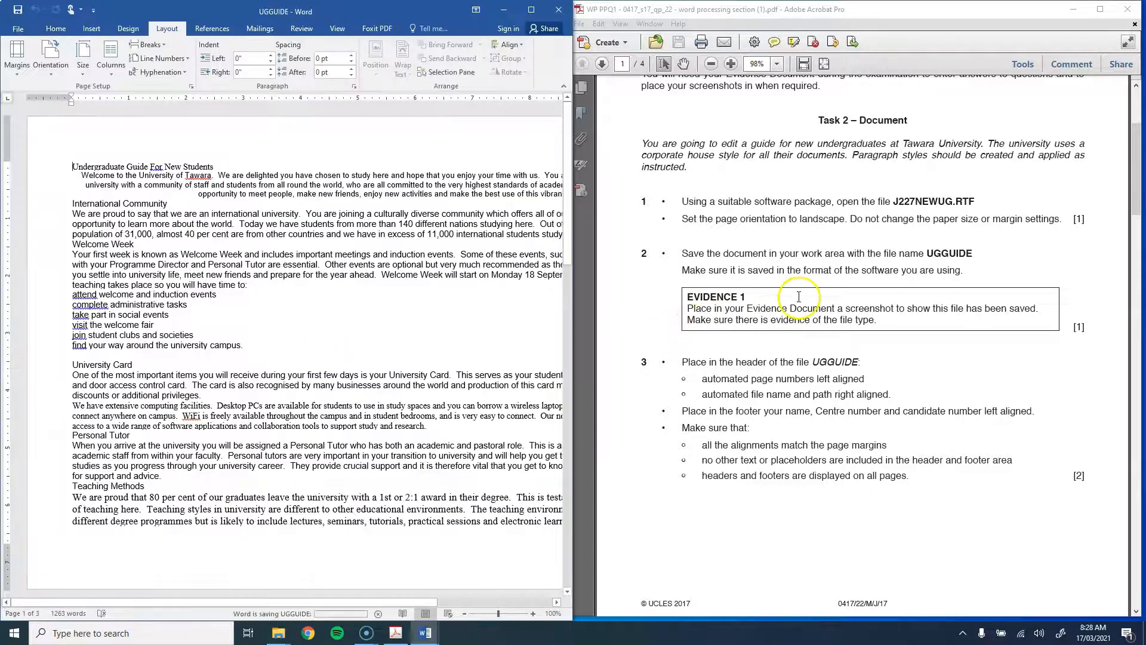
scroll(793, 293, "down", 1)
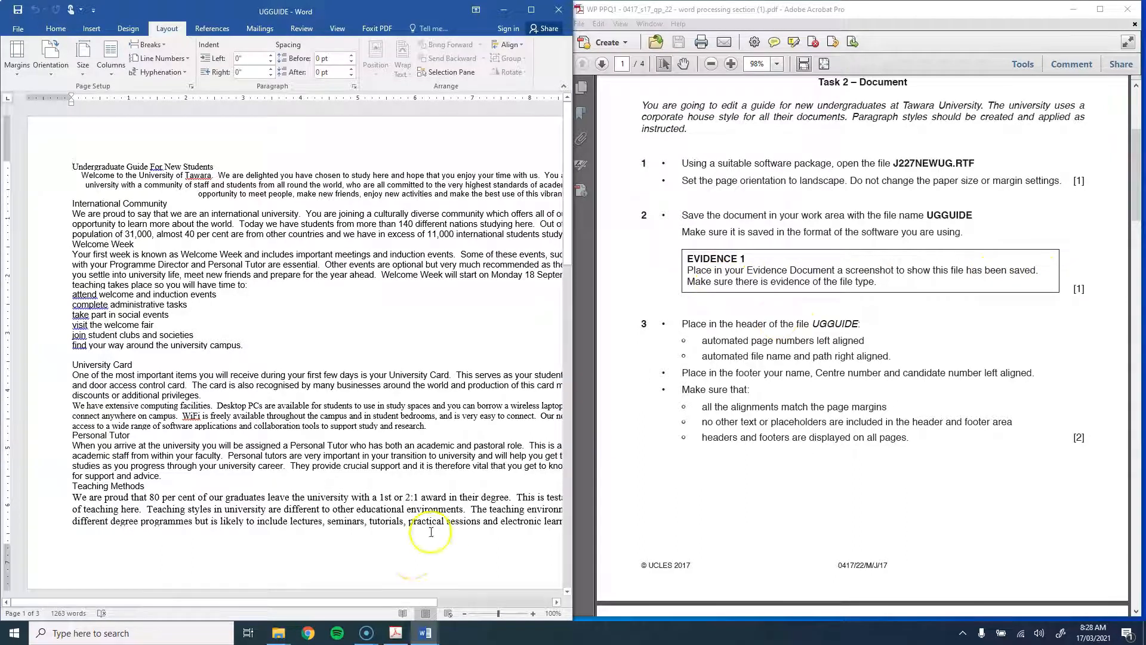
Step: Widen the Word Processing PPQ1 folder window and its Type column, with UGGUIDE selected
left_click(278, 632)
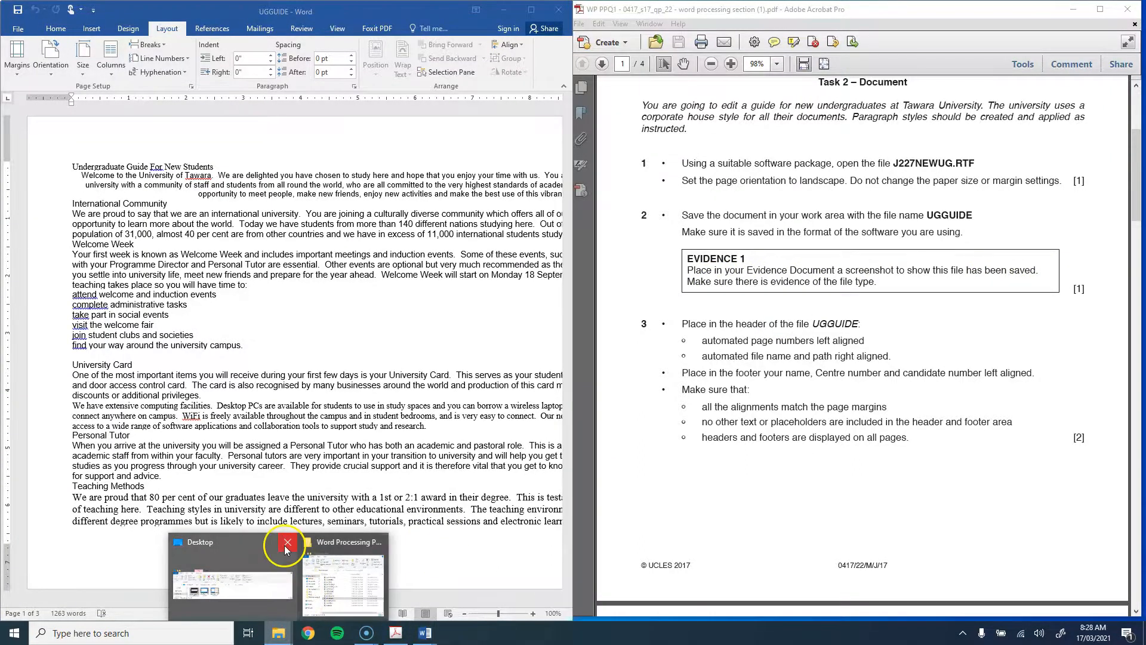
left_click(310, 594)
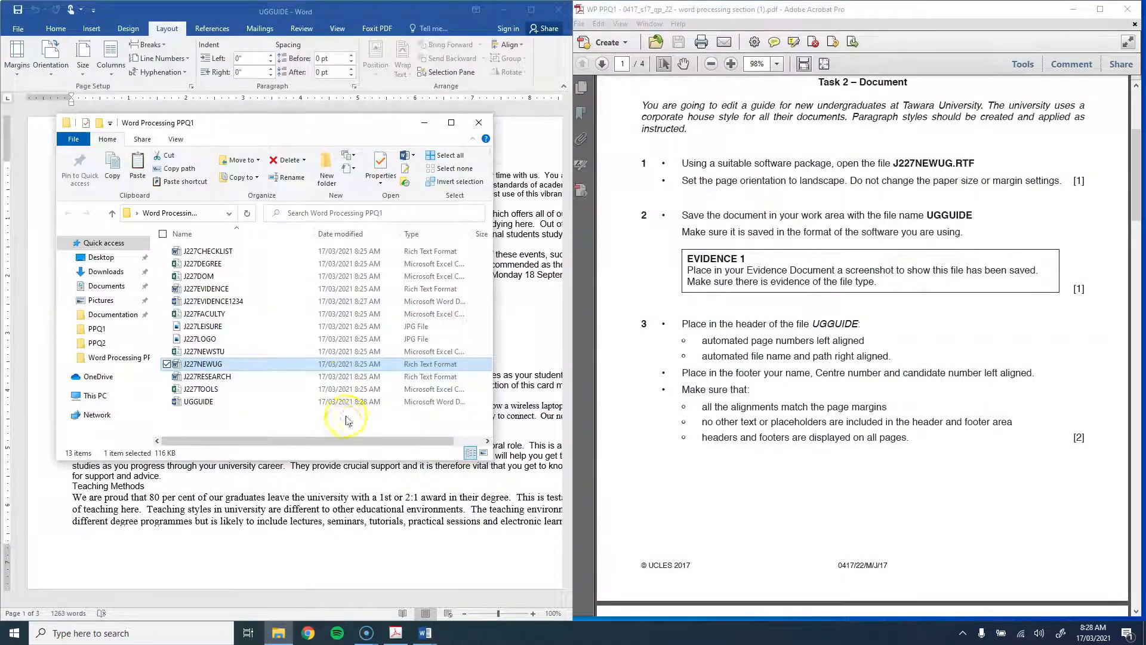
left_click(498, 363)
left_click(278, 632)
left_click_drag(493, 403, 740, 403)
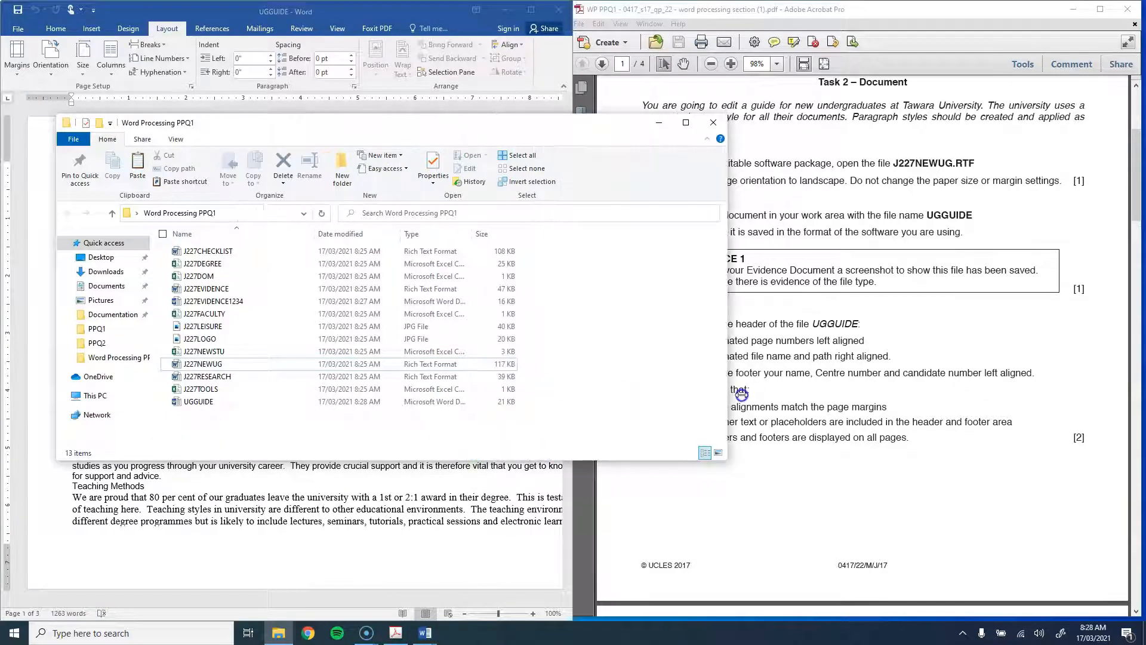
left_click(464, 400)
left_click_drag(473, 226, 556, 230)
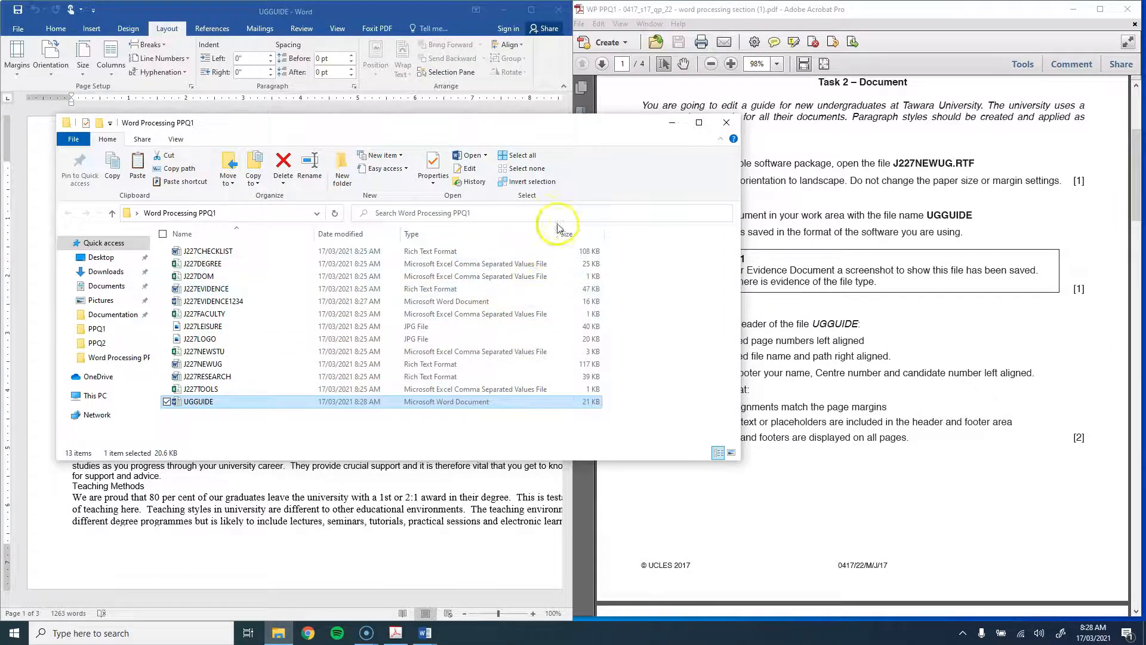
mouse_move(557, 230)
left_mouse_down()
mouse_move(481, 235)
mouse_move(570, 232)
left_mouse_up()
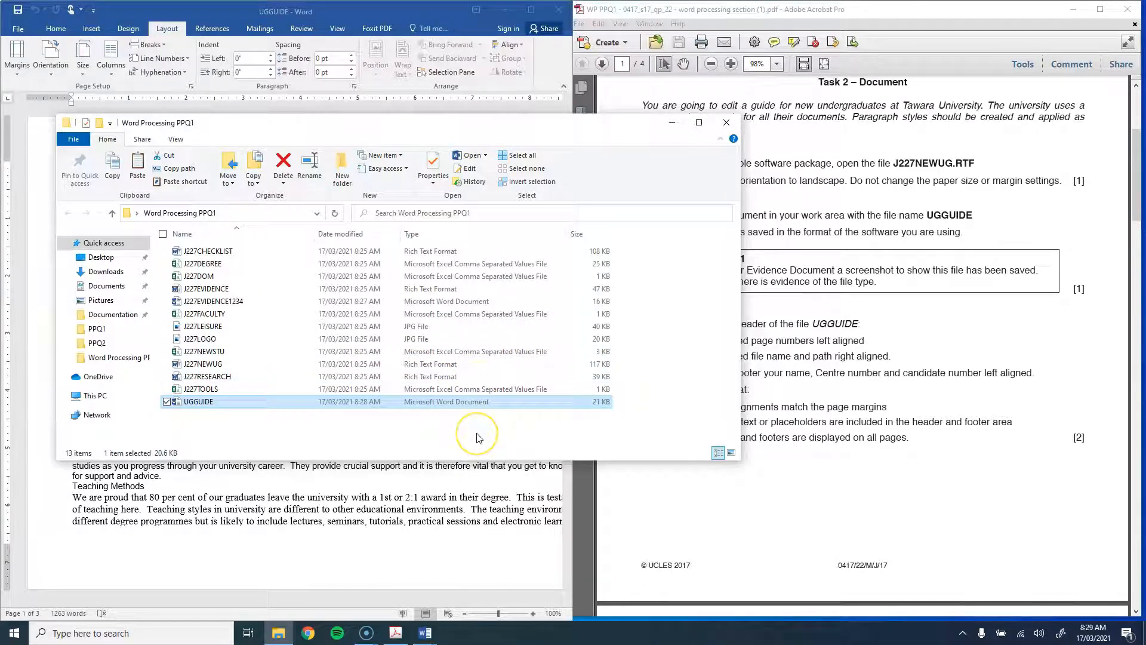
Step: Screenshot the folder window and paste it under Step 2 in J227EVIDENCE1234
key("Print")
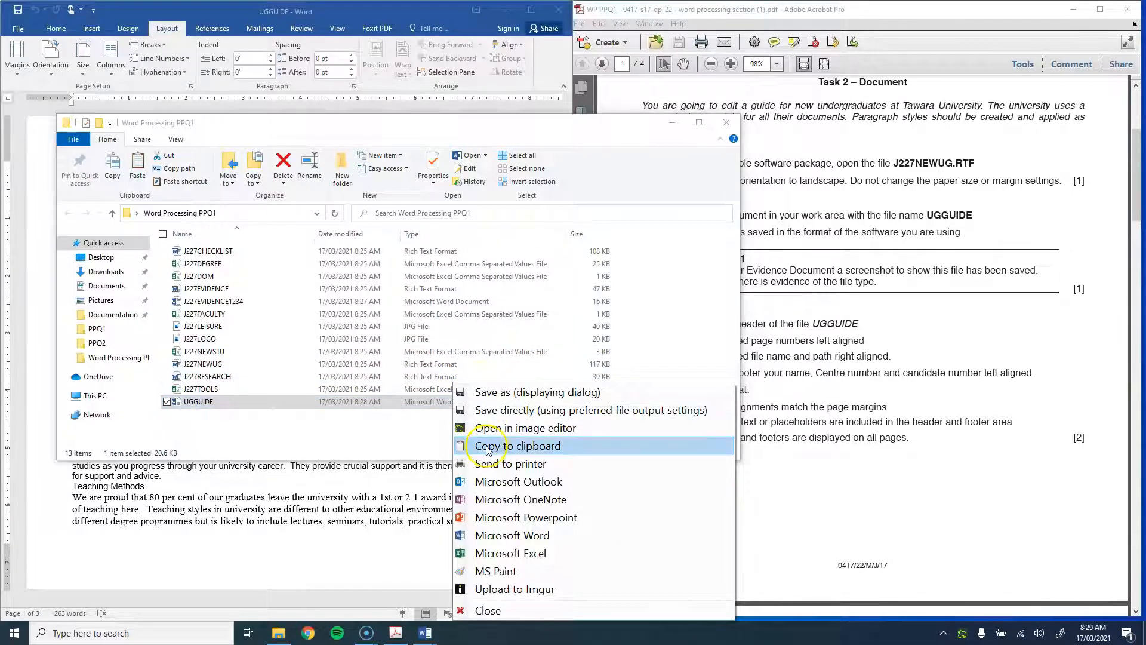
left_click(489, 446)
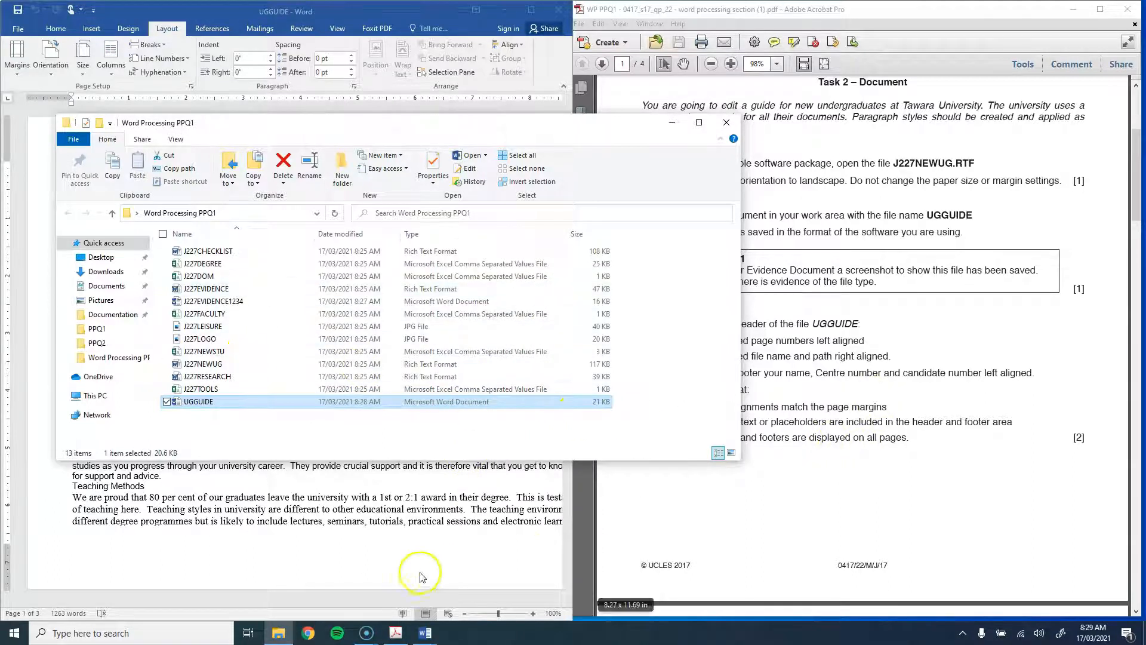
mouse_move(427, 638)
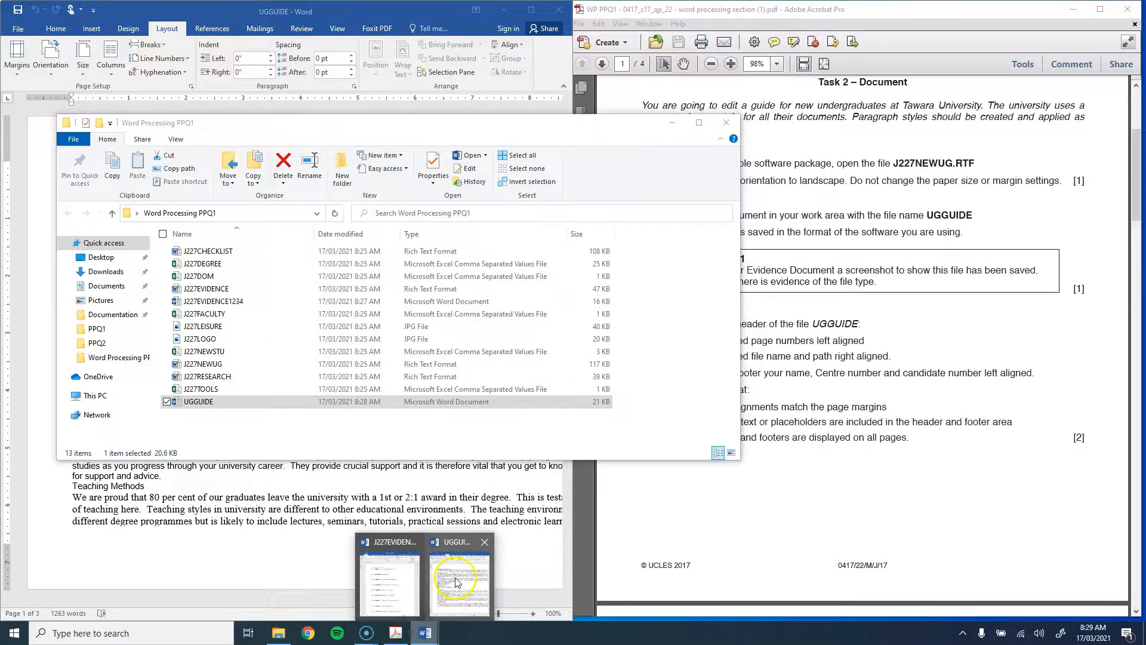
left_click(454, 573)
left_click(720, 191)
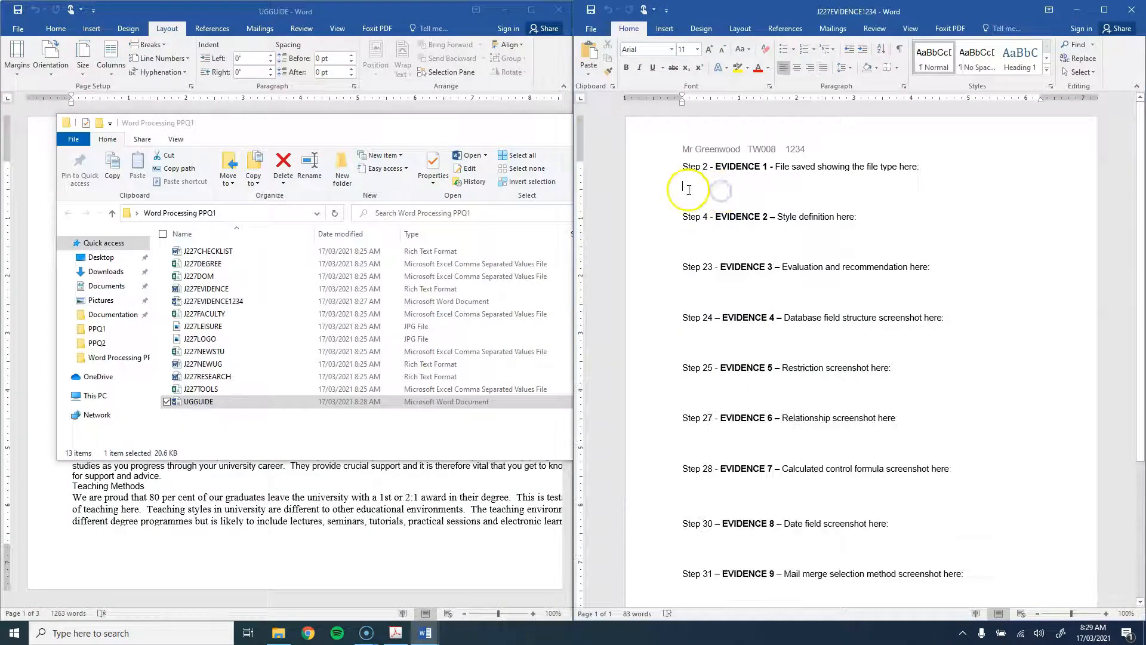
key("ctrl+v")
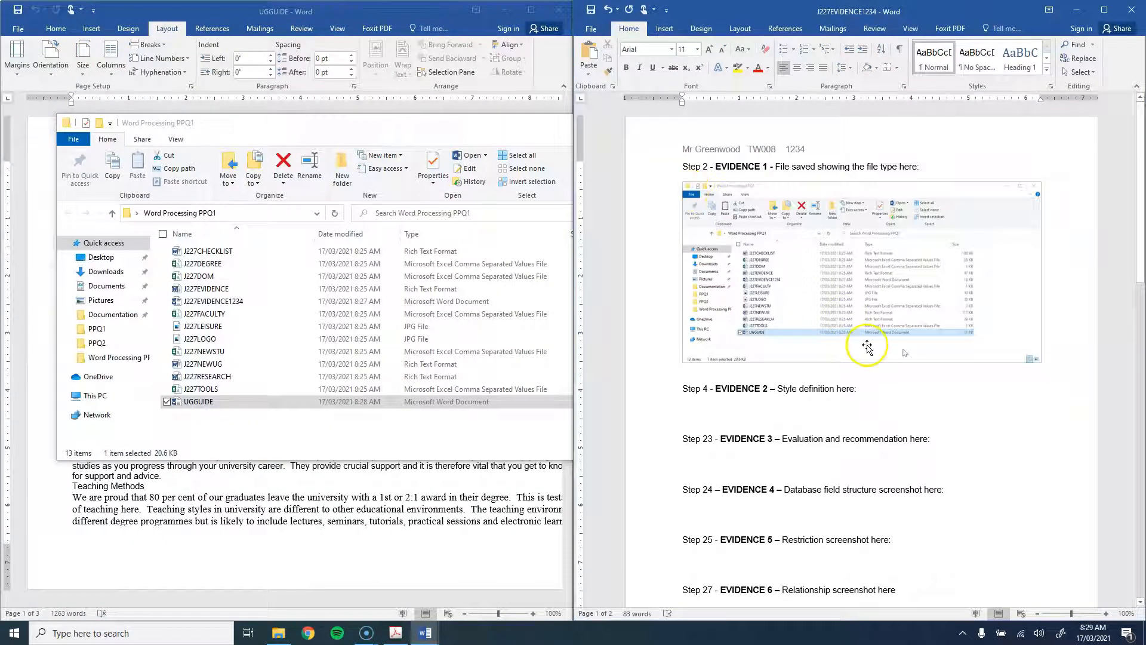
Step: Circle the UGGUIDE row with an oval having No Fill and a red outline
left_click(664, 28)
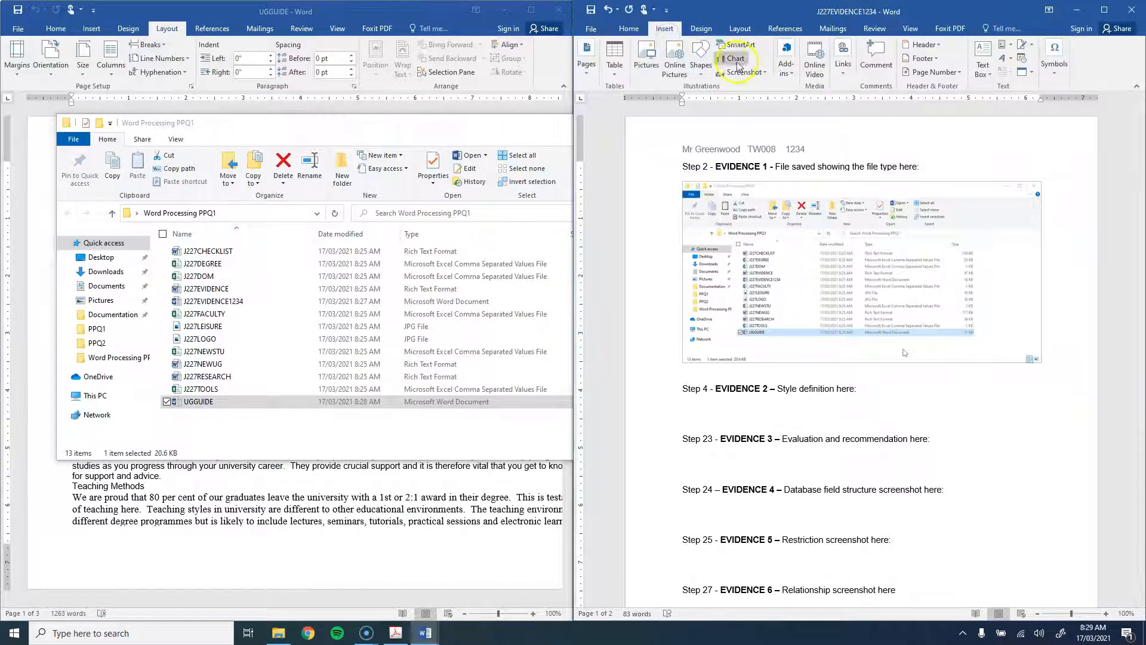
left_click(700, 64)
left_click(746, 101)
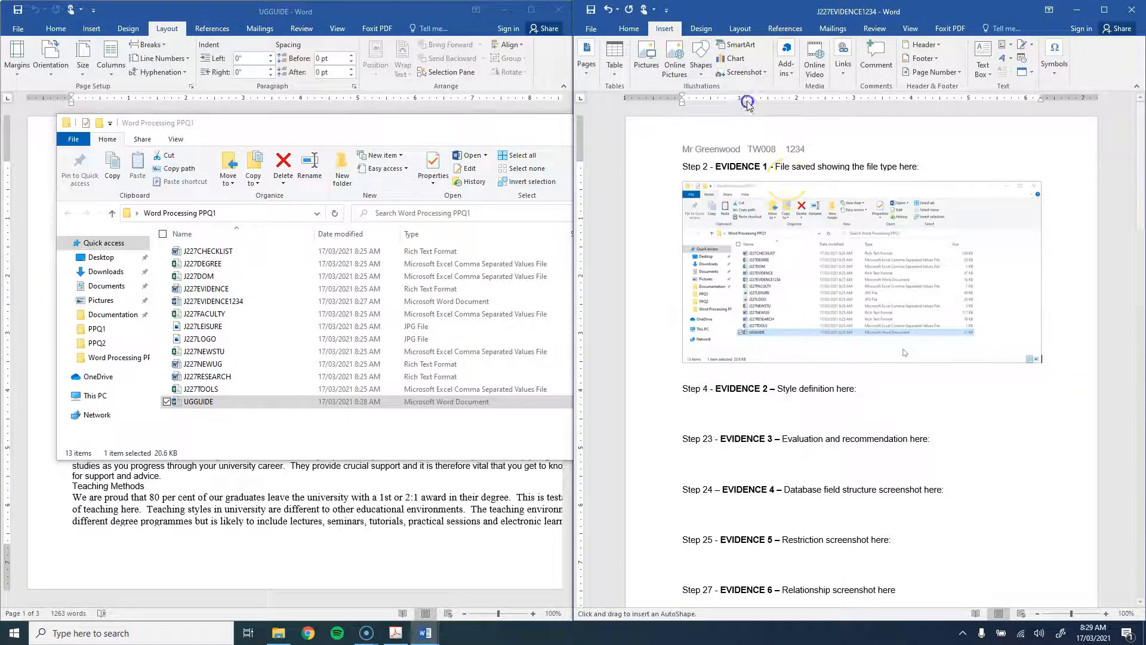
left_click_drag(858, 327, 875, 331)
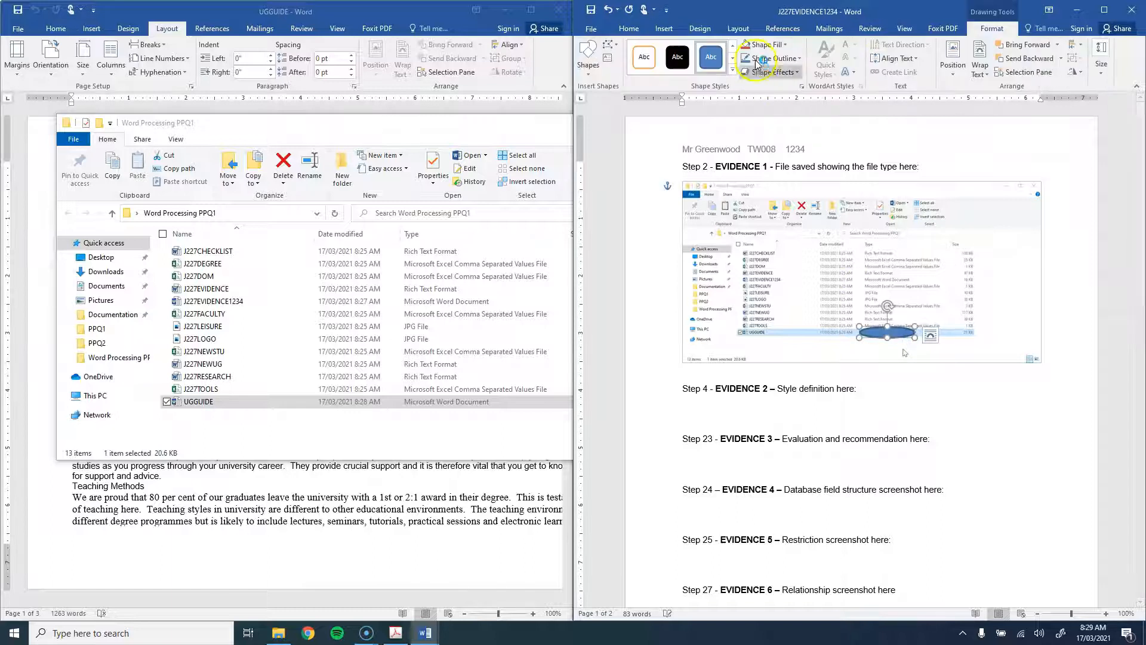
left_click(767, 44)
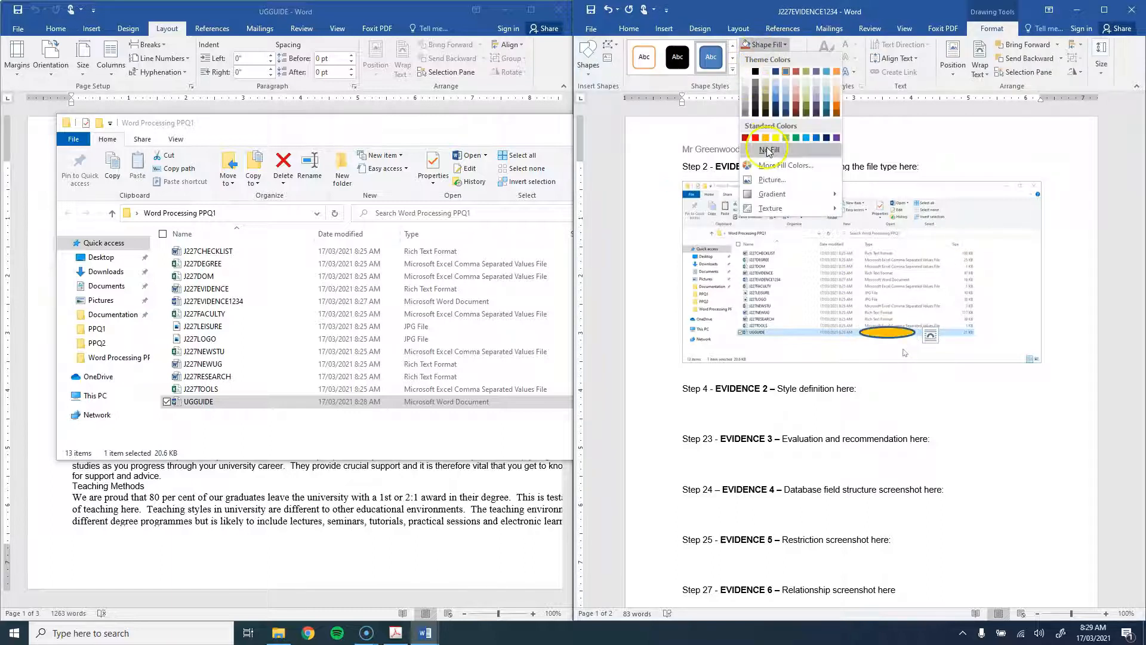
left_click(769, 150)
left_click(774, 58)
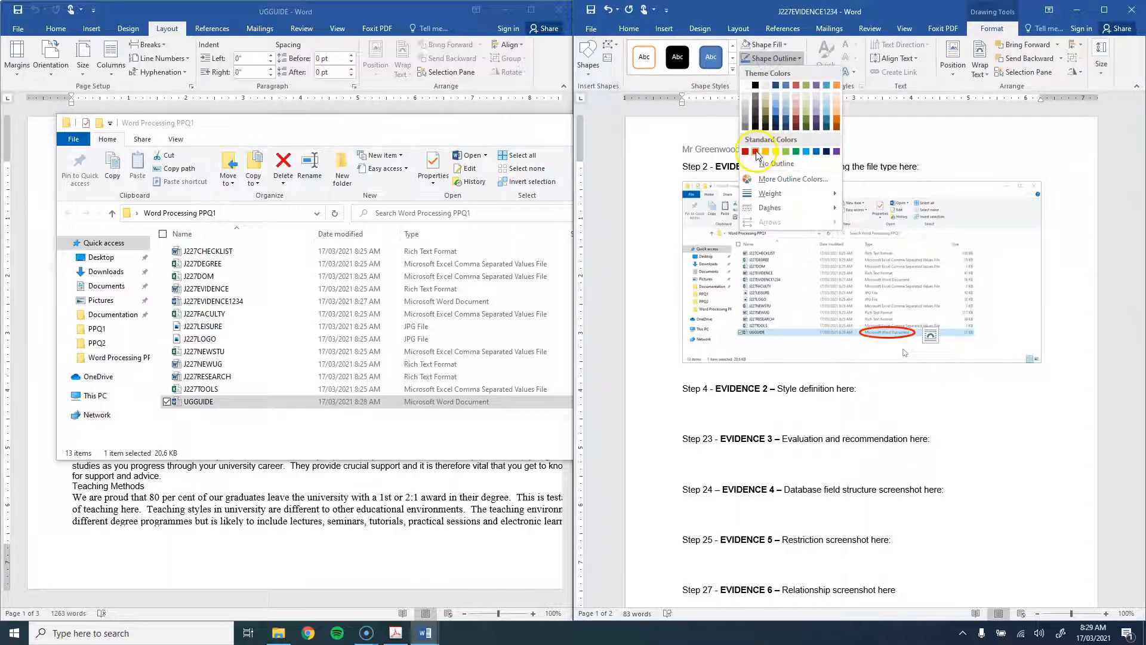
left_click(755, 151)
left_click(1076, 10)
Step: Insert a Blank built-in header into UGGUIDE and widen the Word window across the screen
left_click(871, 375)
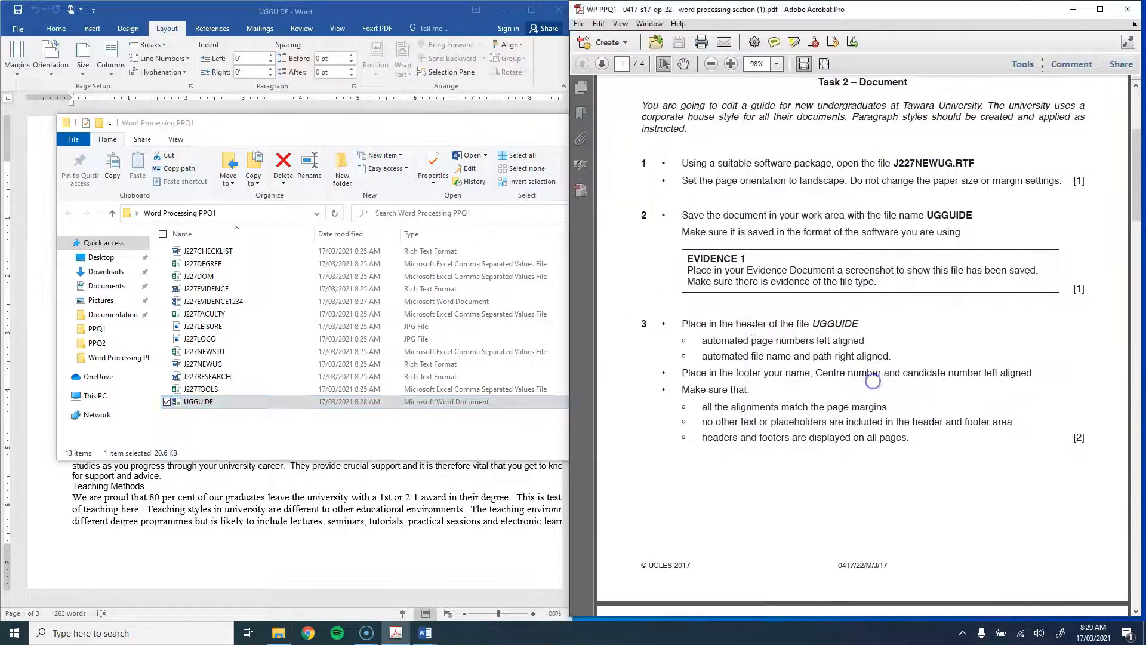
left_click(511, 124)
left_click(669, 123)
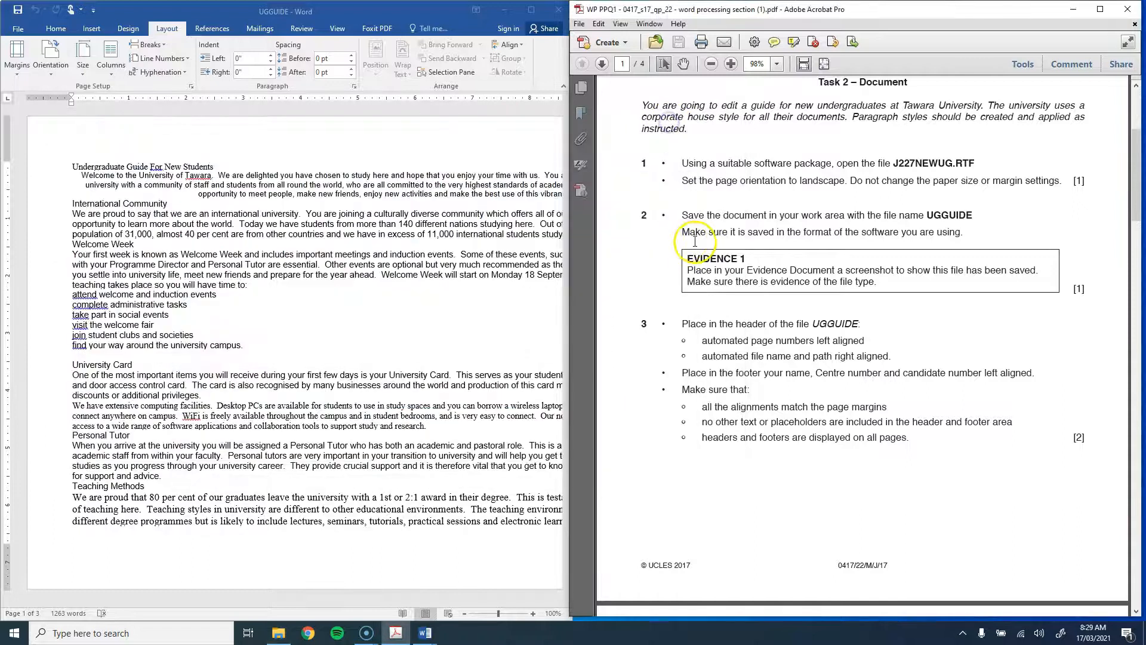
scroll(686, 225, "down", 3)
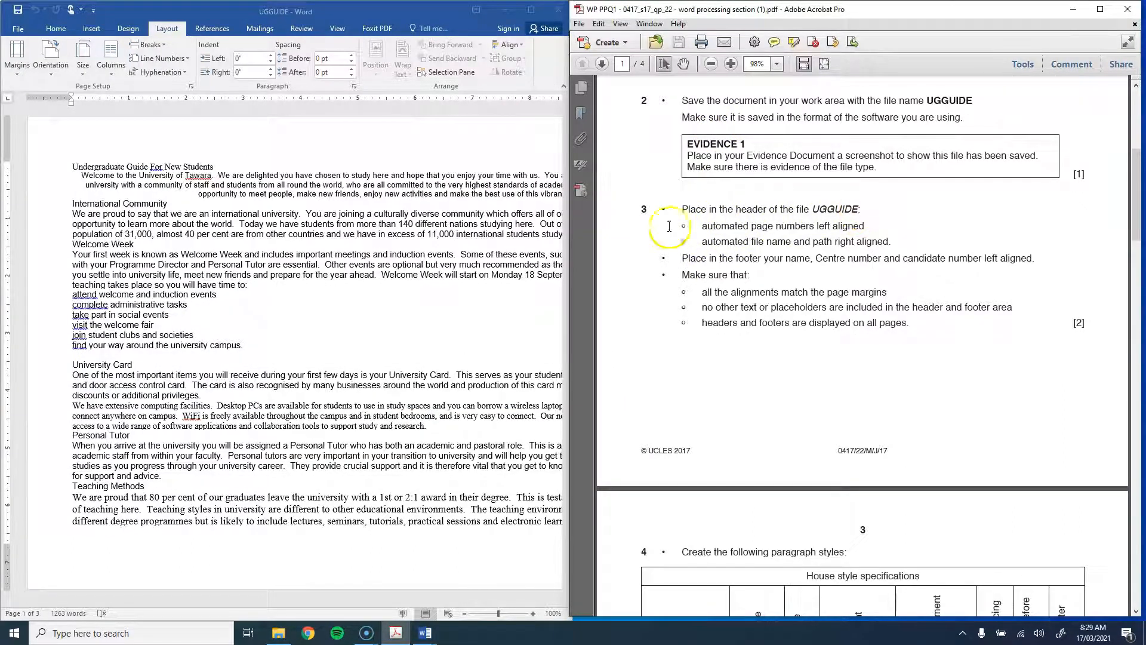
left_click(244, 235)
left_click(88, 28)
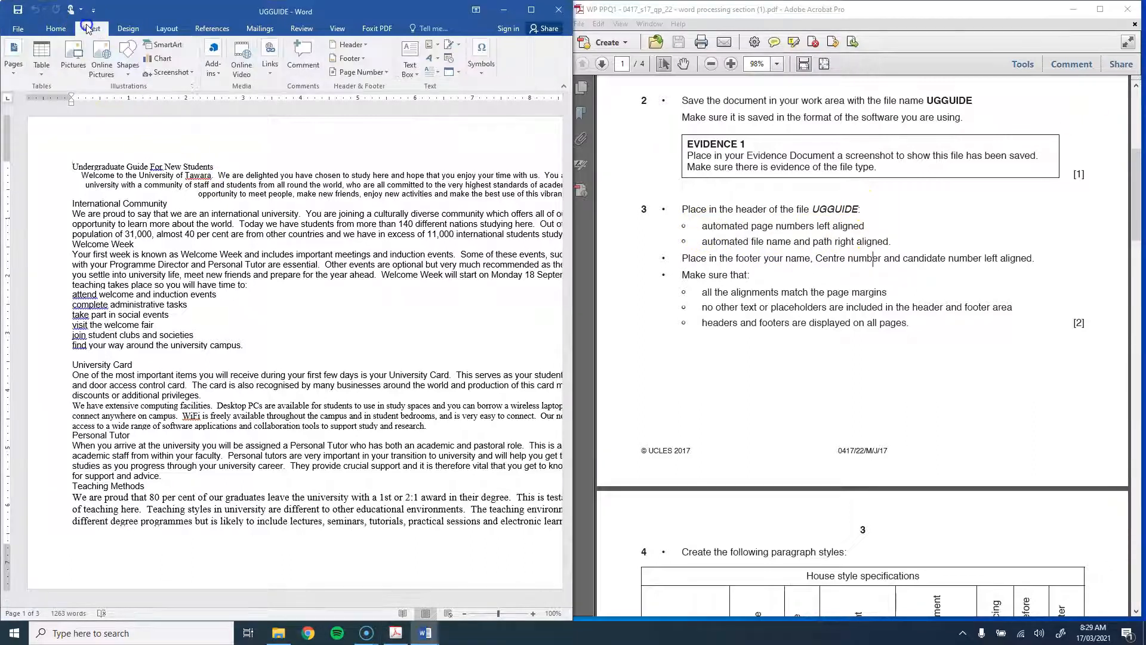
left_click(362, 44)
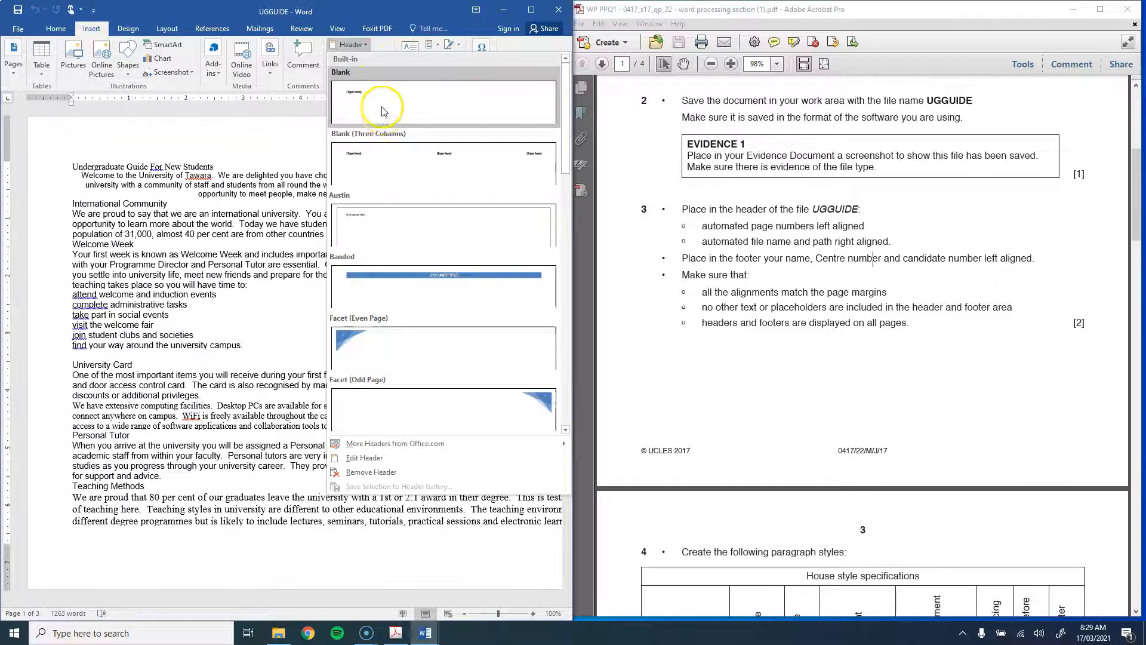
left_click(383, 112)
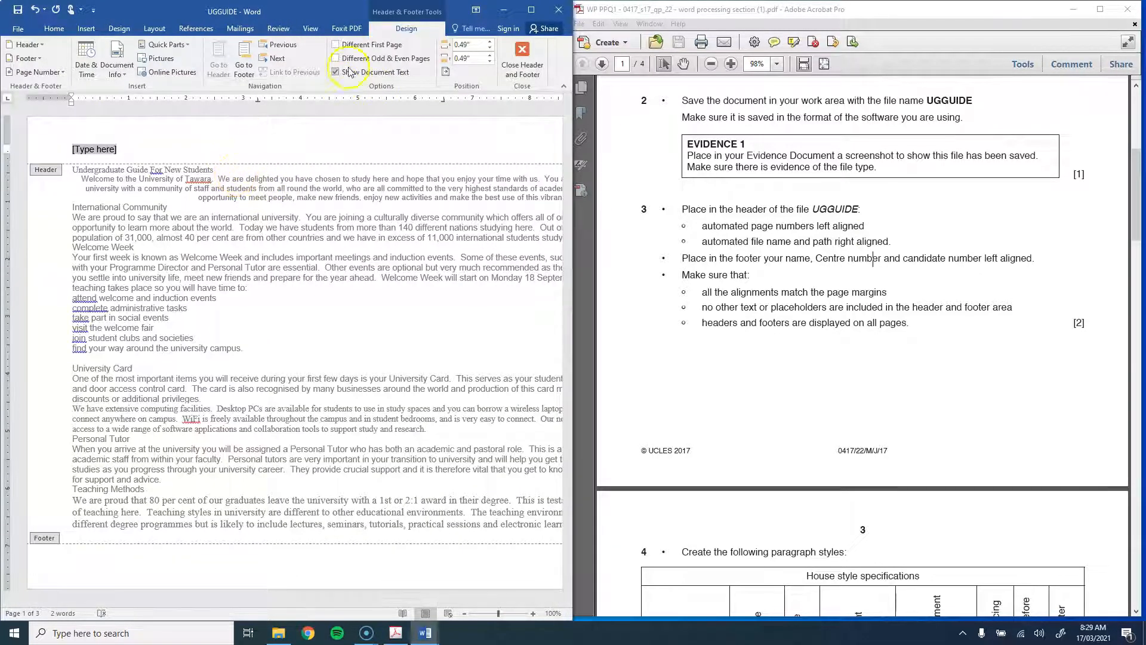
left_click_drag(573, 60, 1092, 71)
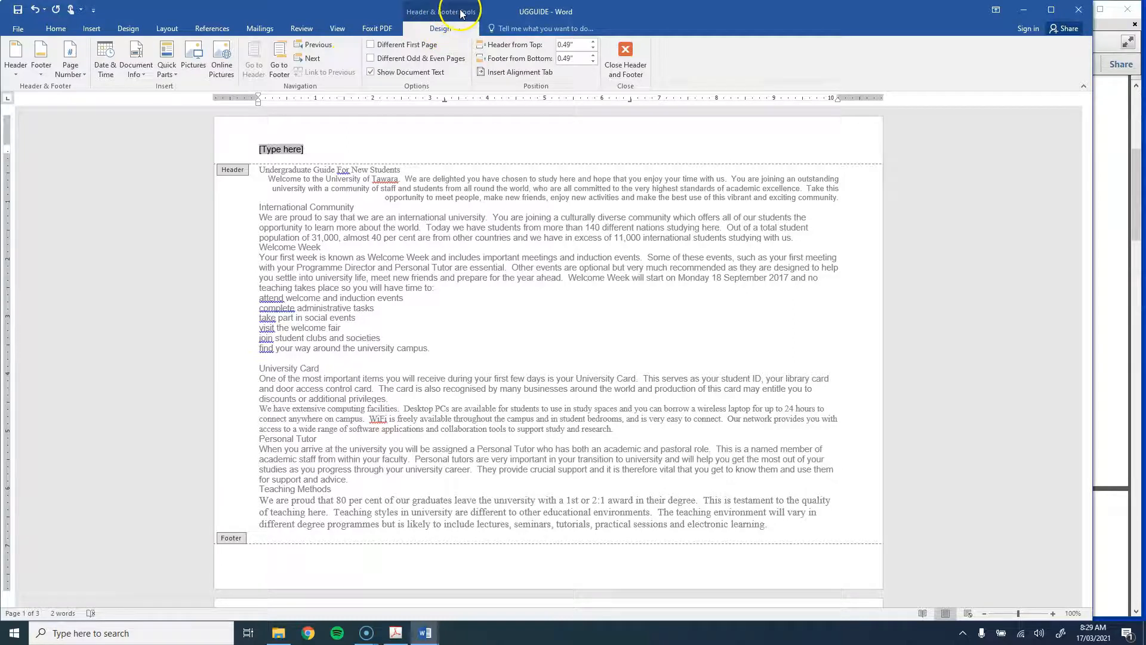
Step: Insert a Plain Number page number at the header's current position on the left
left_click(63, 72)
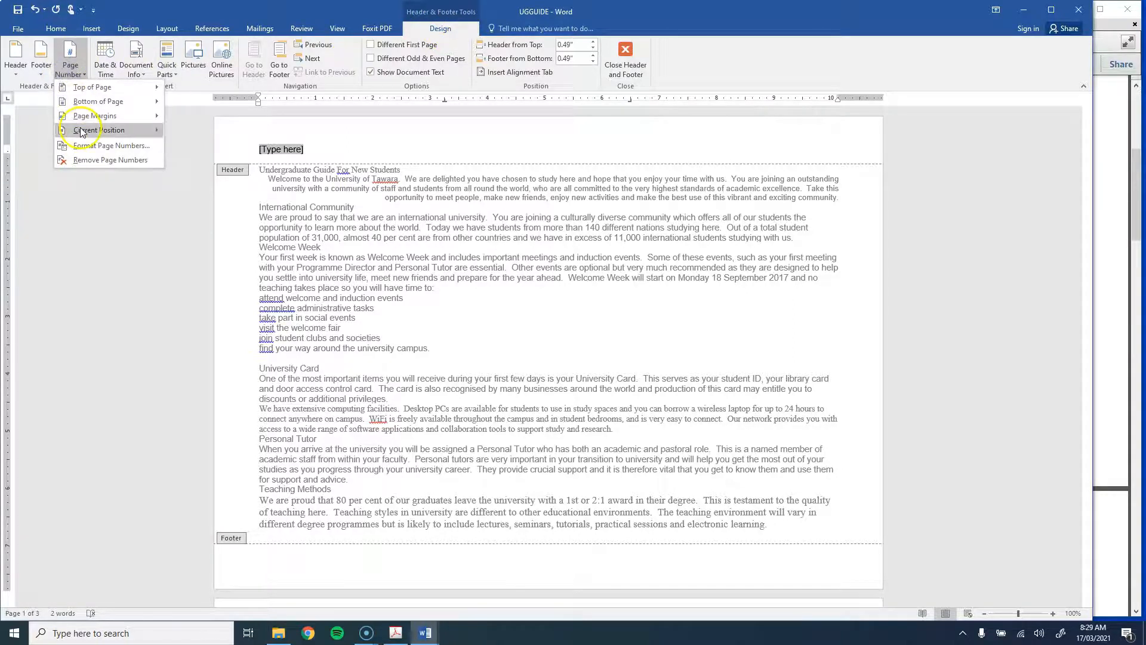
mouse_move(99, 129)
left_click(203, 167)
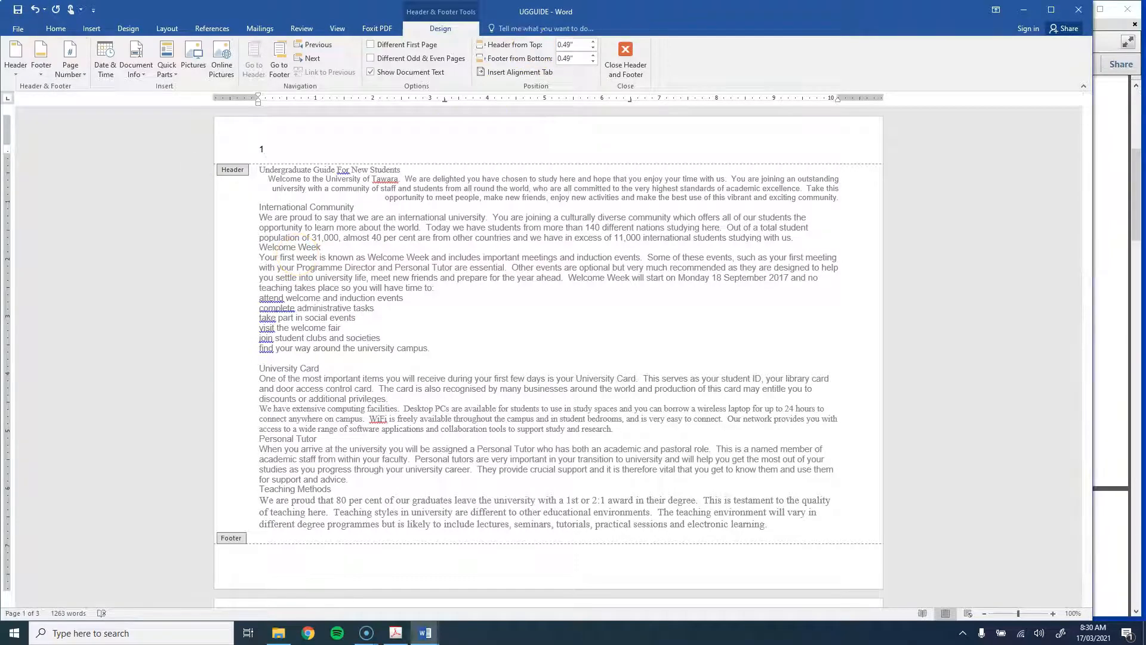
left_click(1105, 293)
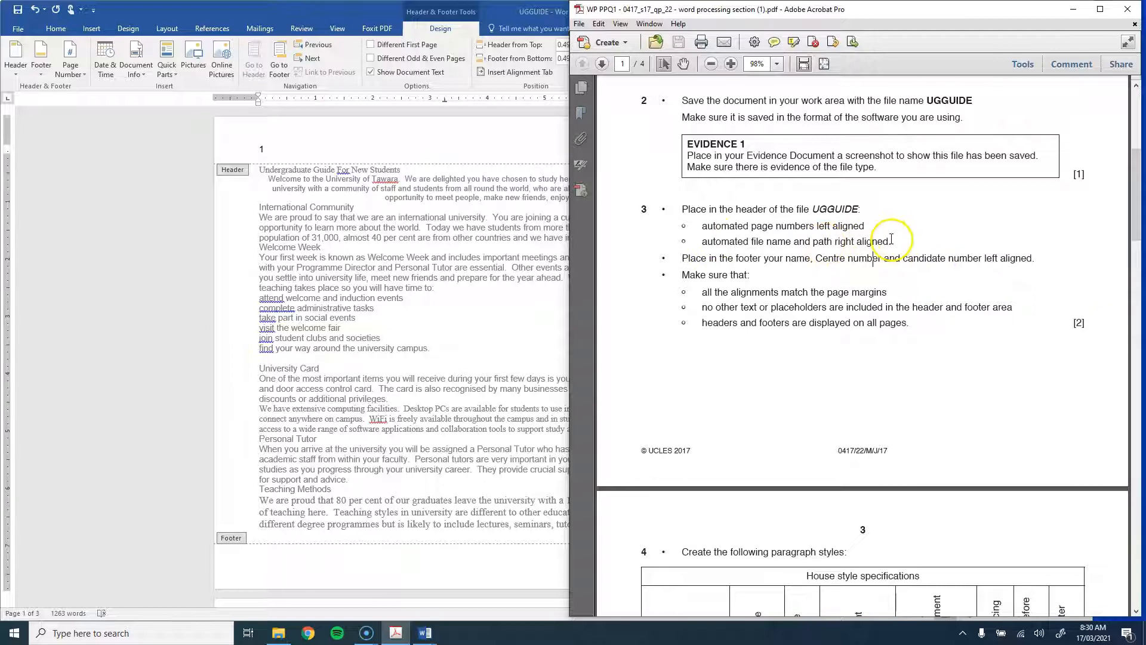
left_click(331, 14)
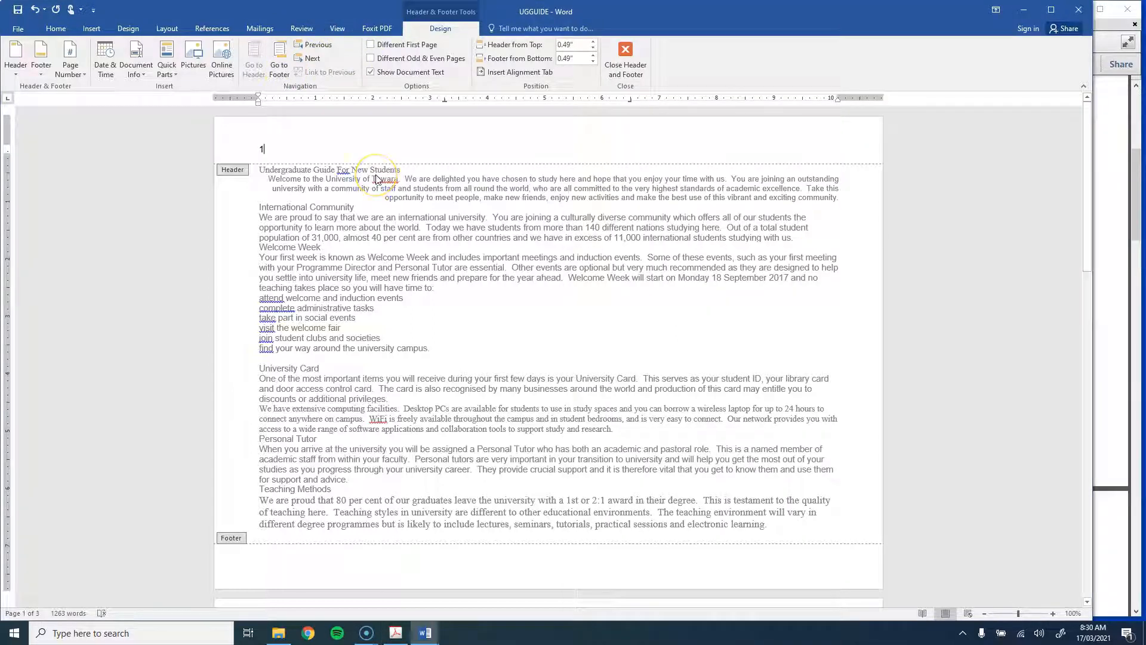
Step: Move the right tab stop to the margin and add the document's file path right-aligned in the header
left_click(445, 149)
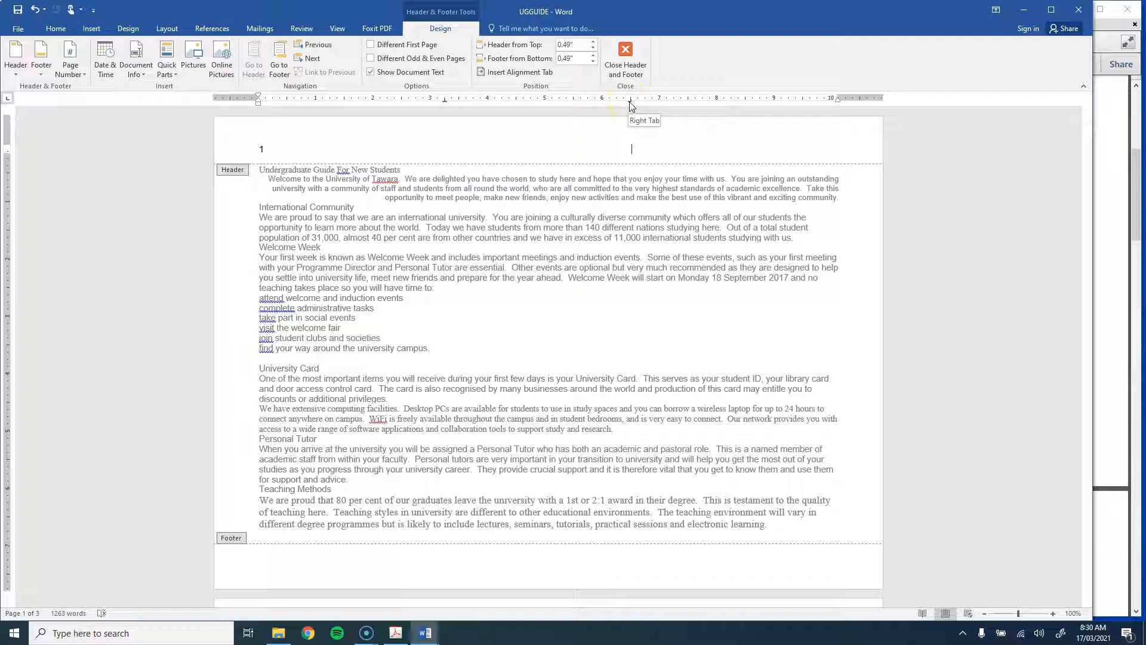
left_click_drag(631, 103, 837, 99)
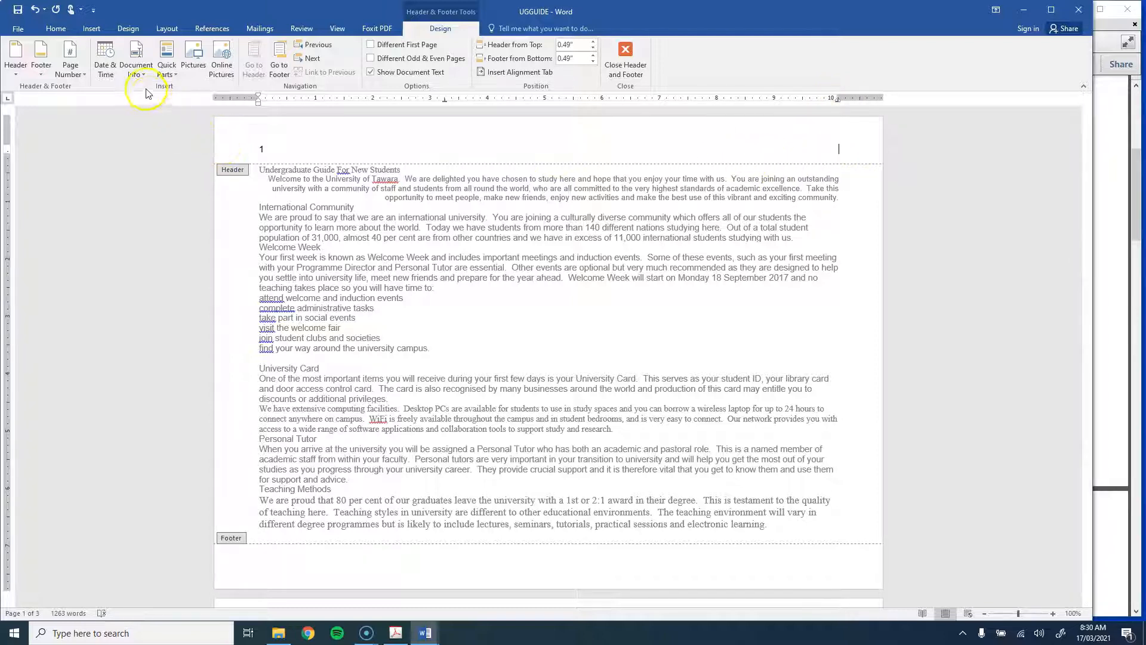
left_click(137, 73)
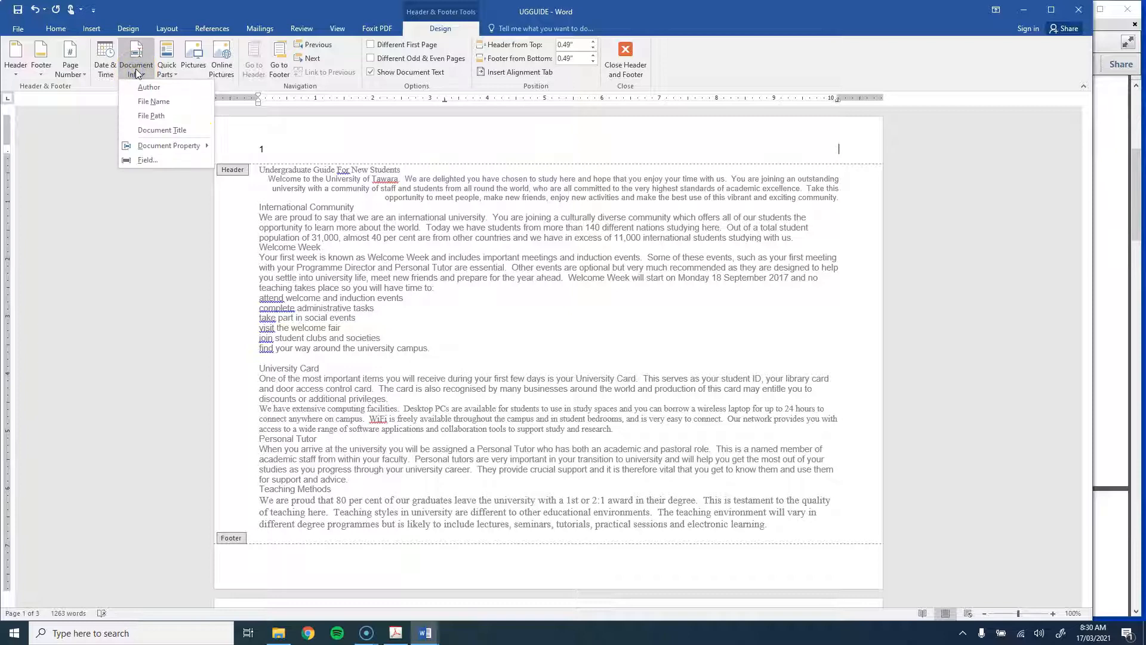
left_click(150, 115)
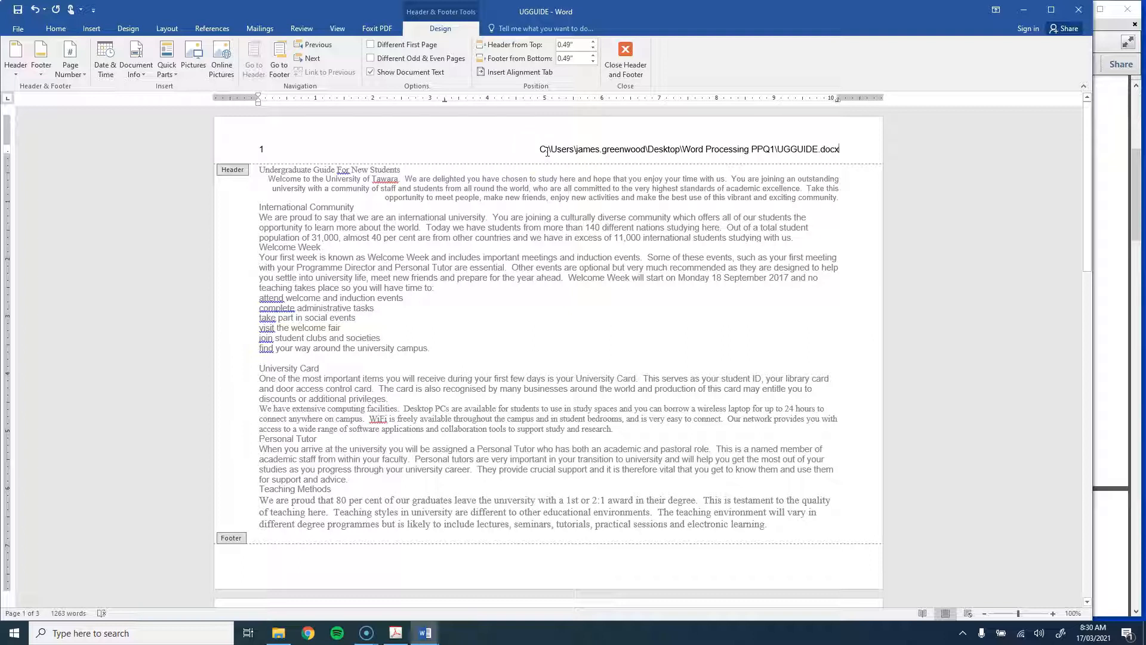
left_click_drag(530, 154, 900, 154)
left_click(848, 153)
left_click_drag(847, 153, 557, 149)
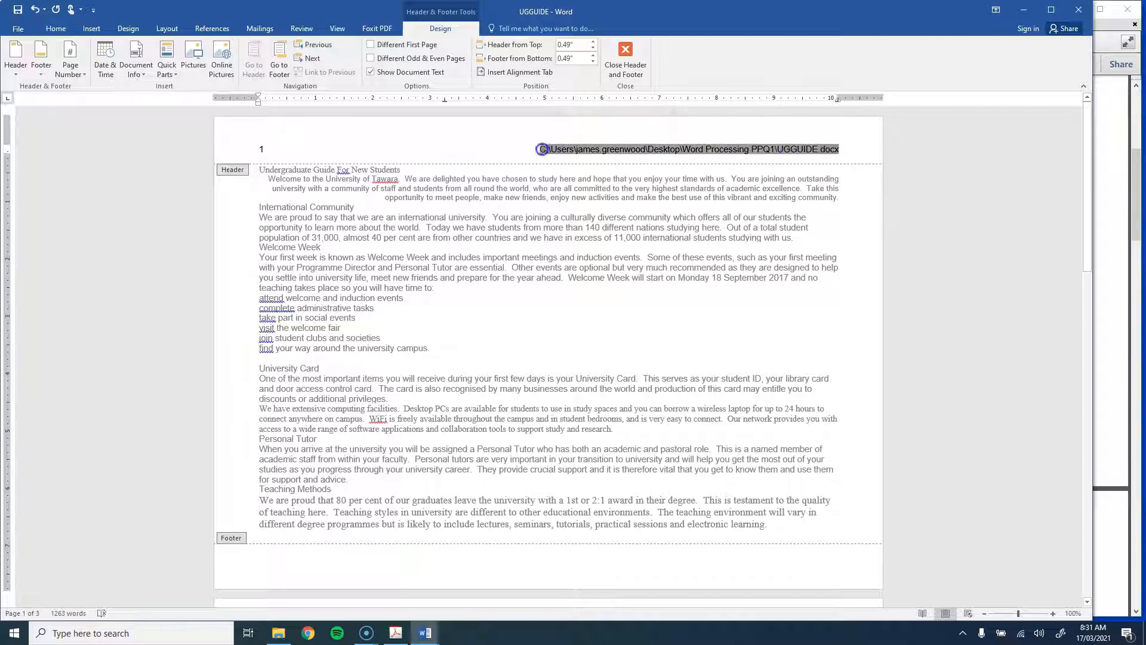
left_click(625, 60)
left_click(1118, 226)
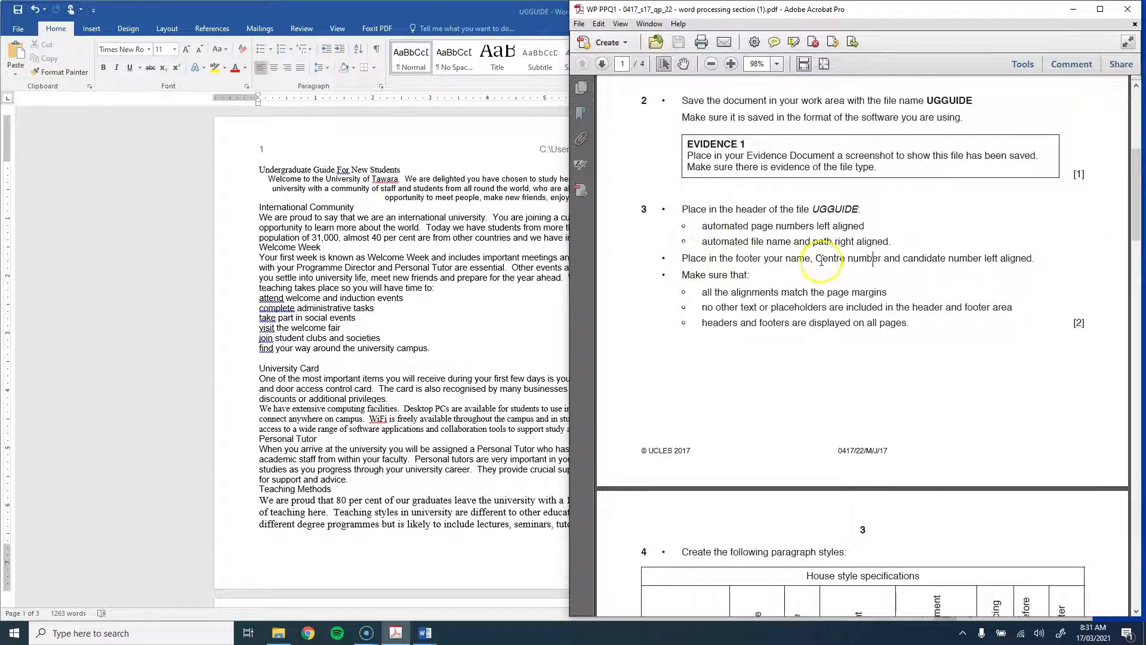
Step: Type the candidate's name, centre number and candidate number into the footer, left-aligned
scroll(943, 257, "down", 1)
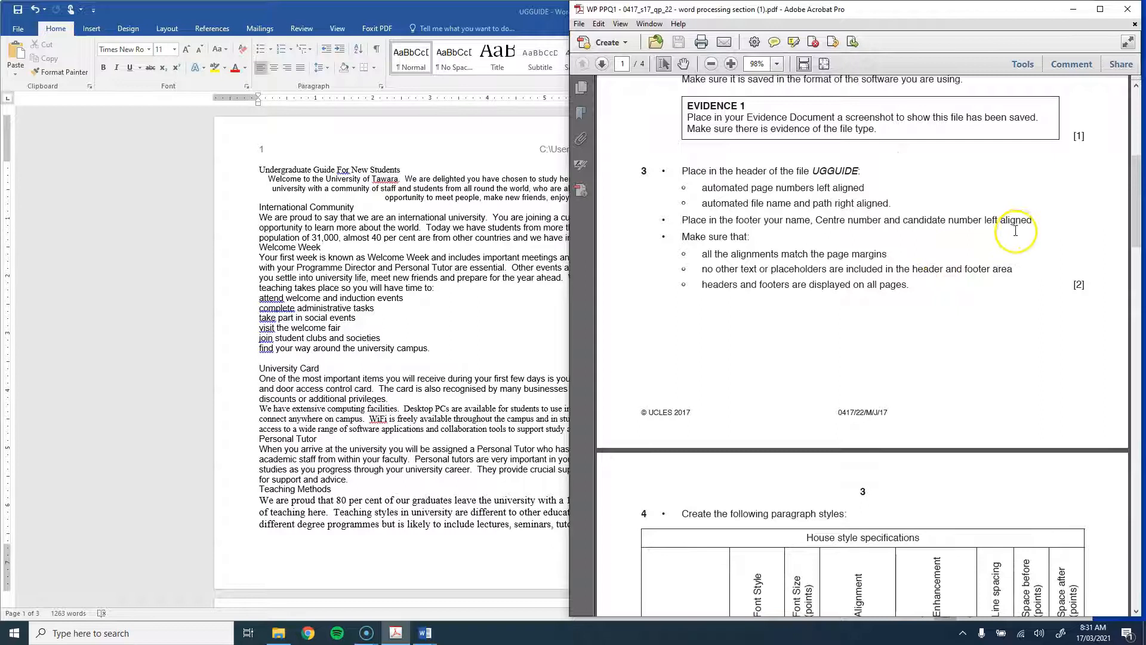
double_click(248, 555)
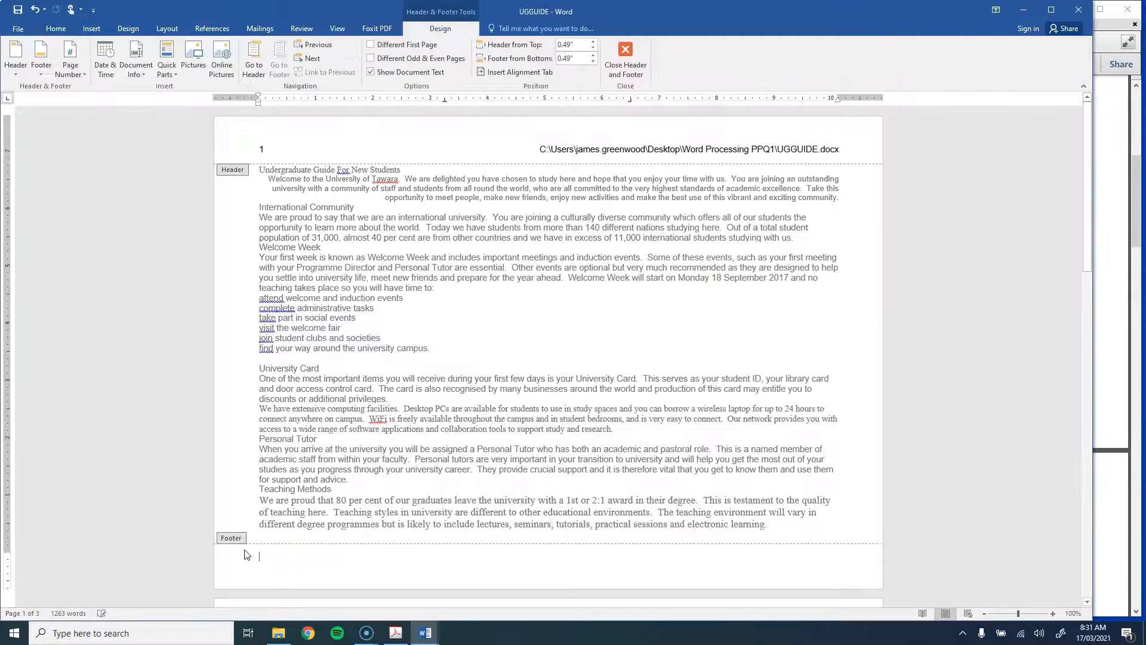
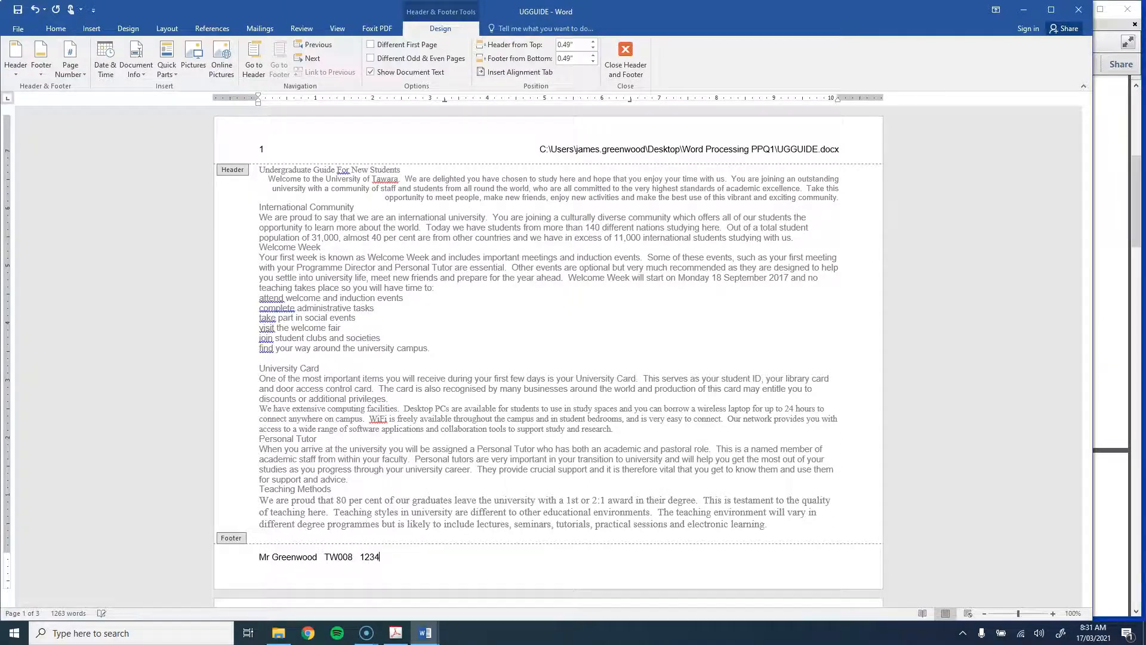
double_click(442, 418)
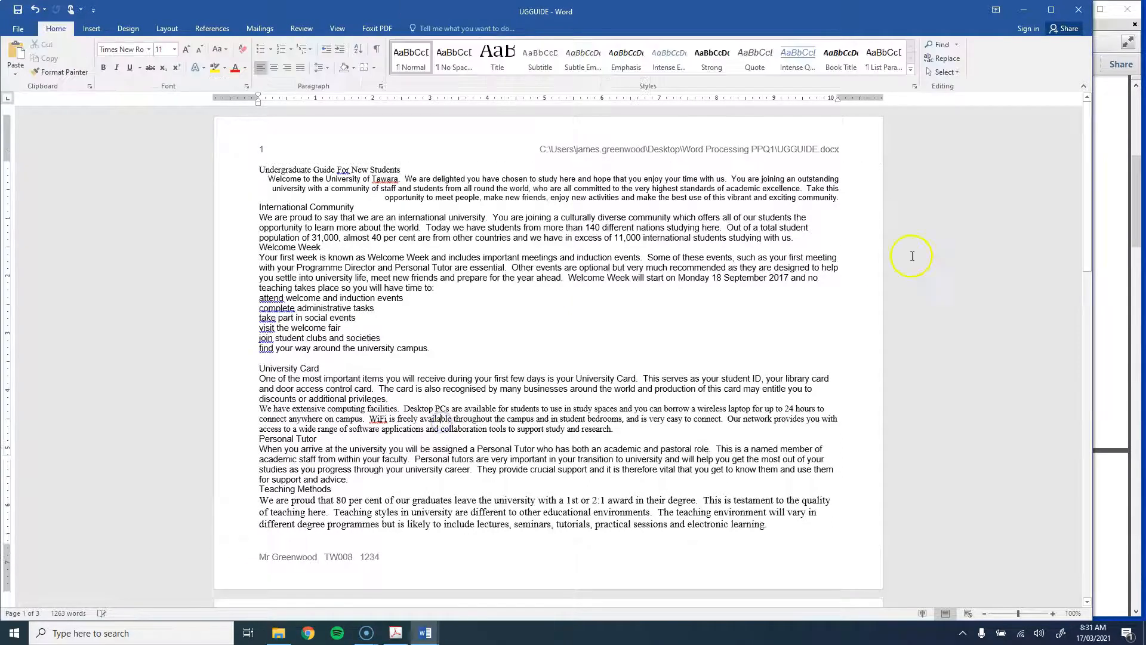
Step: Compare the header and footer with the footer requirements in the instructions PDF
left_click(1104, 256)
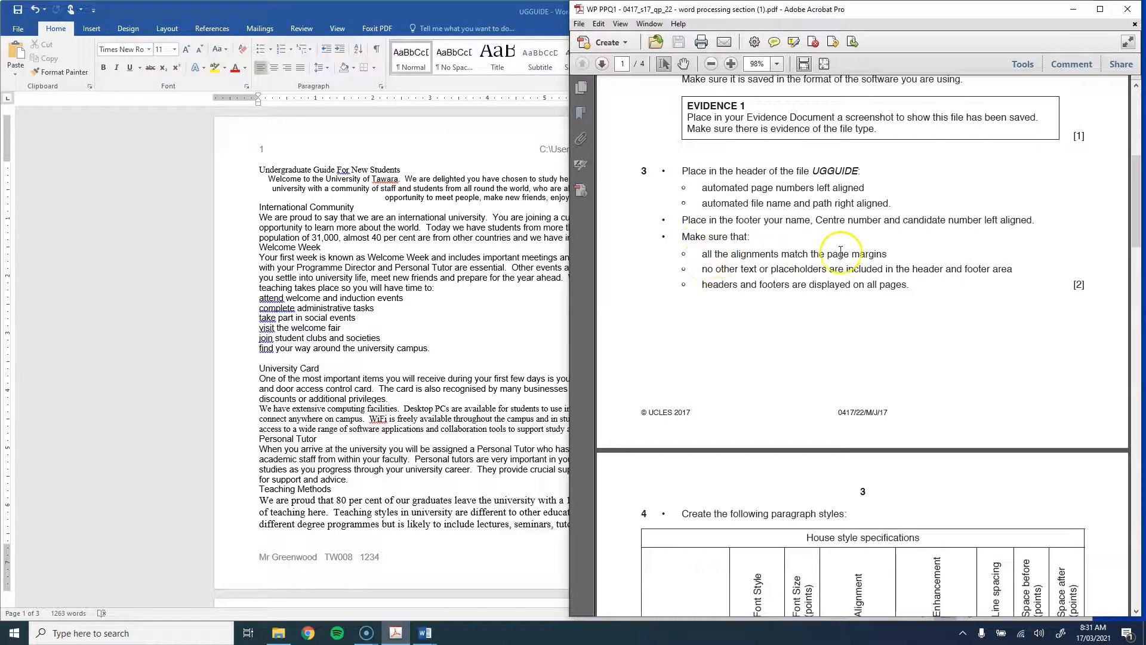
key("alt+Tab")
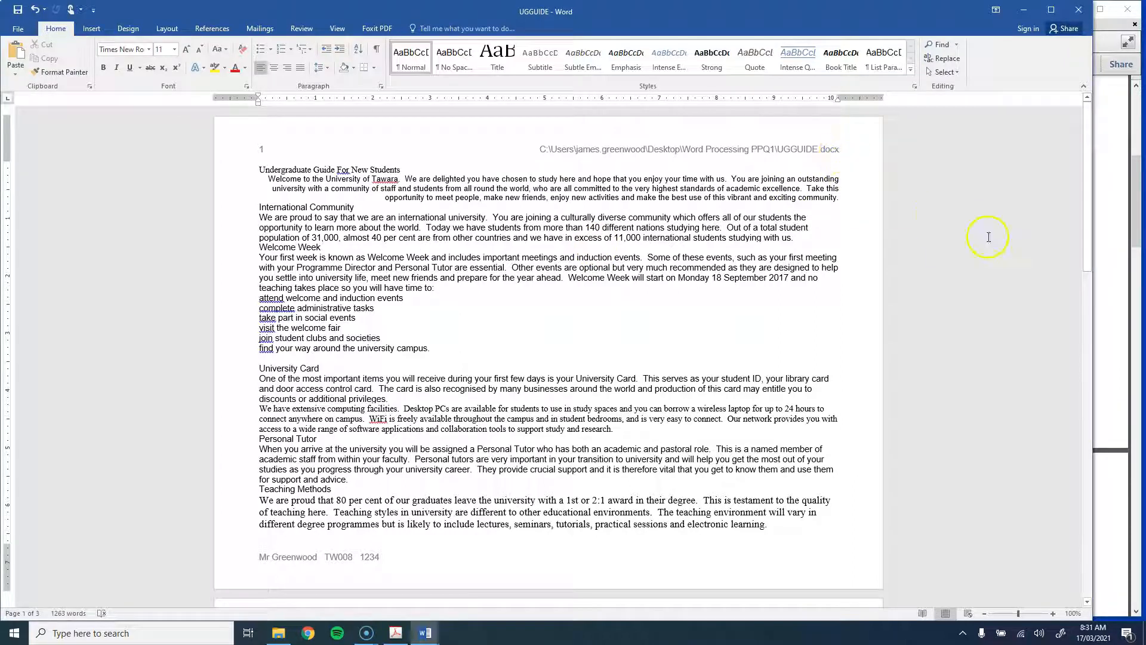
left_click(1110, 246)
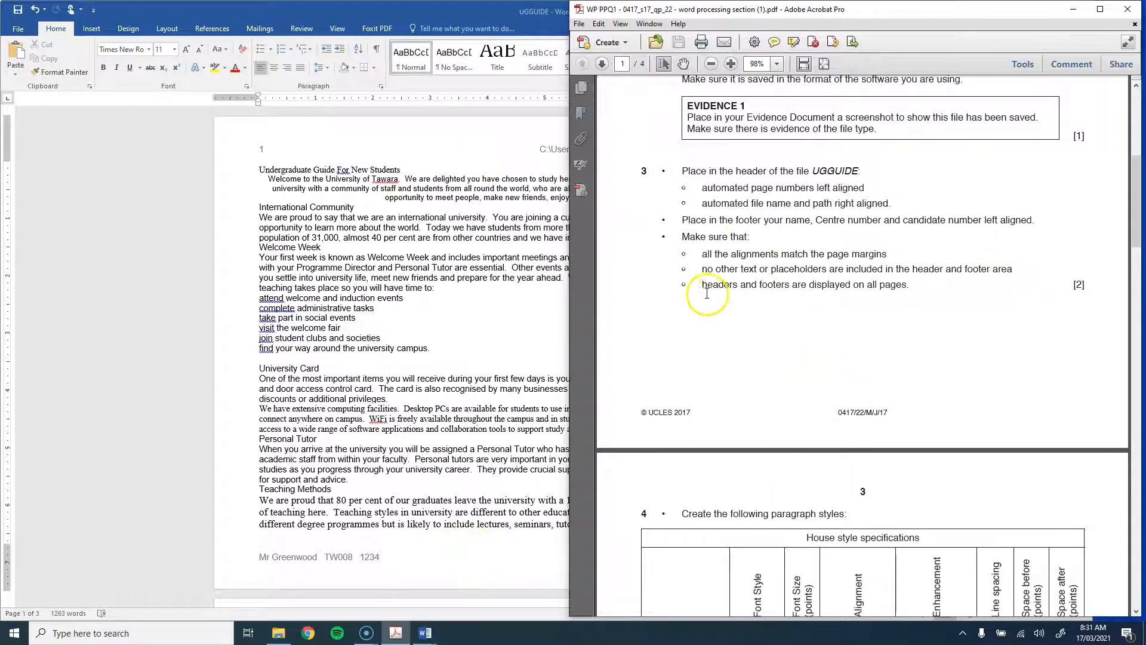
left_click(435, 297)
scroll(574, 245, "down", 12)
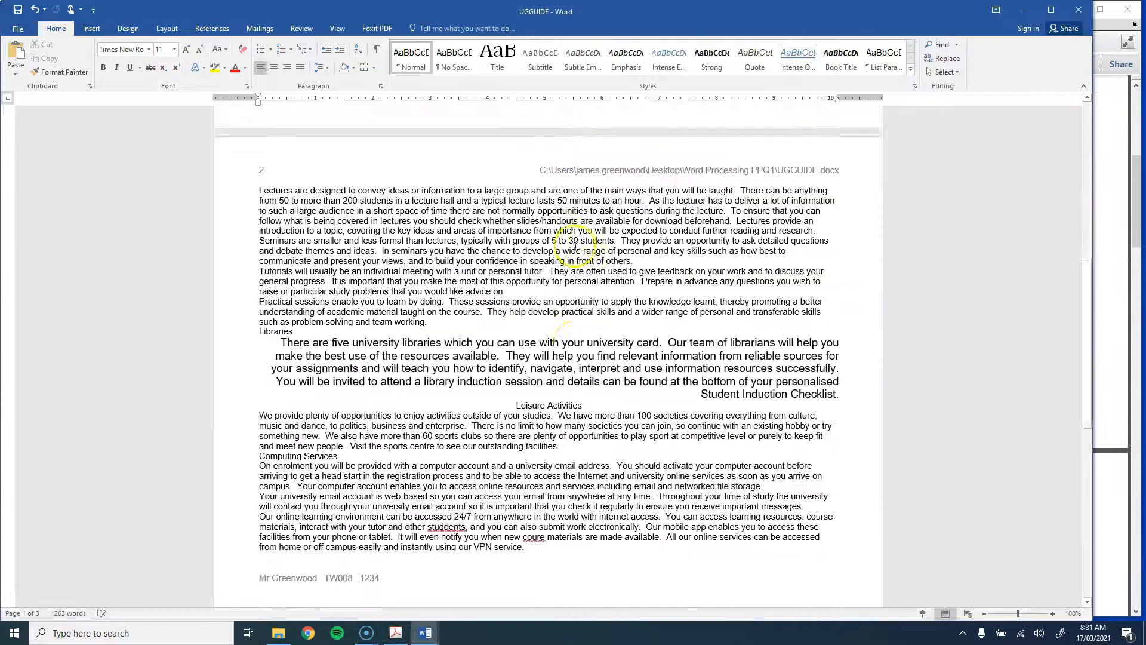
scroll(575, 245, "down", 12)
scroll(575, 246, "up", 20)
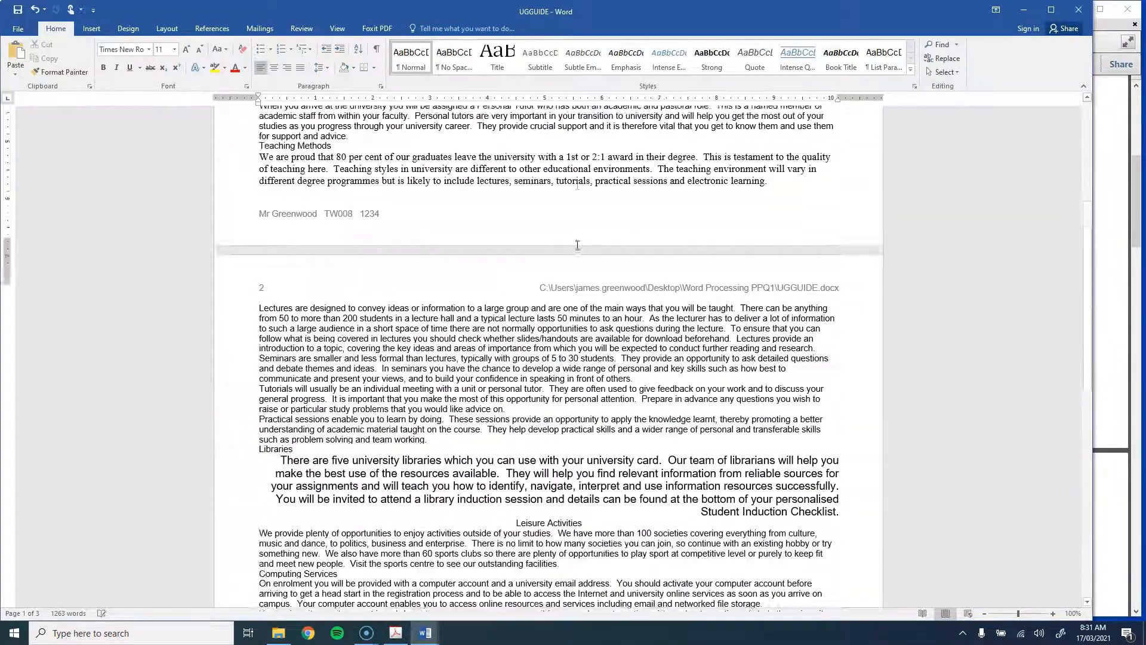
left_click(1111, 261)
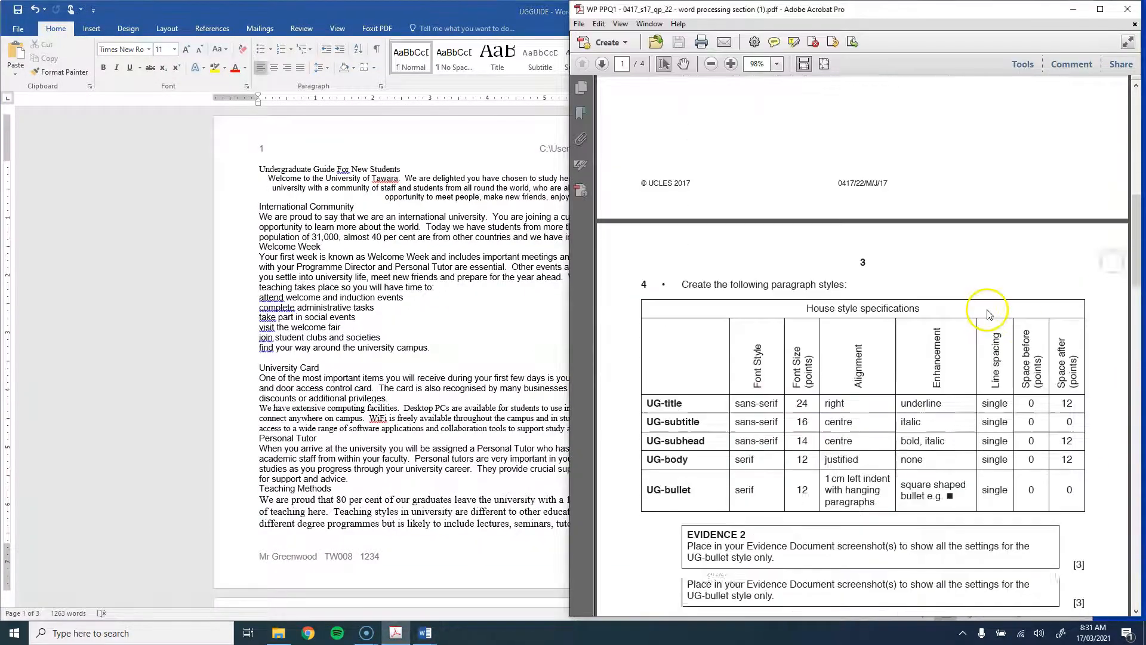
scroll(985, 307, "down", 10)
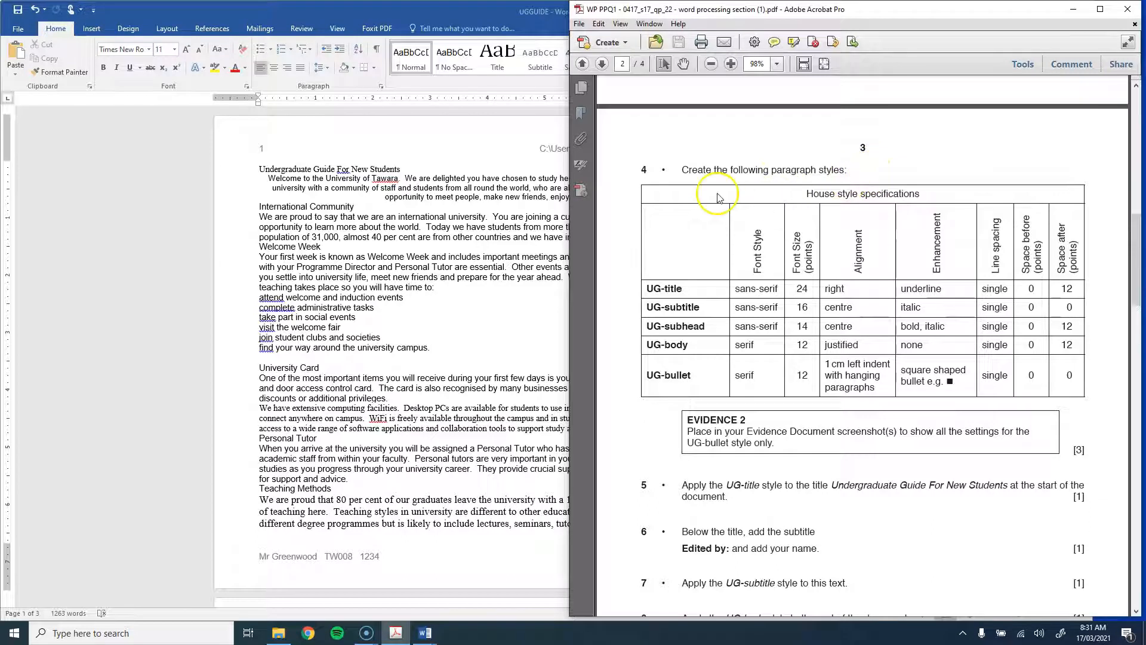
Step: Add a blank line above the guide's title
left_click(321, 227)
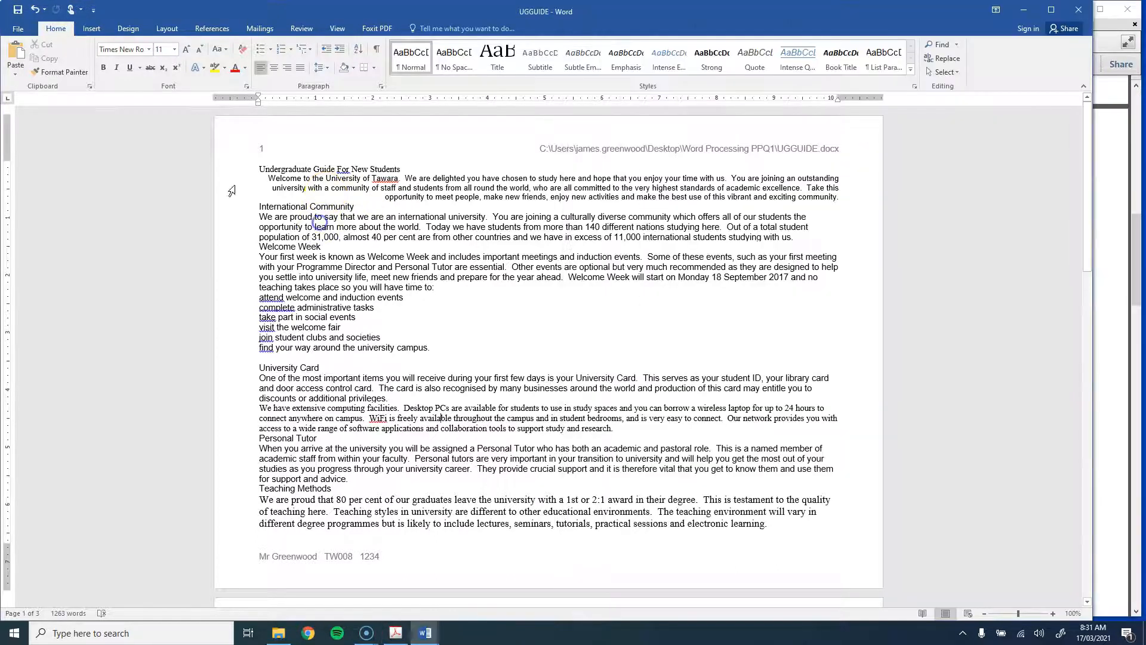
left_click(257, 168)
key("Return")
key("Return")
key("Return")
key("Return")
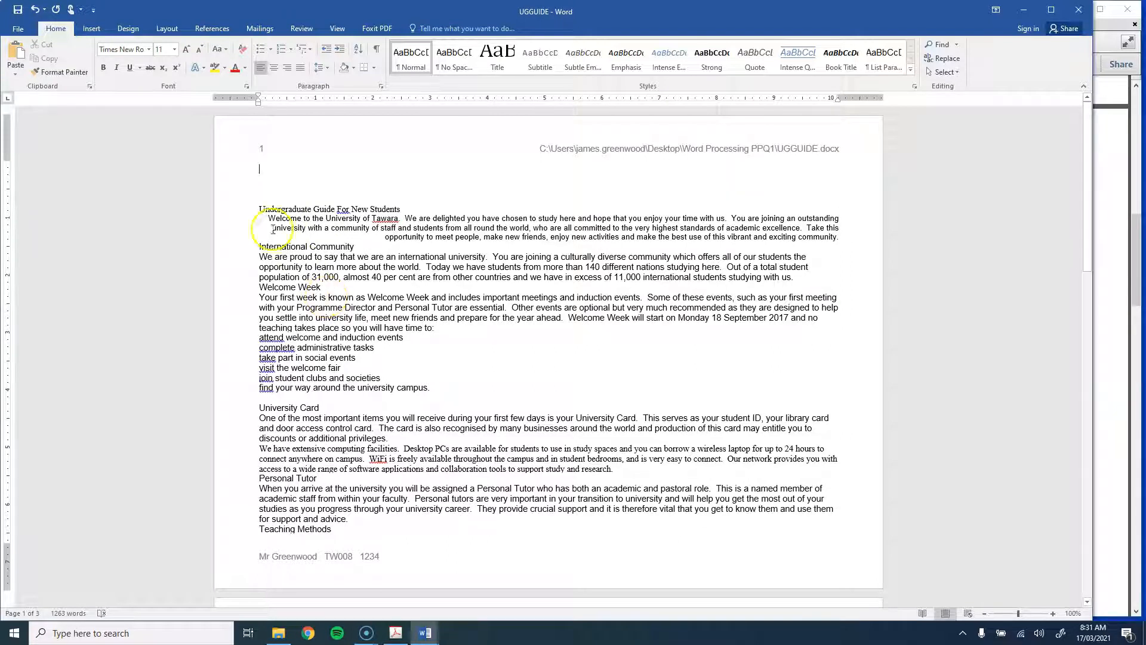
Step: Select all the text from the title down and clear all its formatting
left_click_drag(235, 210, 731, 519)
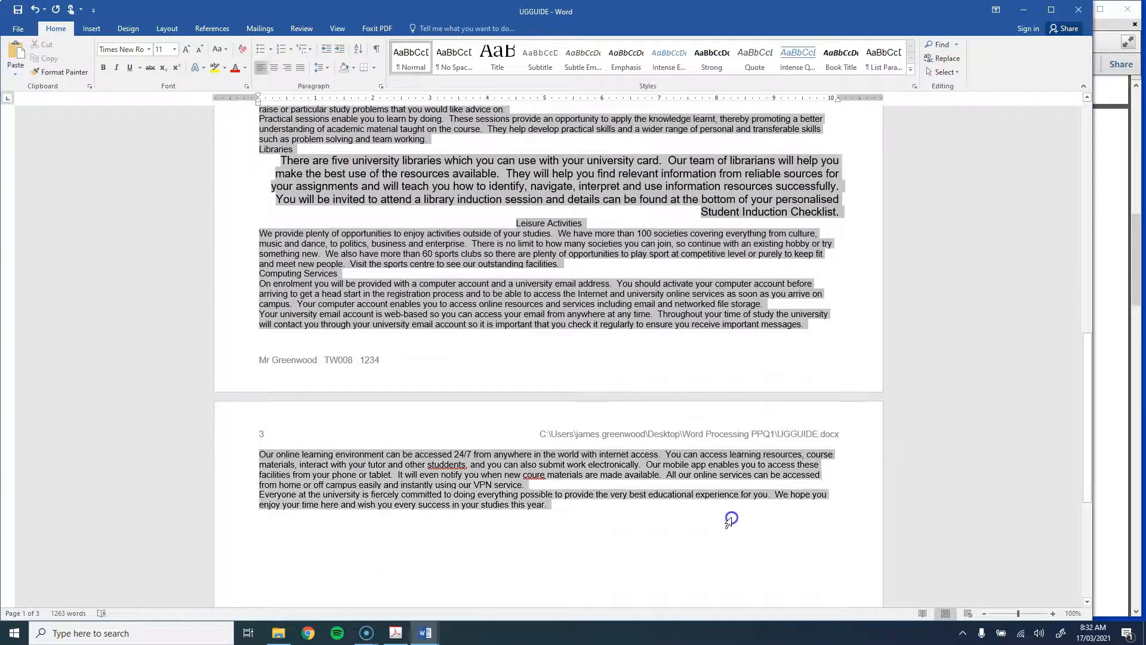
scroll(729, 521, "up", 3)
scroll(728, 521, "down", 5)
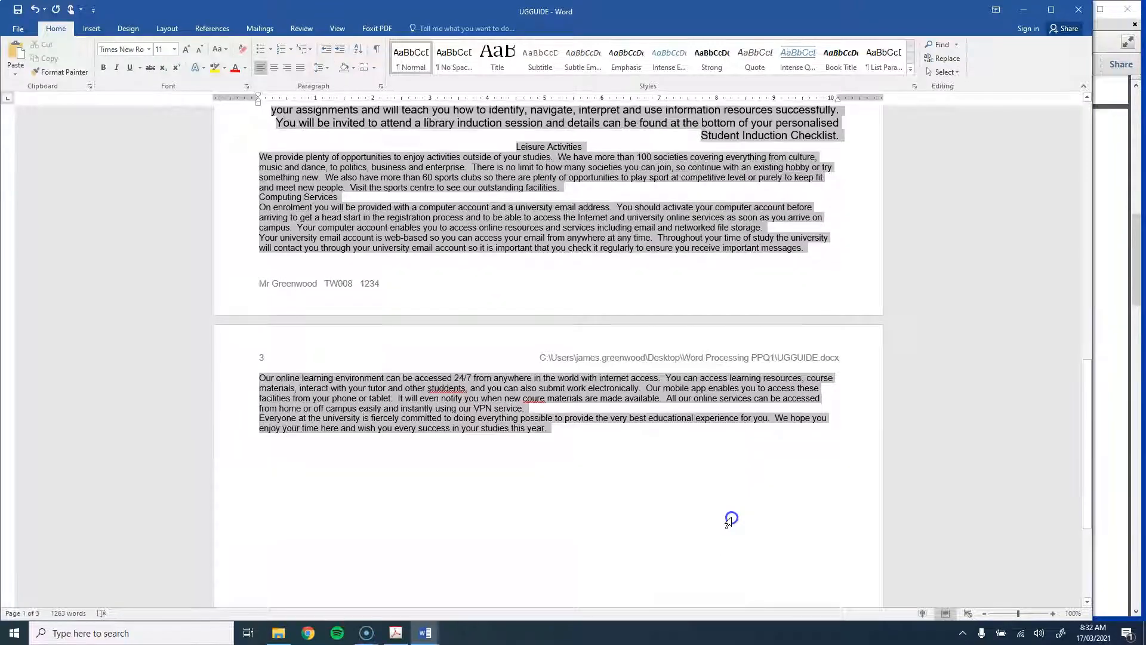
scroll(729, 521, "up", 20)
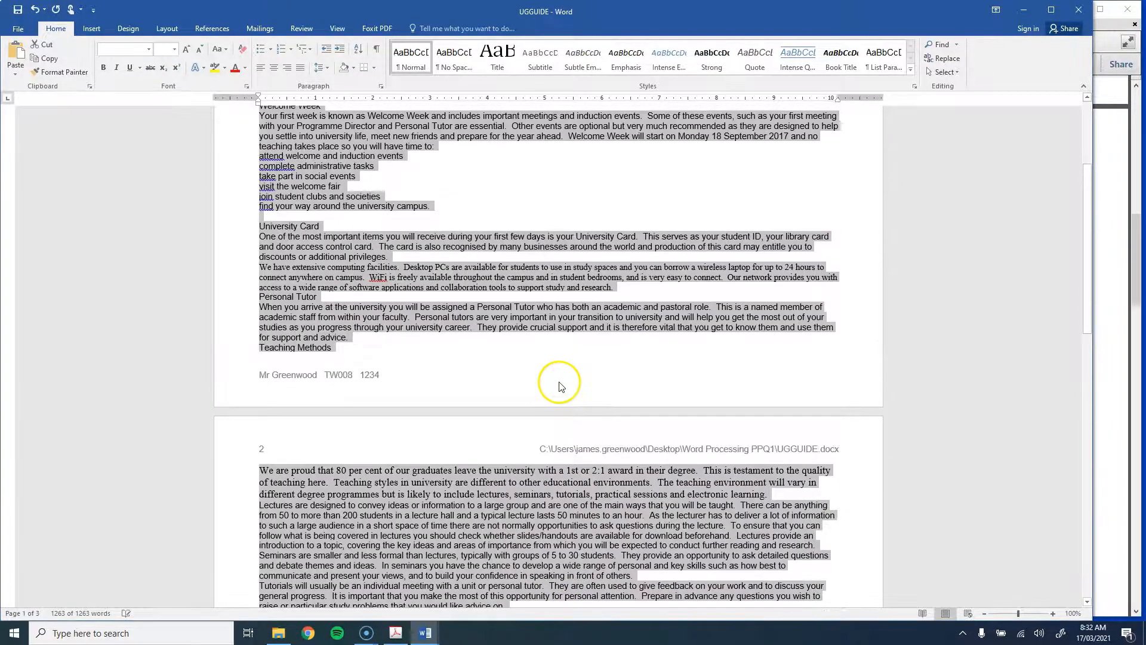
left_click(242, 57)
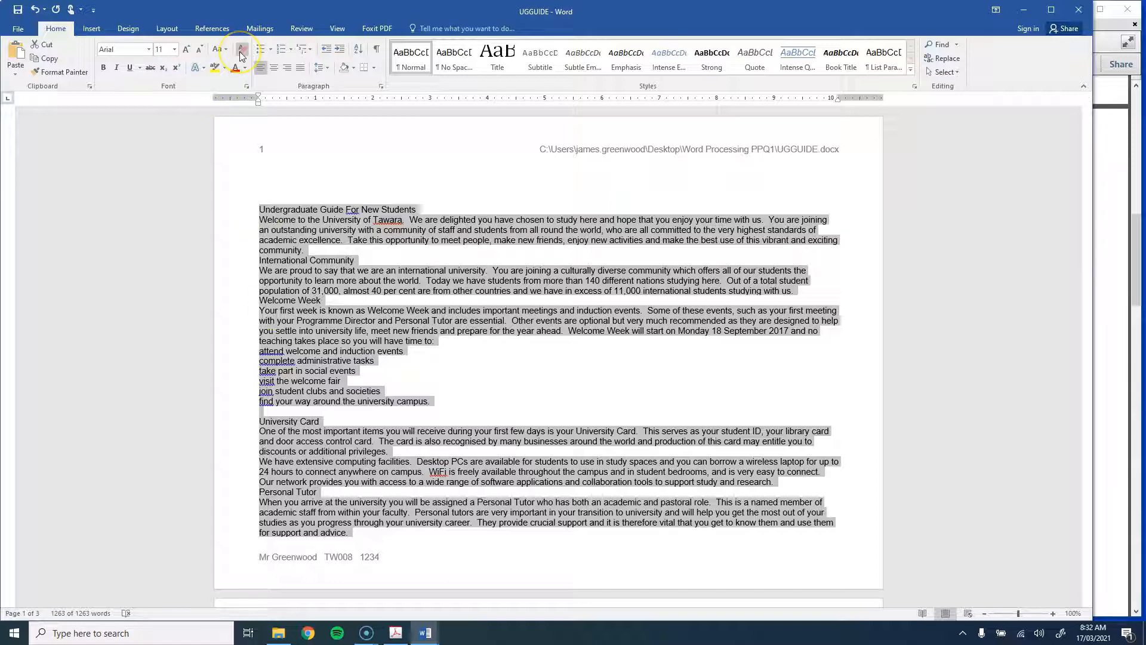
left_click(291, 174)
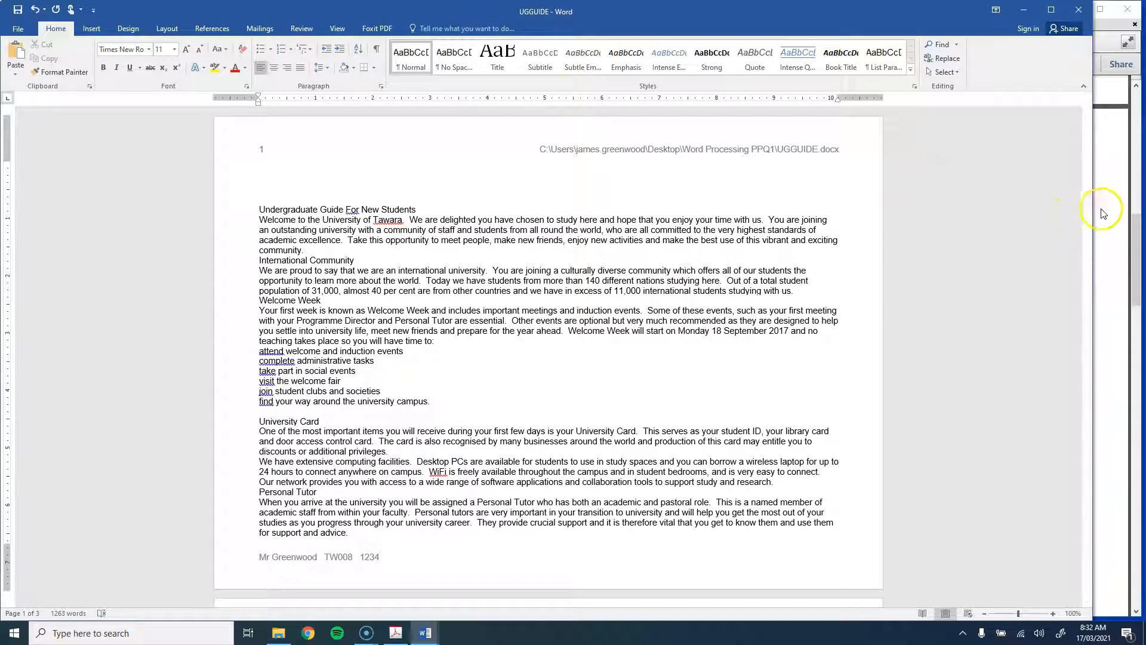
Step: With Word beside the spec PDF, type the lines UG-title, UG-subtitle, UG-subhead, UG-body and UG-bullet above the title
left_click_drag(1096, 206, 625, 171)
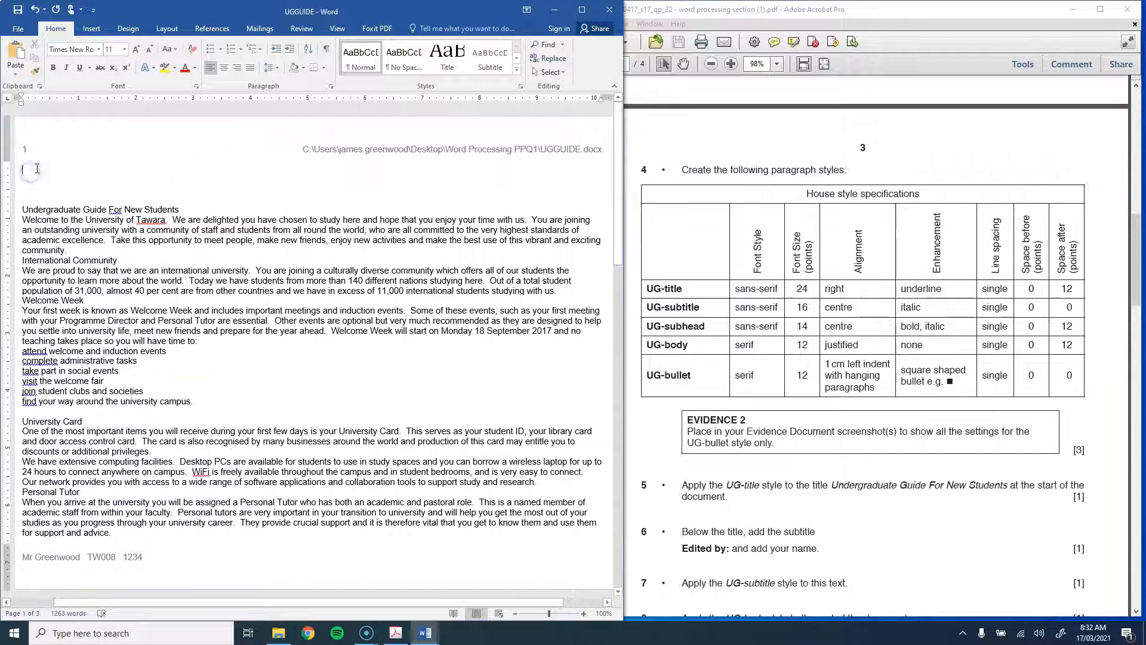
type("UG-title")
key("Return")
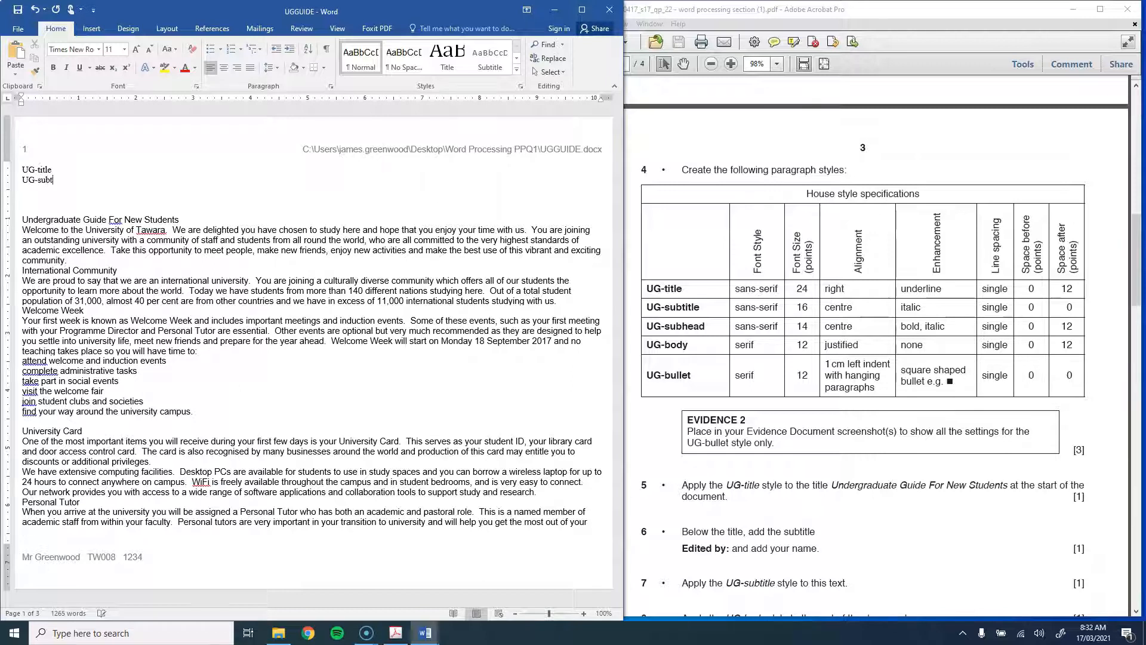
key("Return")
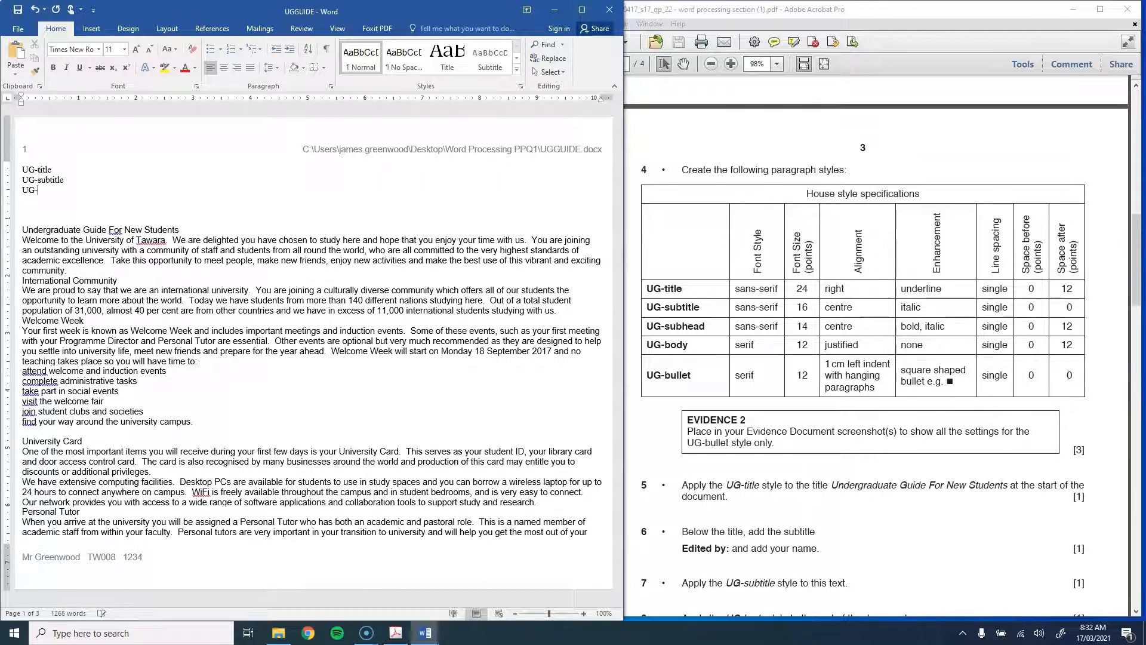
type("UG-subhead")
key("Return")
type("U")
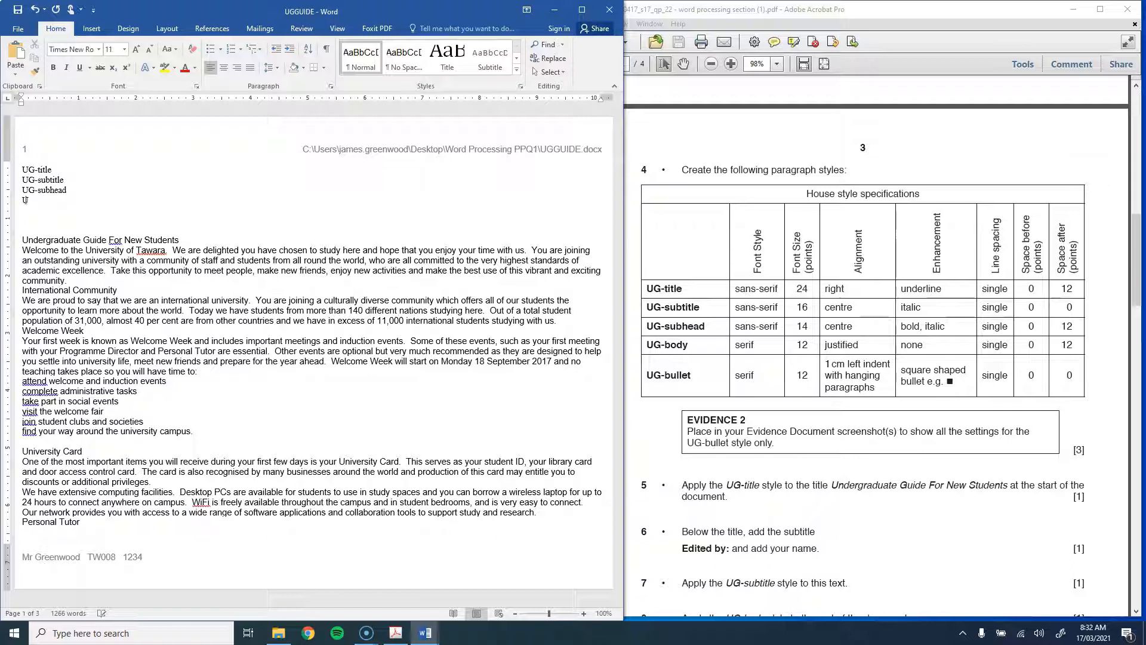
type("G-body")
key("Return")
type("UG-bullet")
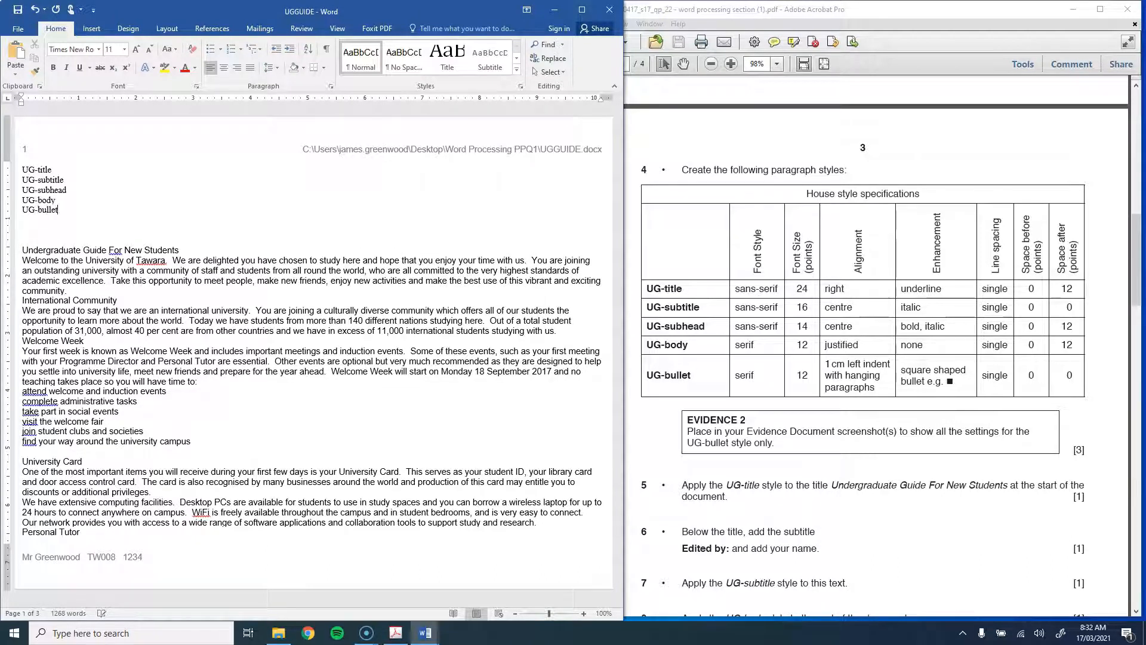
left_click_drag(22, 168, 120, 271)
Step: Clear the sample lines' formatting and make UG-title 24 pt, right-aligned and underlined
left_click(192, 49)
left_click_drag(50, 168, 76, 210)
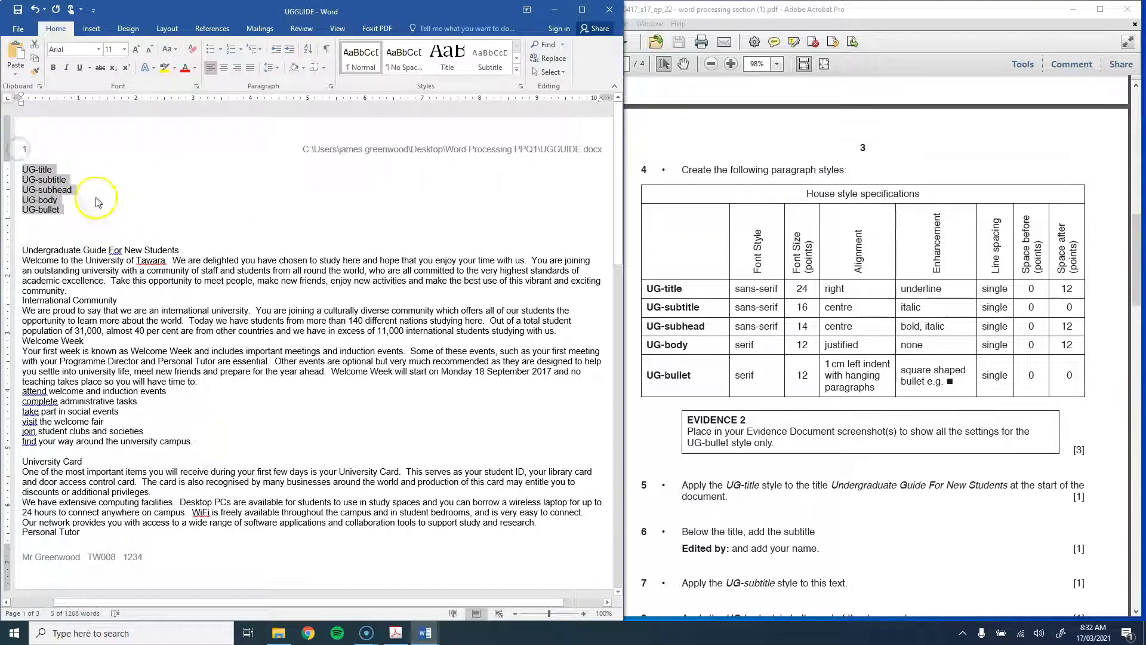
left_click(49, 172)
triple_click(50, 172)
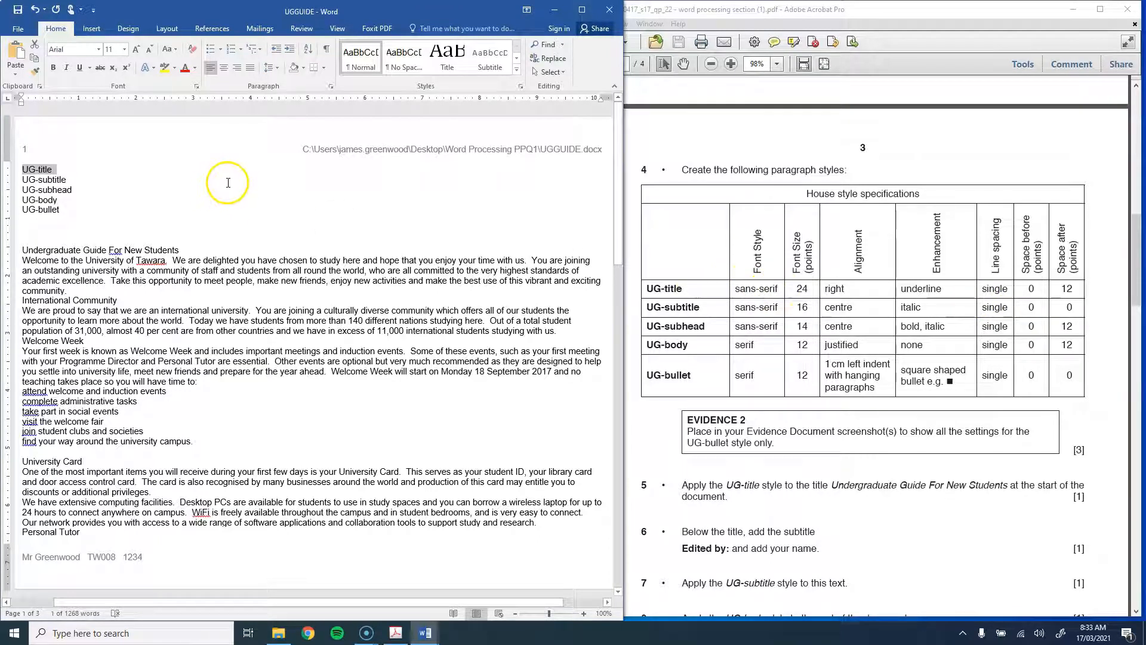
left_click(127, 51)
left_click(111, 175)
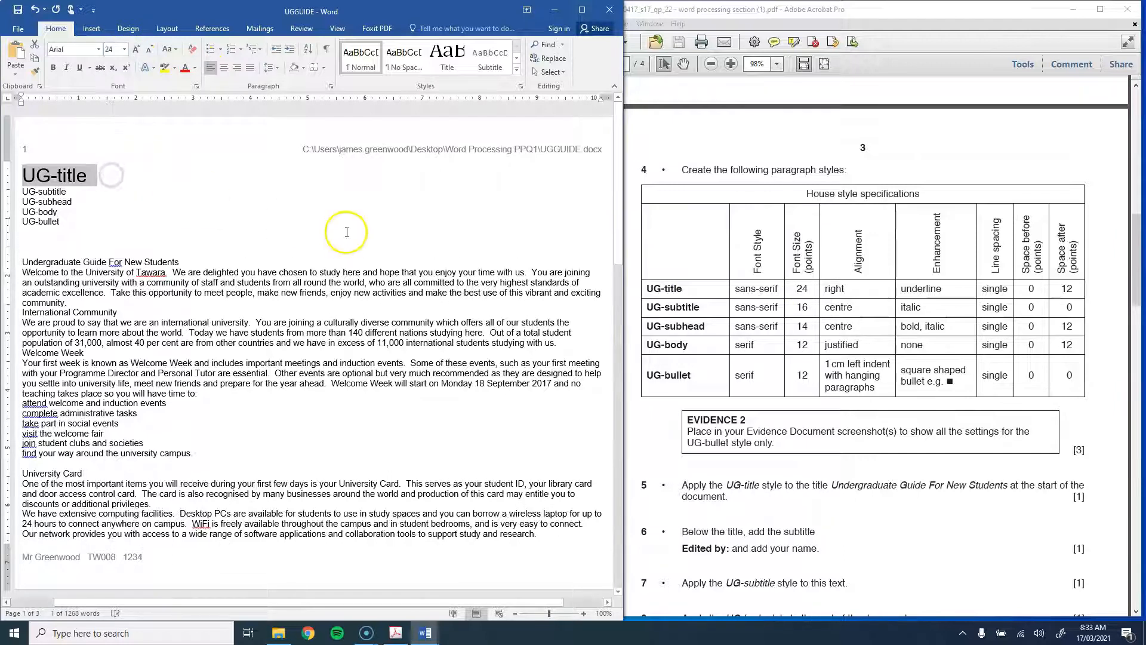
key("ctrl+r")
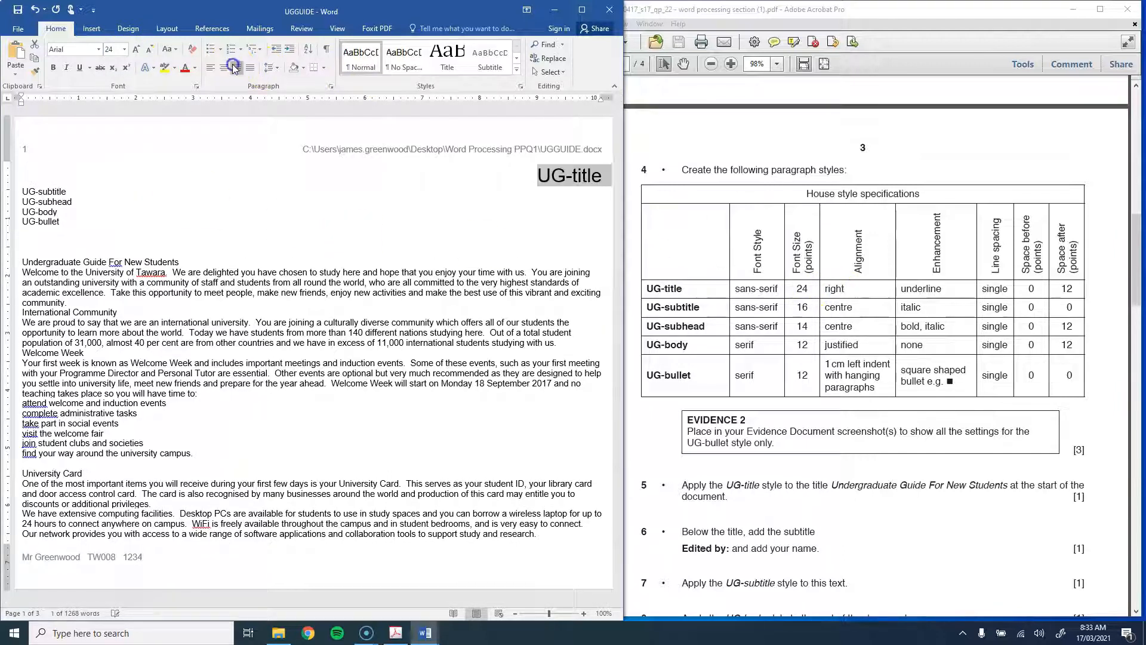
left_click(81, 67)
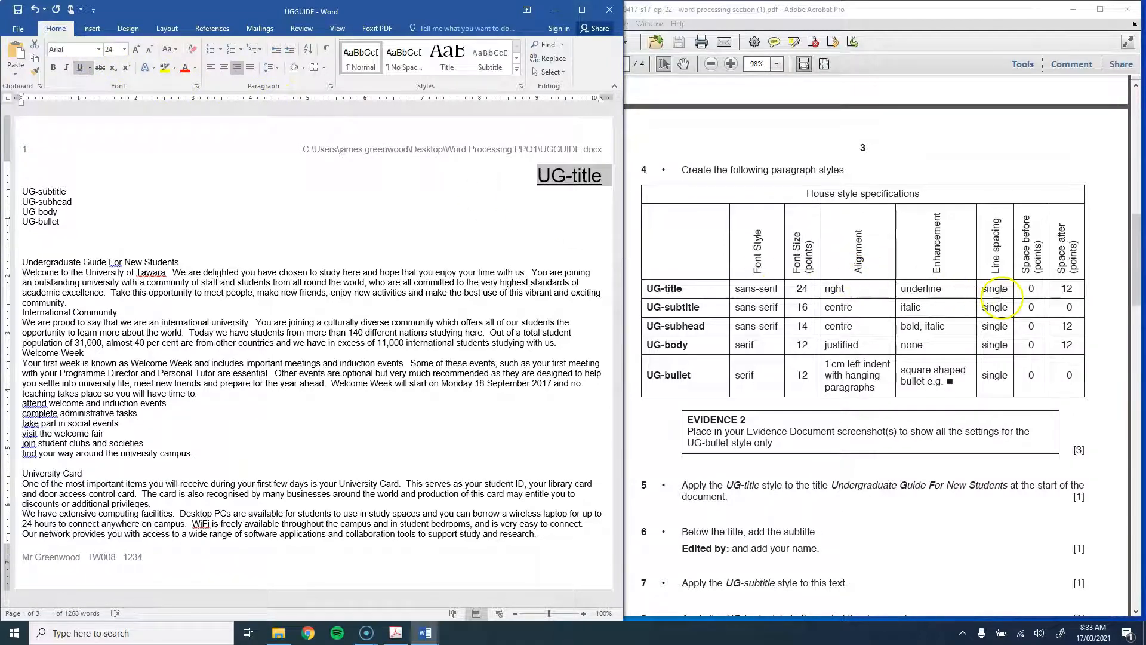
Step: Give the UG-title line 12 pt space after and save it as the UG-title style
left_click(330, 87)
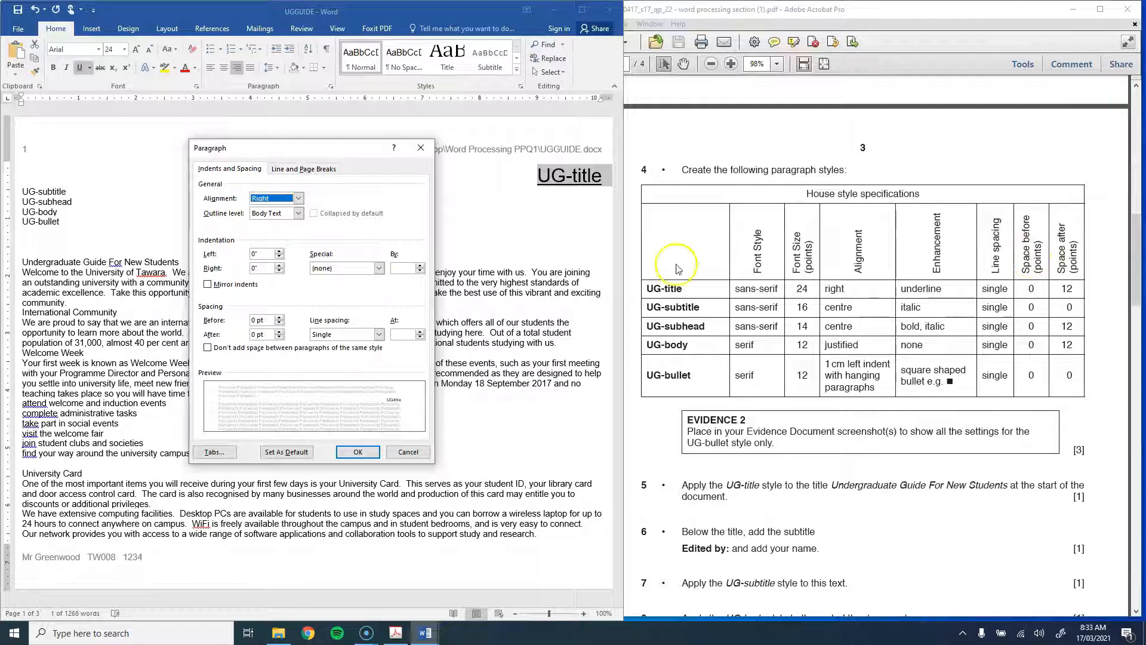
left_click(255, 333)
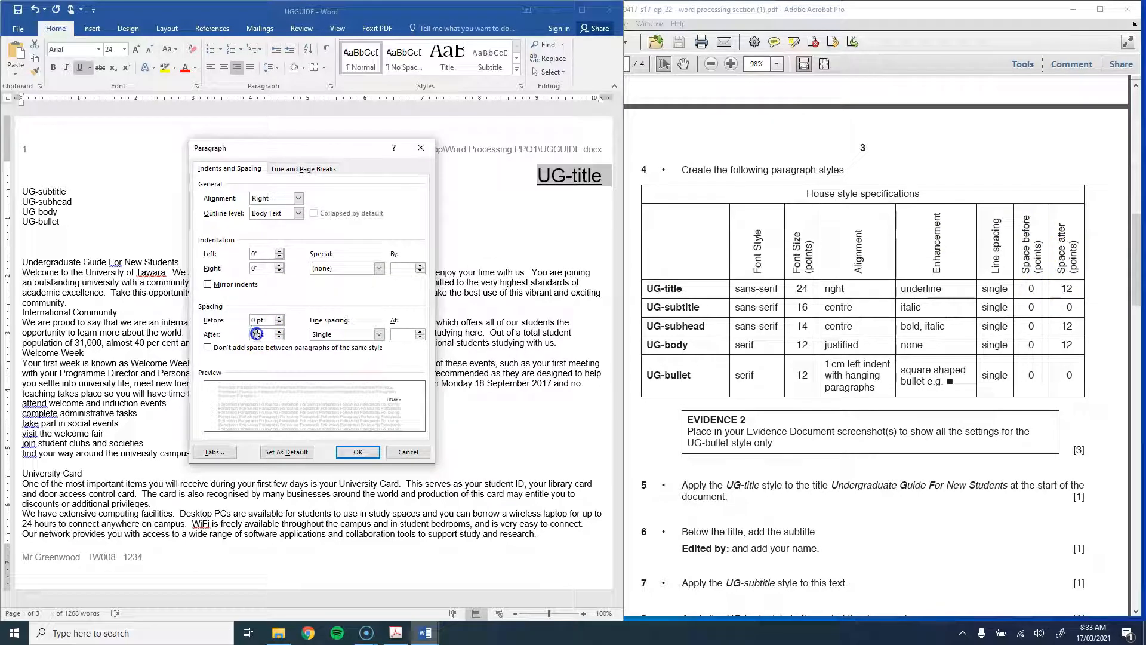
type("12pt")
left_click(354, 453)
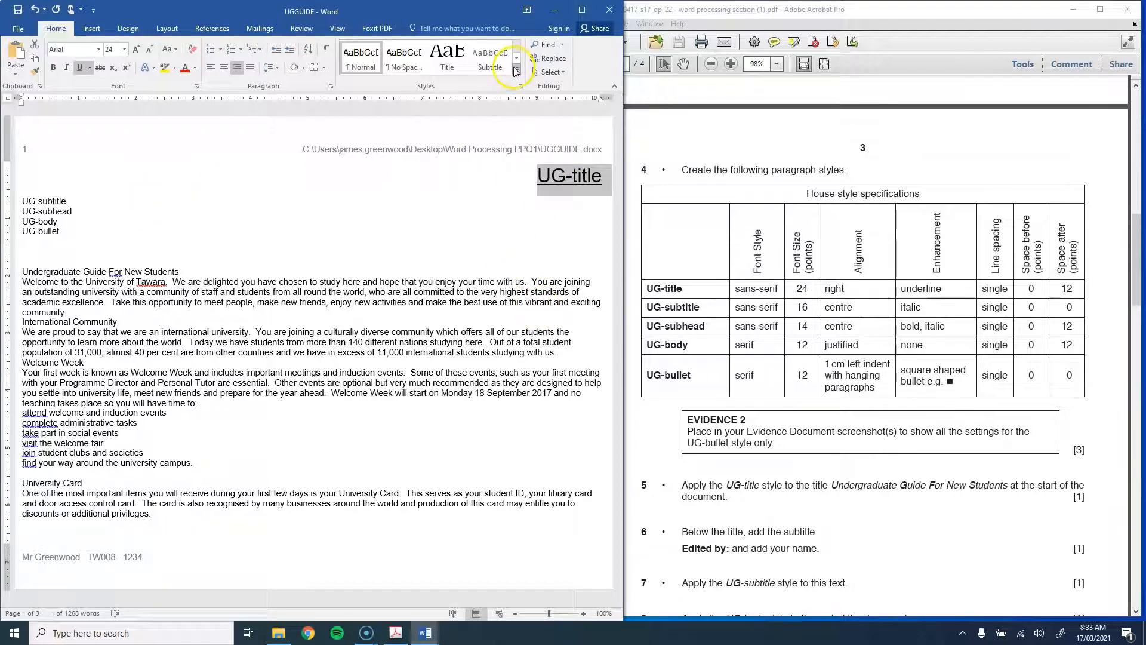
left_click(516, 71)
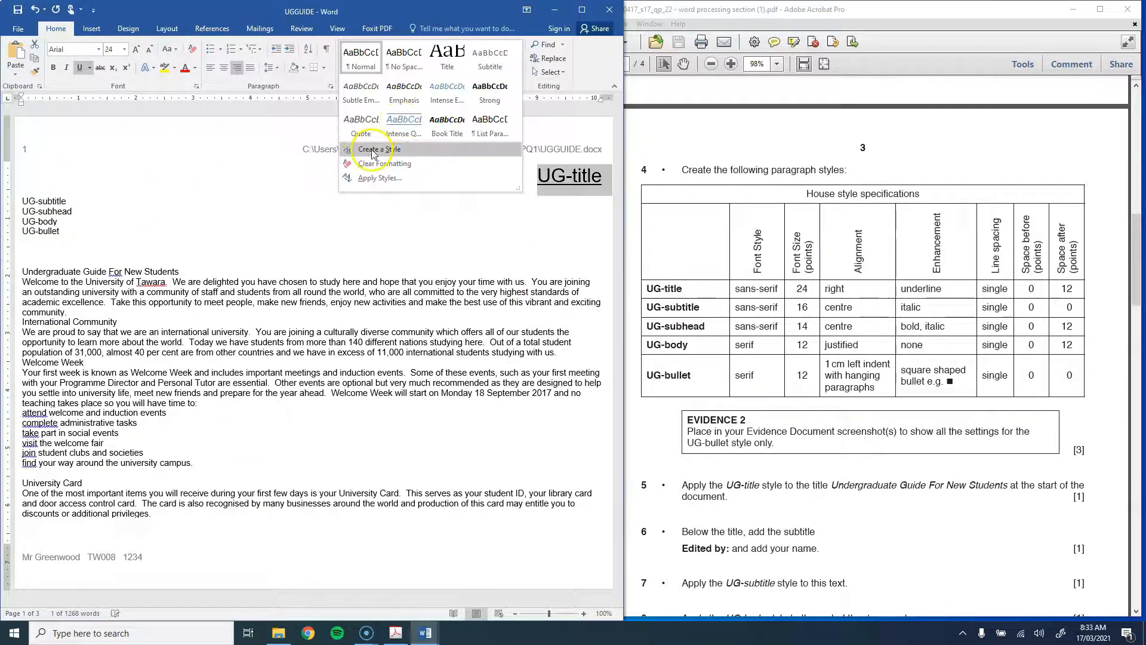
left_click(371, 150)
type("UG-title")
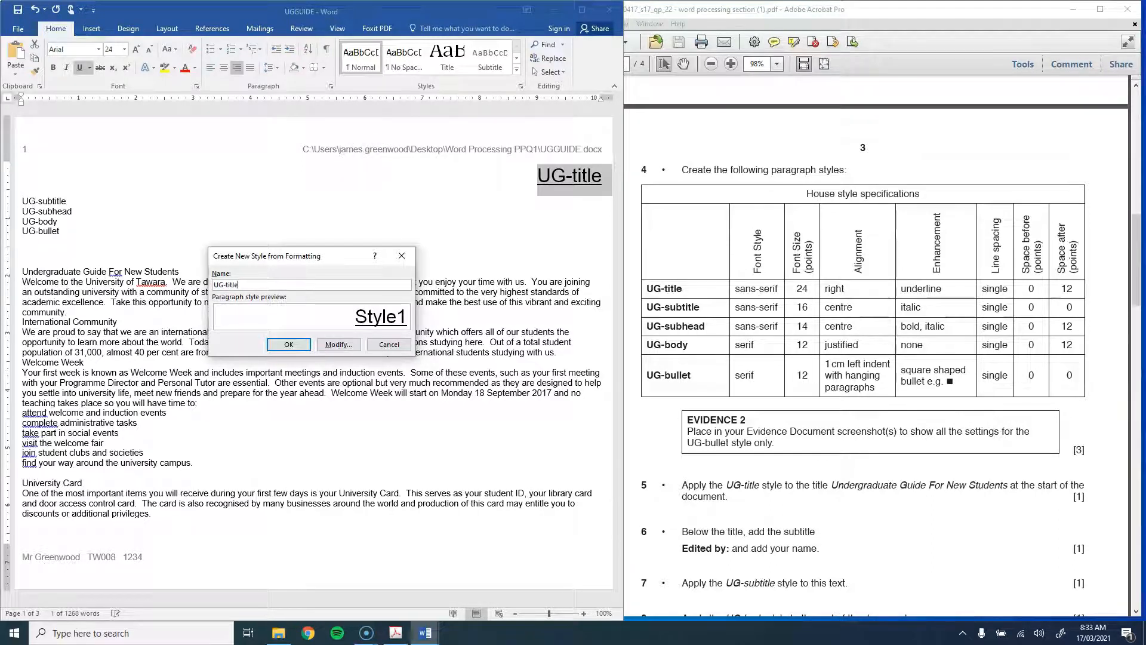
key("Return")
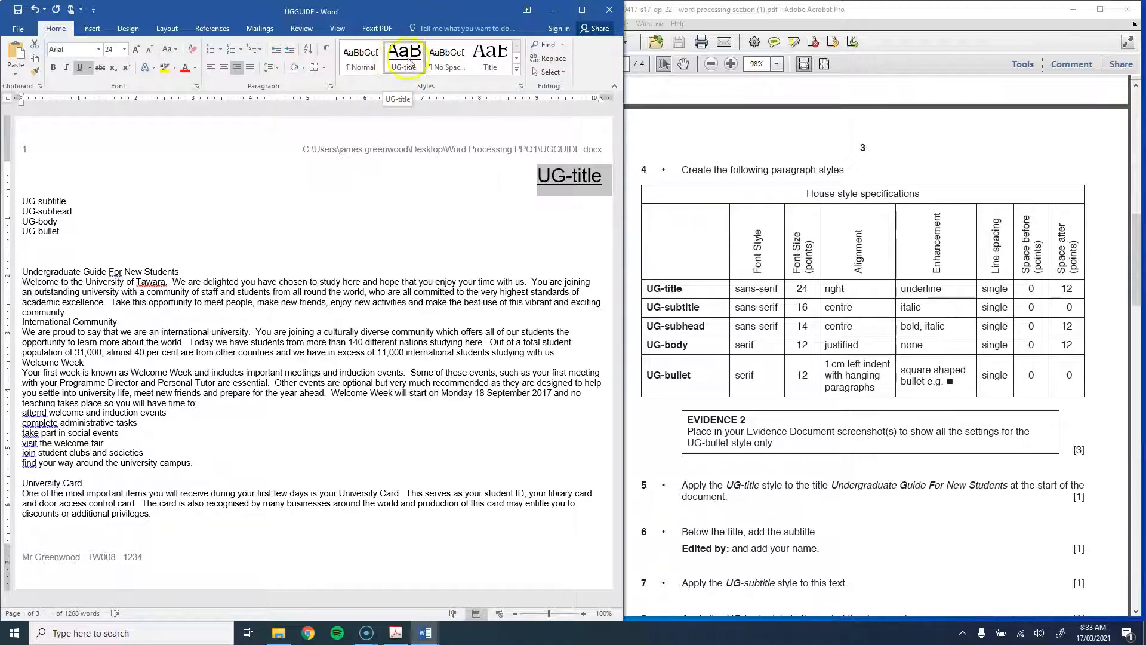
Step: Make the UG-subtitle line 16 pt, centred and italic
left_click(24, 200)
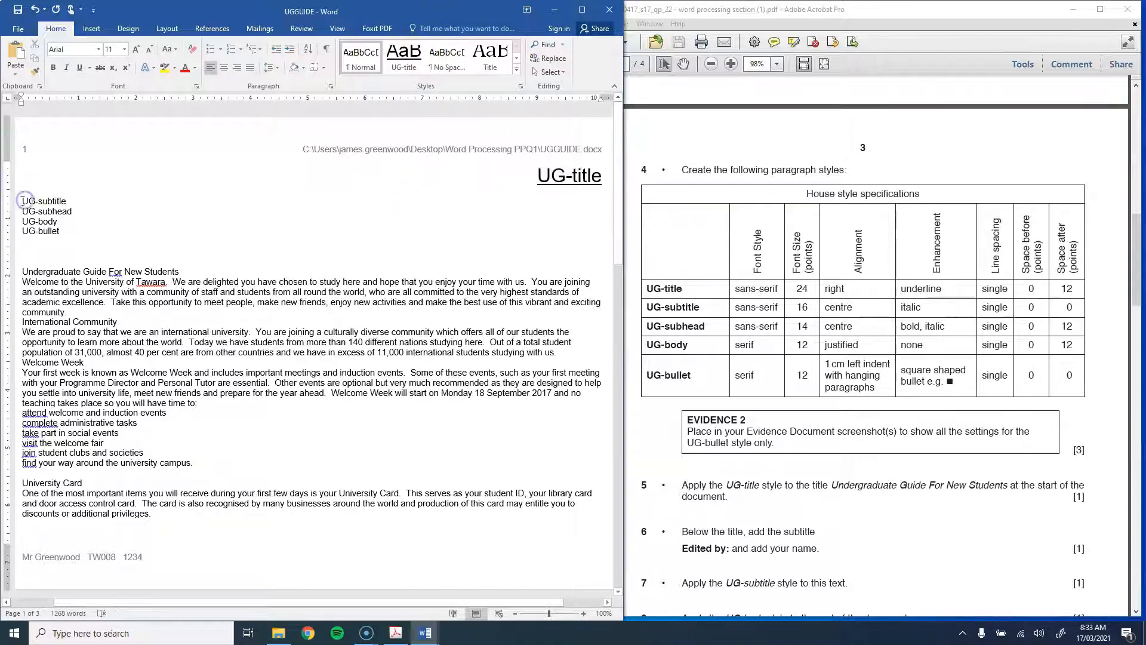
left_click_drag(69, 201, 69, 200)
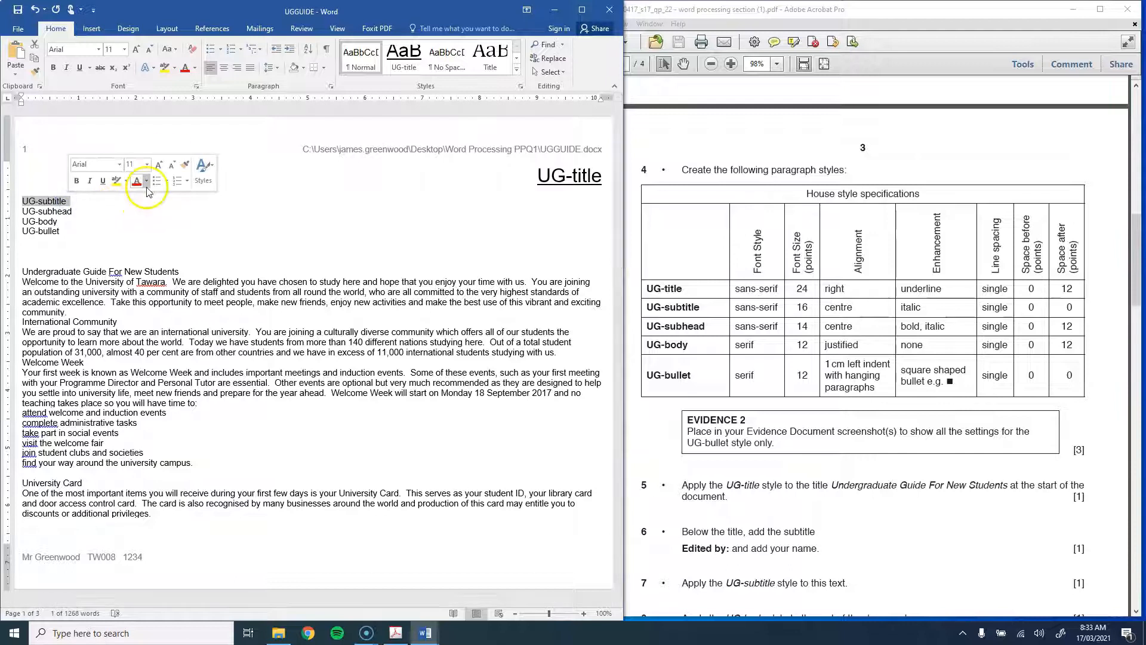
left_click(125, 49)
left_click(110, 141)
left_click(224, 67)
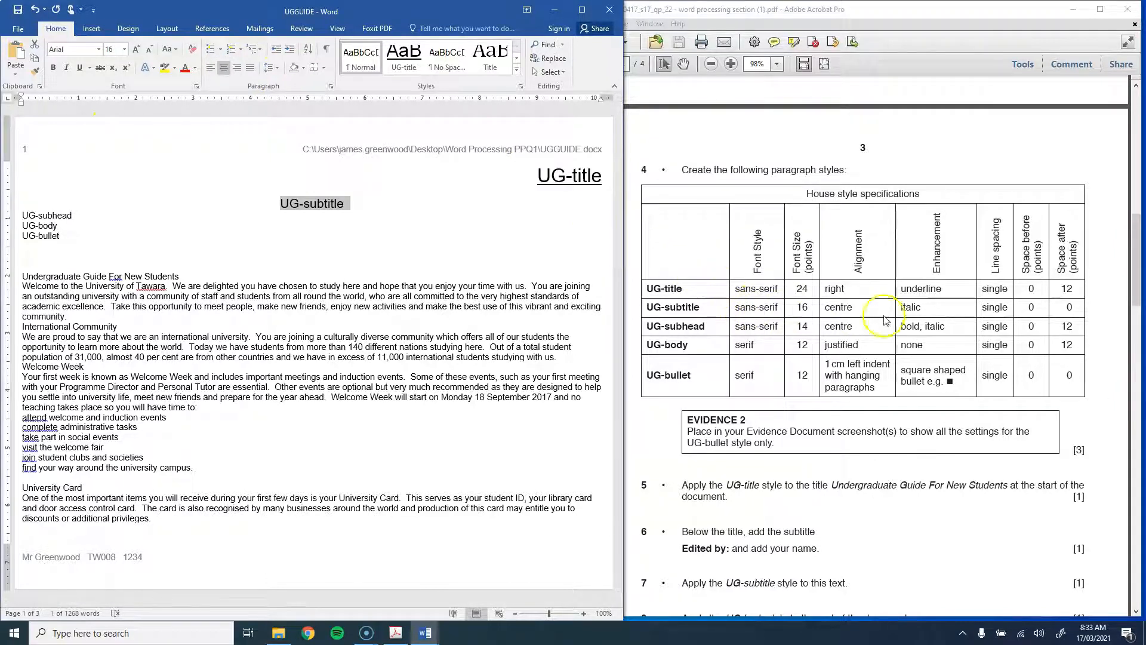
left_click(66, 68)
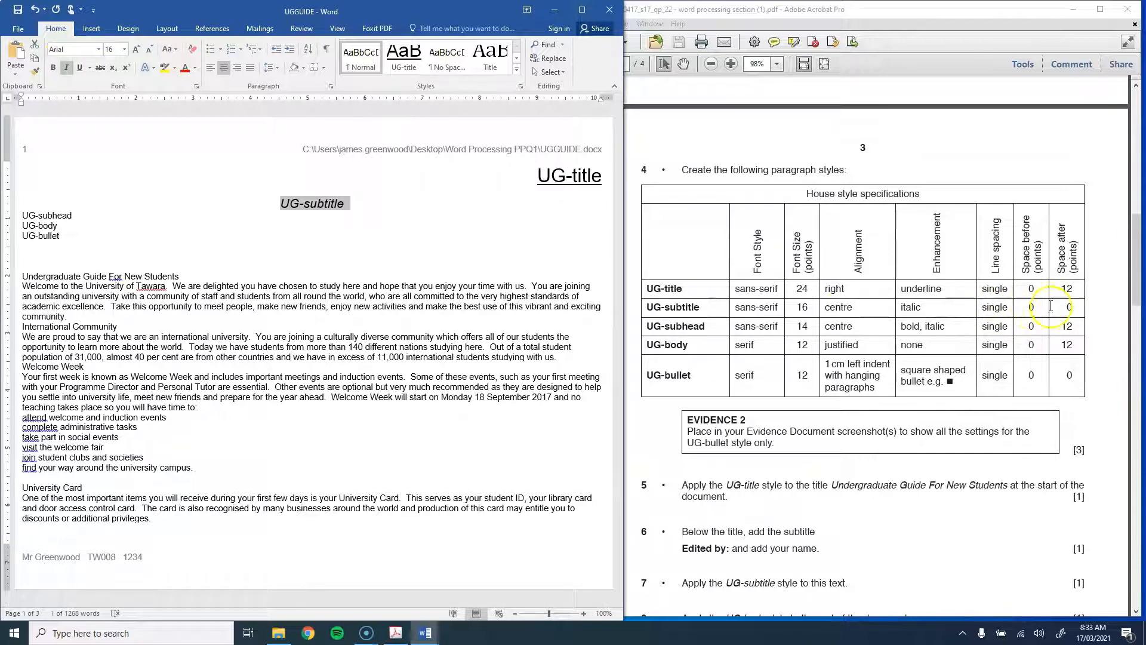
Step: Save the UG-subtitle line's formatting as a new UG-subtitle style
left_click(331, 87)
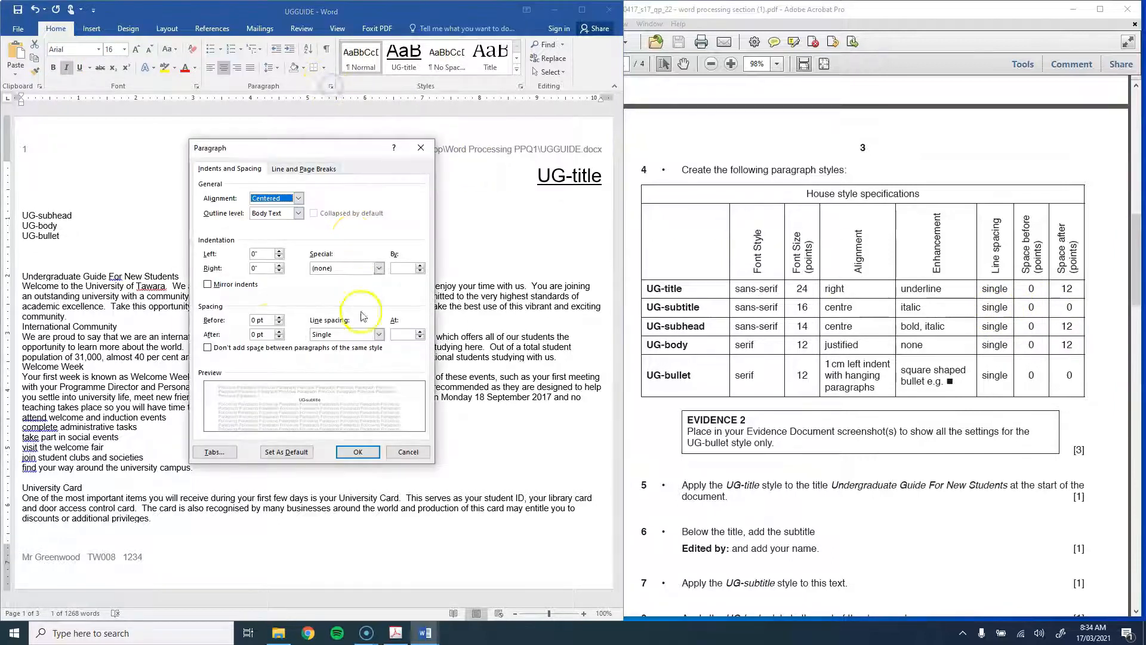
left_click(365, 452)
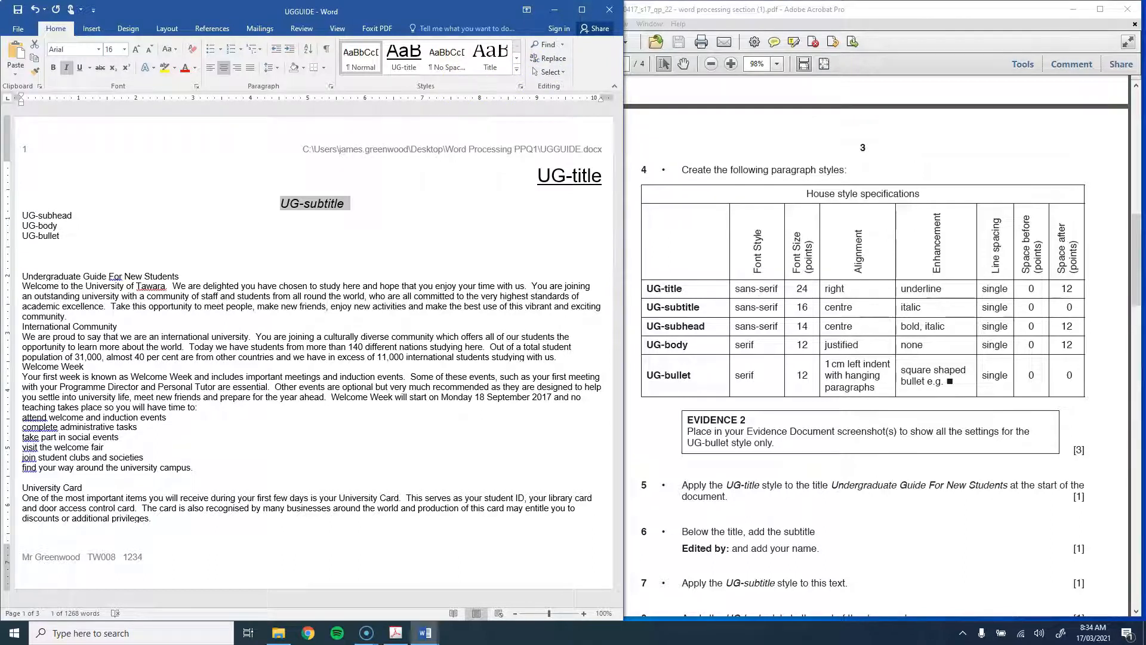
left_click(517, 70)
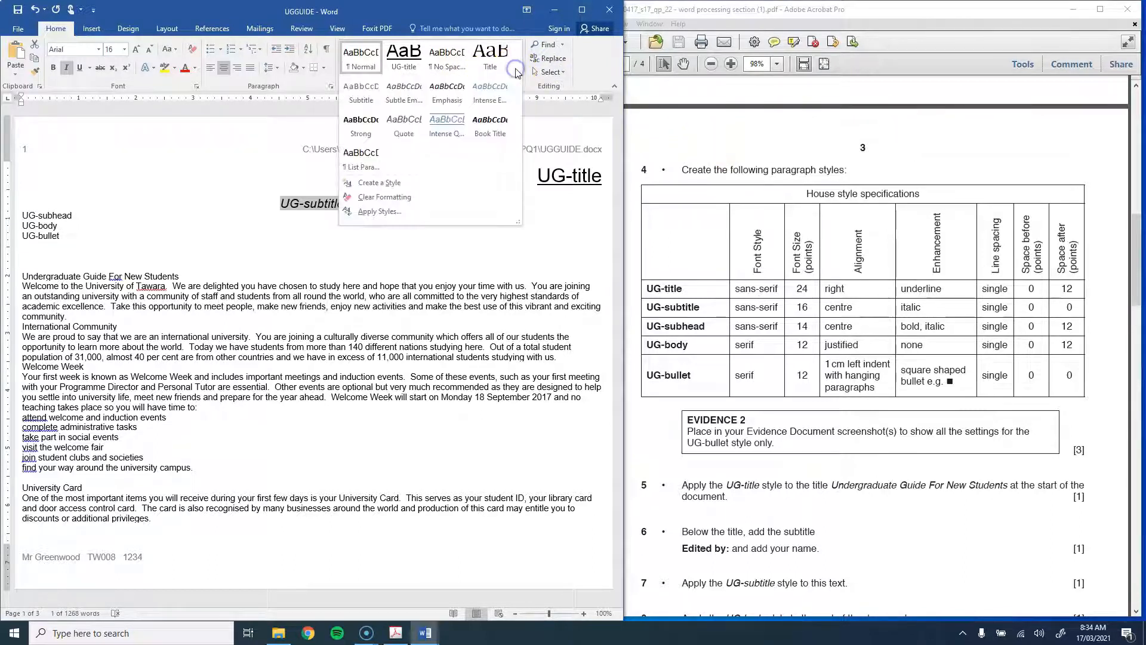
left_click(380, 182)
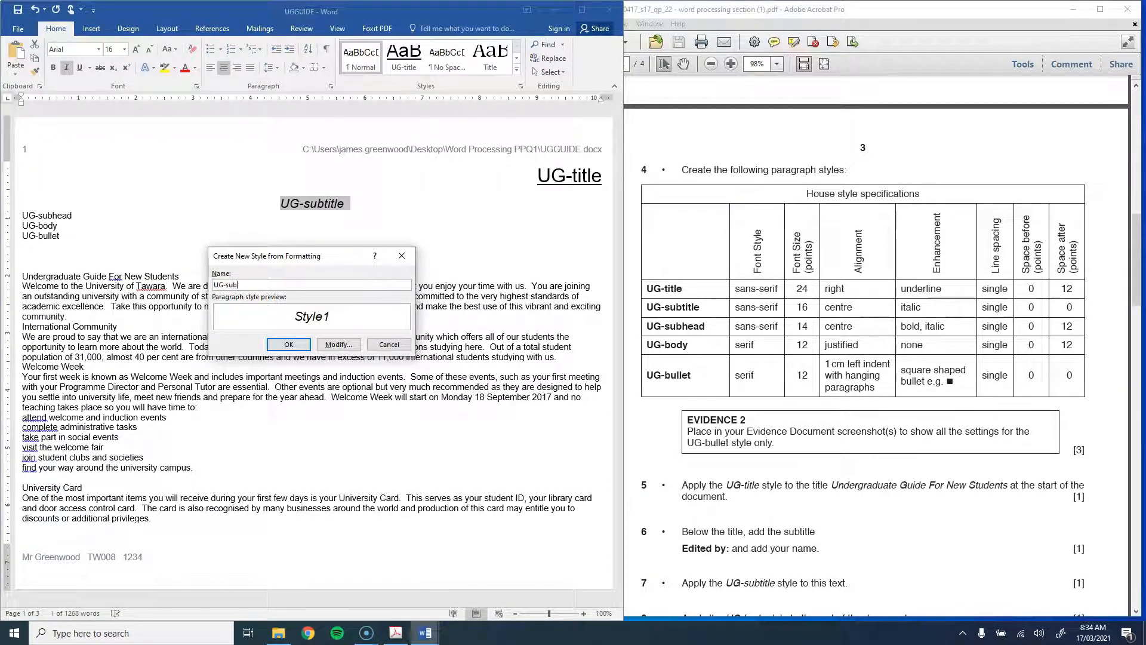
key("Return")
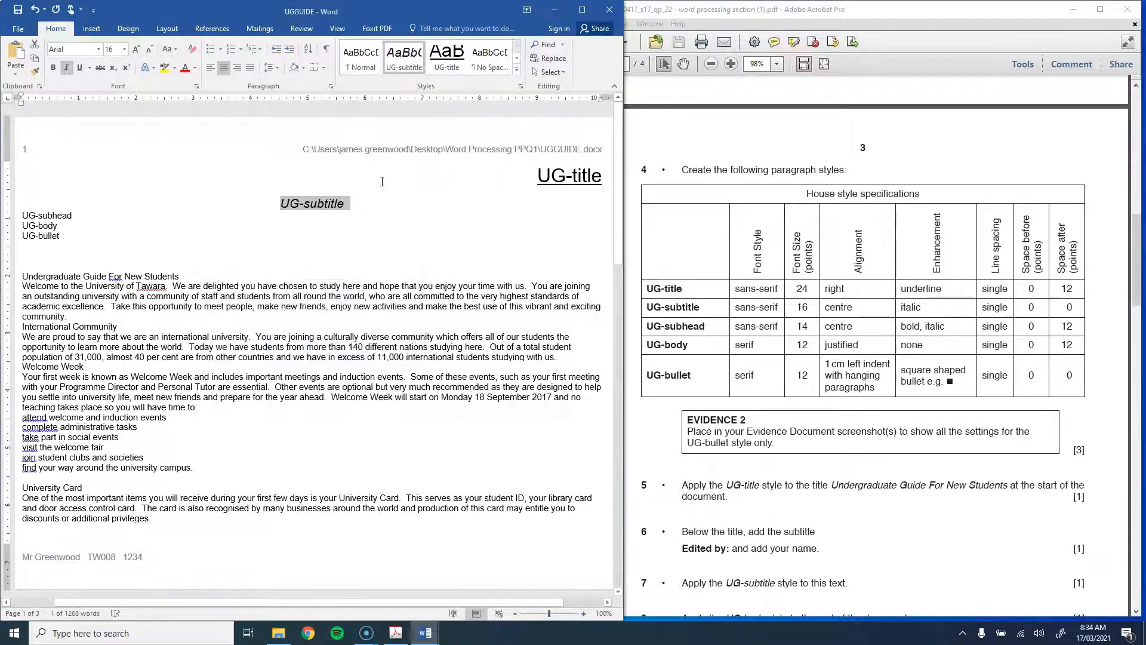
left_click(37, 218)
Step: Make the UG-subhead line 14 pt, centred, bold and italic
left_click_drag(22, 216, 76, 216)
left_click(124, 49)
left_click(114, 134)
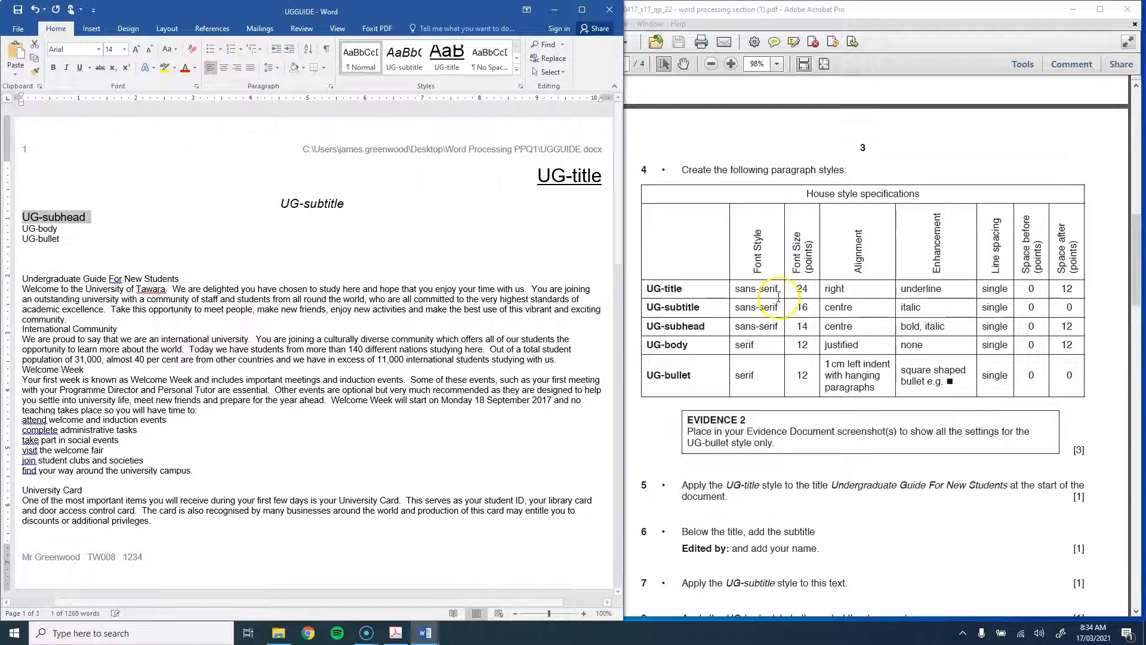
left_click(224, 68)
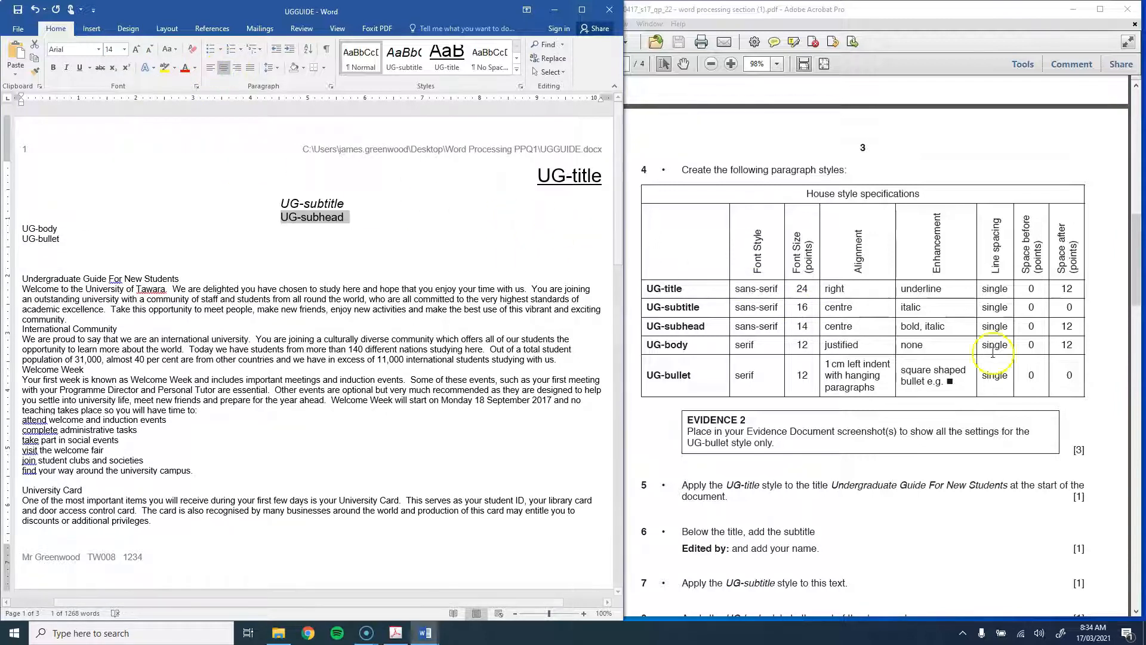
key("ctrl+b")
key("ctrl+i")
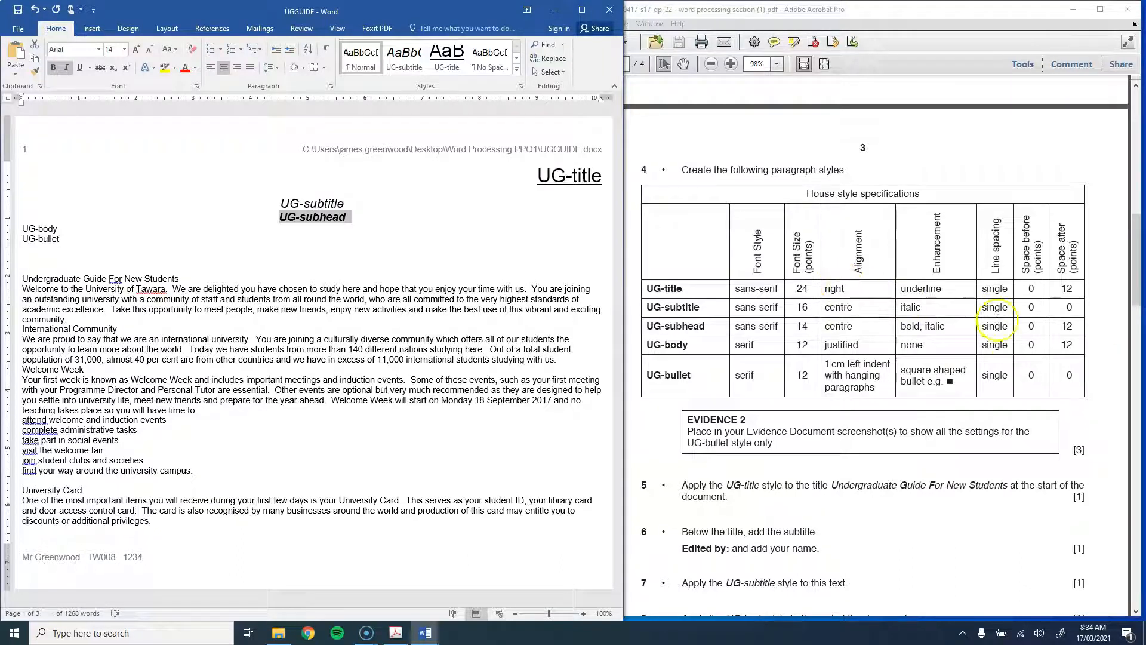
Step: Give the subhead 12 pt space after and save it as the UG-subhead style
left_click(331, 87)
left_click(263, 335)
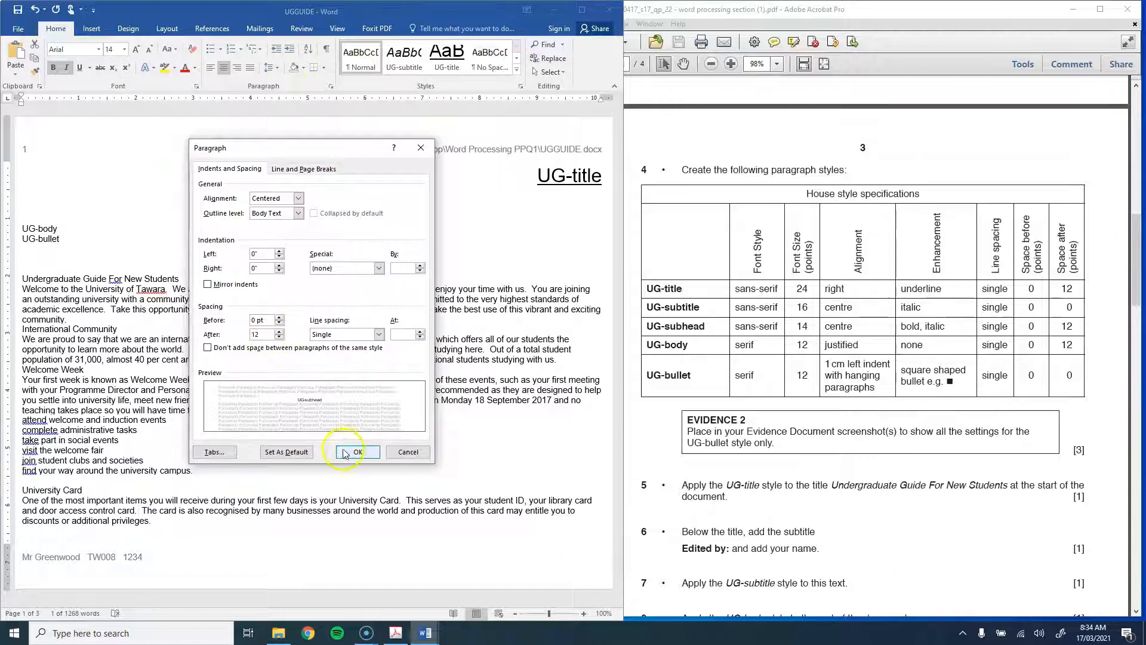
type("12")
left_click(345, 453)
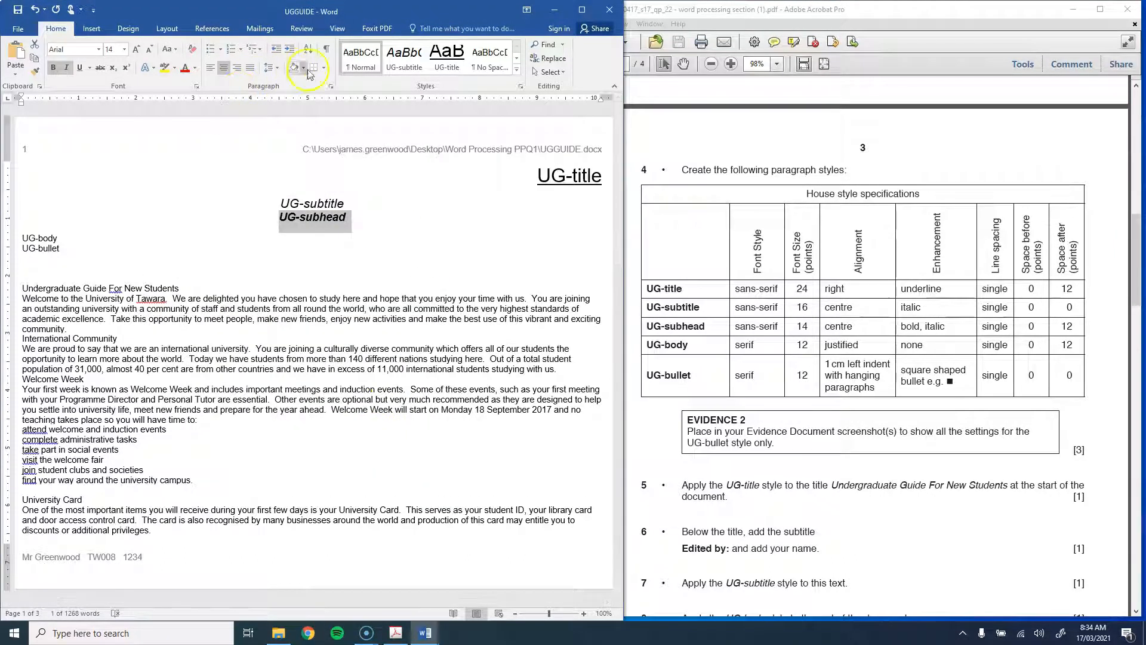
left_click(517, 71)
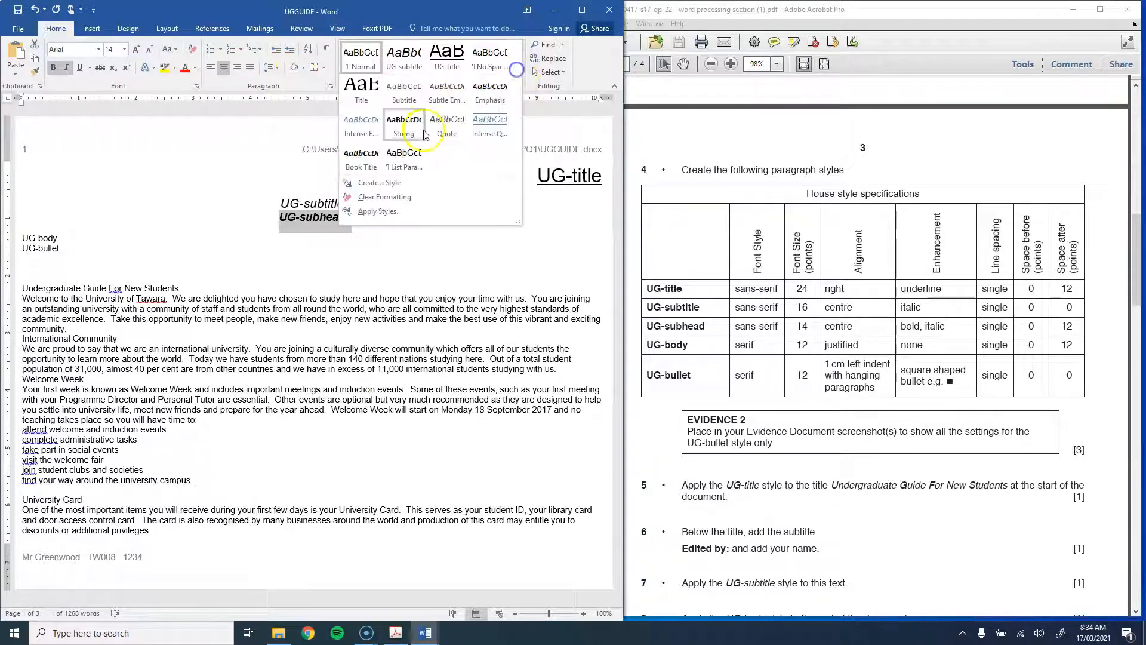
left_click(384, 187)
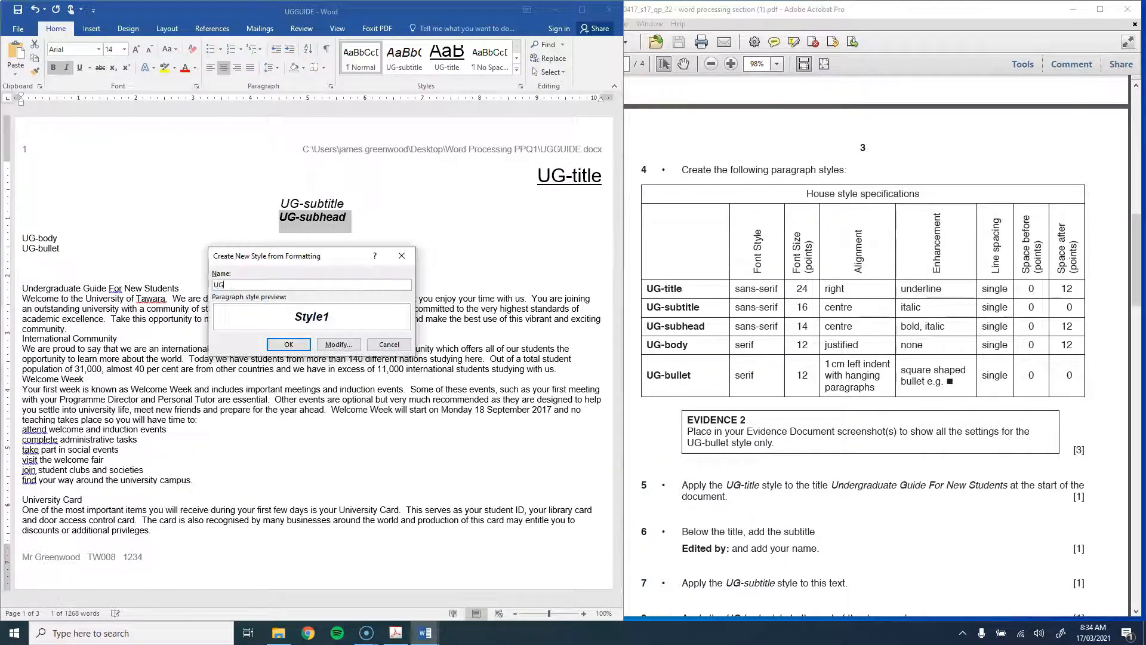
type("UG-subhead")
key("Return")
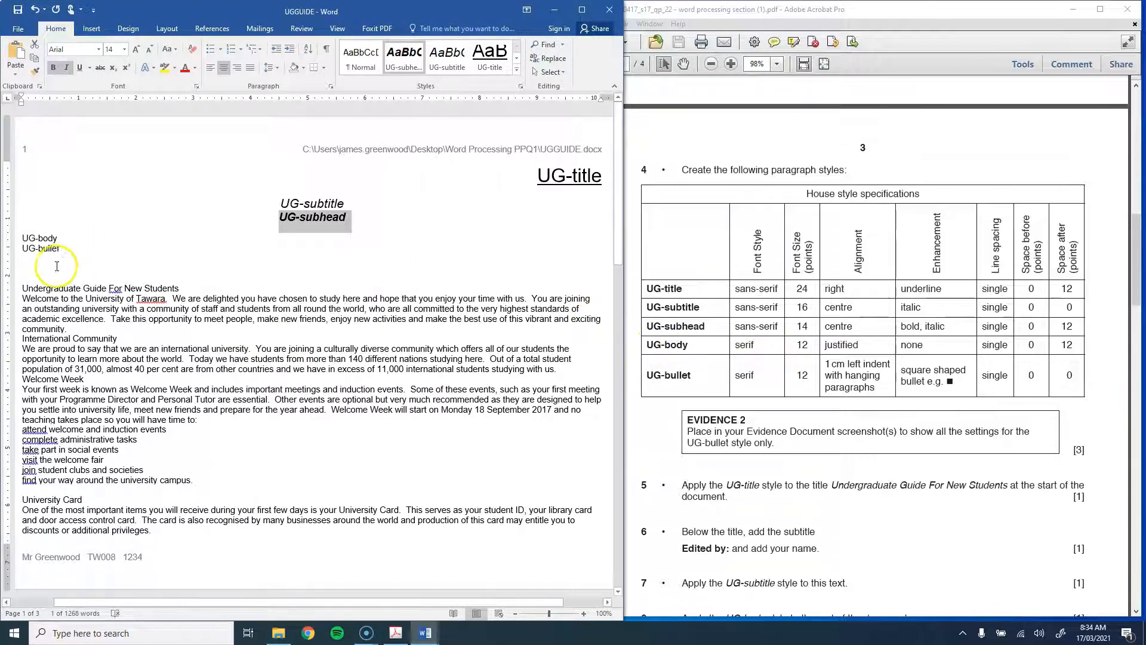
Step: Set the UG-body line to Times New Roman 12 pt, justified
left_click_drag(22, 238, 67, 238)
left_click(86, 47)
type("Times")
key("Return")
left_click(111, 50)
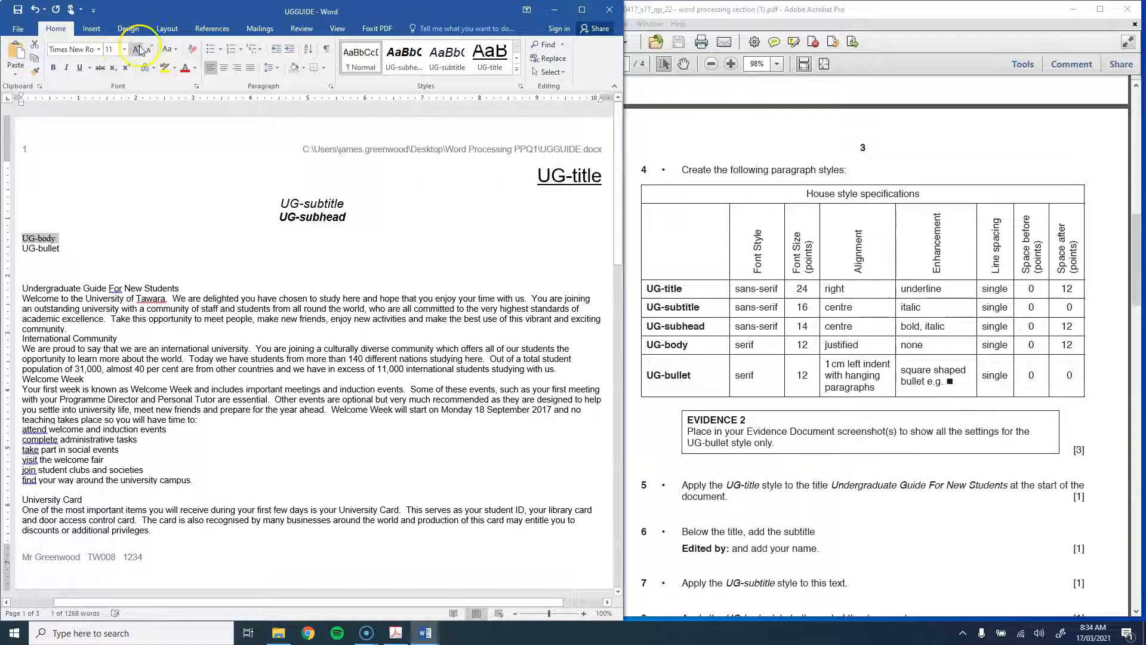
type("12")
key("Return")
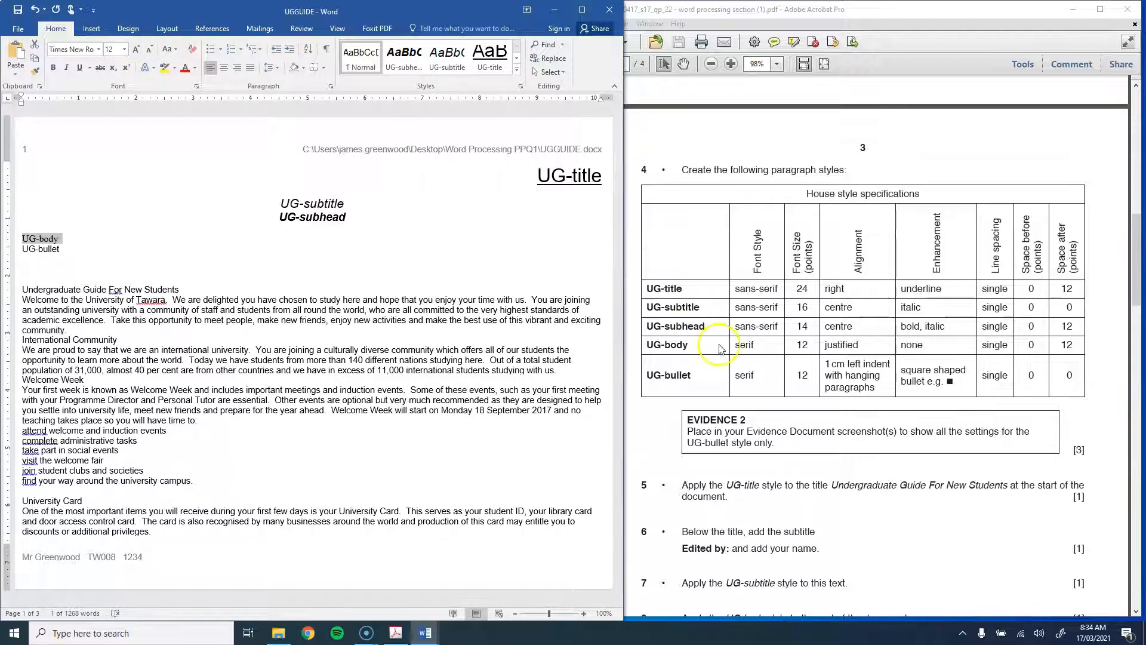
left_click(250, 70)
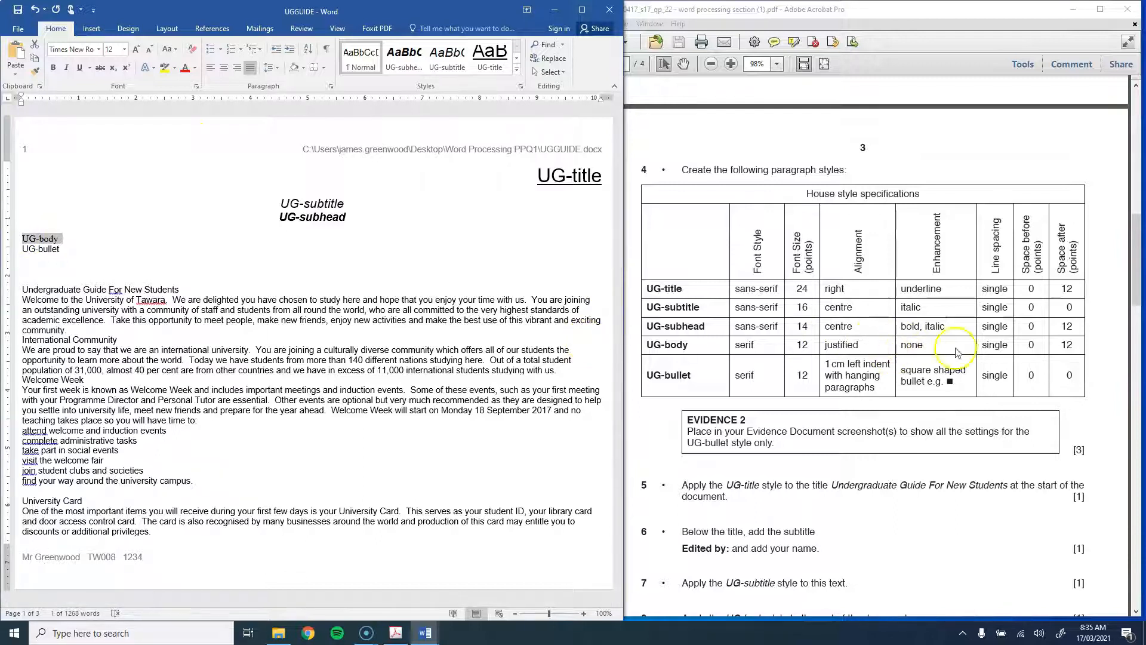
Step: Add space after the UG-body paragraph and save it as the UG-body style
left_click(330, 85)
left_click(256, 333)
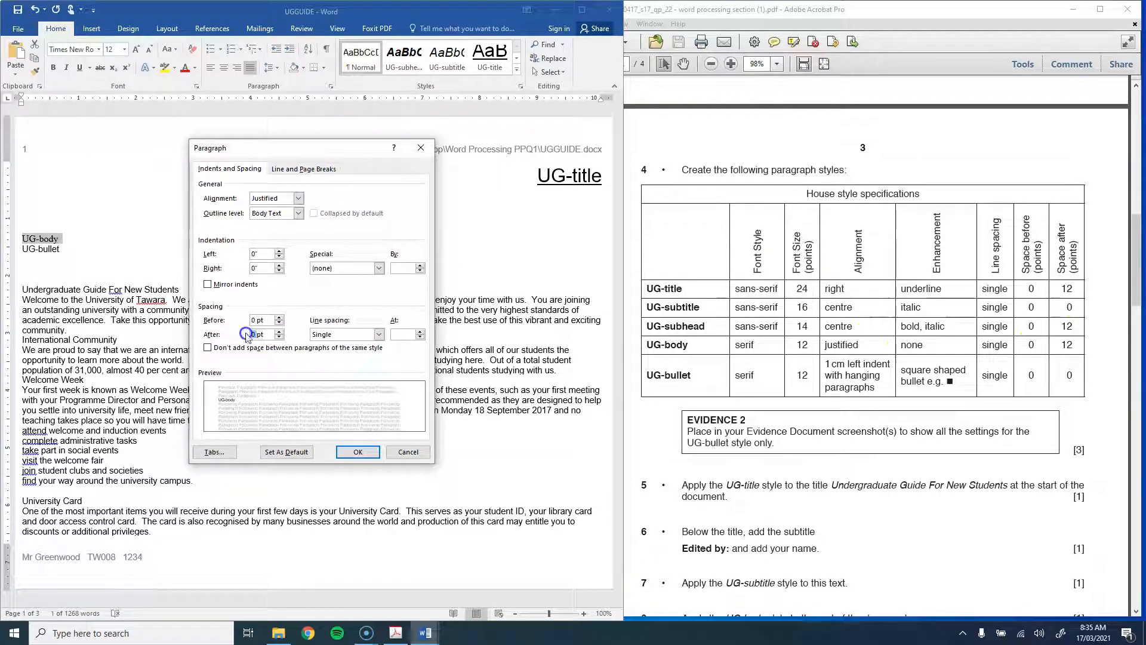
left_click(357, 452)
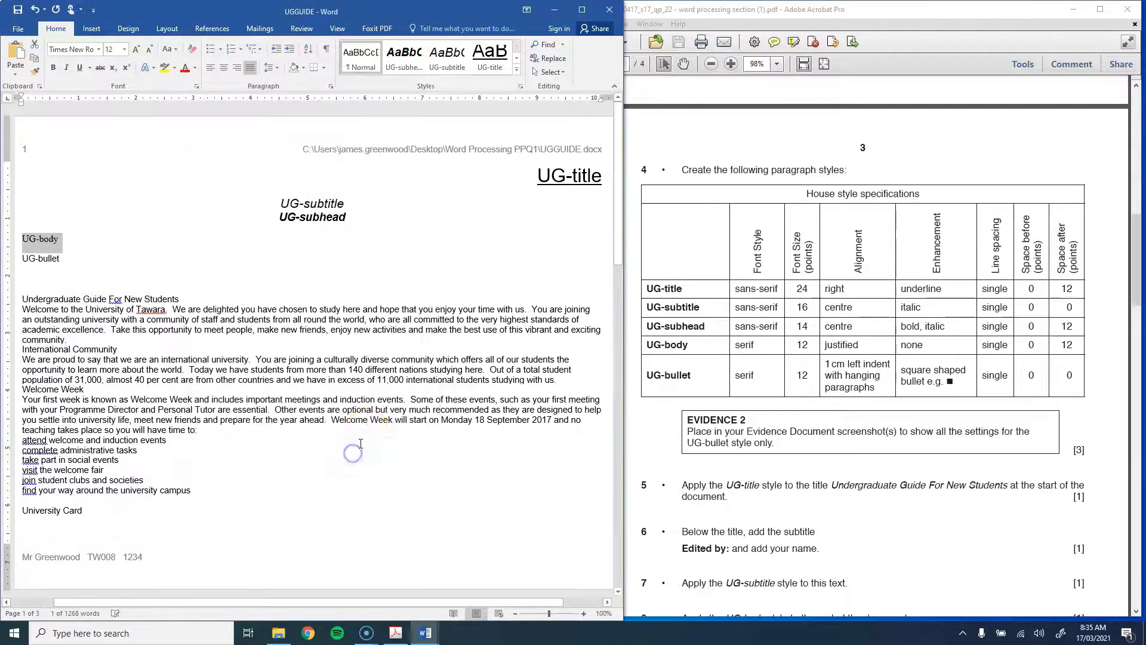
left_click(516, 67)
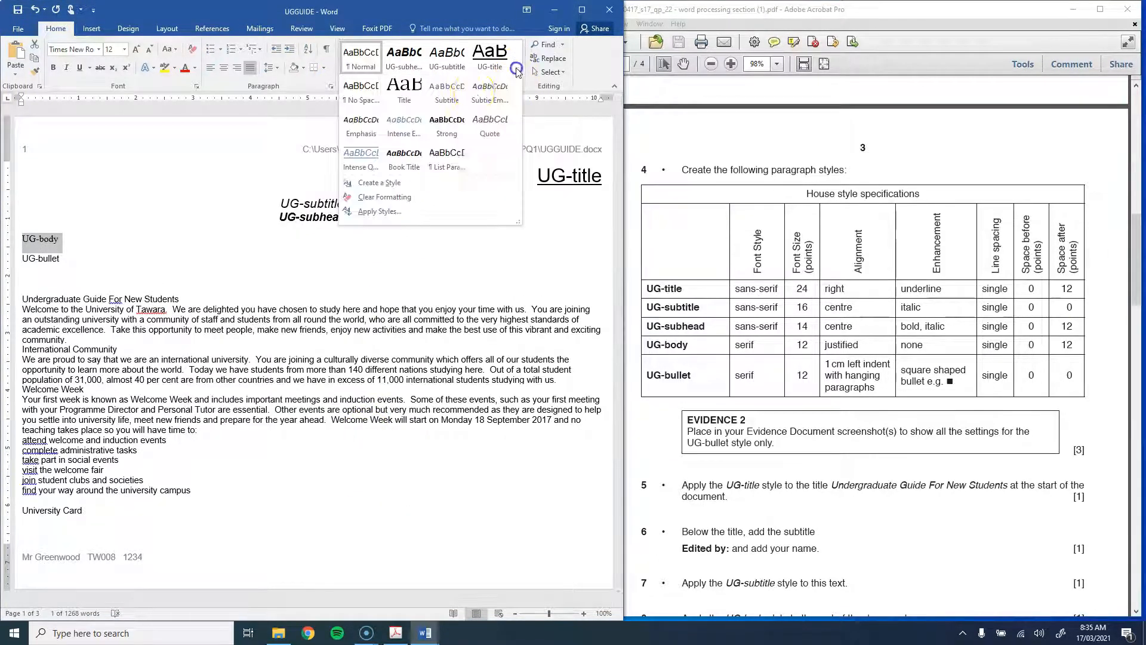
left_click(380, 182)
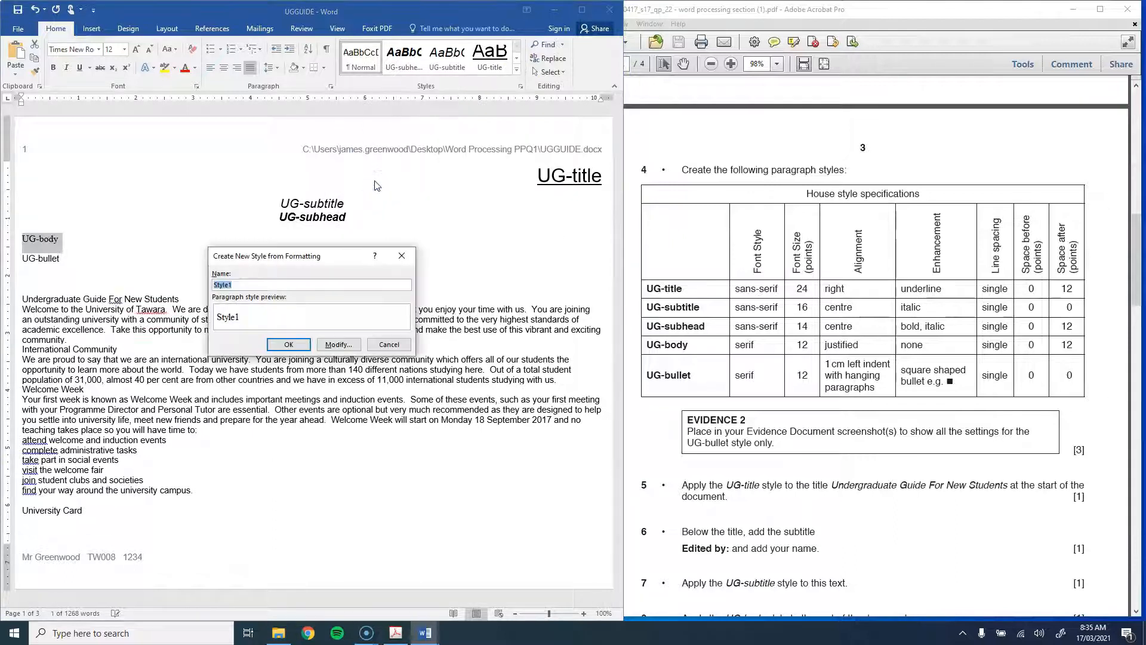
key("Return")
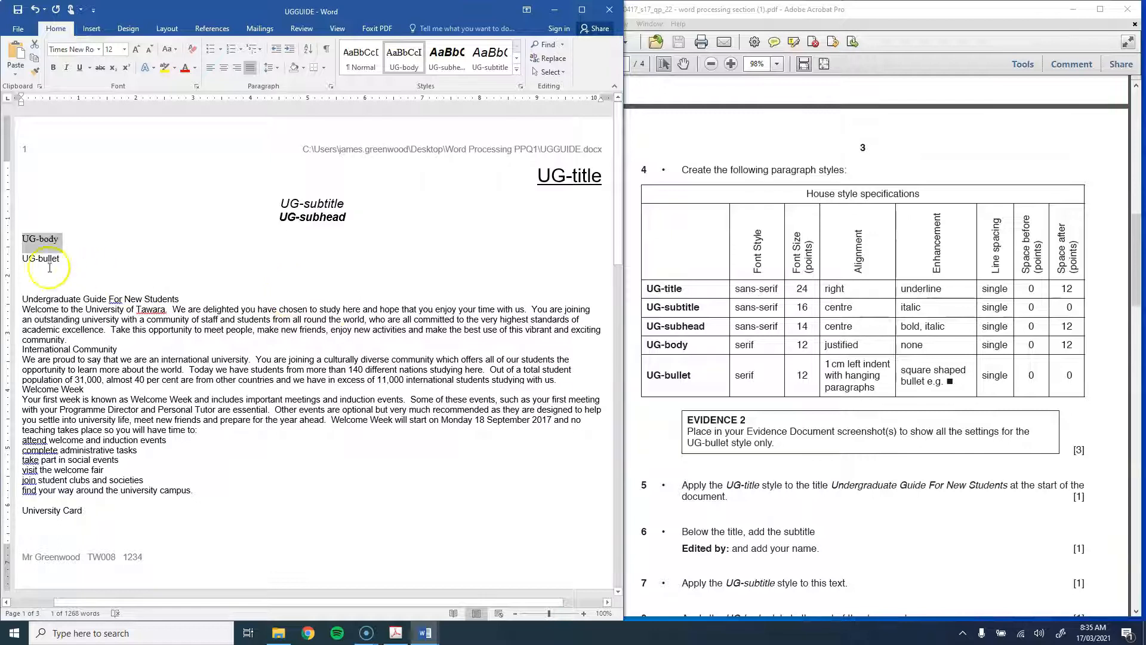
Step: Make the UG-bullet line Times New Roman 12 pt with a square bullet
left_click(16, 260)
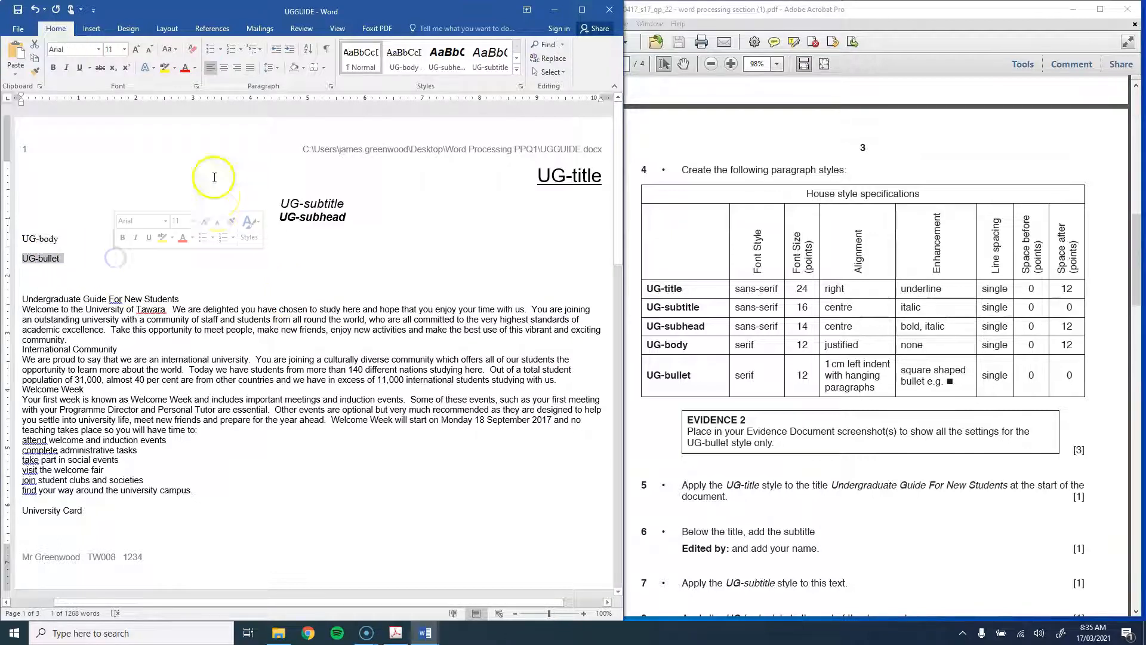
left_click(64, 50)
key("Return")
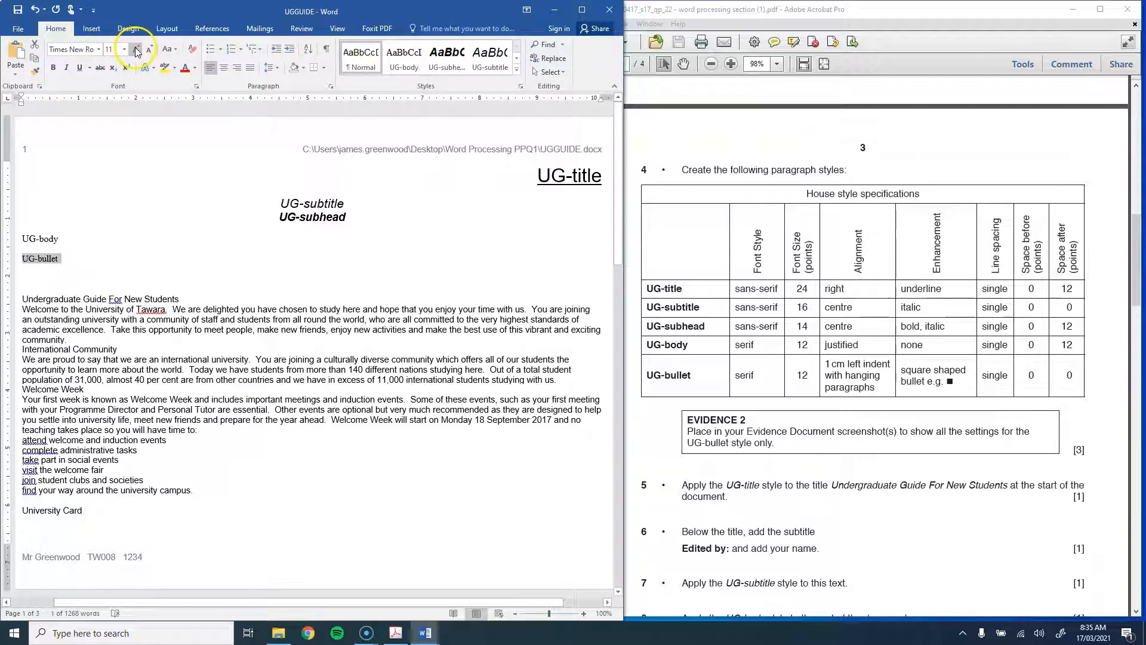
left_click(136, 50)
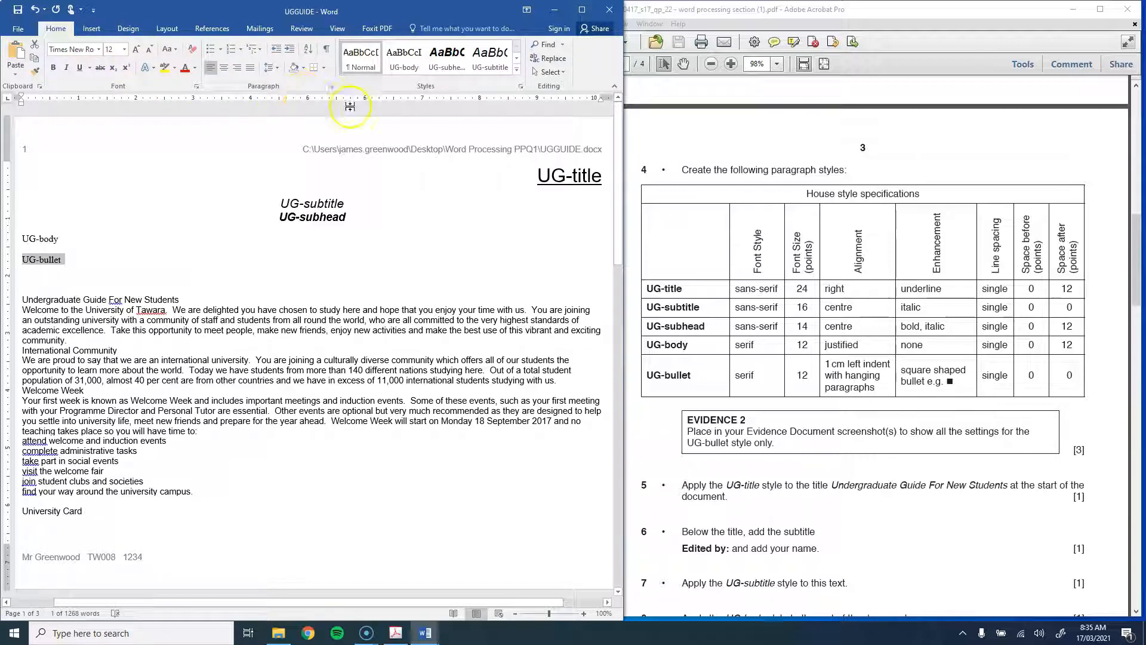
left_click(221, 50)
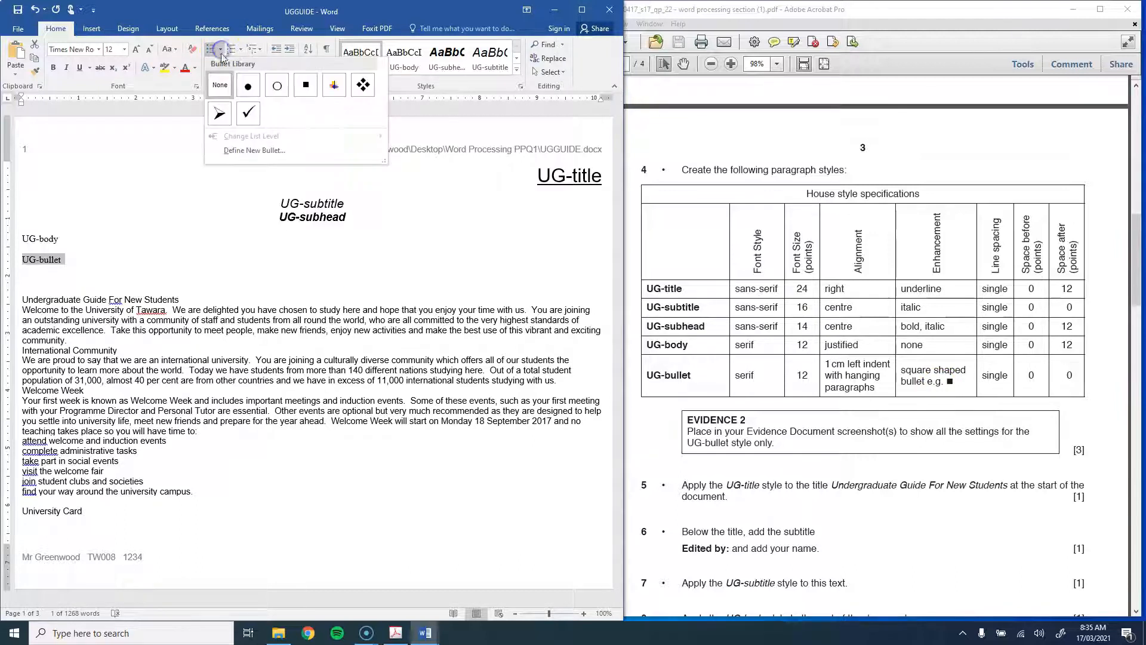
left_click(306, 89)
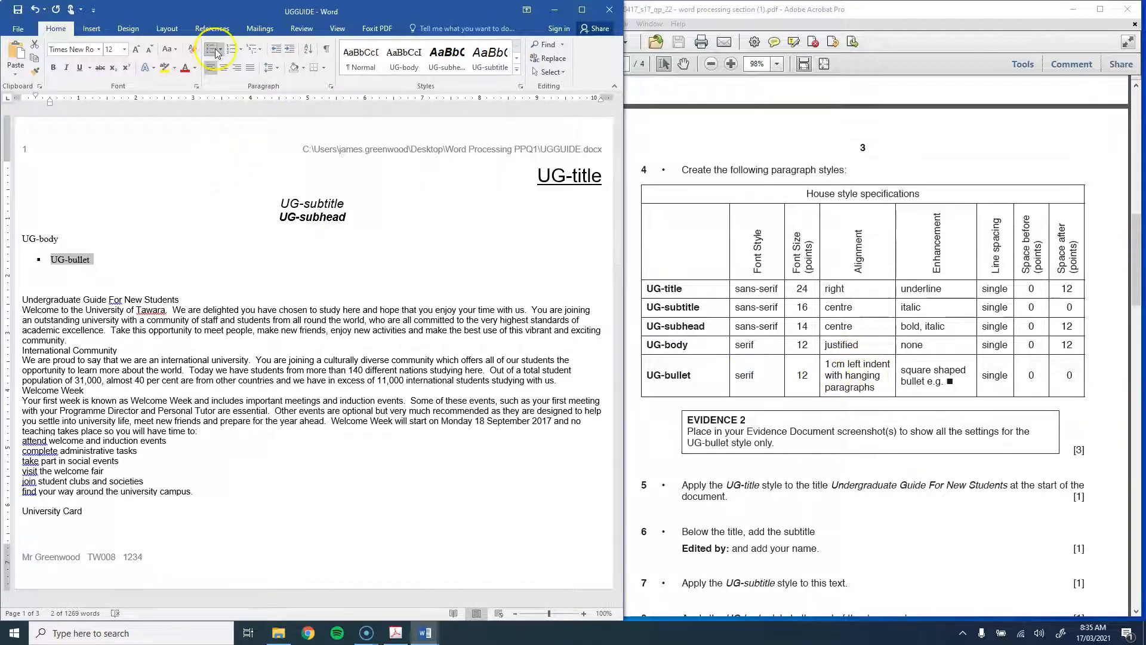
Step: Set the bullet paragraph's left indent to 1cm, with Word beside the PDF instructions
left_click(582, 10)
left_click(162, 29)
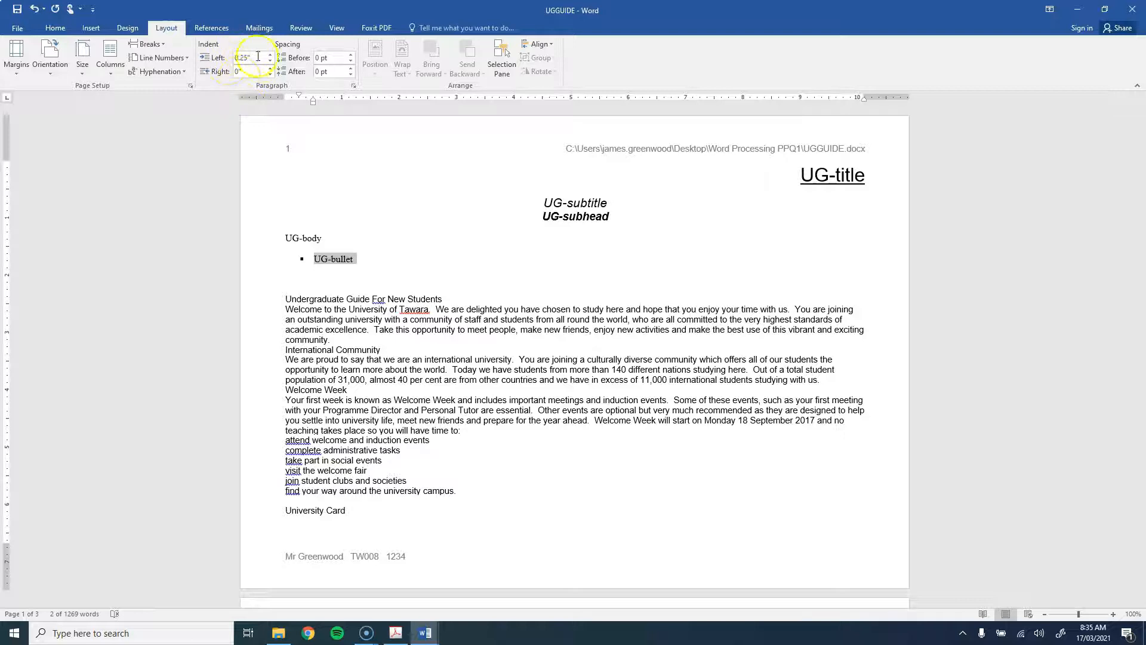
key("super+Left")
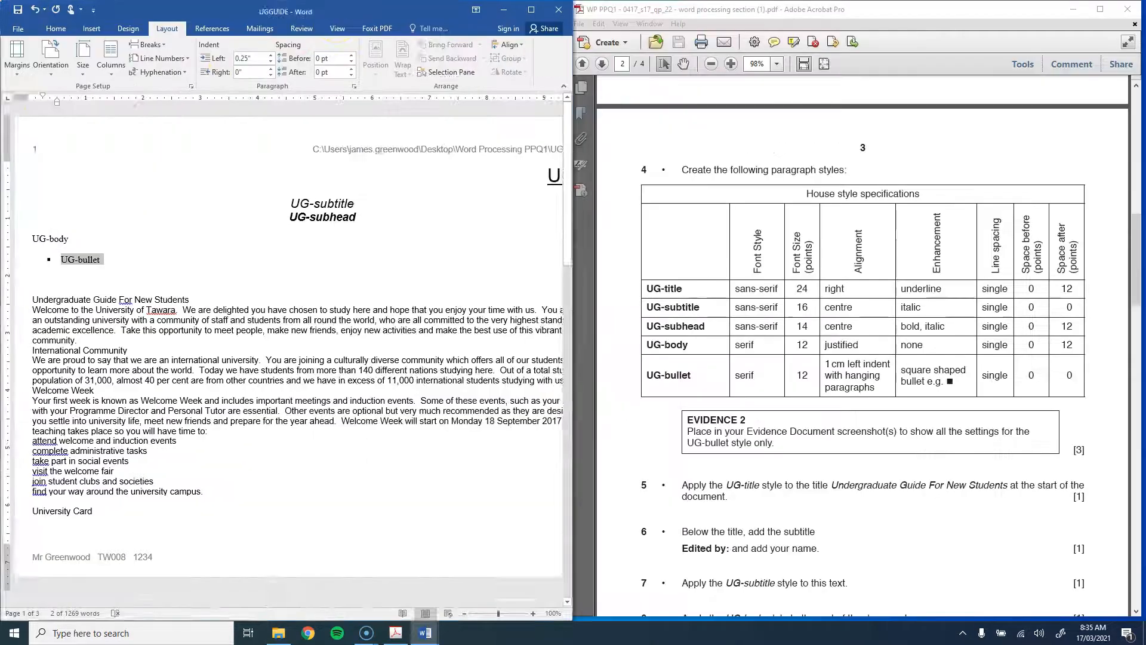
left_click(684, 114)
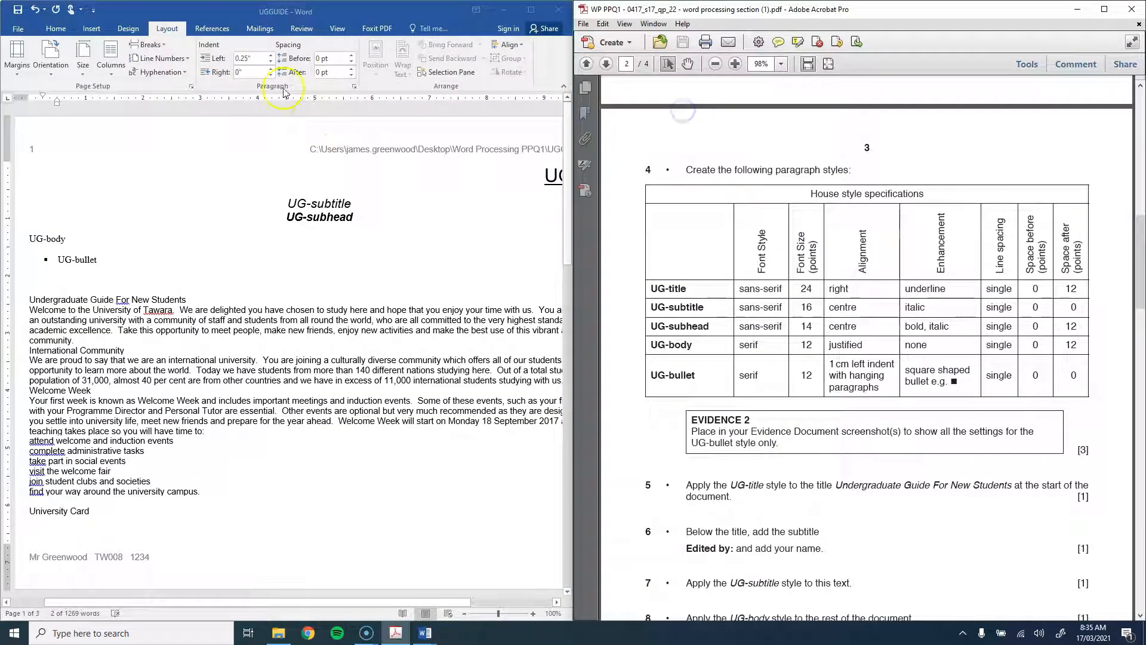
left_click(253, 58)
double_click(256, 59)
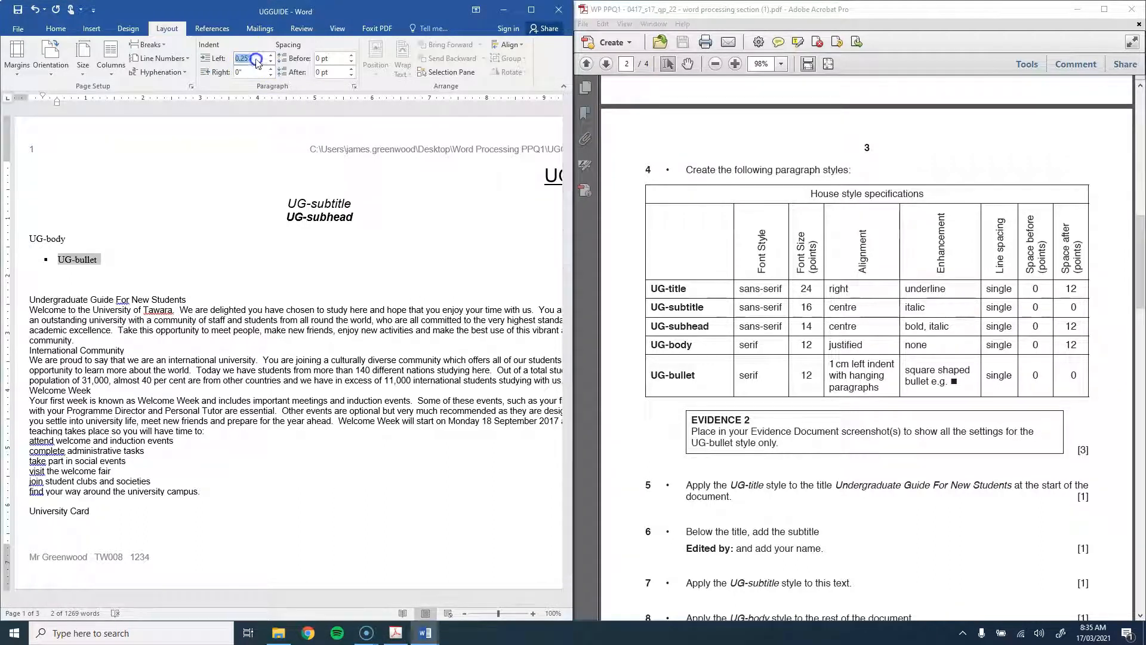
type("1cm")
key("Return")
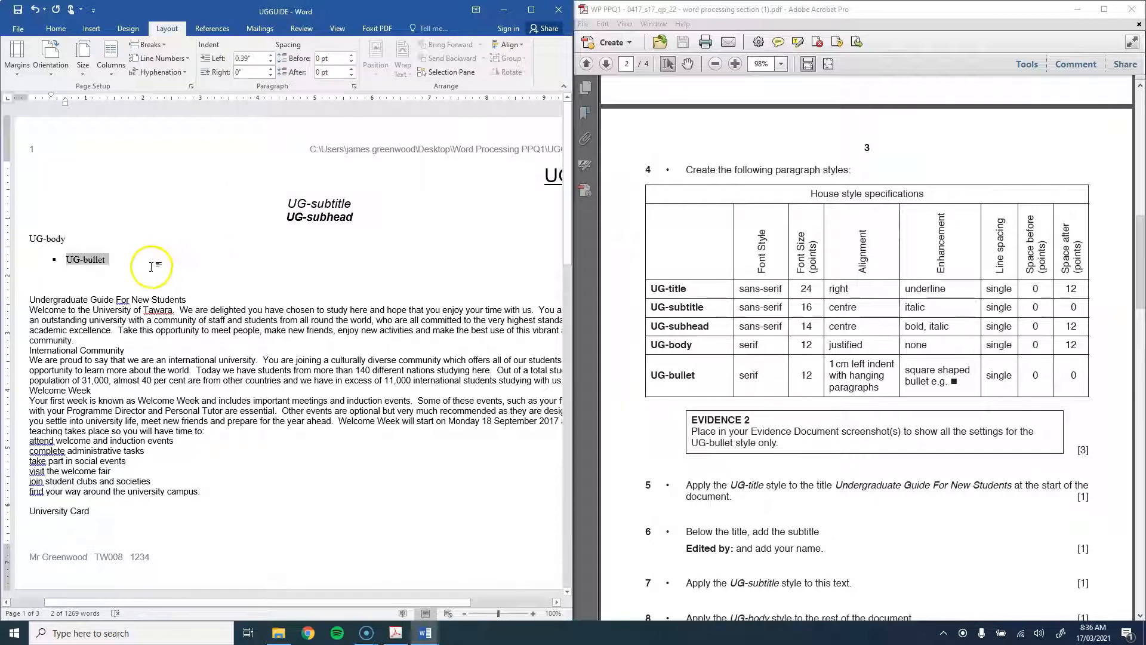
Step: Paste test words to check the bullet's wrapping, then retype the paragraph as just 'UG-bullet'
left_click(126, 255)
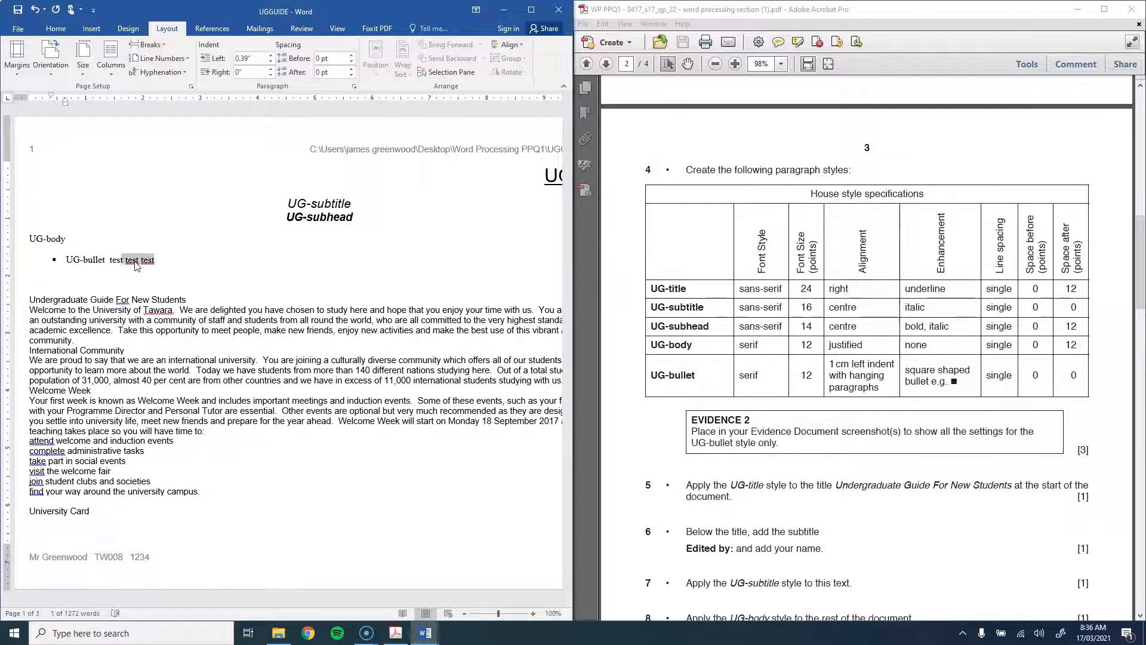
key("ctrl+v")
key("ctrl+v")
key("ctrl+v")
key("ctrl+v")
key("ctrl+v")
key("ctrl+v")
key("ctrl+v")
key("ctrl+v")
key("ctrl+v")
key("ctrl+v")
key("ctrl+v")
key("ctrl+v")
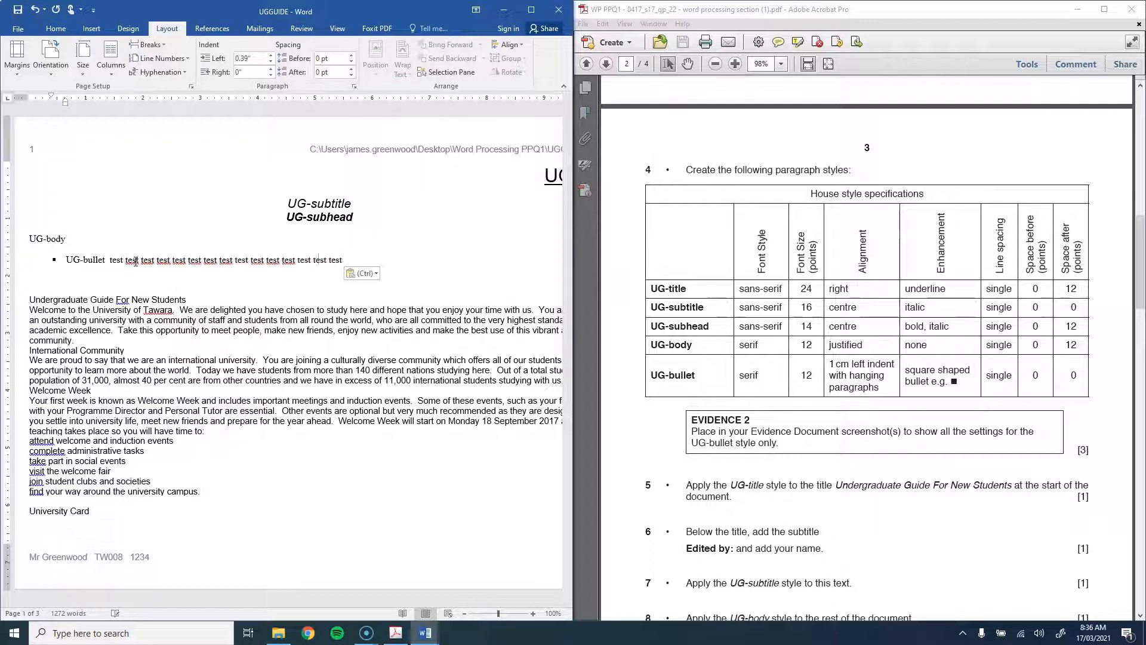
type("test test test")
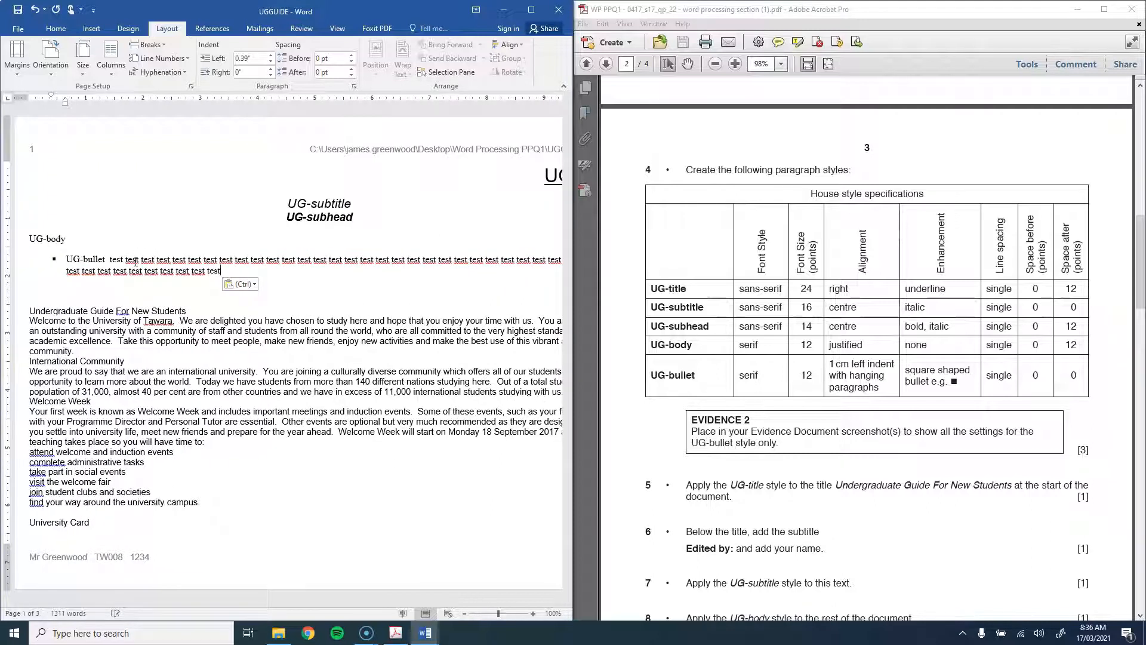
triple_click(66, 275)
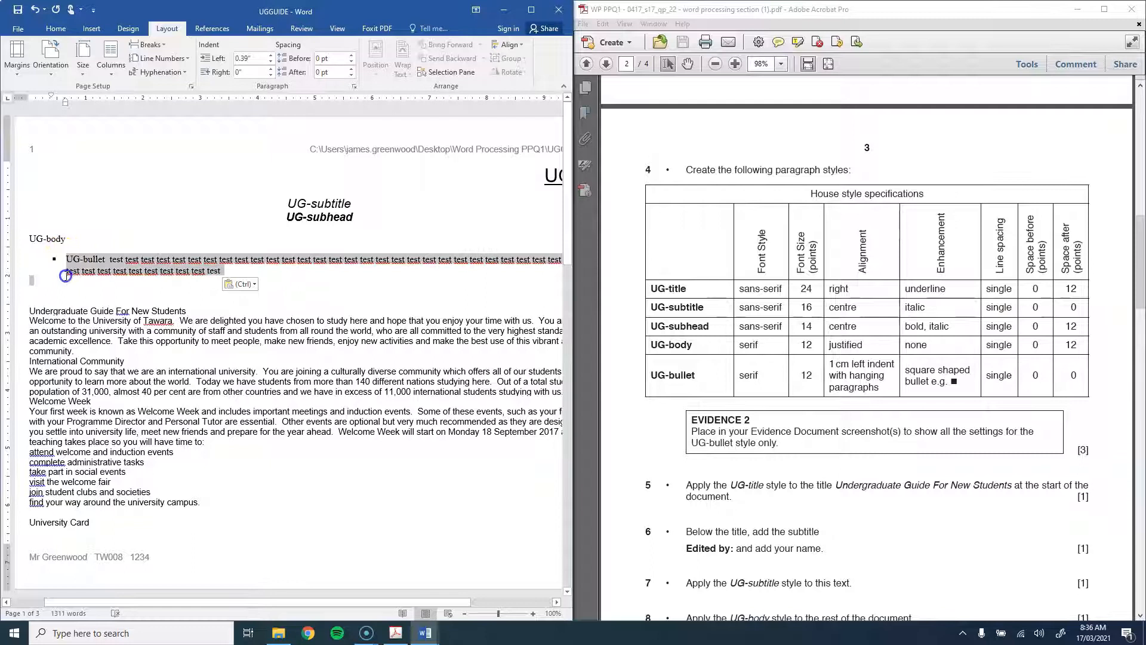
left_click(67, 263)
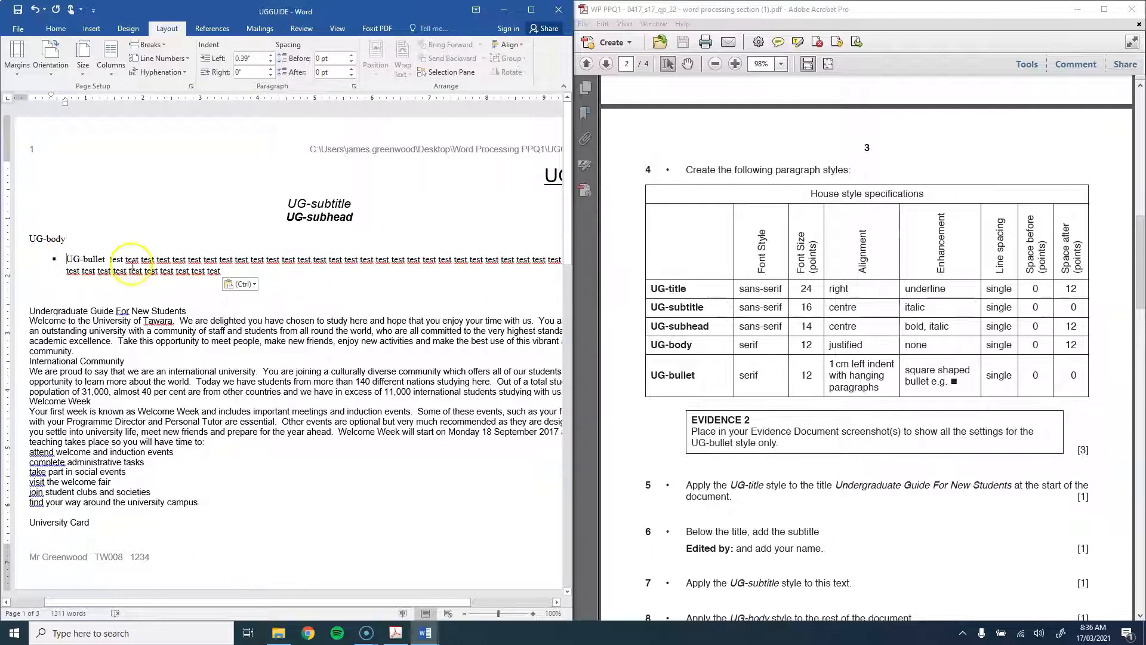
double_click(41, 259)
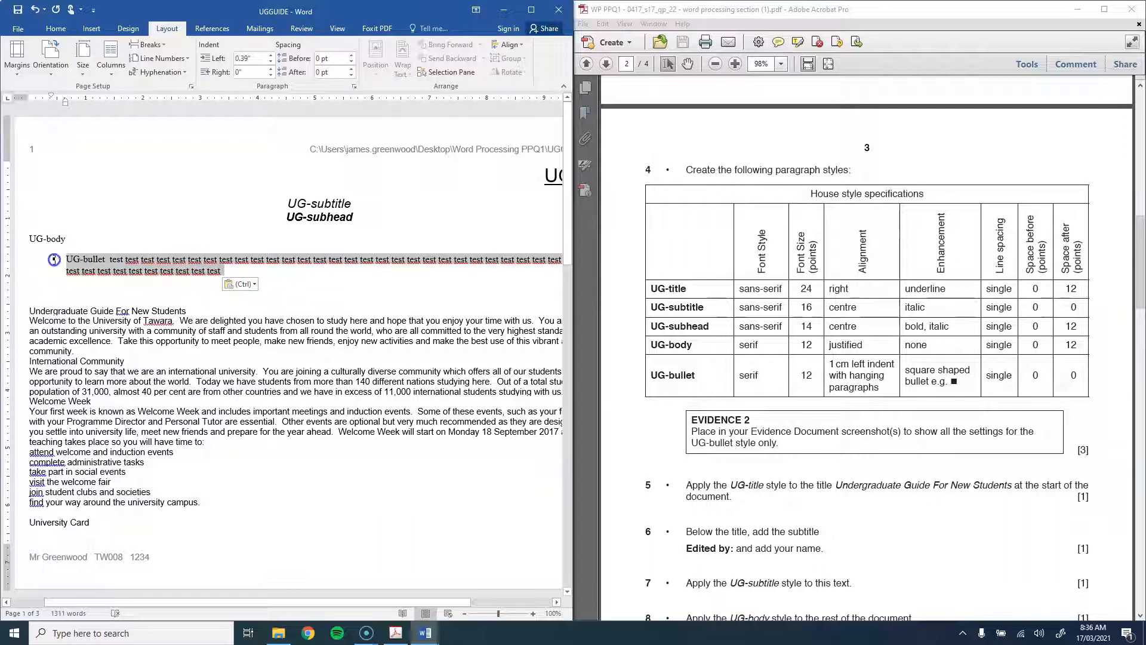
left_click_drag(54, 259, 54, 260)
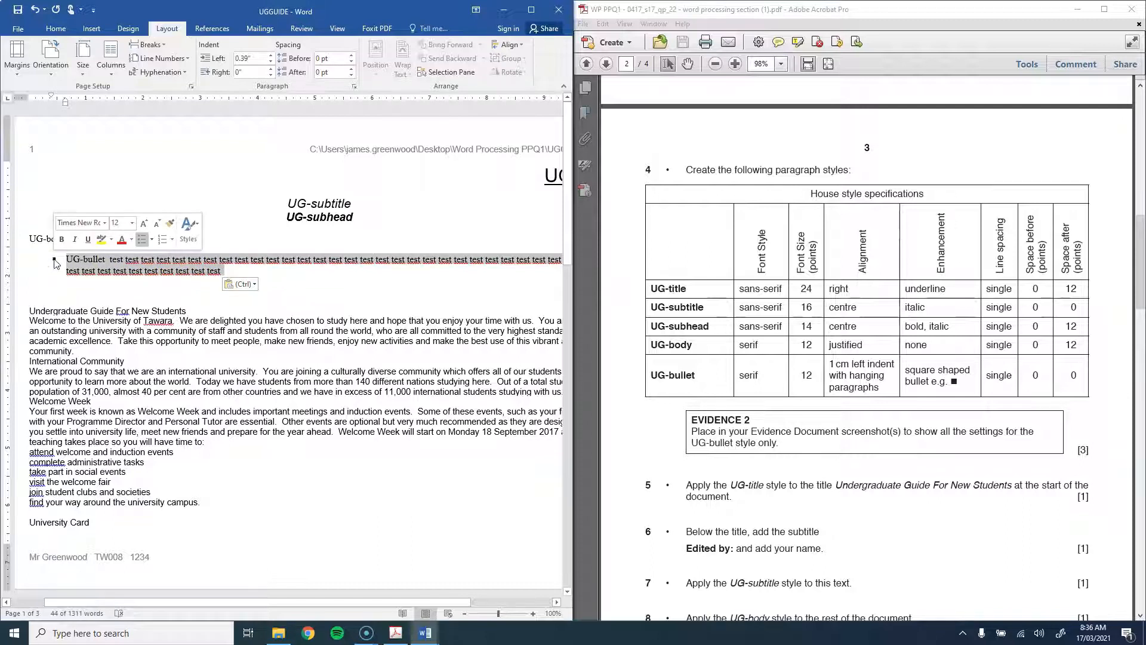
type("UG-bullet")
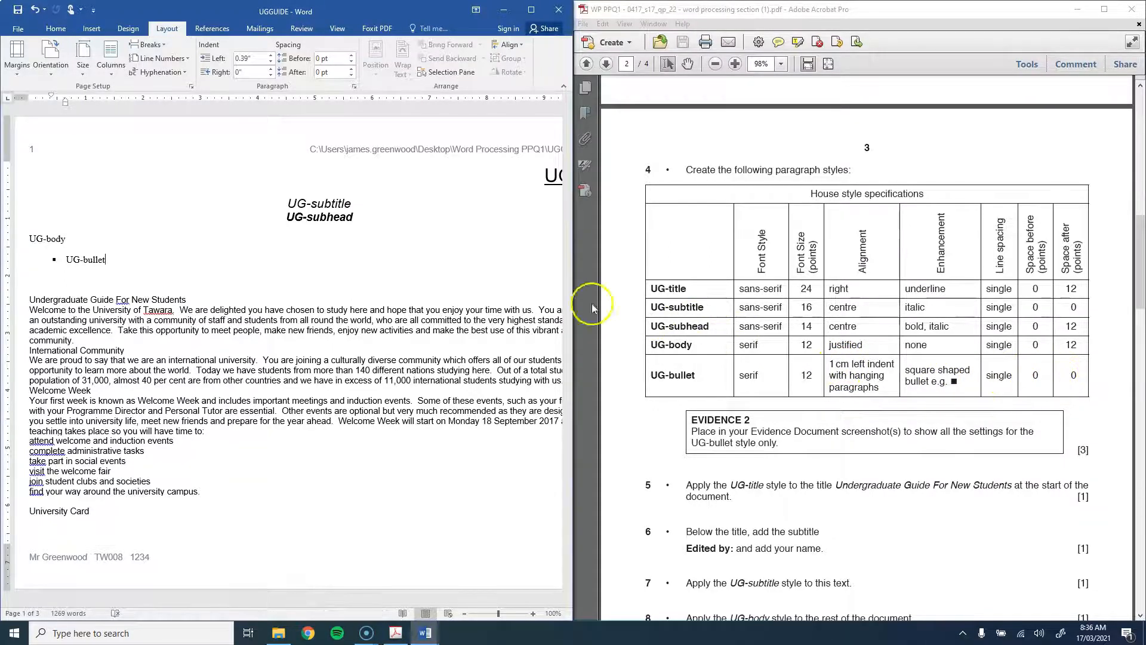
Step: Create the UG-bullet style from the square-bulleted line's formatting
left_click(112, 261)
left_click(53, 258)
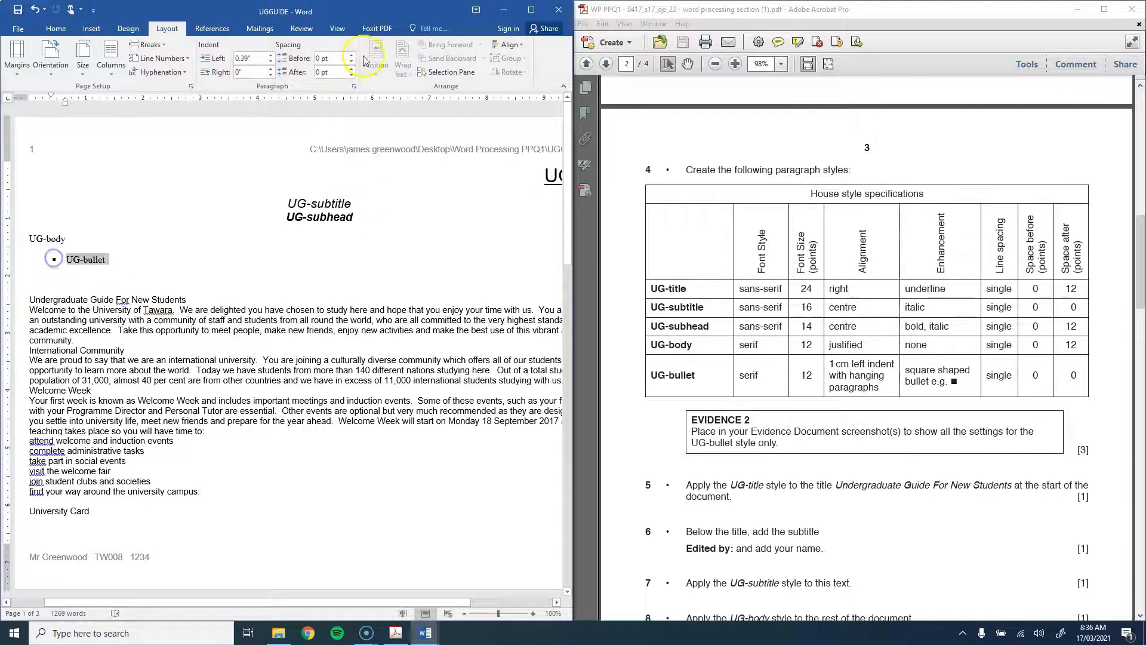
left_click(56, 30)
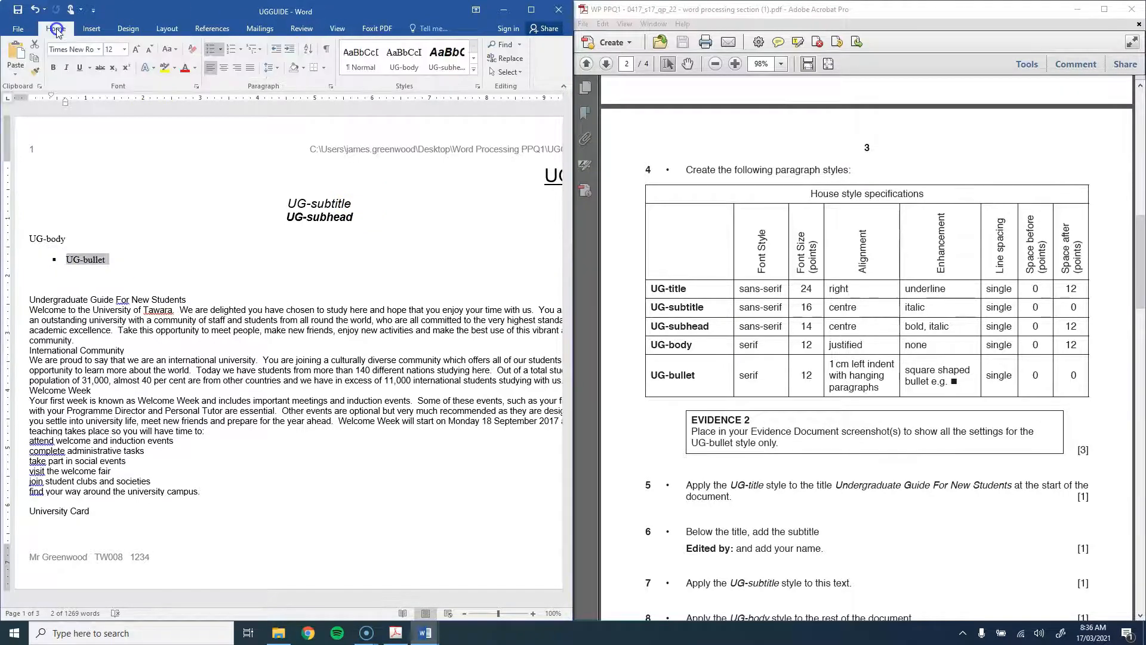
left_click(474, 71)
left_click(378, 183)
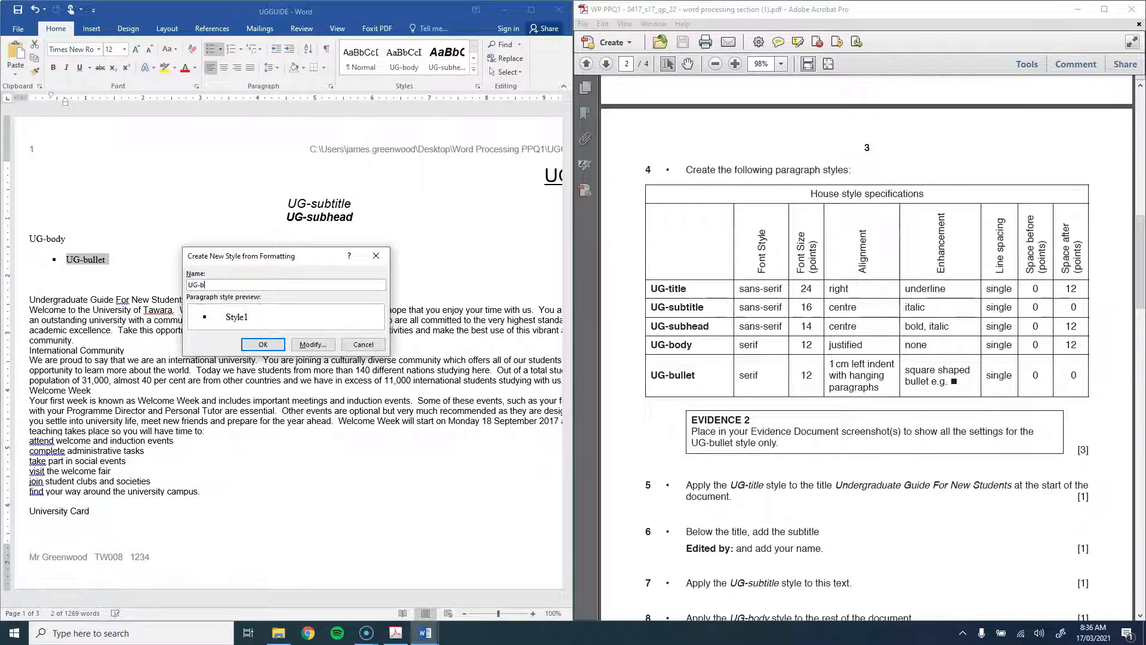
key("Return")
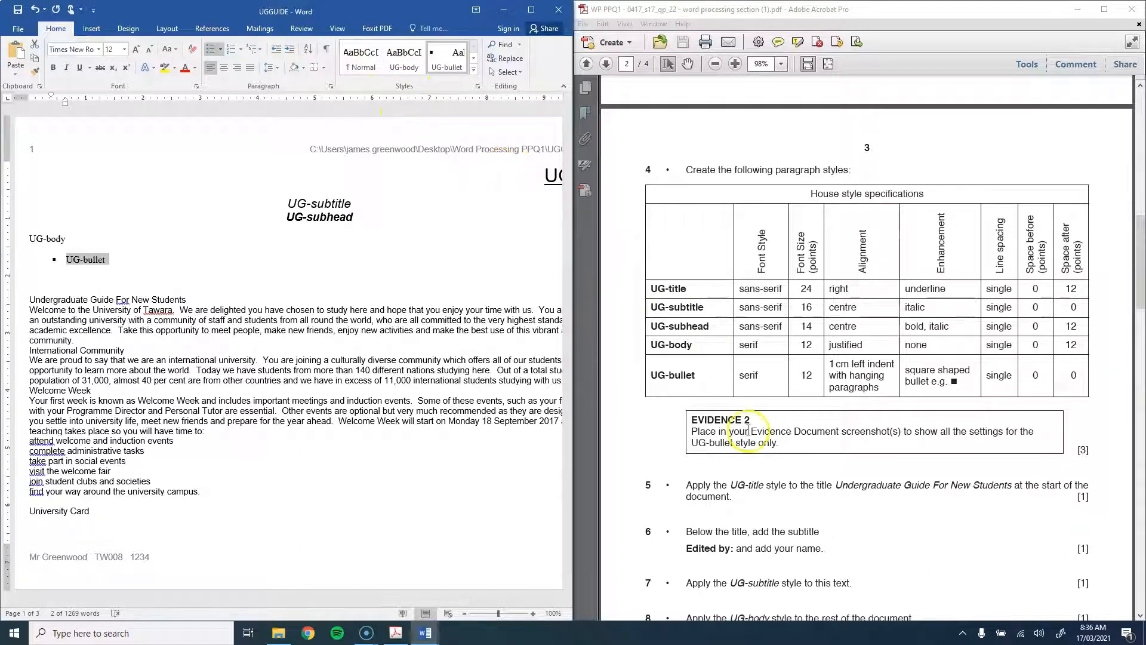
scroll(750, 389, "down", 3)
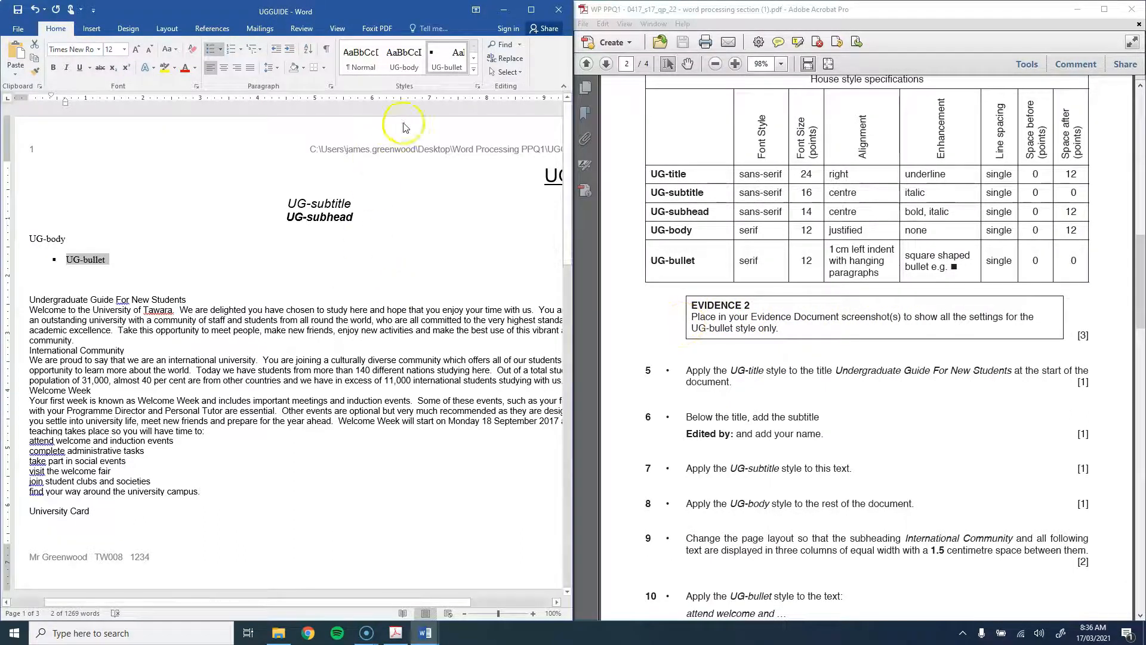
Step: Capture a screenshot of the UG-bullet style's Modify settings, then cancel the dialog
right_click(444, 61)
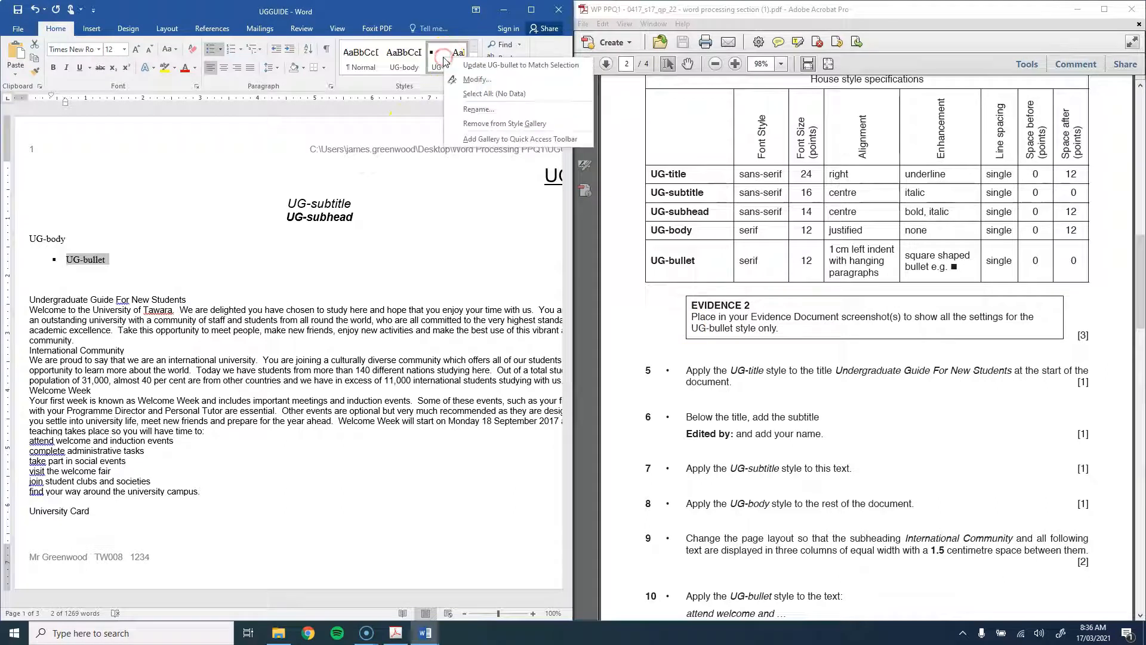
left_click(445, 62)
right_click(446, 65)
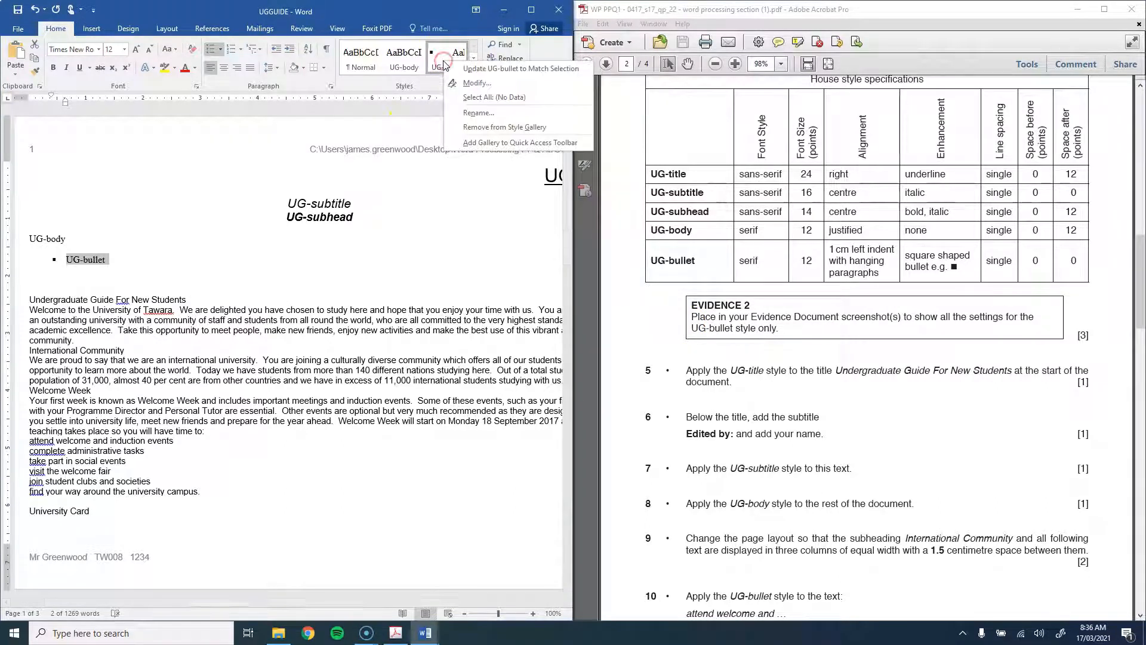
left_click(456, 84)
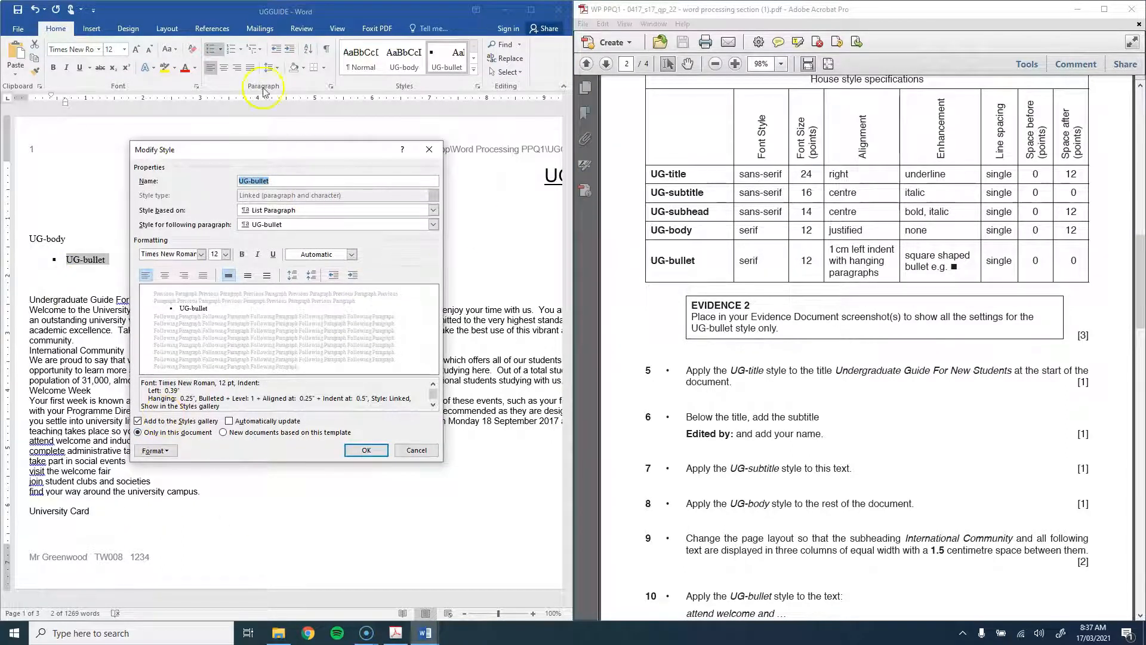
left_click(284, 148)
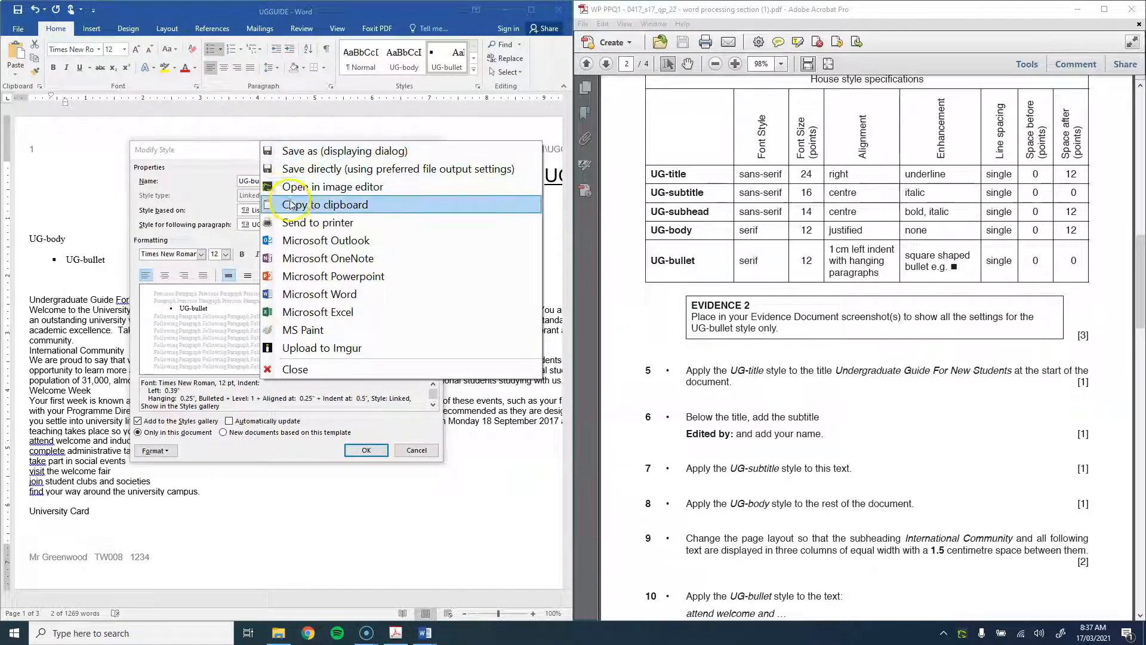
left_click(291, 205)
left_click(406, 451)
Step: Paste the style screenshot under Step 4 in the evidence document
mouse_move(425, 631)
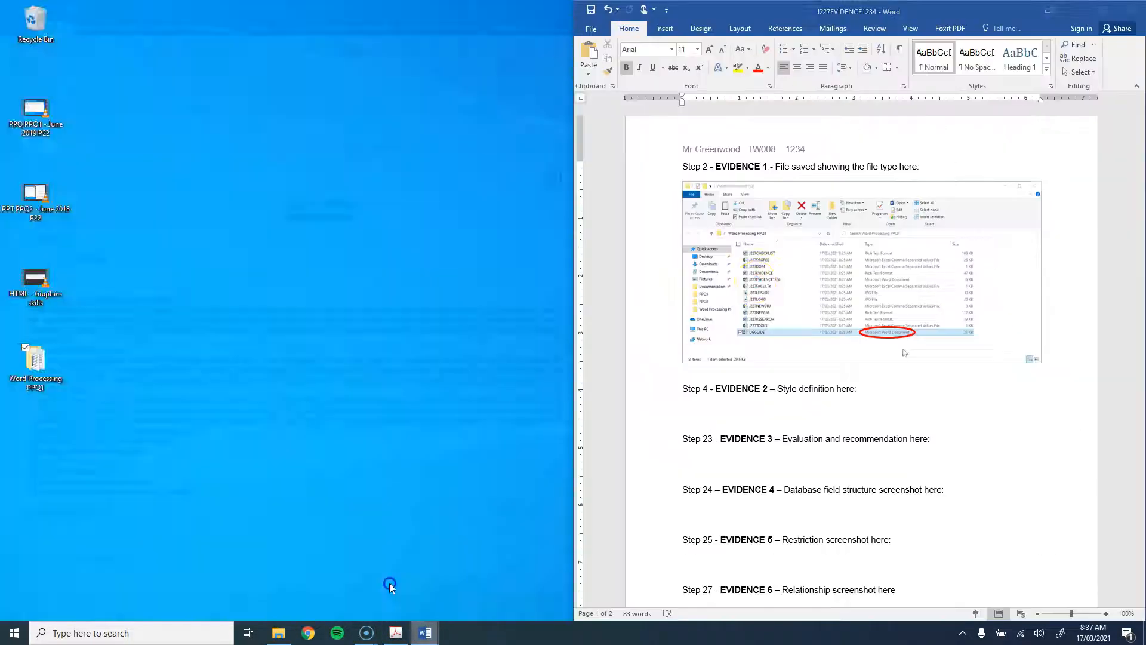
left_click(389, 583)
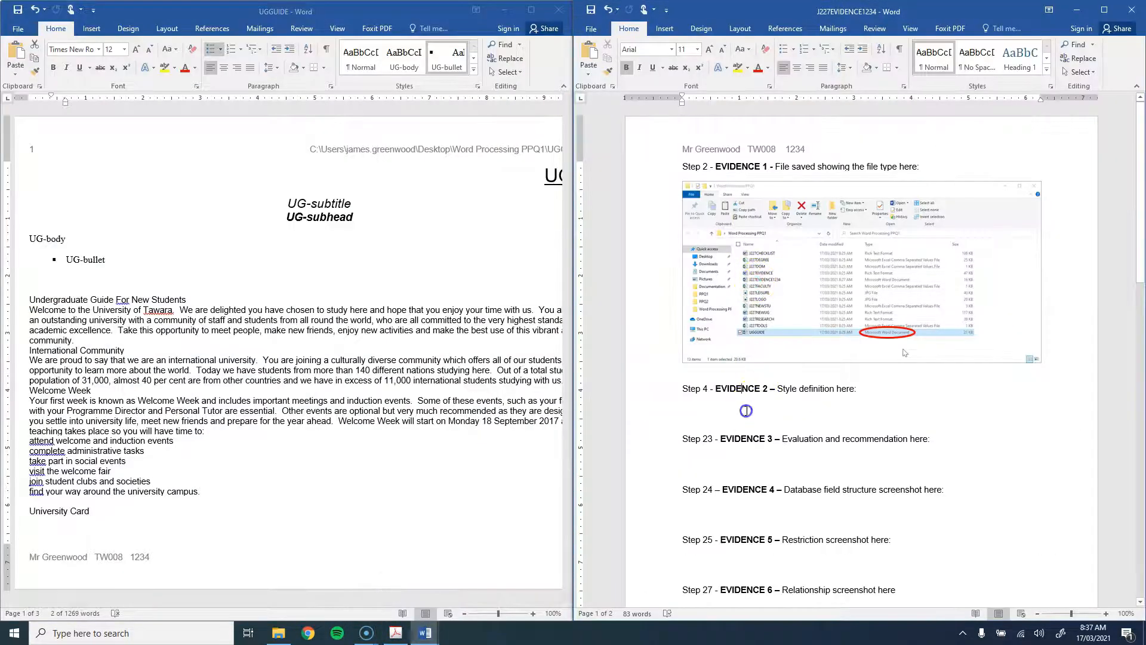
key("ctrl+v")
left_click(786, 440)
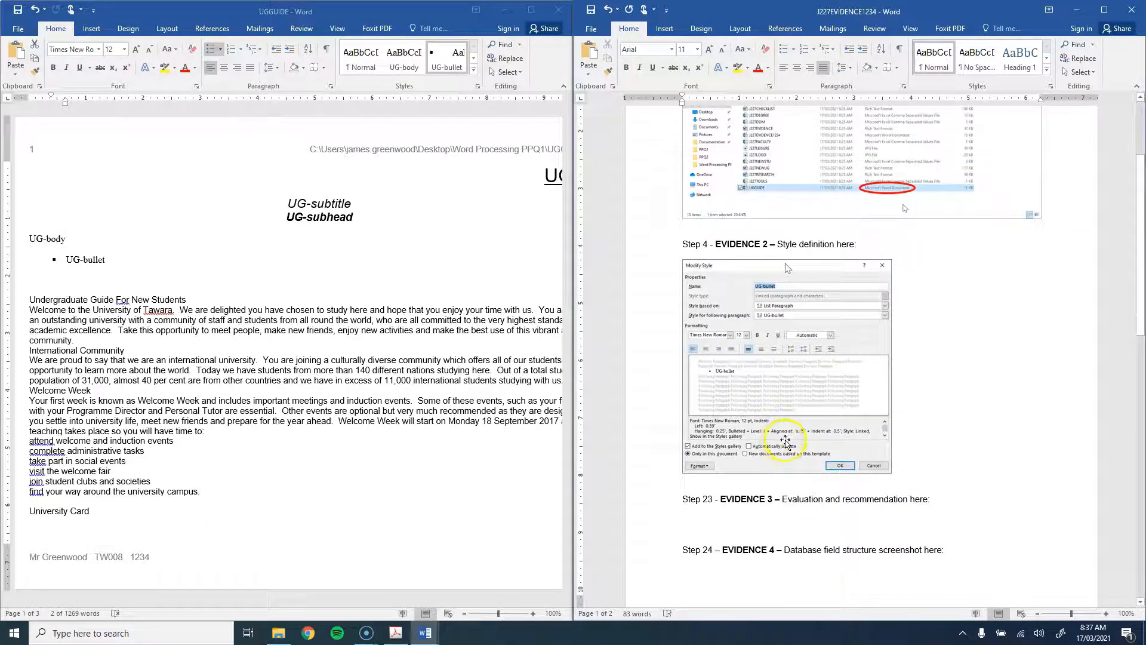
Step: Delete the style sample lines from UG-bullet up to UG-title
left_click(1076, 10)
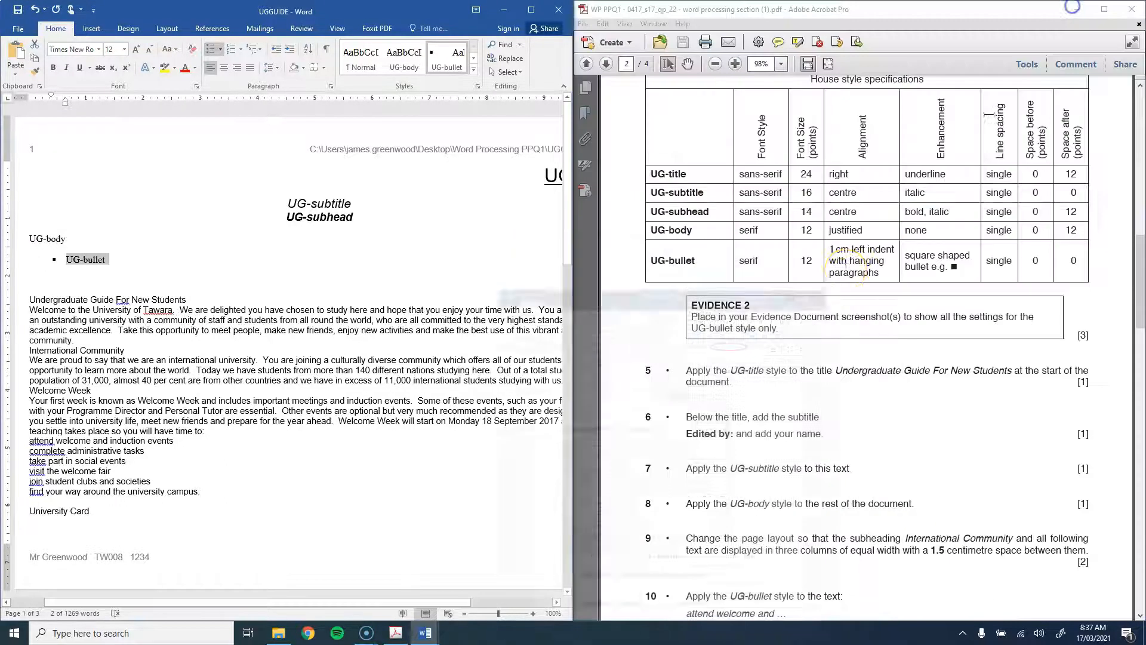
left_click(97, 257)
left_click_drag(163, 274, 266, 182)
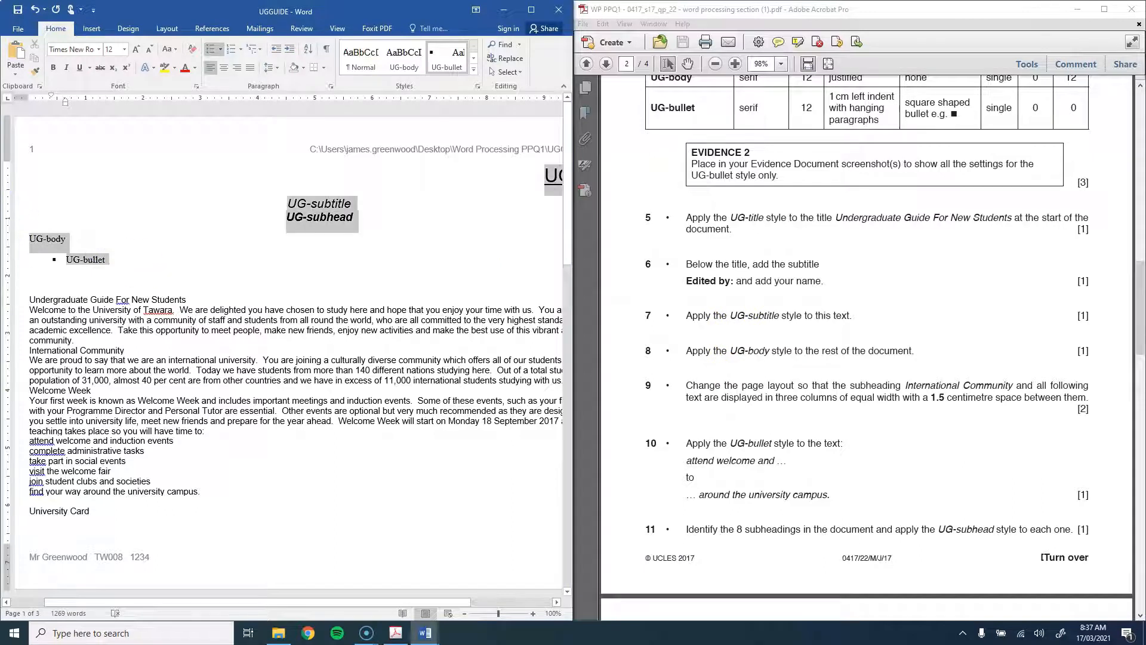
key("Delete")
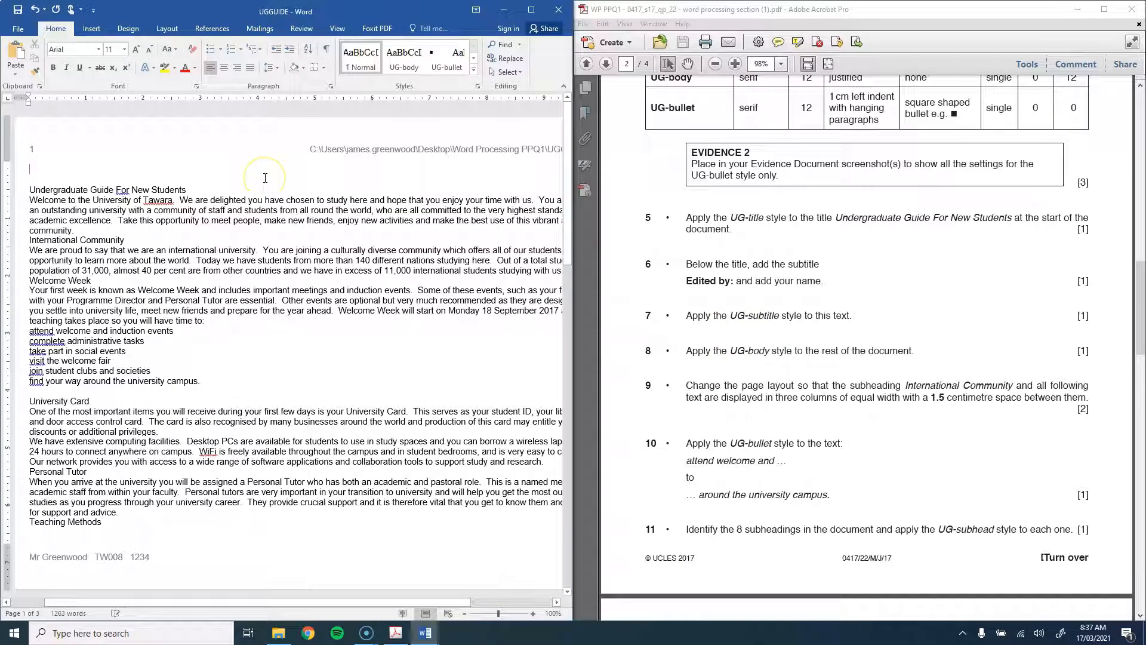
Step: Apply the UG-title style to the title 'Undergraduate Guide For New Students'
left_click_drag(189, 169, 9, 169)
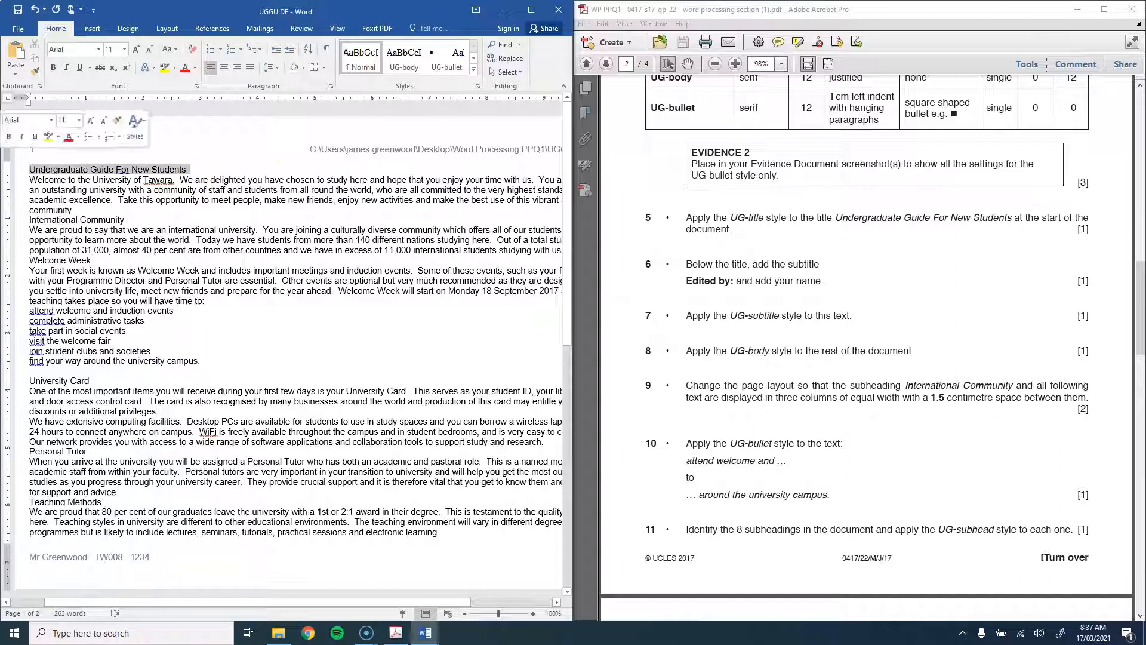
left_click(419, 212)
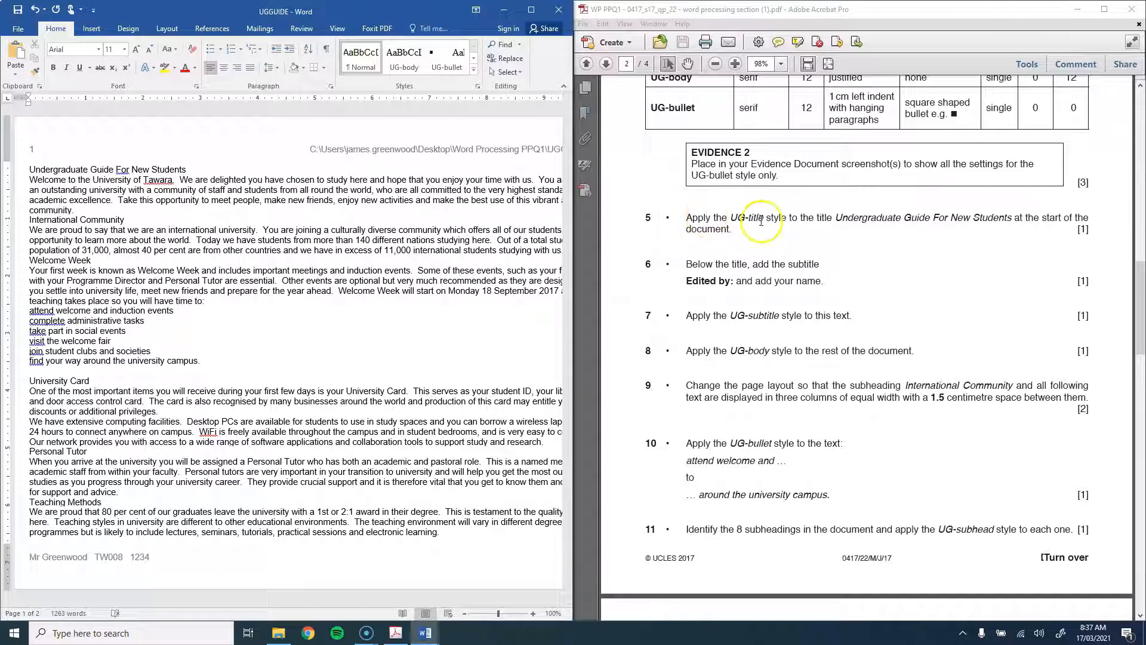
left_click(228, 169)
left_click_drag(228, 169, 27, 169)
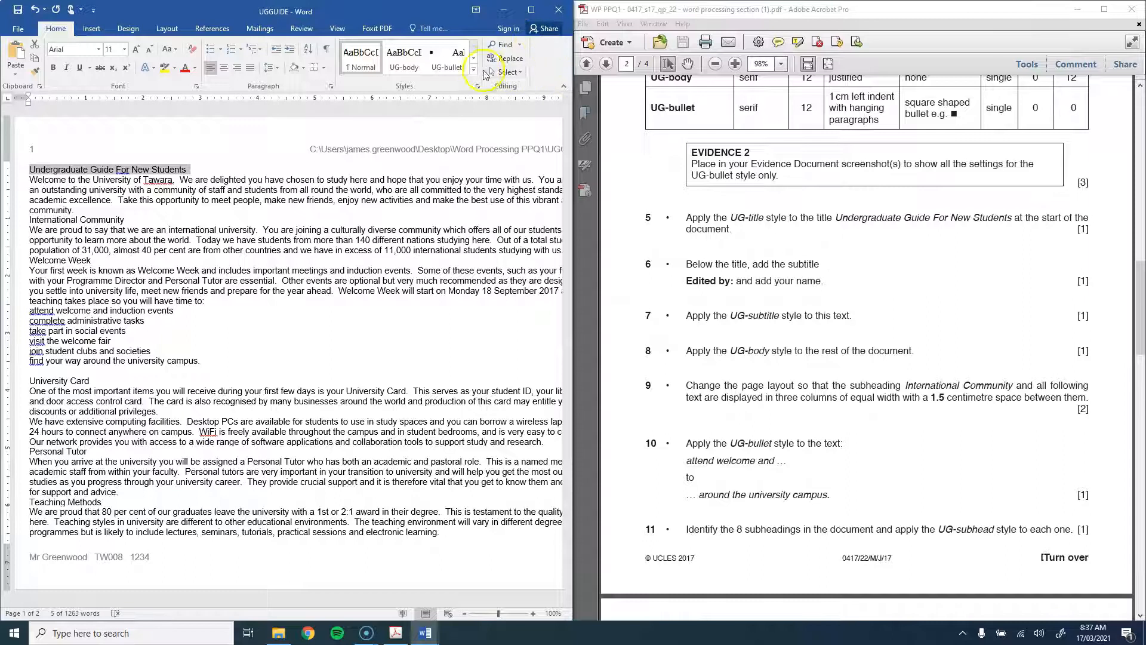
left_click(474, 70)
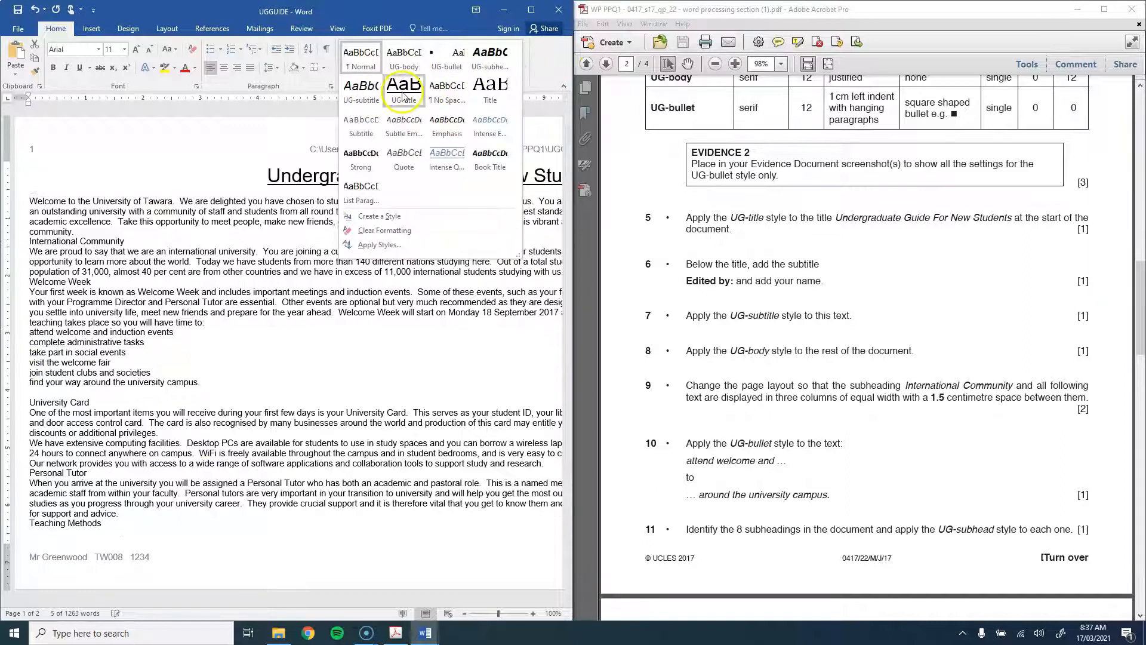
left_click(403, 95)
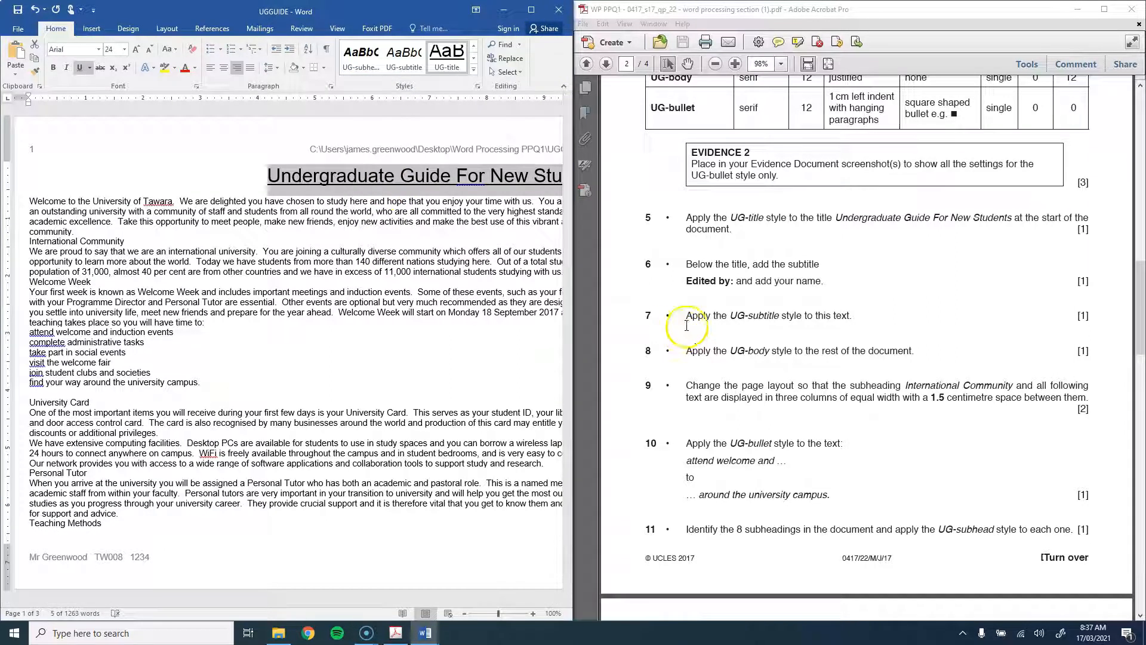
left_click(485, 177)
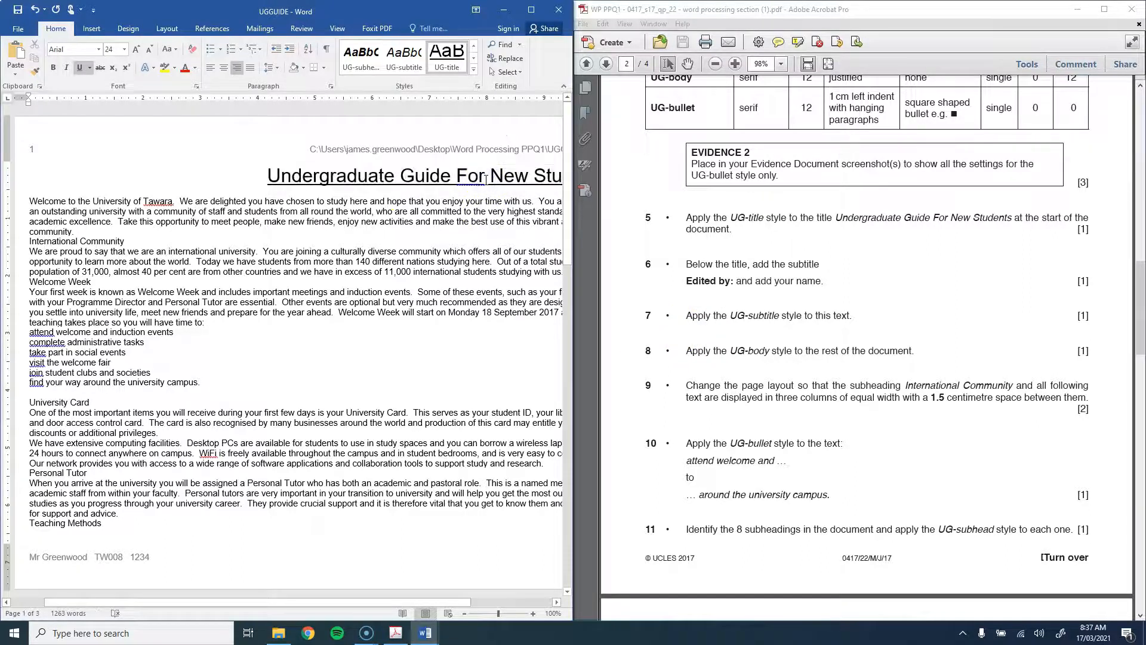
Step: Add a new line below the title reading 'Edited by:' followed by the editor's name
key("End")
key("Return")
type("Edited by: ")
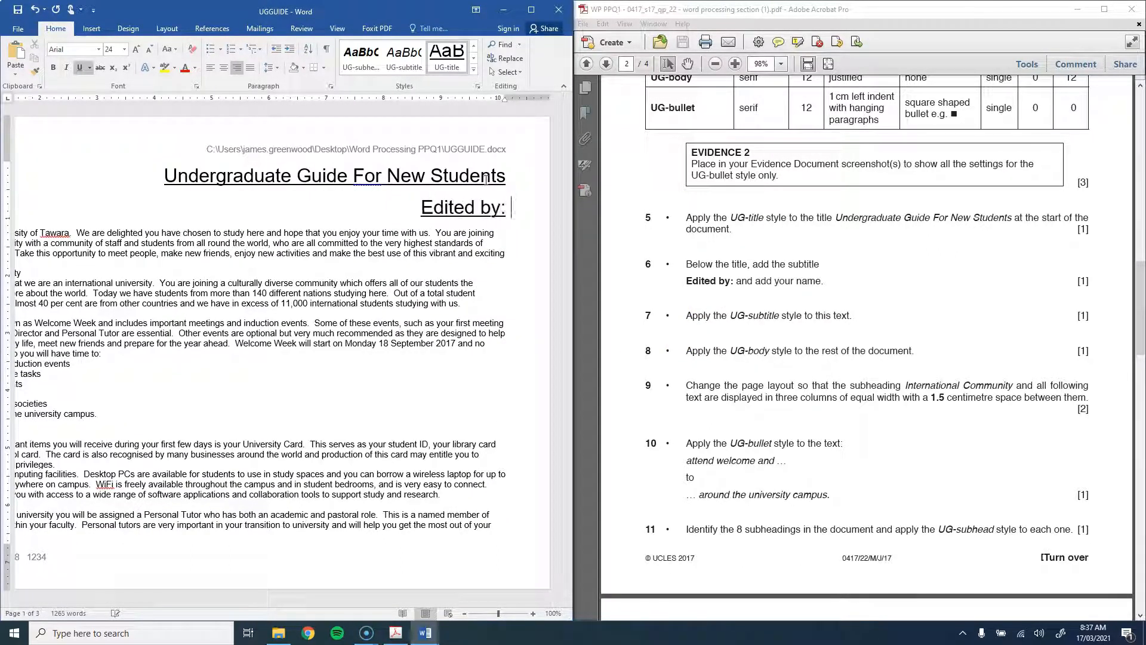
type("Mr Greenwood")
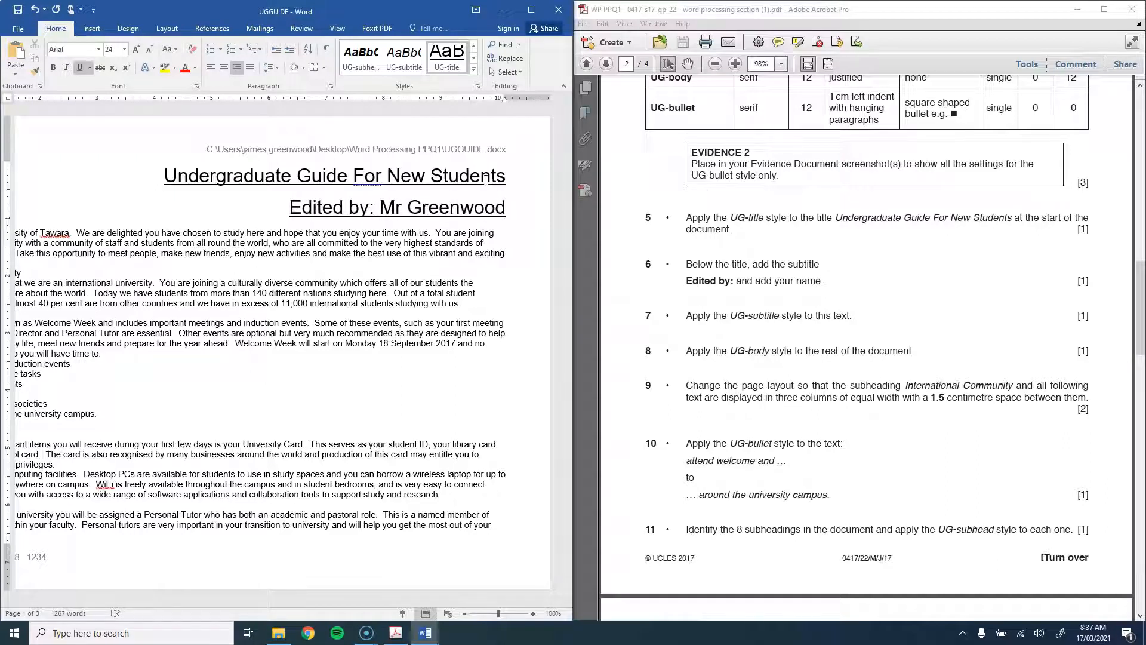
Step: Style the Edited by line as UG-subtitle and make 'Edited by:' bold
key("shift+Home")
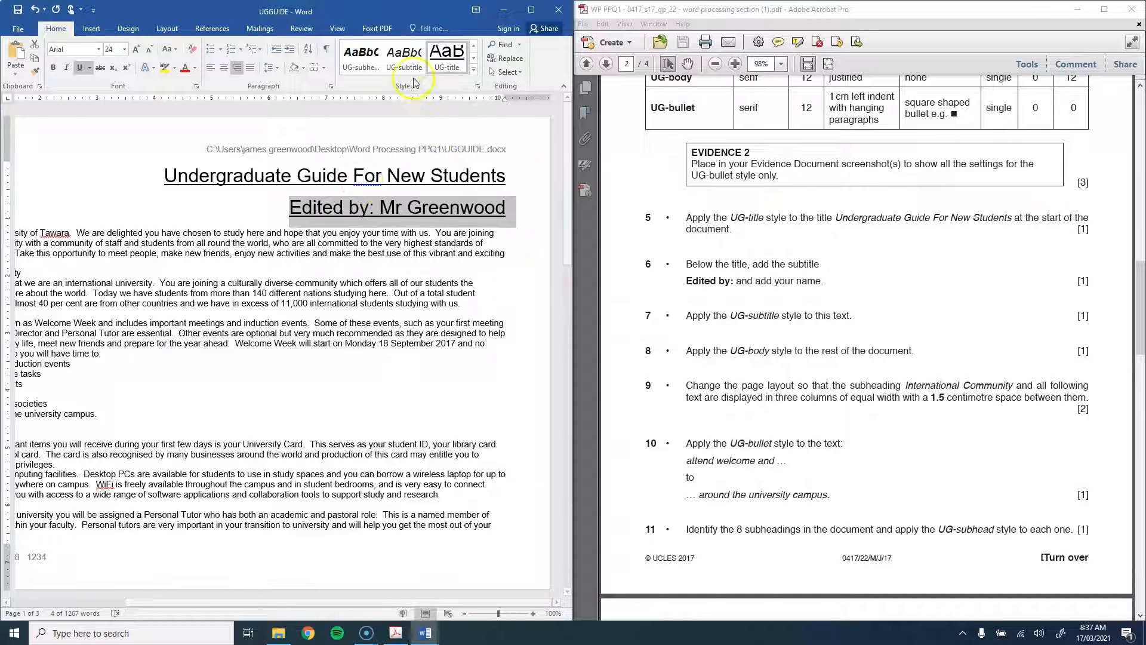
left_click(404, 58)
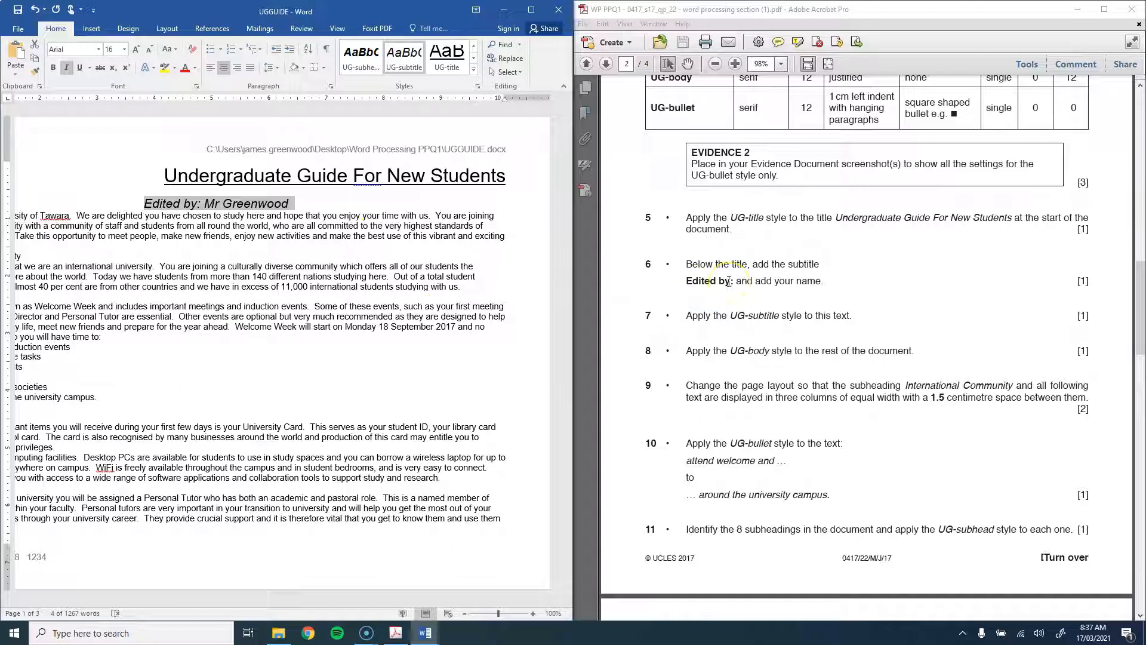
left_click(113, 280)
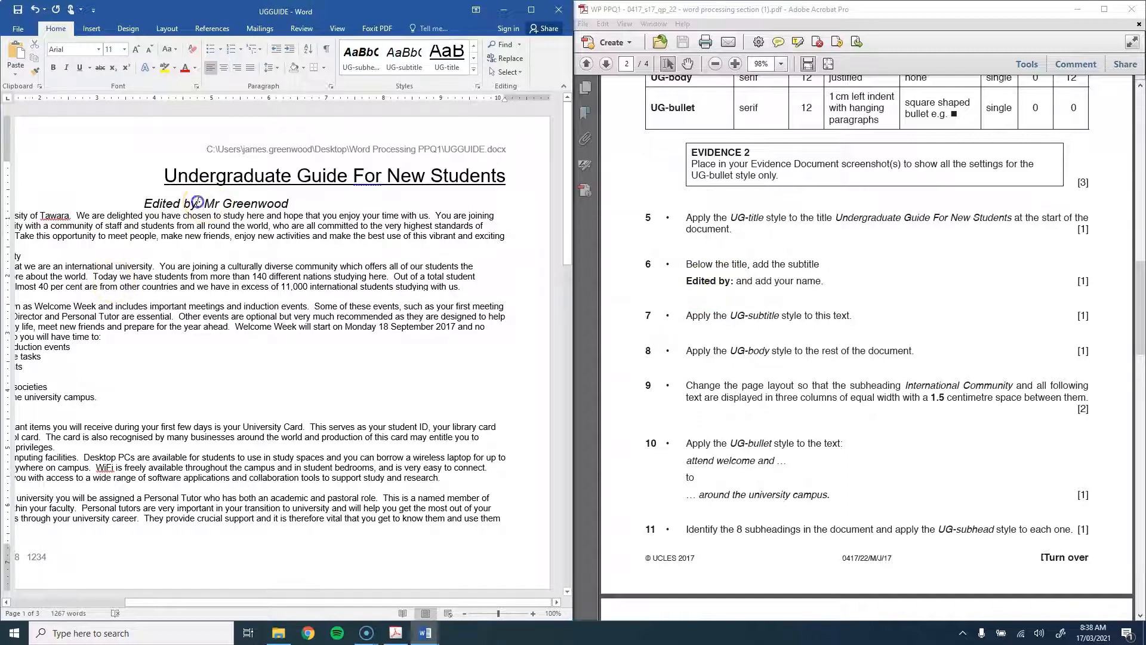
key("ctrl+b")
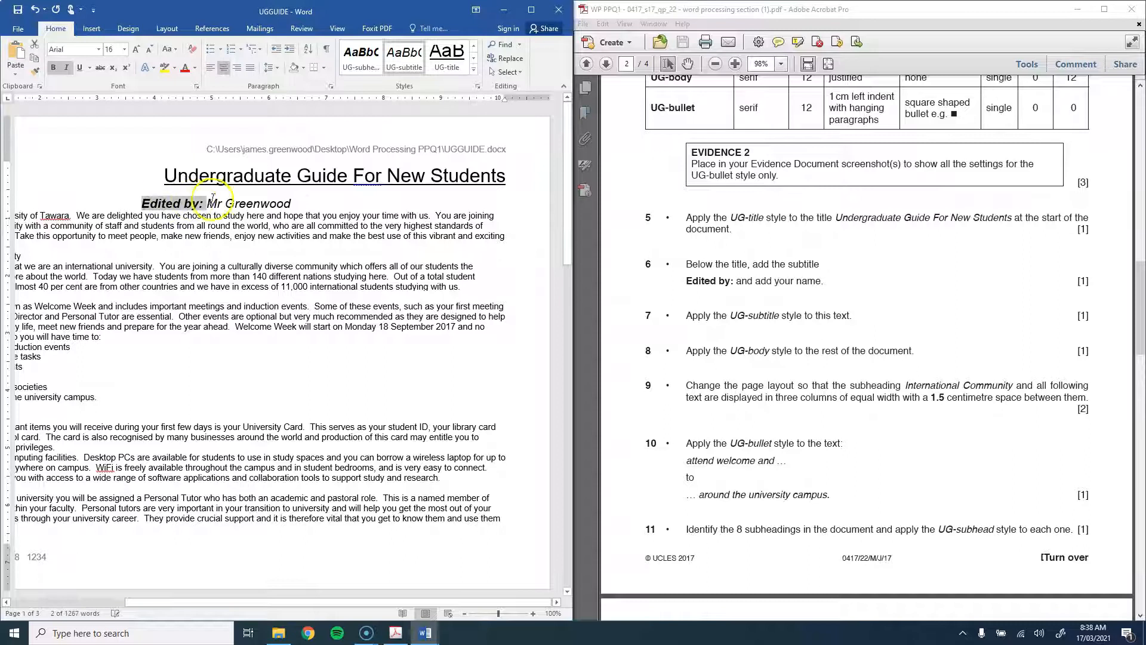
left_click(212, 202)
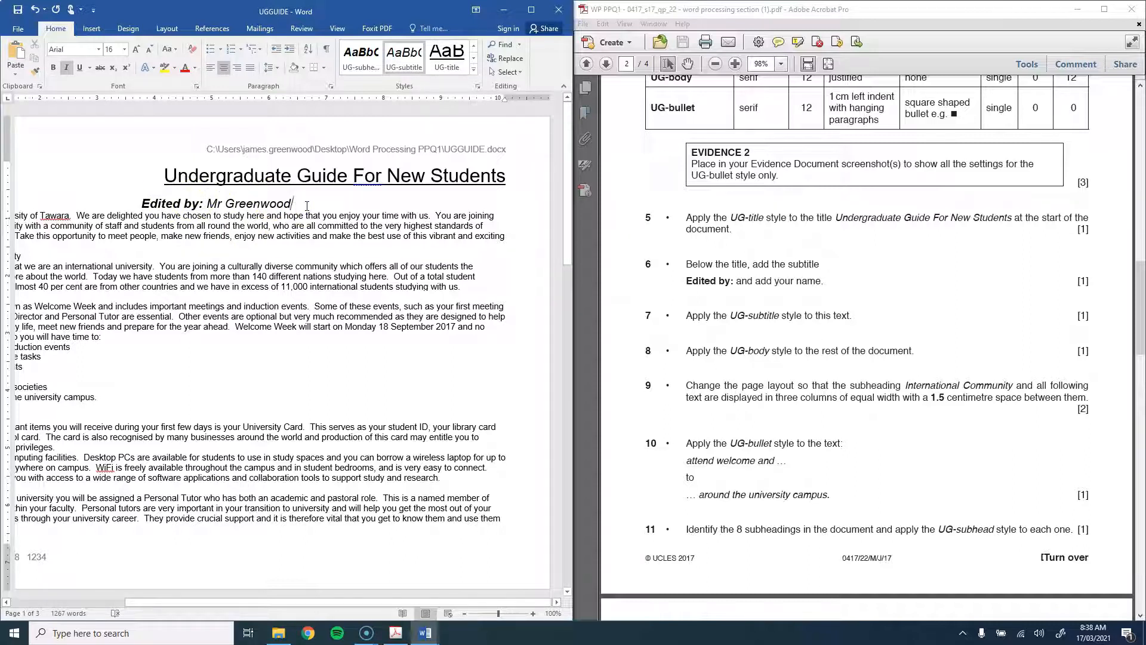
left_click_drag(685, 281, 734, 279)
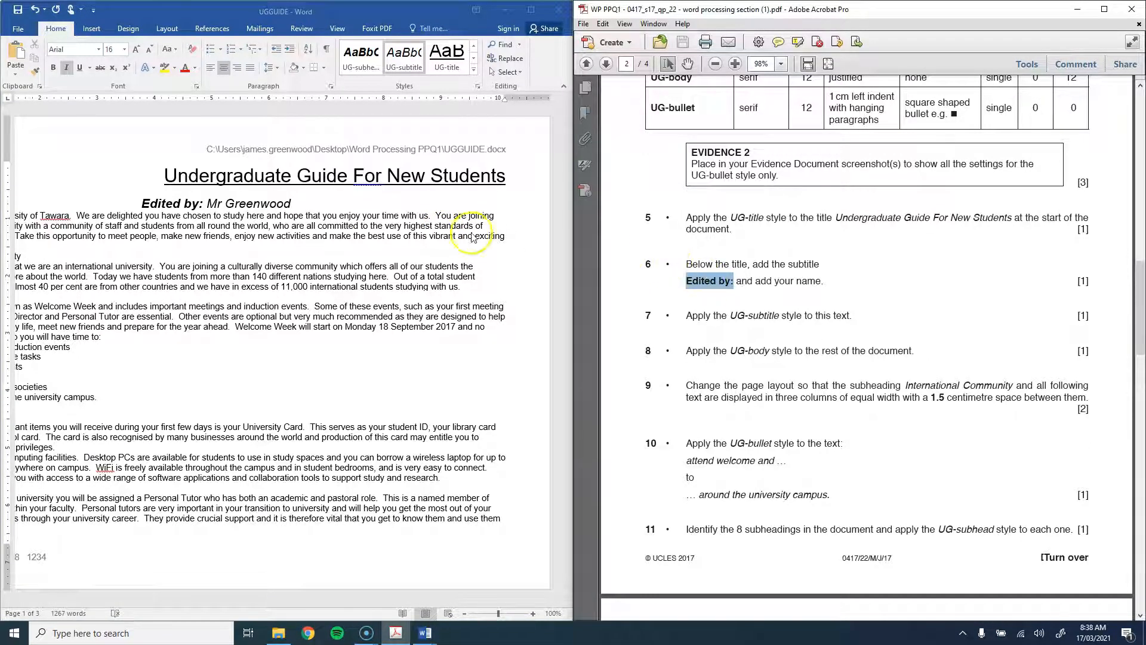
Step: Select the guide text from 'Welcome' to the document end and apply the UG-body style
left_click(335, 197)
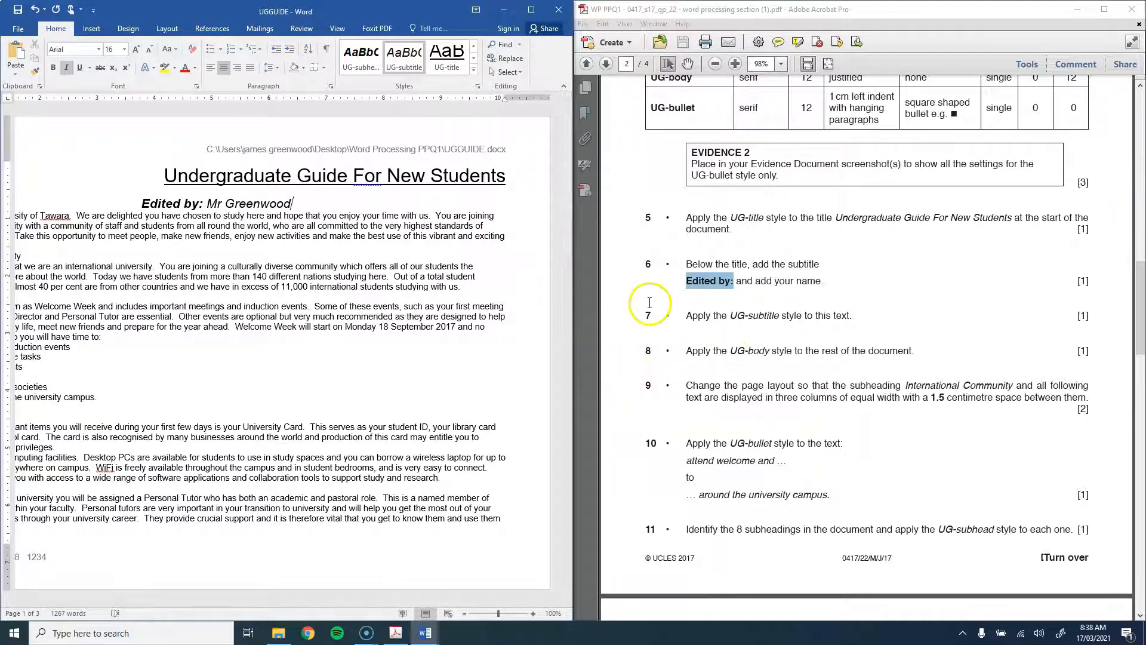
scroll(662, 299, "down", 1)
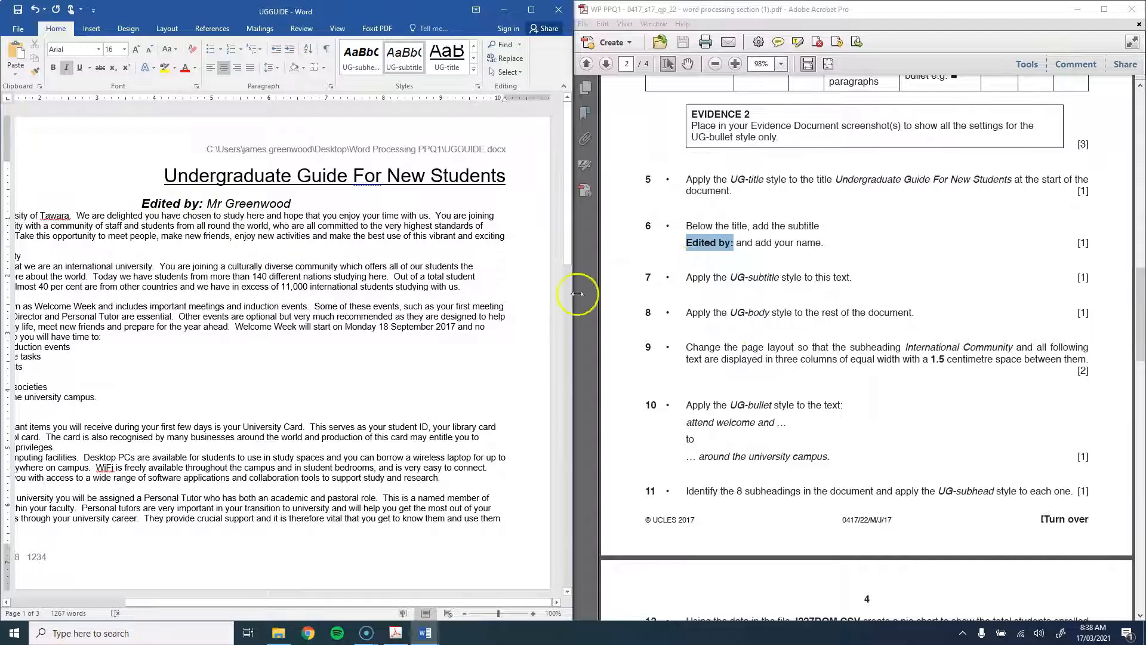
scroll(692, 268, "down", 2)
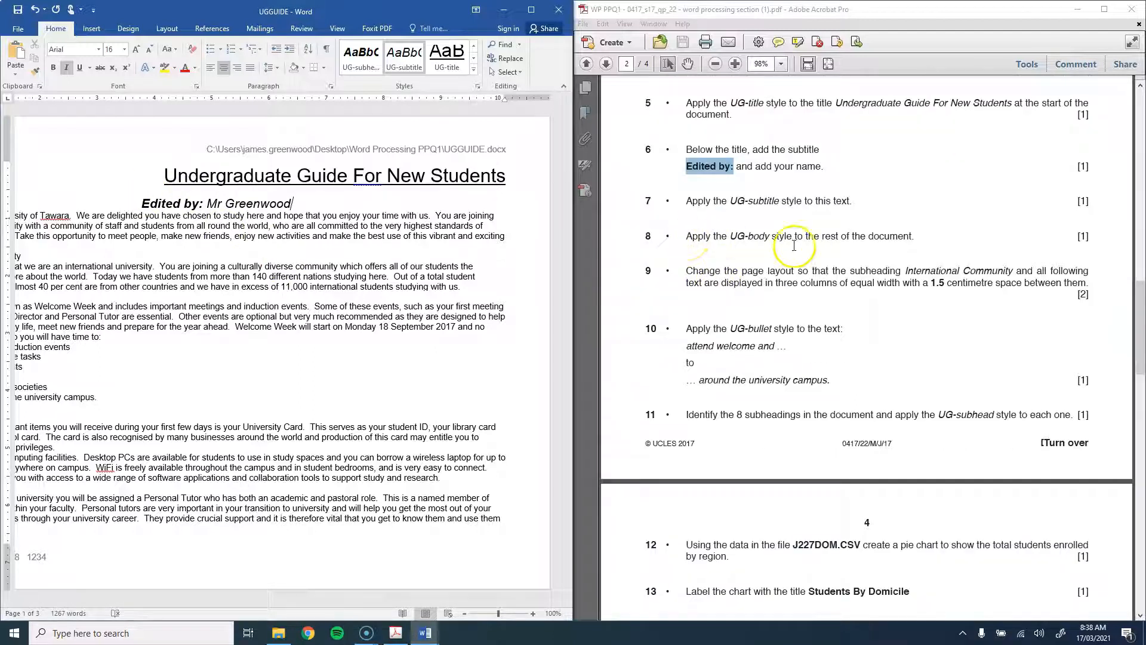
left_click(173, 231)
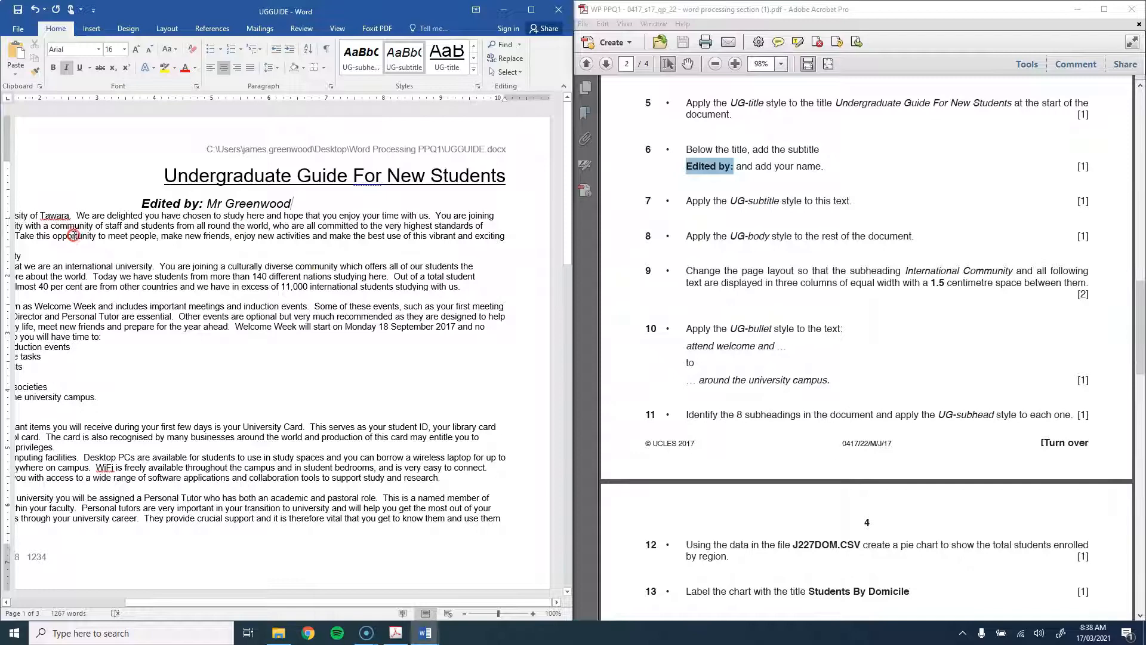
left_click(77, 601)
left_click_drag(39, 217, 492, 444)
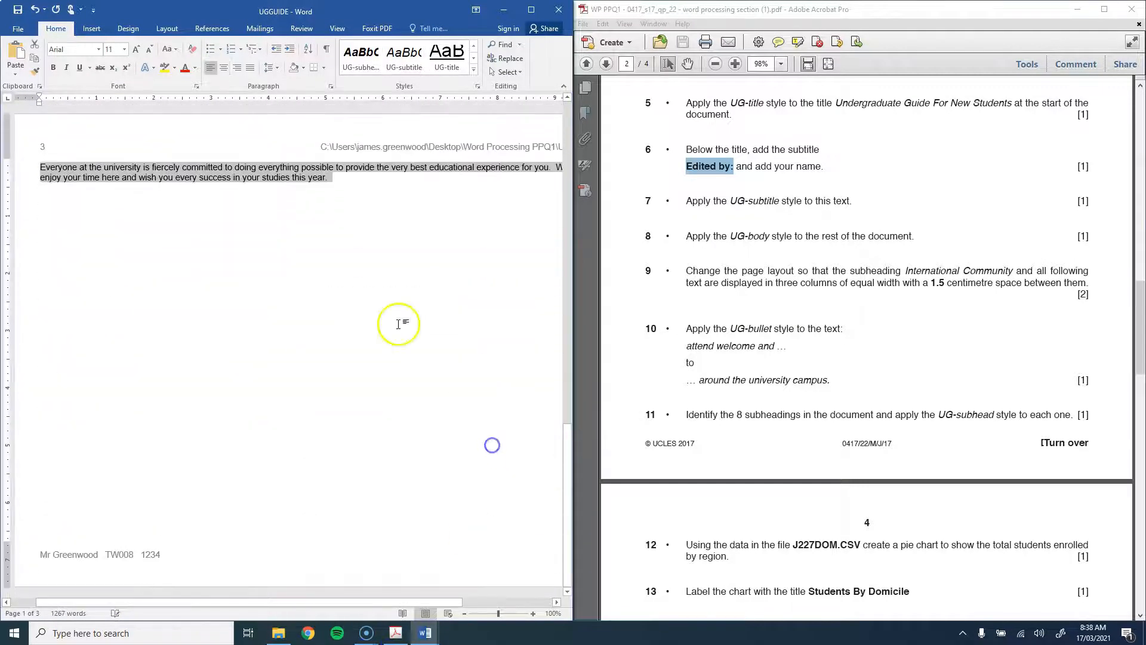
left_click(473, 69)
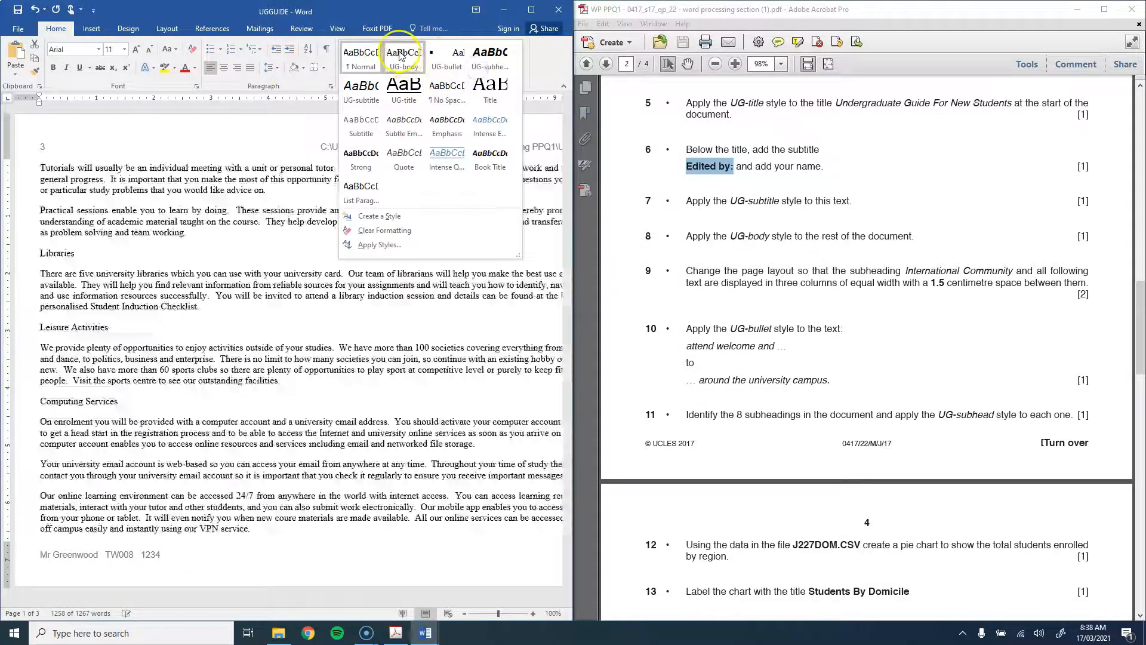
left_click(400, 55)
scroll(364, 326, "up", 15)
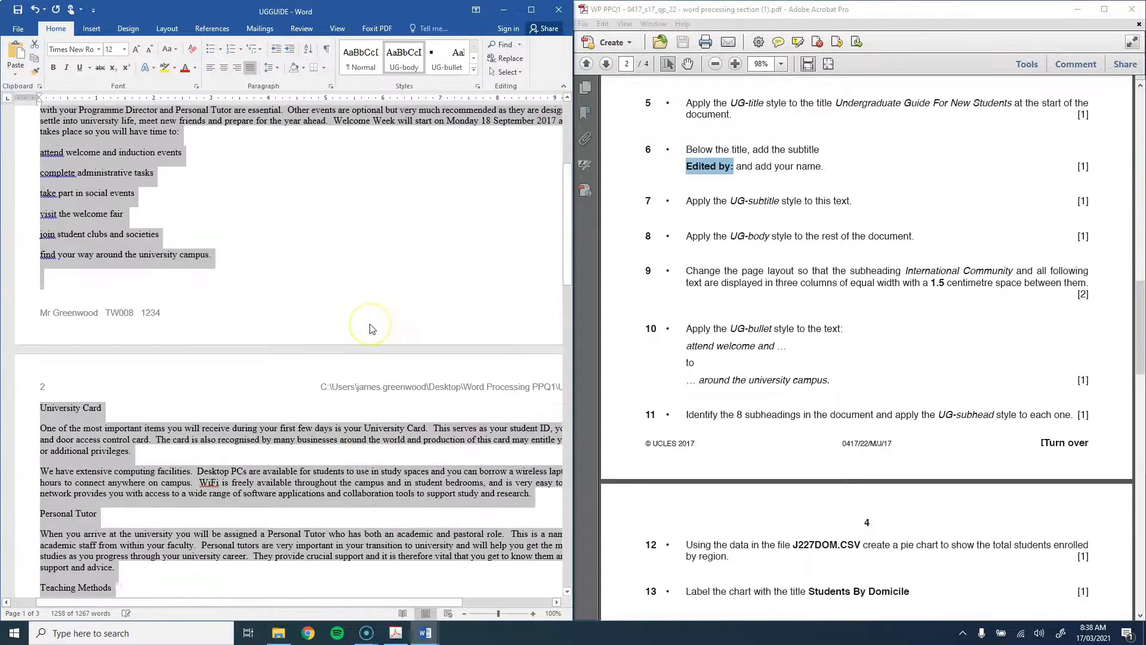
scroll(370, 328, "up", 5)
left_click(325, 359)
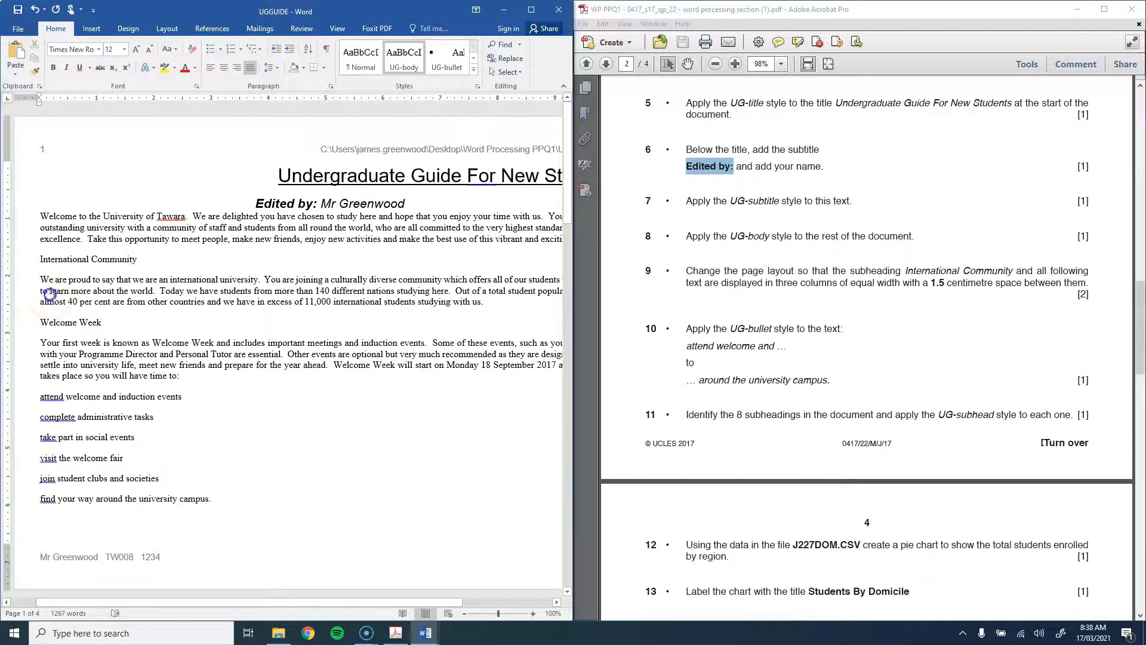
Step: Set the text from International Community onward in three equal columns spaced 0.59" apart
left_click_drag(29, 258, 364, 451)
scroll(370, 304, "up", 20)
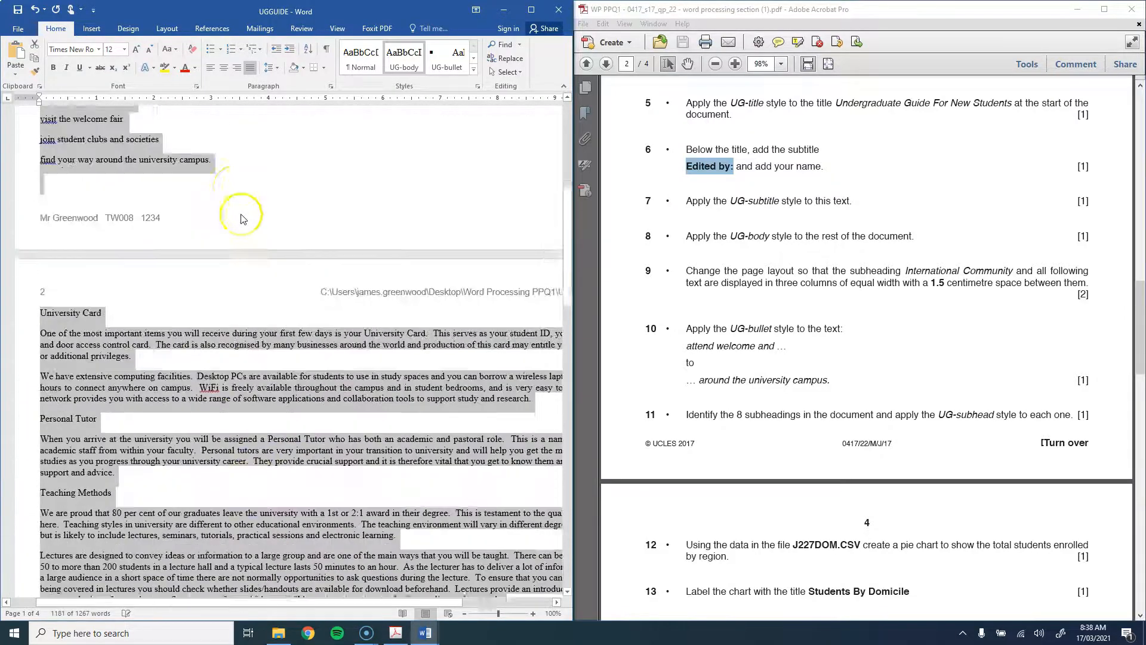
scroll(206, 141, "up", 1)
left_click(167, 28)
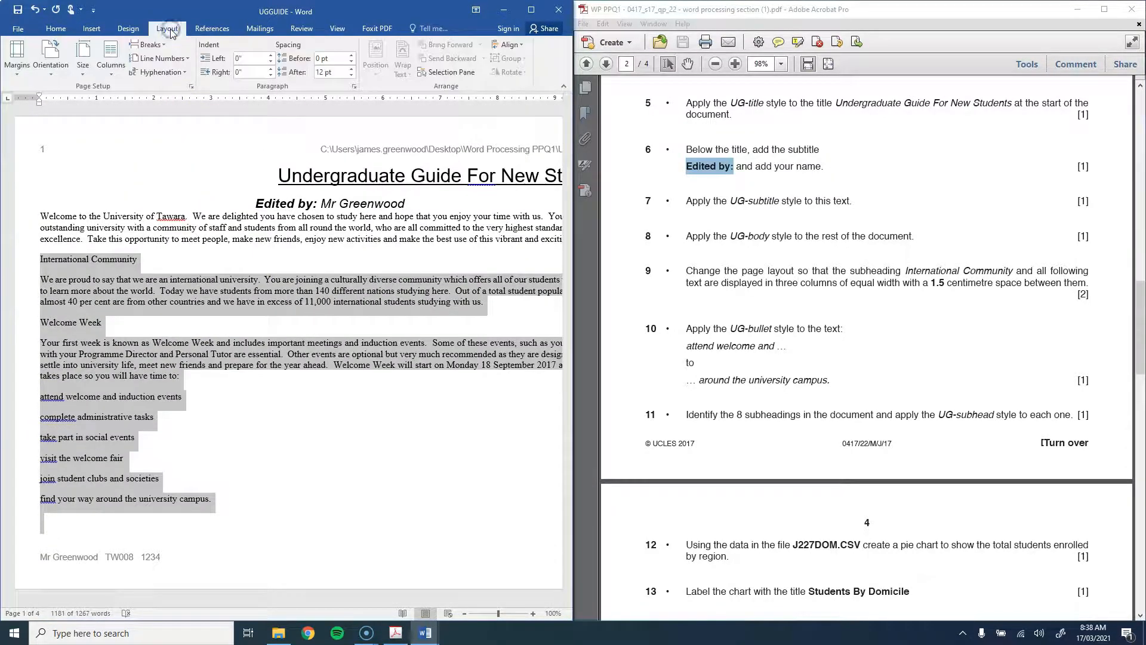
left_click(105, 75)
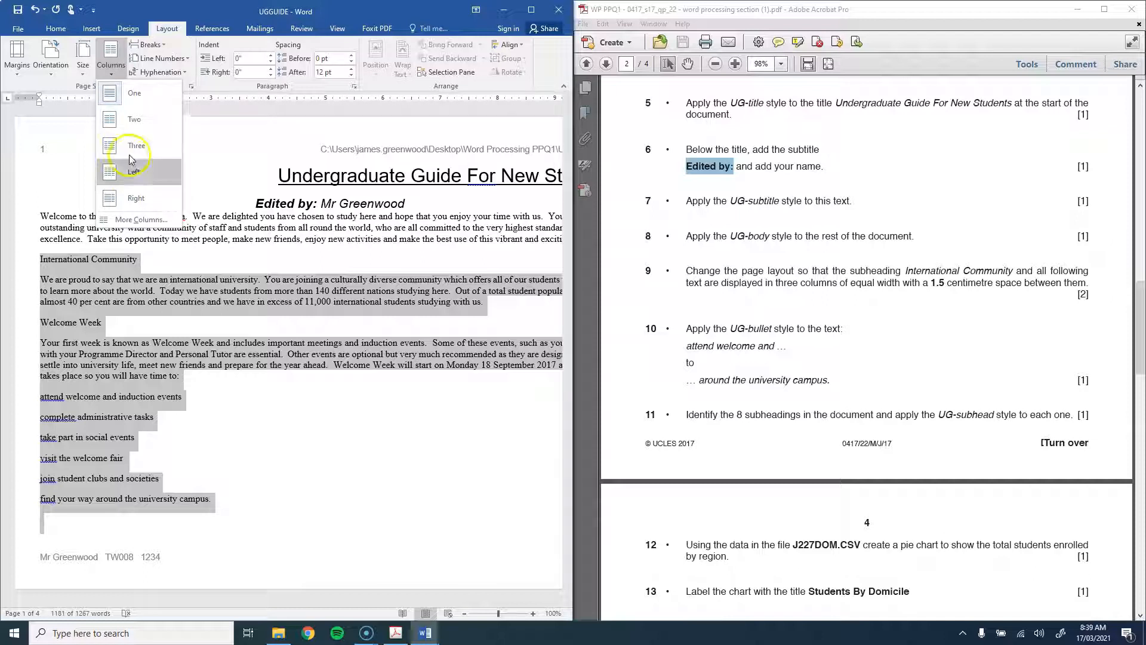
left_click(141, 219)
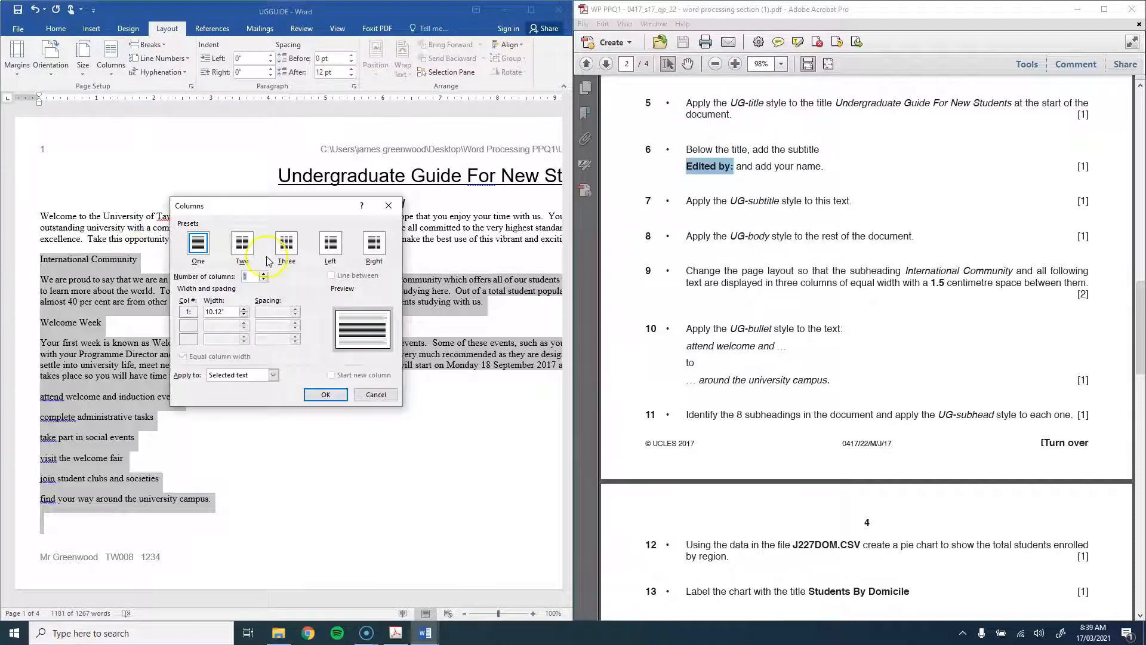
left_click(285, 245)
left_click_drag(273, 310, 231, 310)
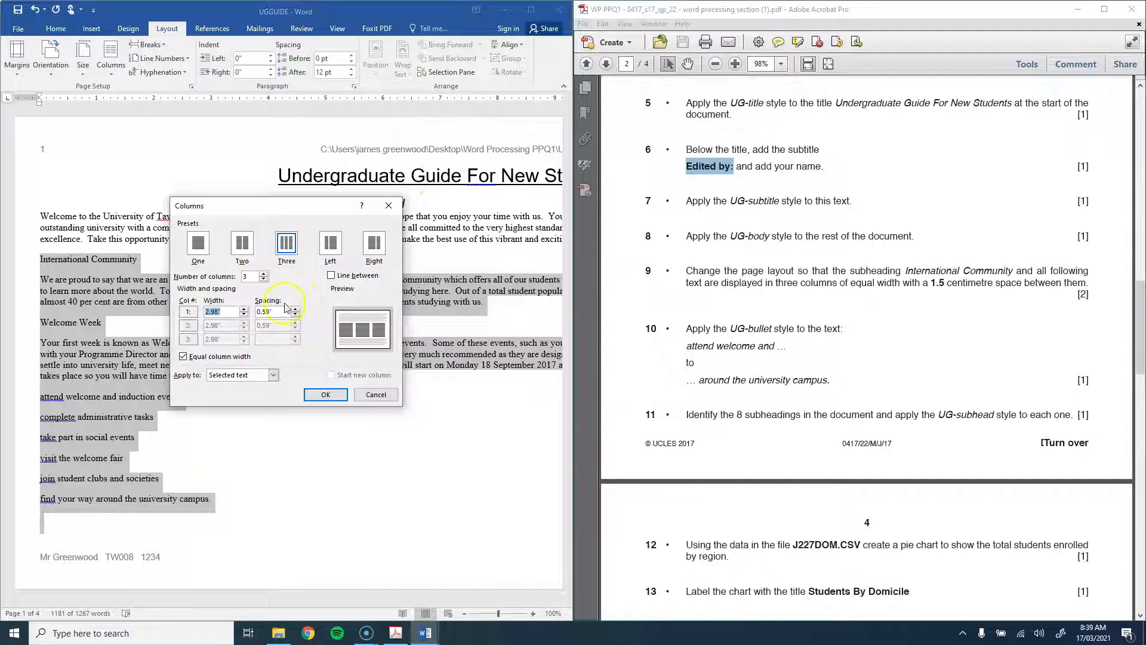
left_click(323, 396)
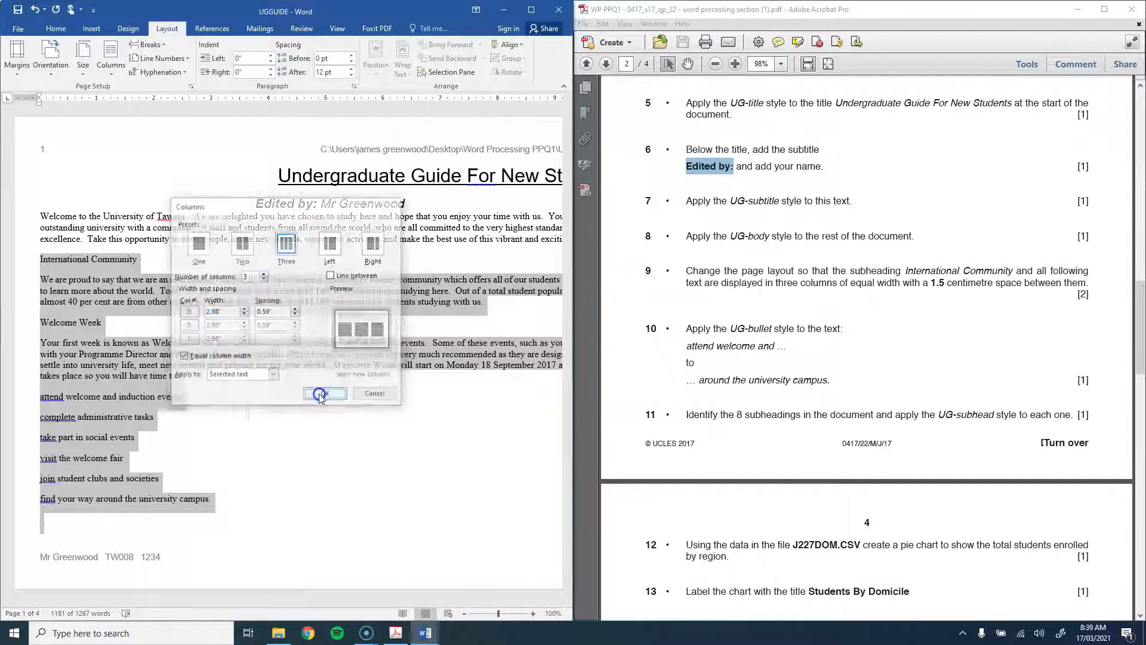
scroll(427, 312, "down", 10)
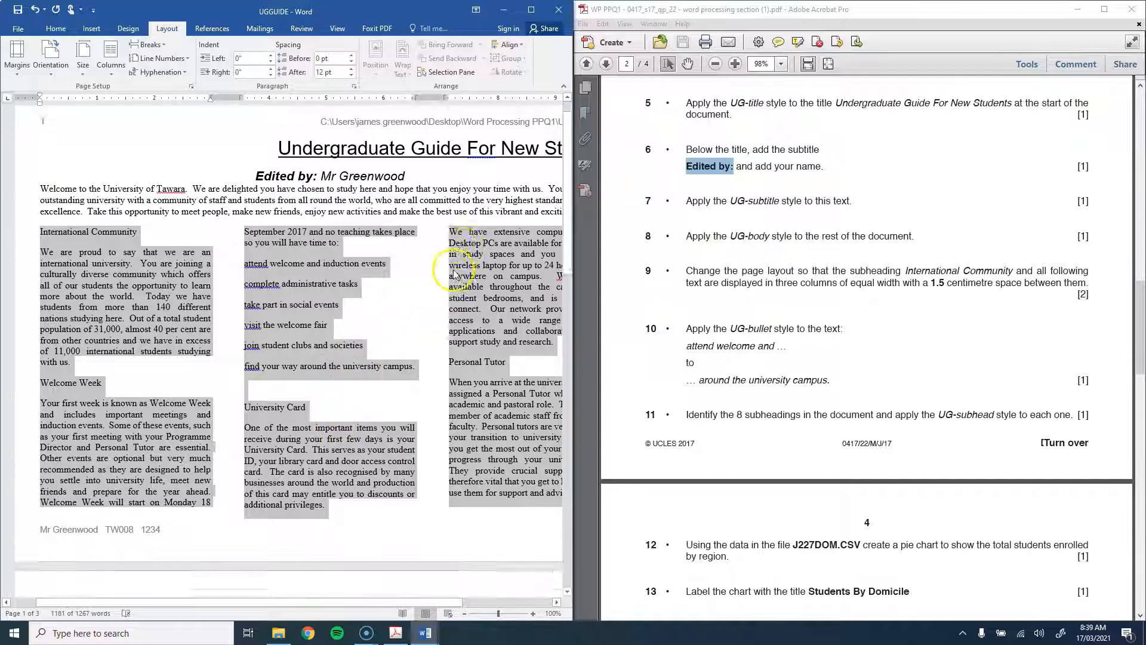
scroll(448, 269, "up", 6)
scroll(452, 273, "up", 10)
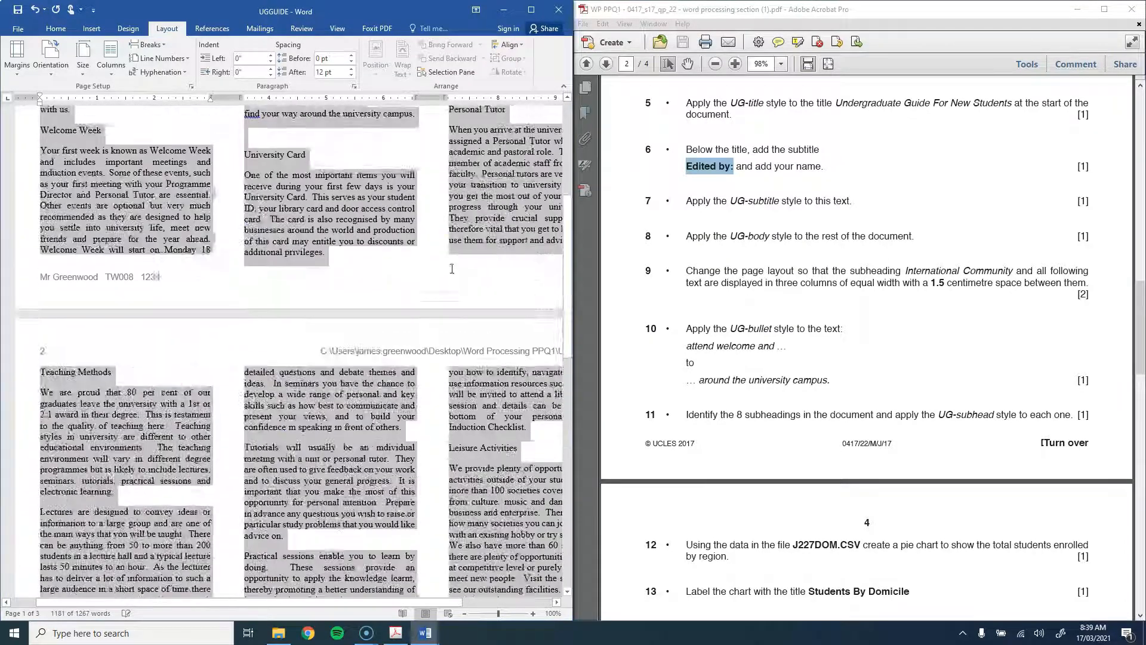
Step: Apply UG-bullet to the six lines from 'attend welcome and induction events' to 'around the university campus'
left_click(442, 314)
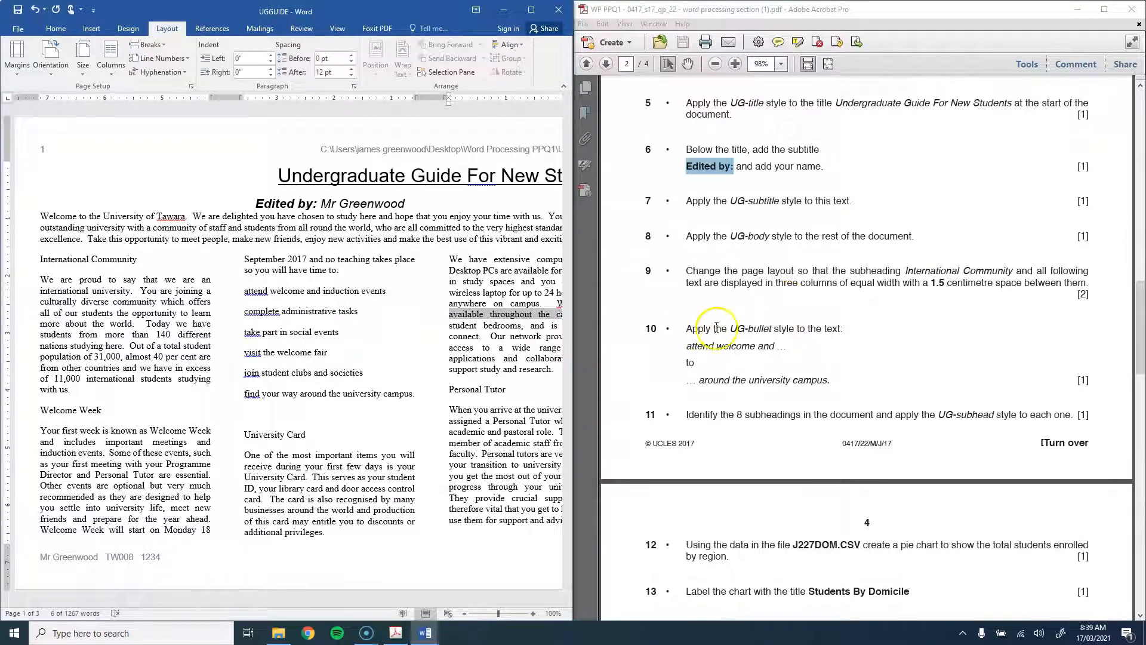
left_click_drag(233, 294, 409, 394)
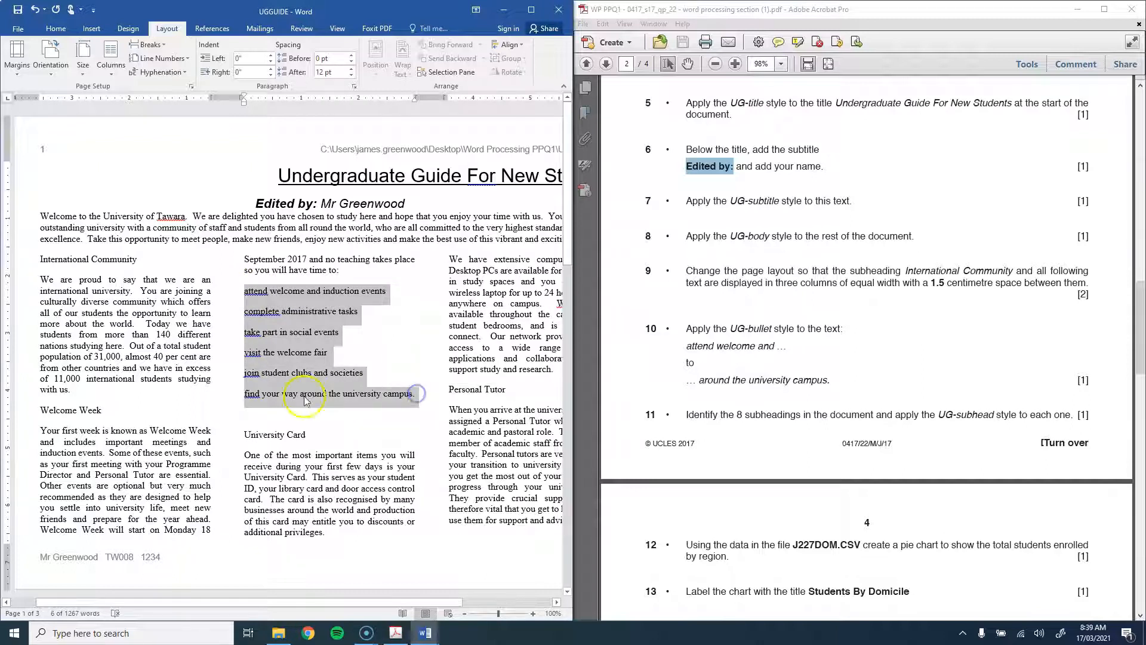
left_click(53, 28)
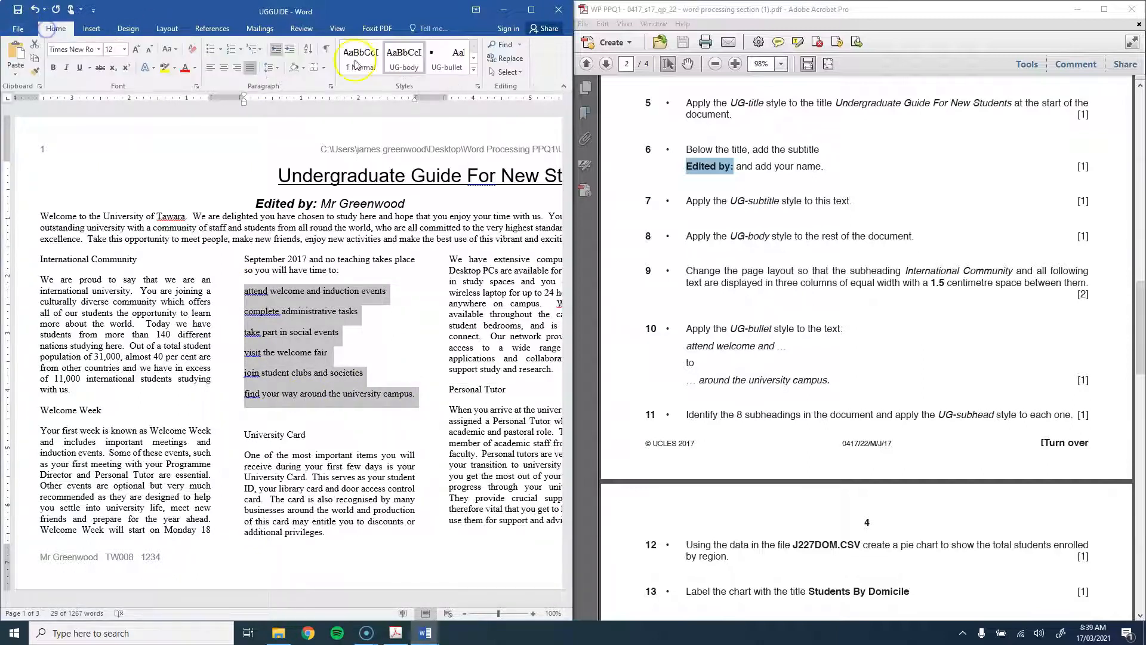
left_click(448, 57)
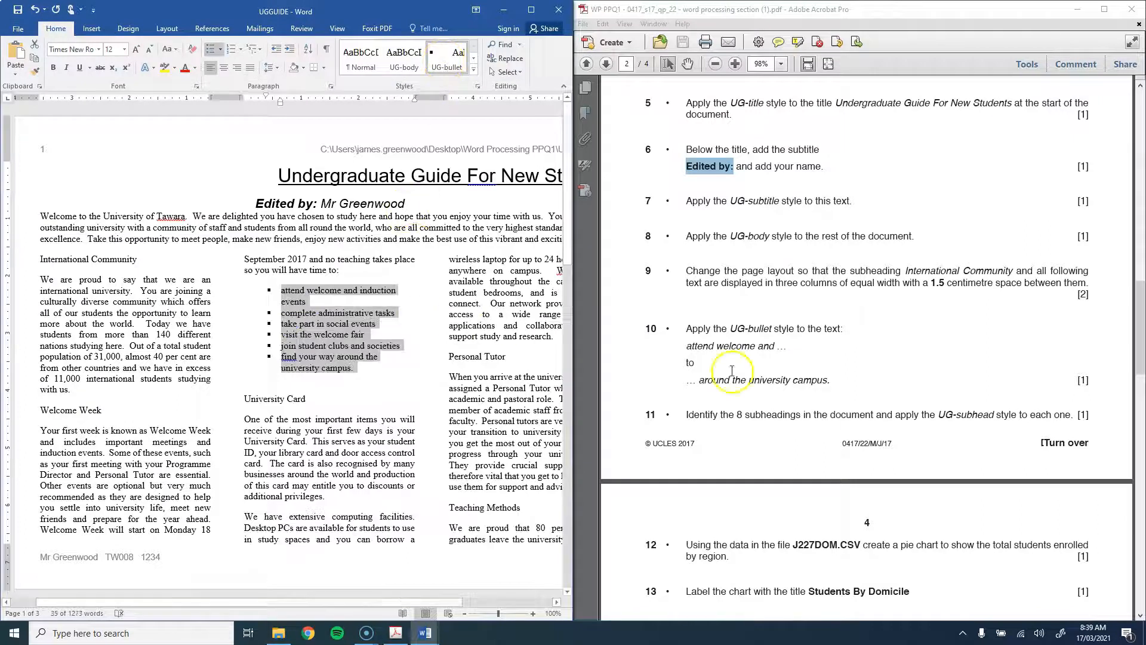
scroll(733, 372, "down", 3)
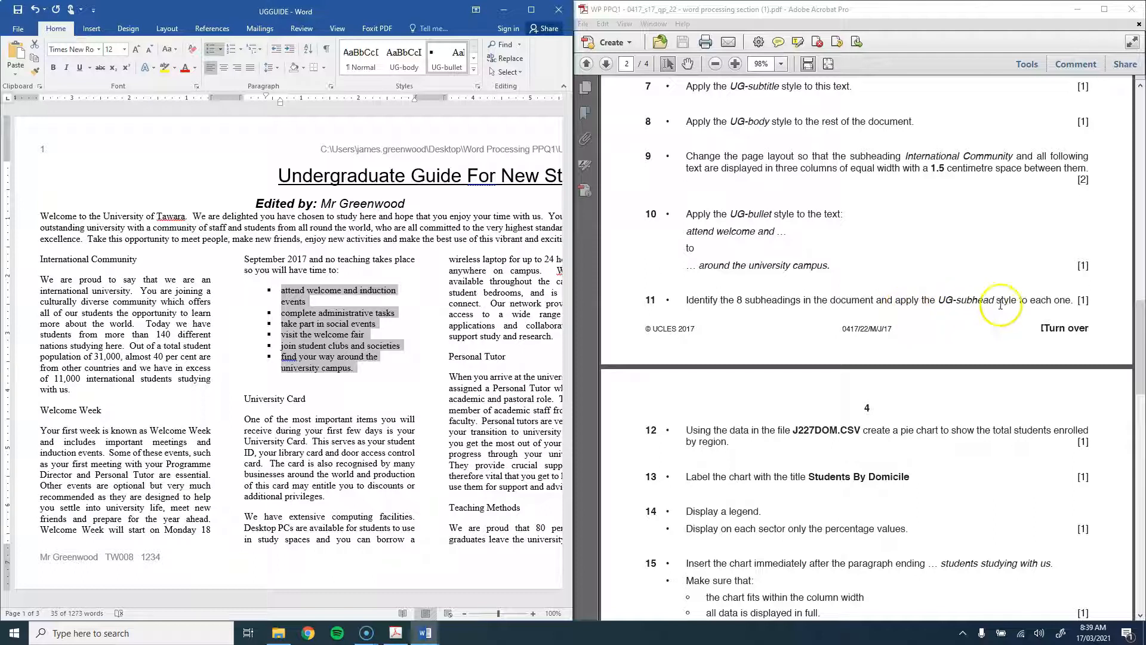
Step: Select the subheadings International Community, Welcome Week, University Card, Personal Tutor, Teaching Methods, Libraries, Leisure Activities, Computing Services
left_click(22, 259)
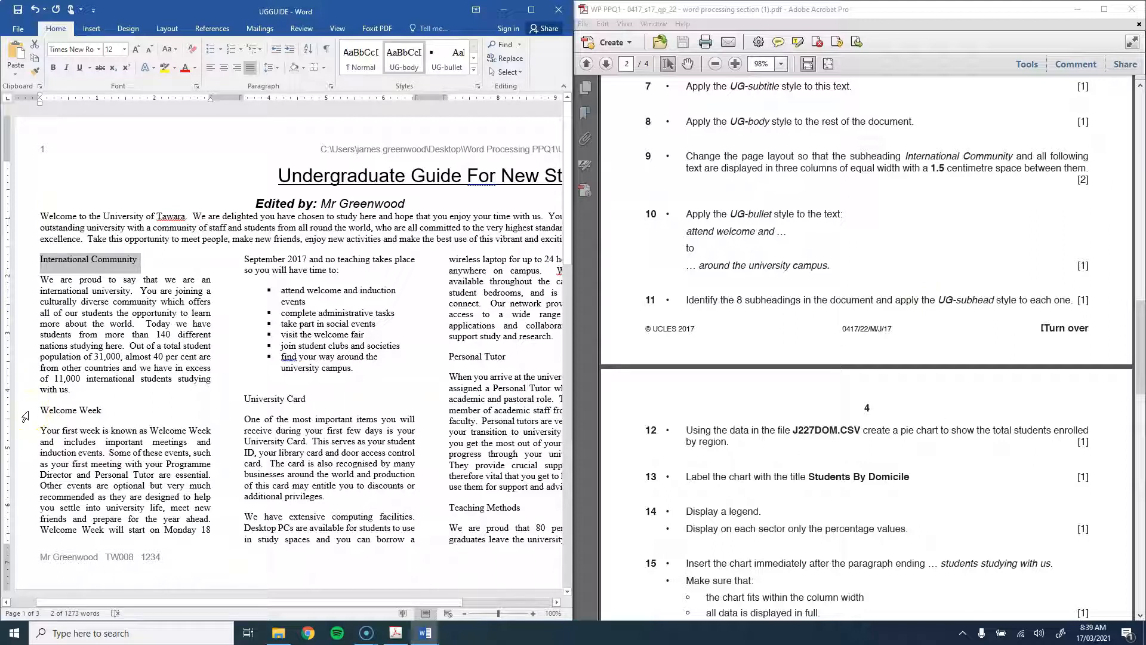
left_click(26, 411, "ctrl")
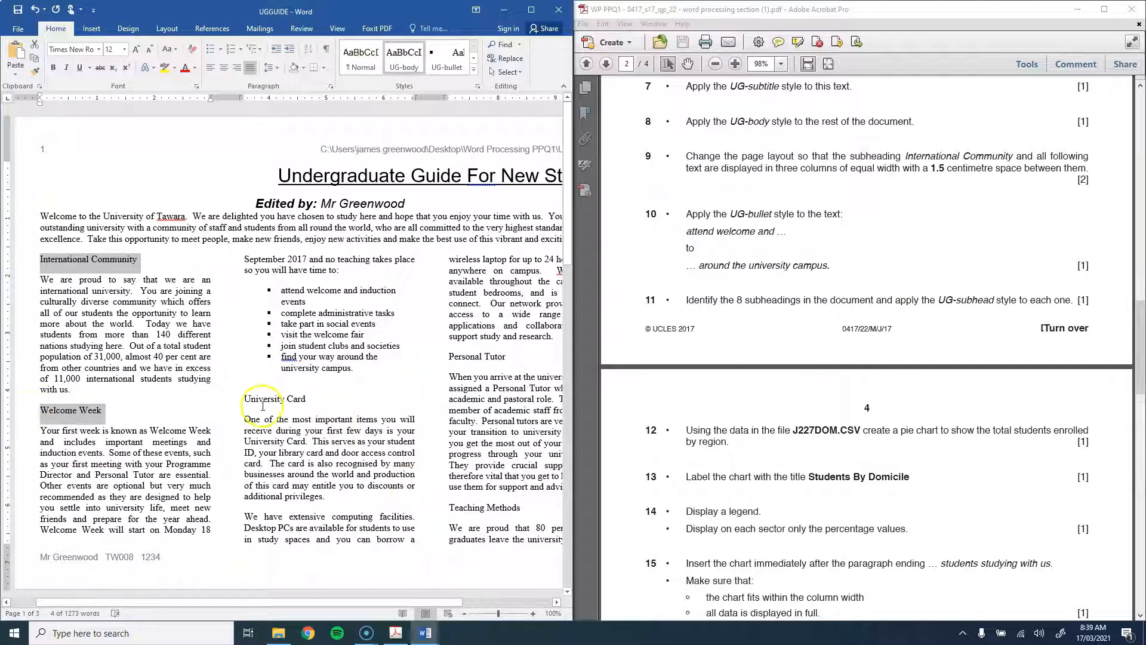
left_click(230, 403, "ctrl")
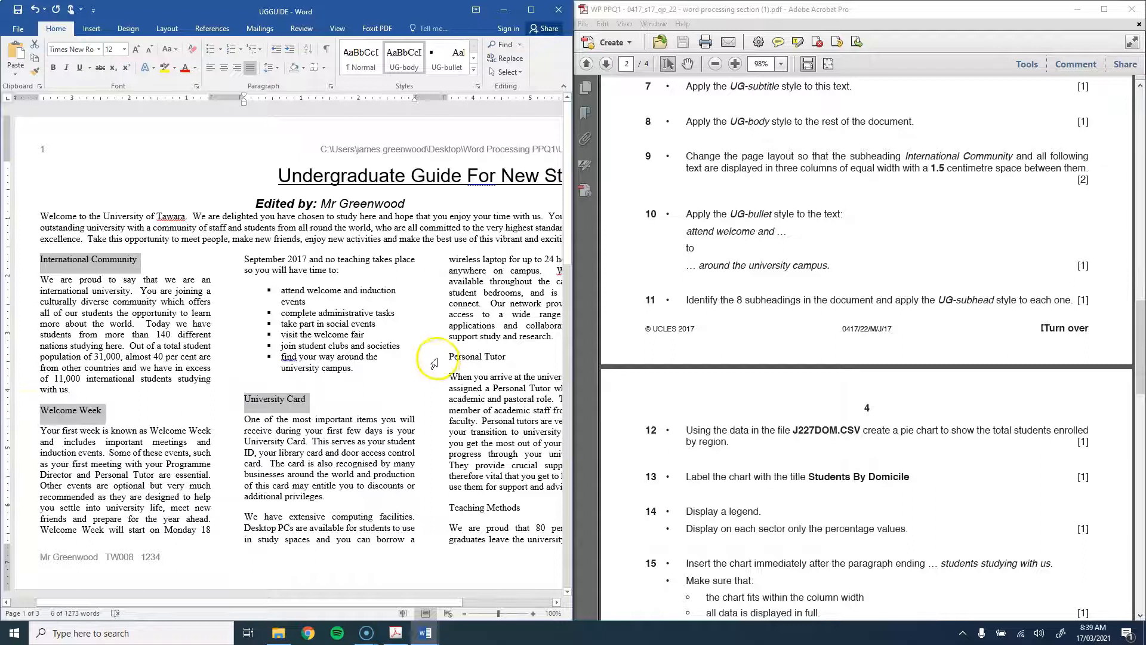
left_click(437, 358, "ctrl")
left_click(437, 508, "ctrl")
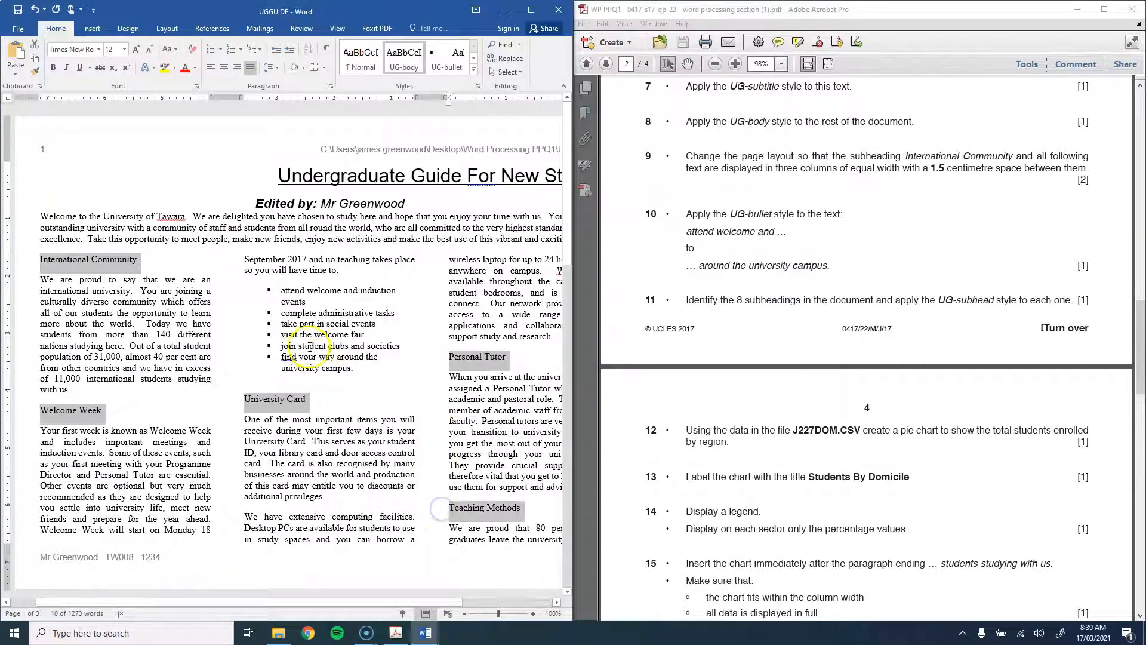
scroll(306, 344, "down", 5)
scroll(307, 344, "down", 5)
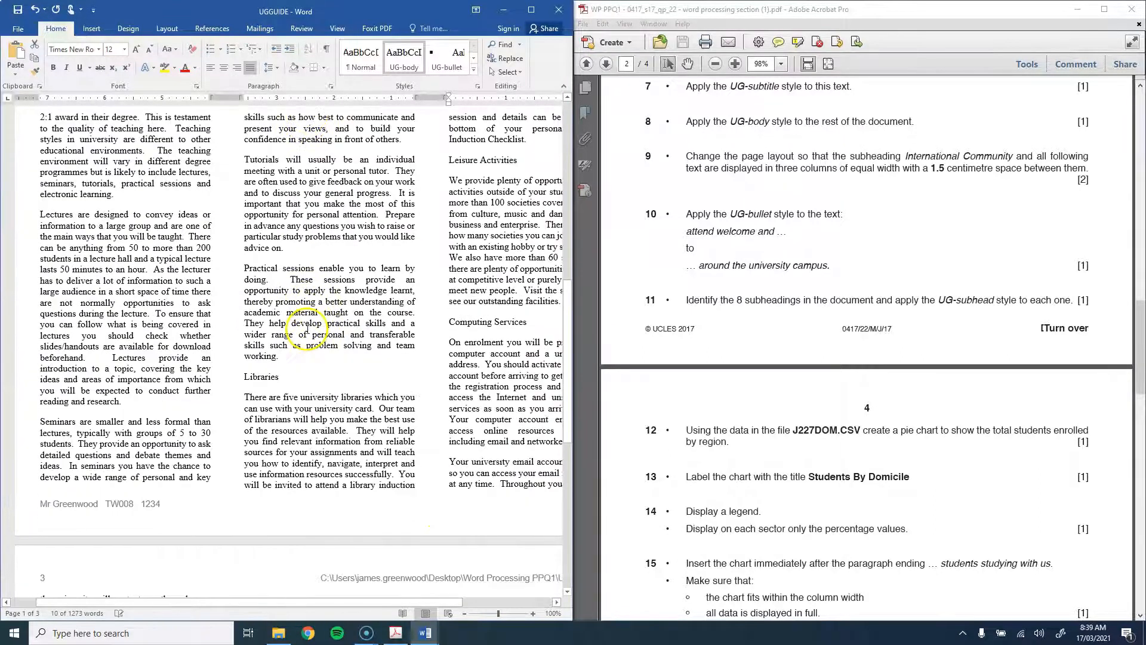
left_click(233, 380, "ctrl")
left_click(438, 160, "ctrl")
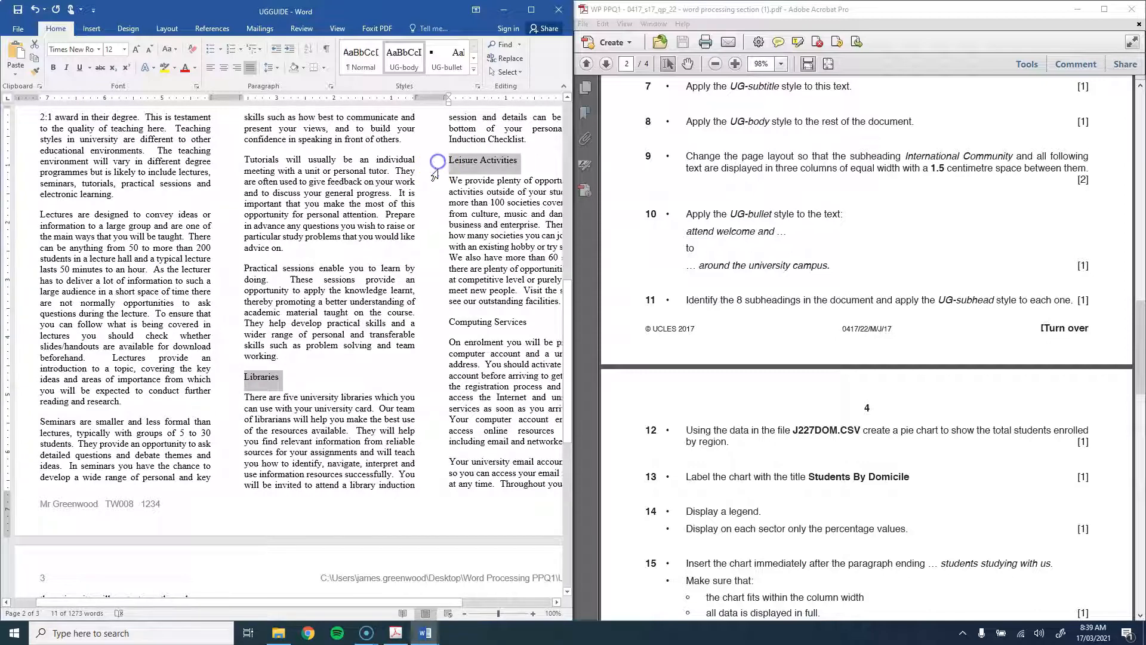
left_click(440, 322, "ctrl")
scroll(429, 340, "down", 9)
scroll(430, 339, "up", 19)
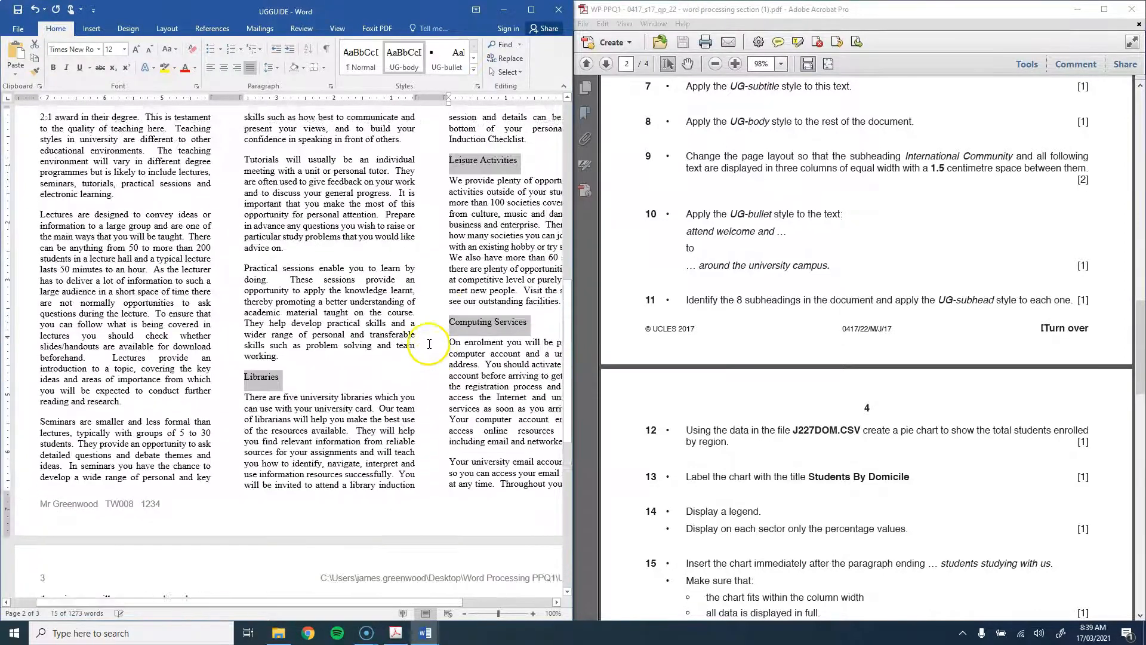
scroll(430, 339, "up", 2)
Step: Apply the UG-subheading style to all the selected subheadings
left_click(474, 70)
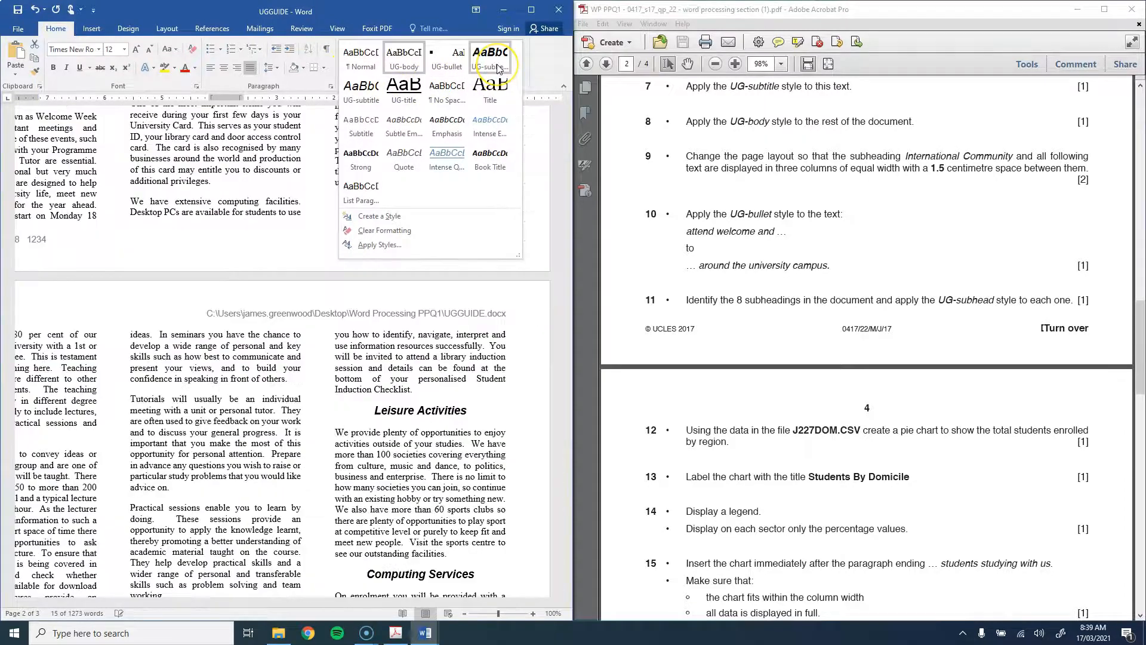
left_click(497, 65)
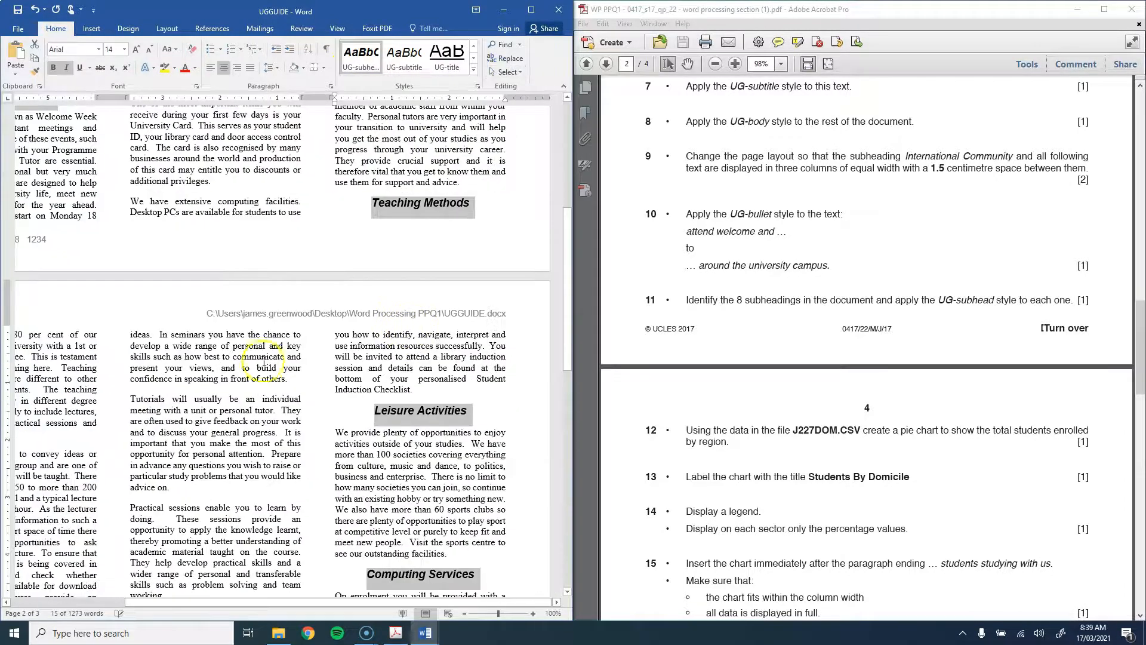
scroll(287, 412, "up", 5)
scroll(285, 412, "up", 1)
left_click(238, 403)
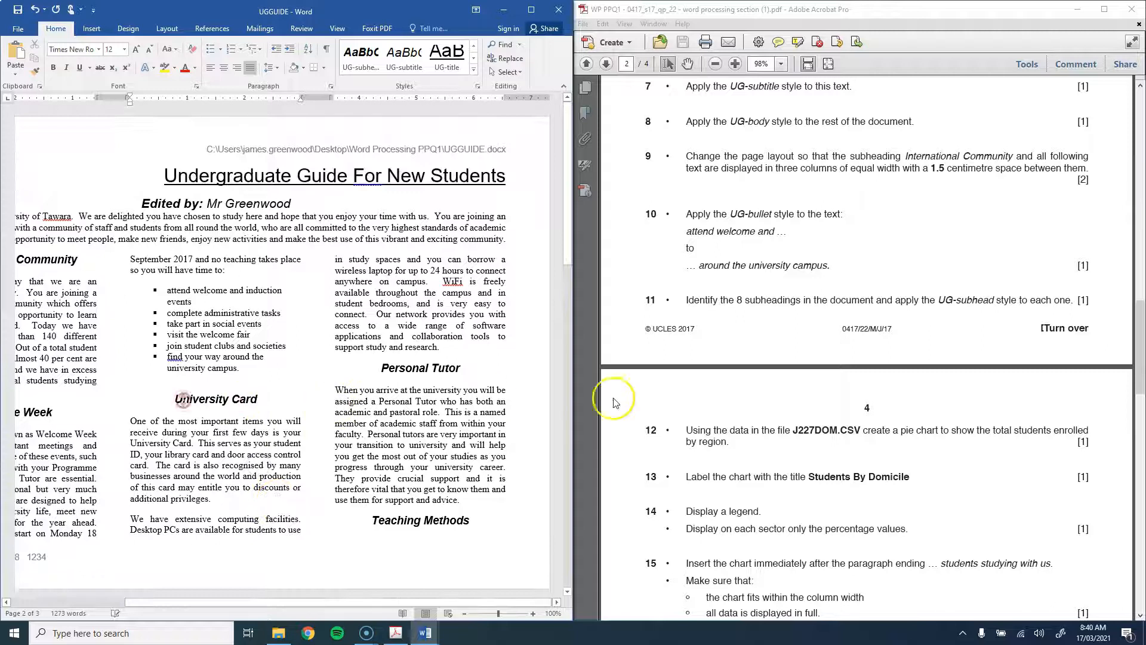
left_click(721, 435)
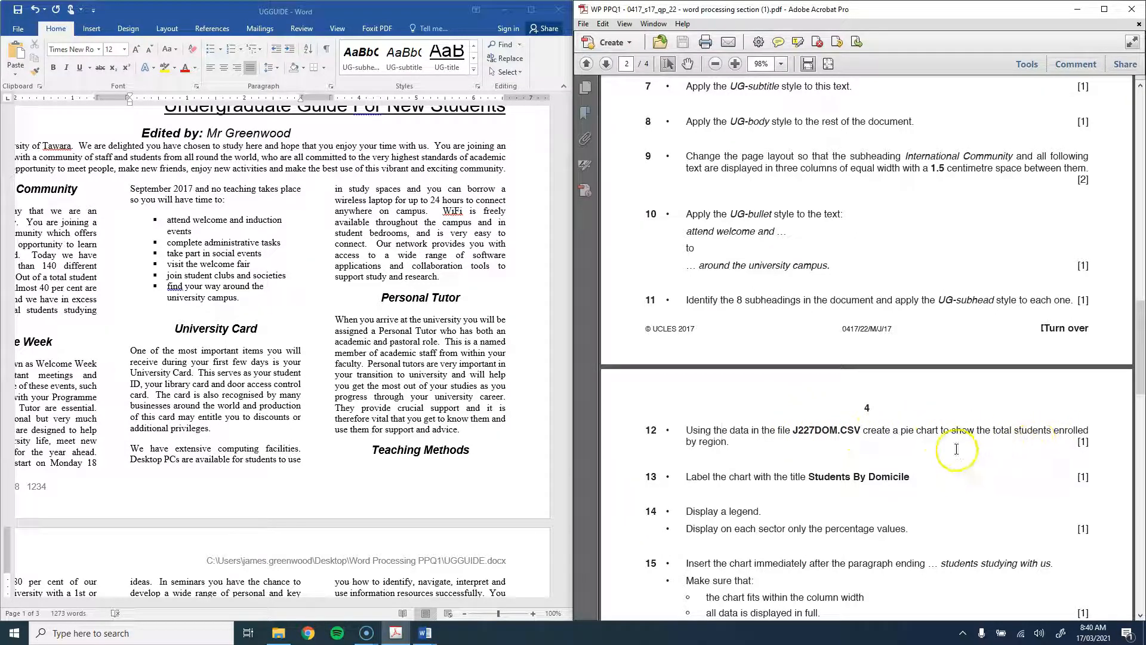
Step: Open the J227DOM data file from the Word Processing PPQ1 folder in Excel and bring its window into view
left_click(279, 632)
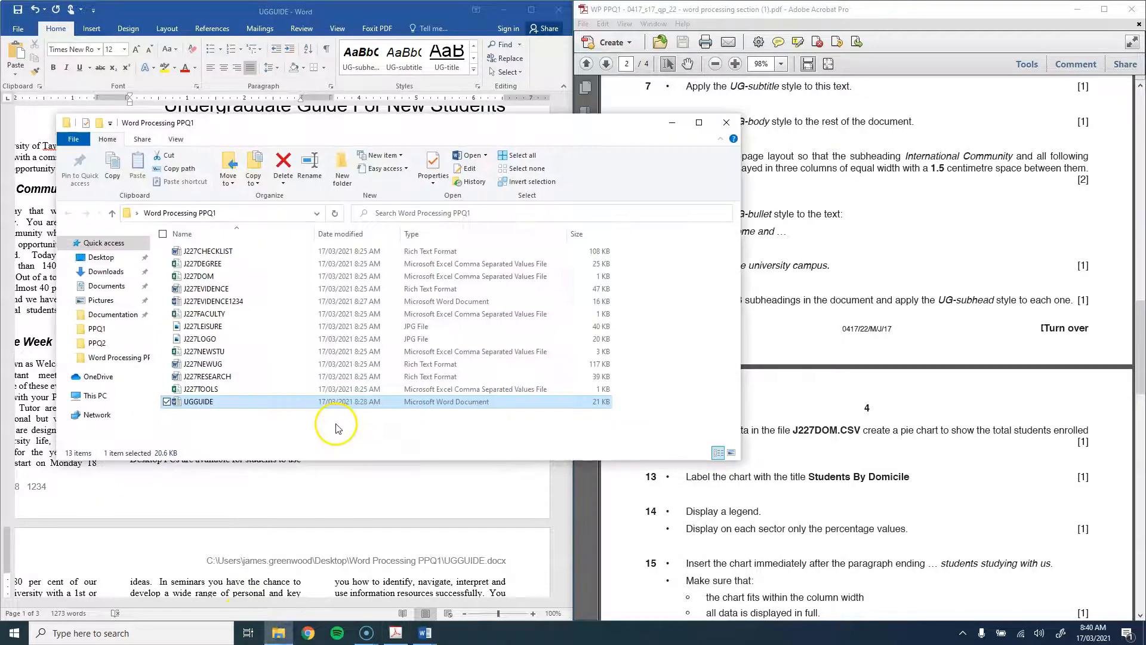
double_click(209, 277)
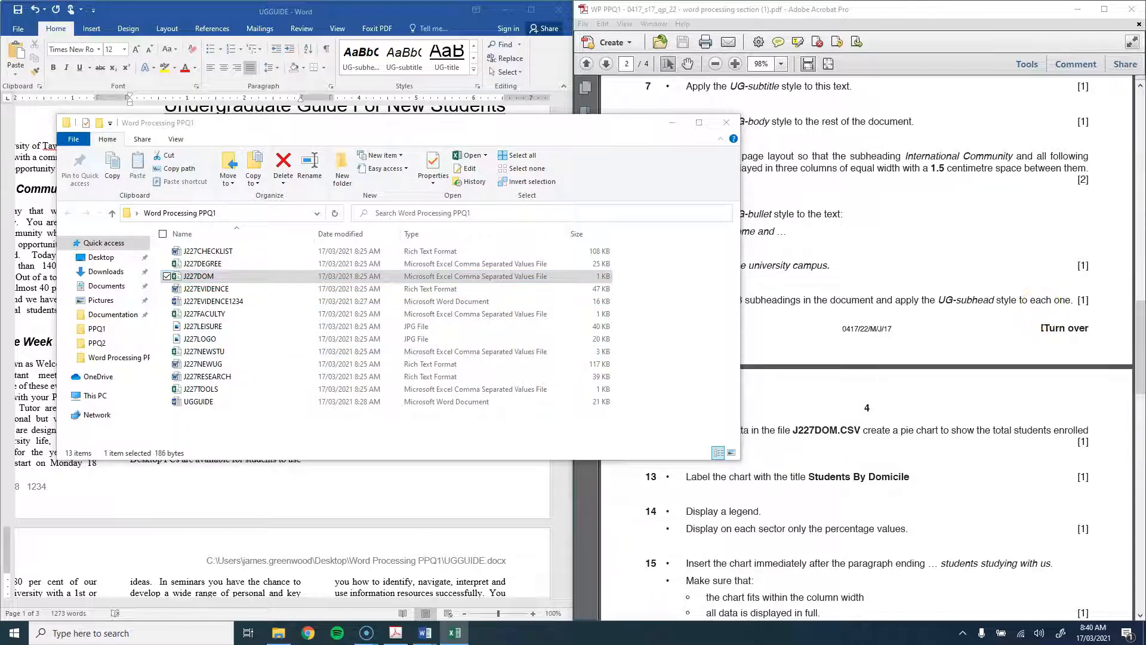
left_click_drag(1145, 192, 366, 91)
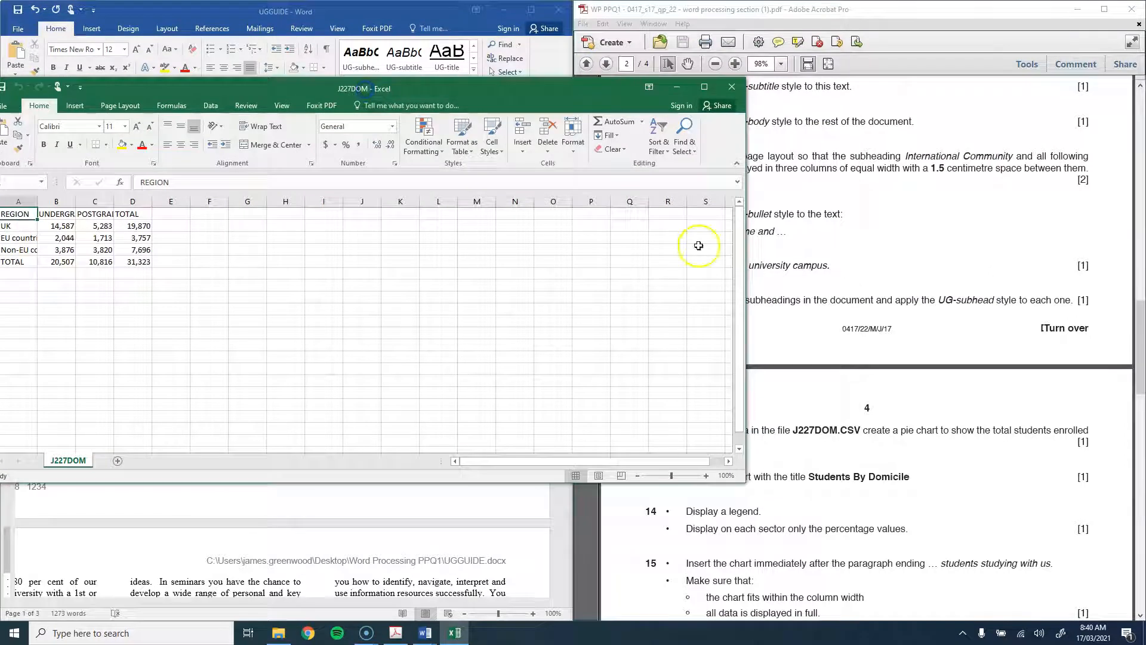
Step: Select the region names A1:A4 plus the TOTAL figures D1:D4, then narrow the Excel window
left_click(951, 460)
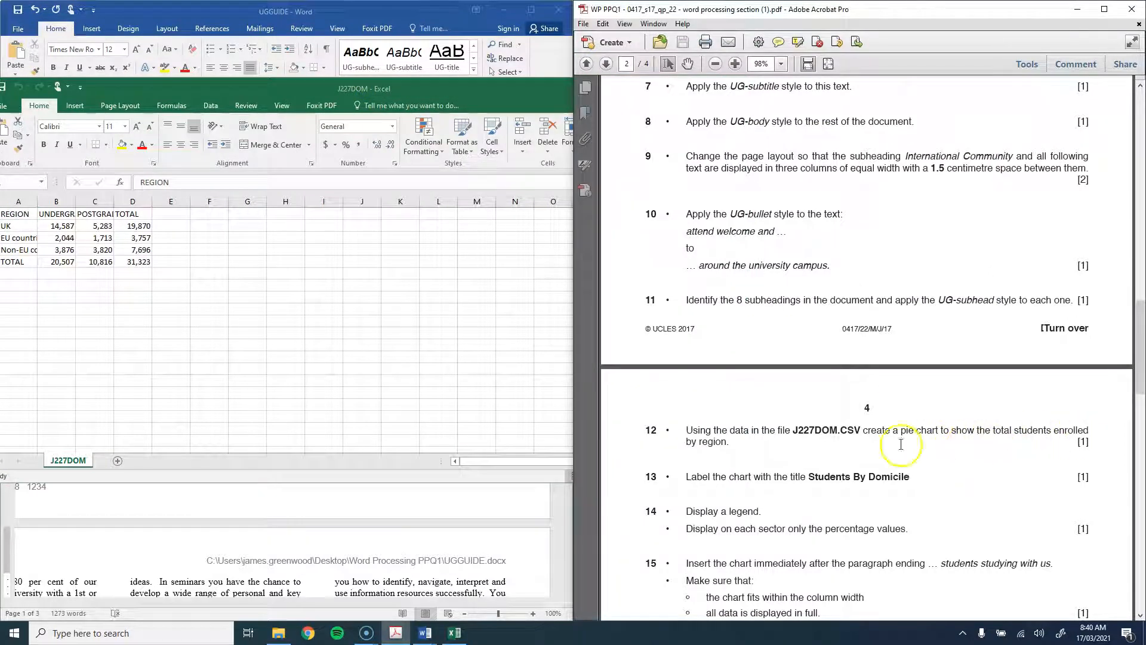
left_click_drag(303, 88, 421, 83)
left_click_drag(173, 209, 204, 251)
left_click_drag(135, 209, 126, 255)
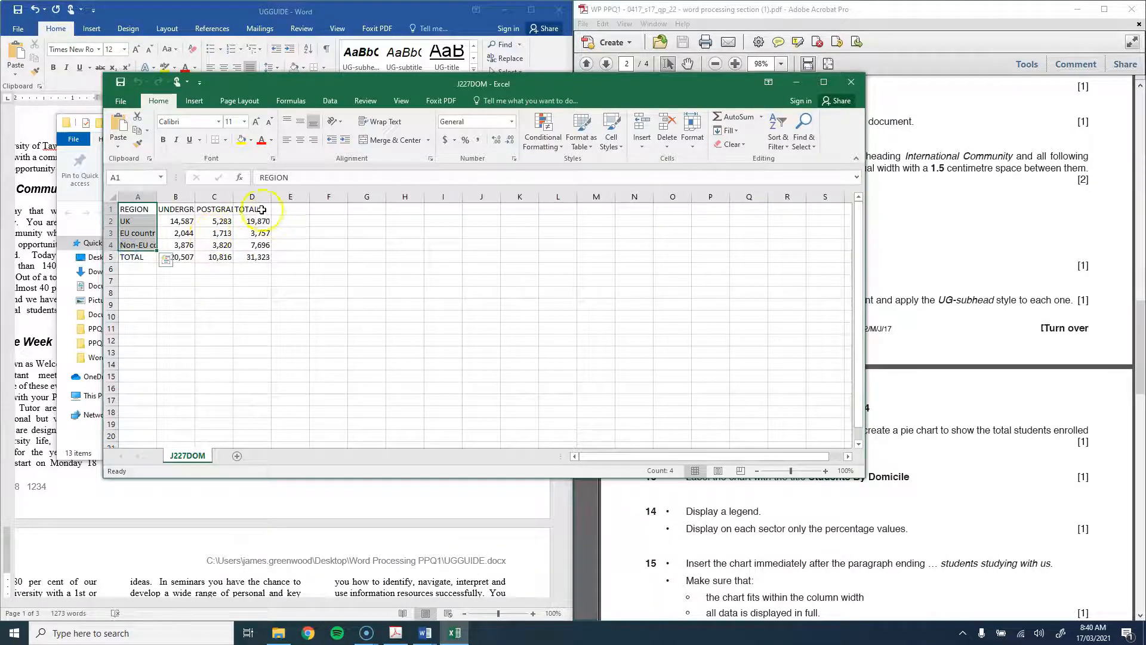
left_click_drag(256, 207, 256, 231)
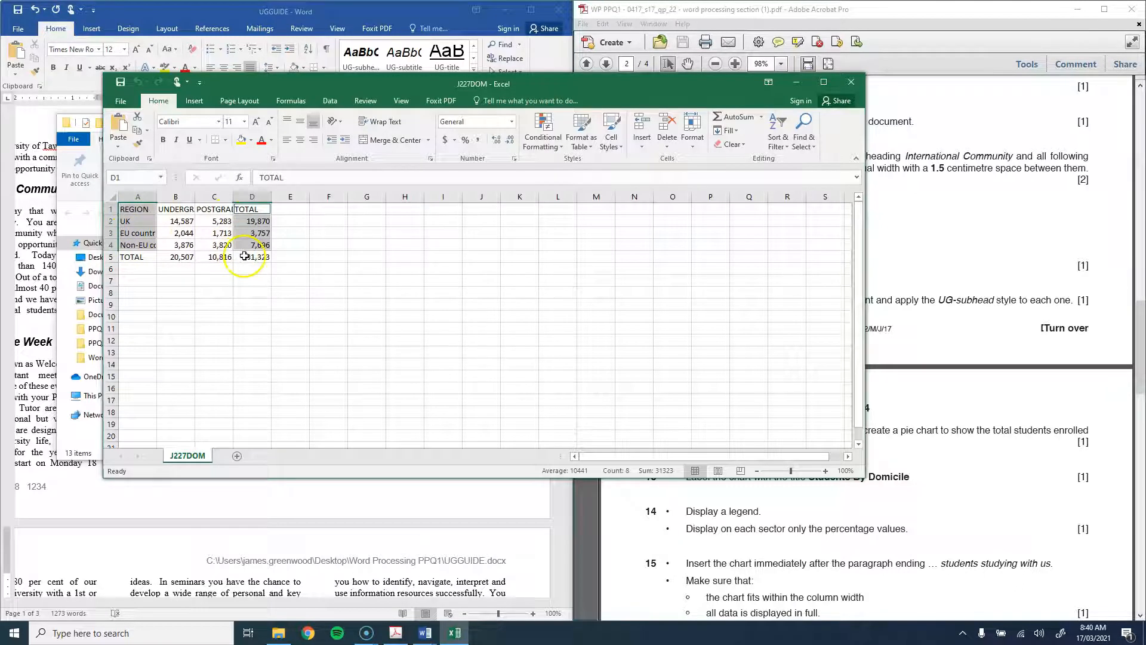
left_click_drag(865, 302, 574, 315)
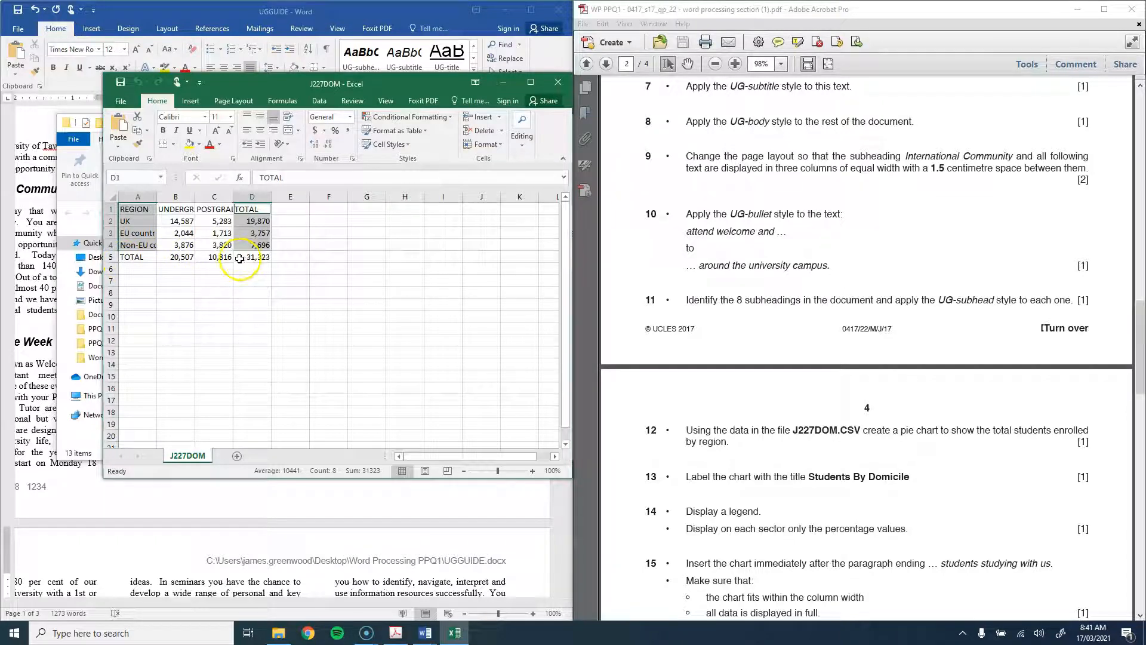
Step: Insert a 2-D pie chart of the region totals and move it up and right
left_click(190, 100)
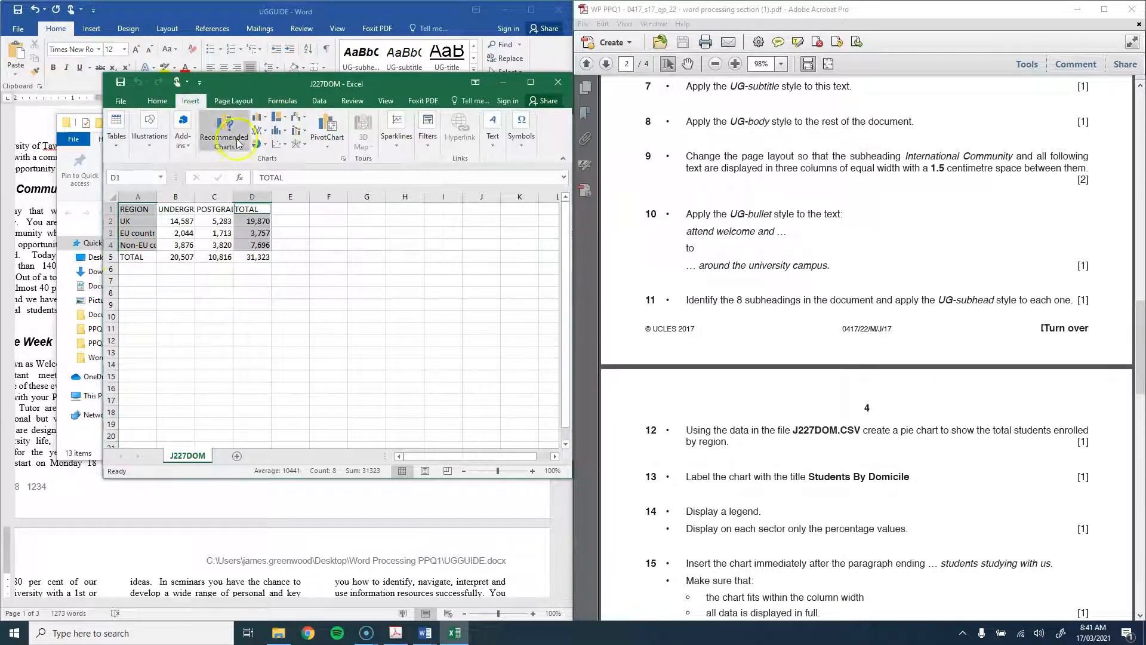
left_click(258, 148)
left_click(263, 180)
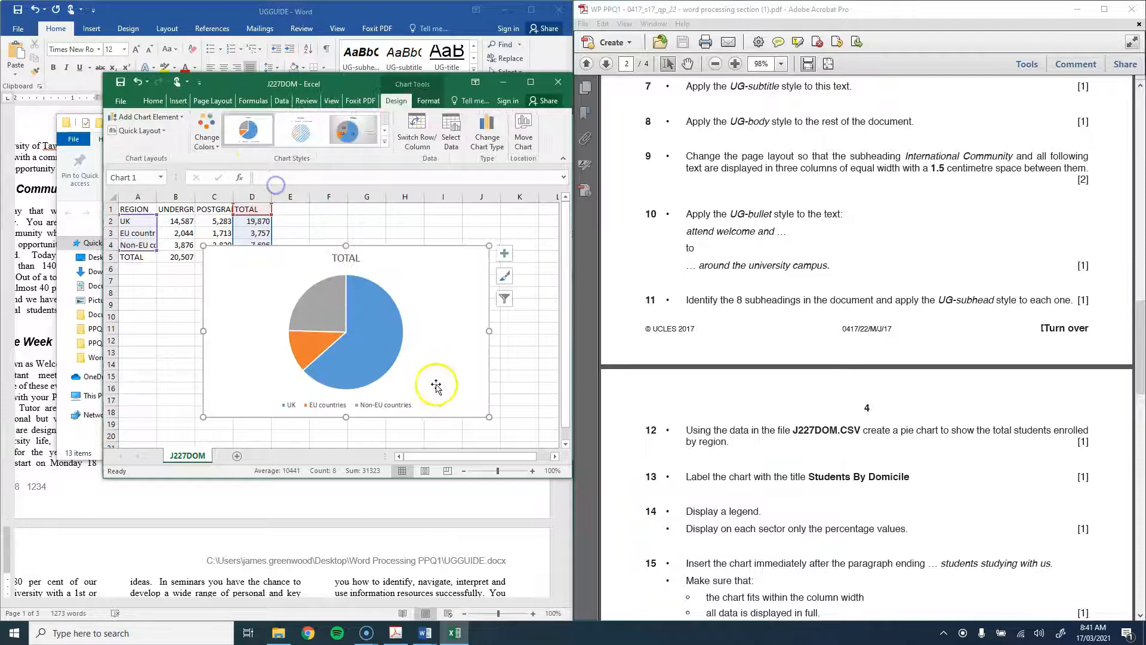
left_click_drag(441, 325, 528, 297)
left_click(176, 233)
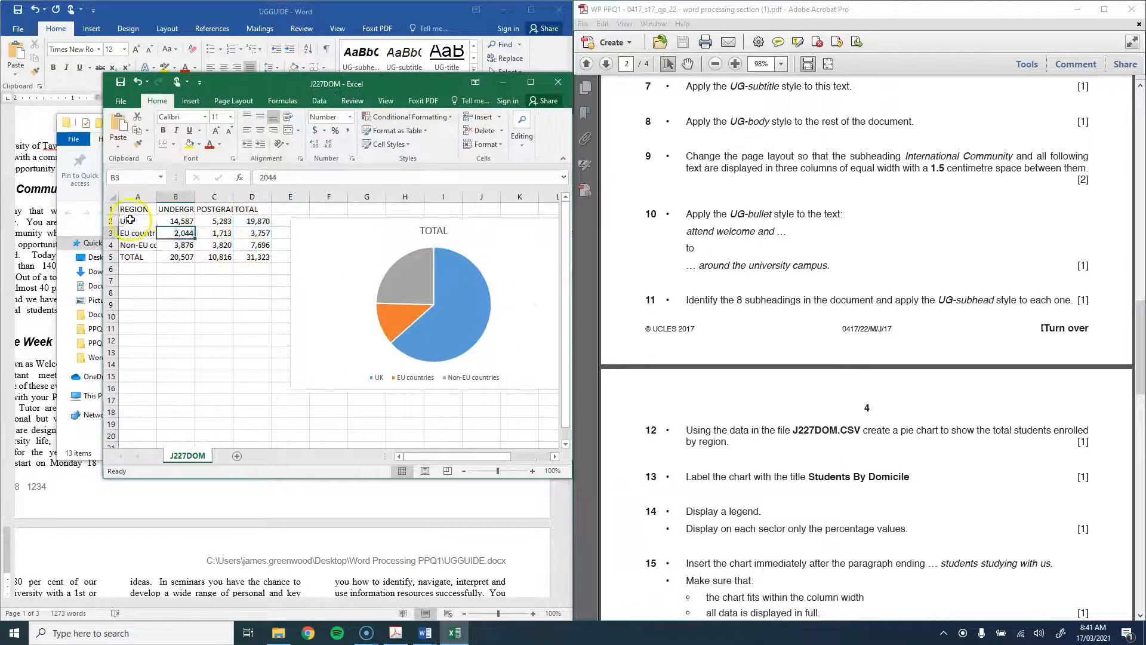
Step: Insert a second pie chart including the grand total row, then delete it as faulty
left_click_drag(139, 212, 139, 248)
left_click_drag(253, 213, 256, 258)
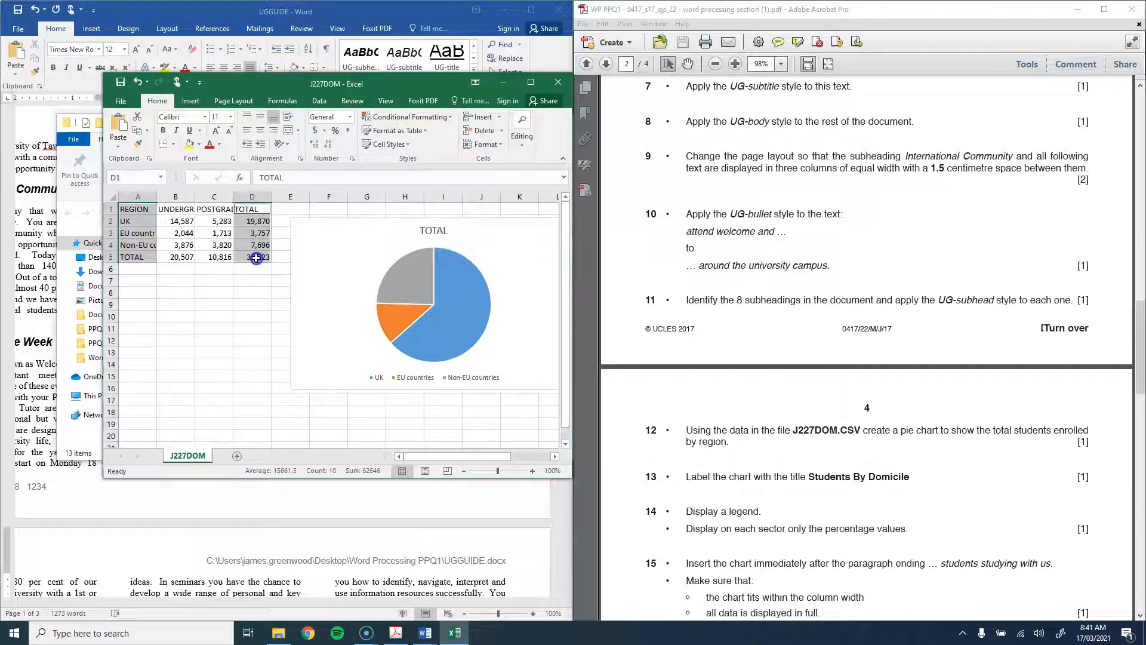
left_click(187, 107)
left_click(260, 130)
left_click(270, 176)
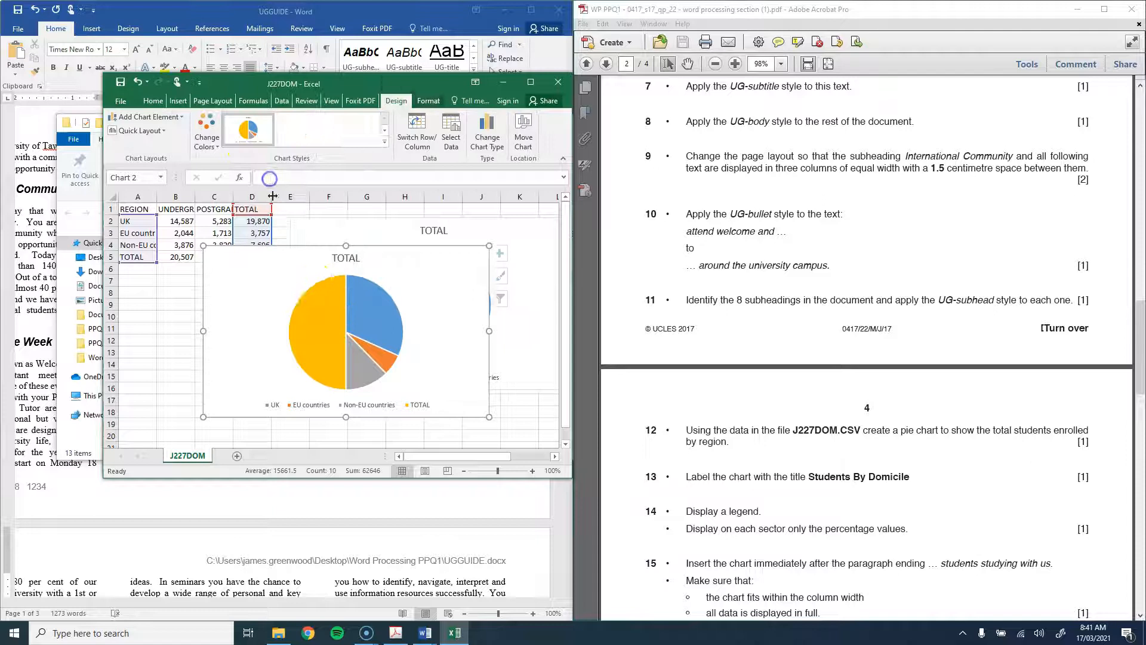
left_click_drag(445, 298, 365, 341)
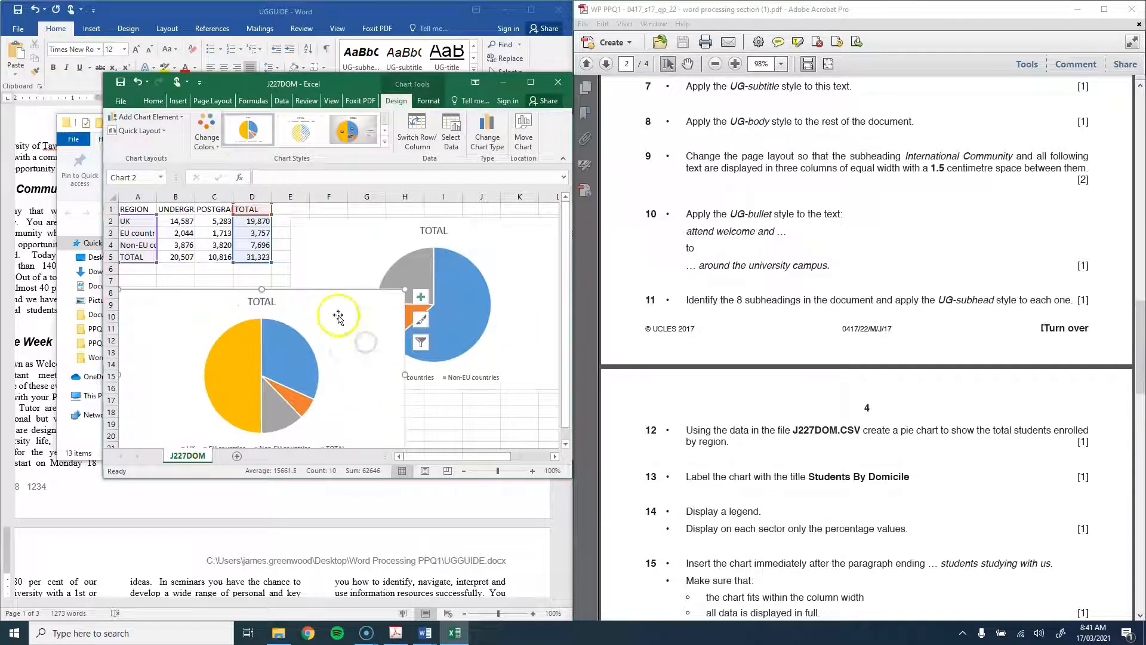
scroll(337, 316, "down", 1)
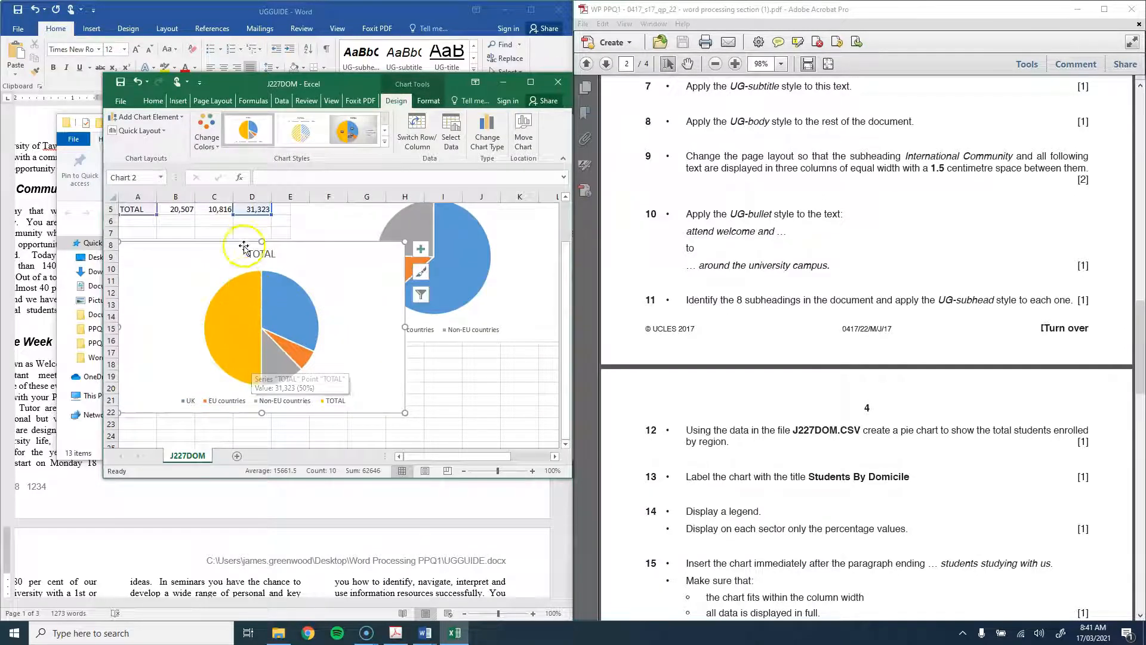
scroll(243, 246, "up", 1)
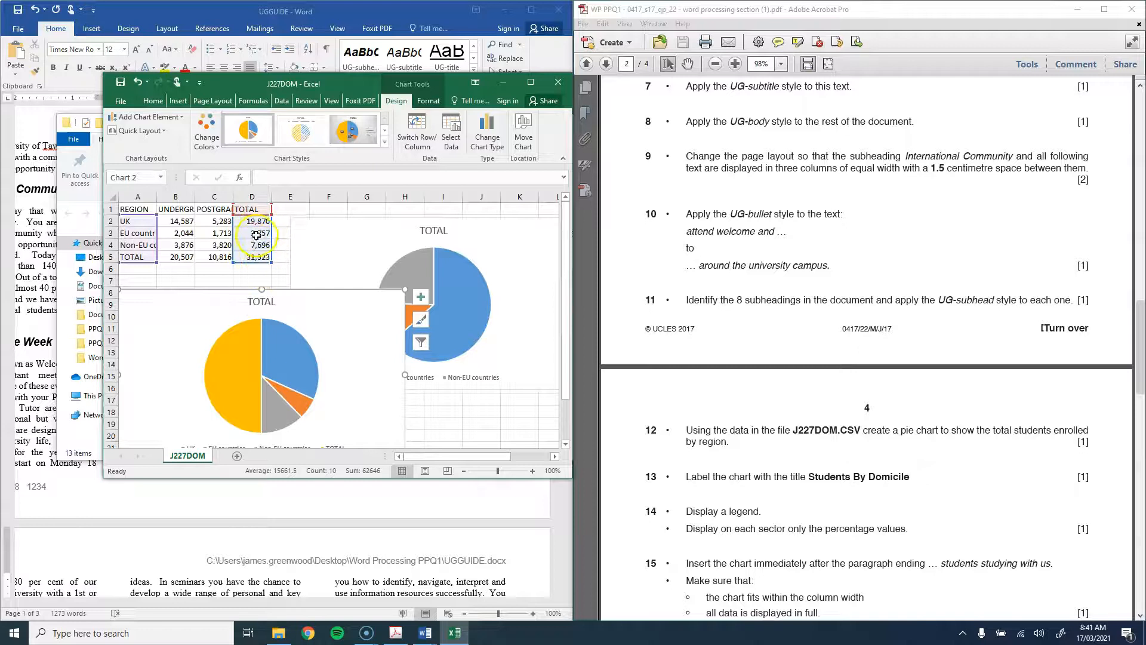
key("Delete")
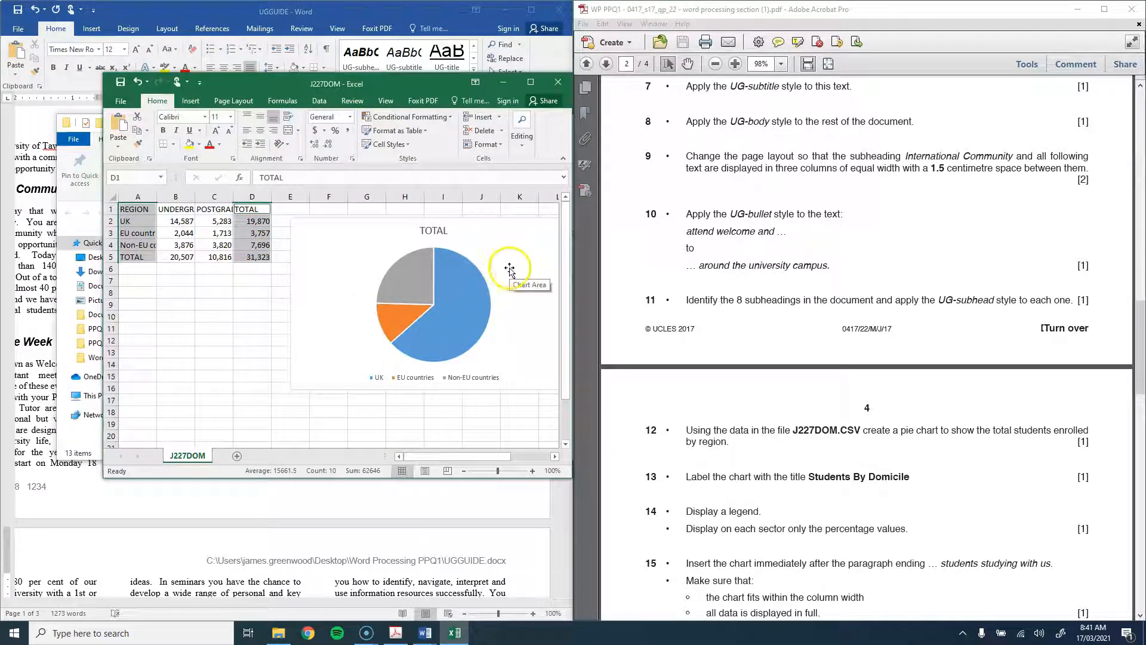
Step: Reposition the remaining pie chart and begin retyping its TOTAL title
left_click_drag(535, 267, 443, 295)
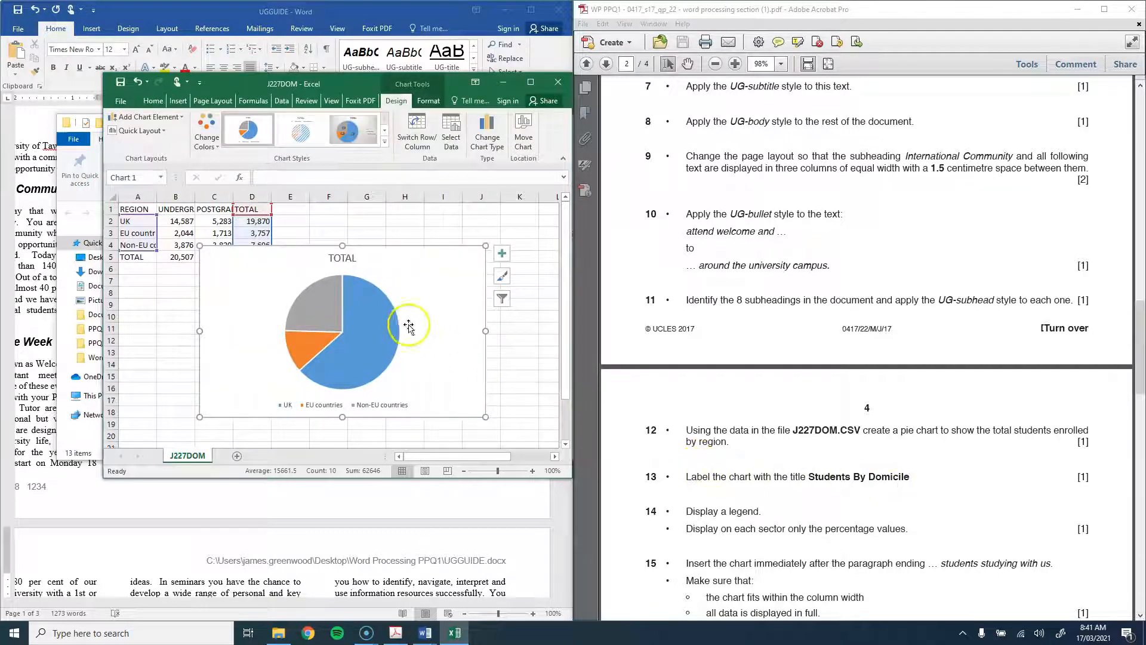
double_click(342, 259)
double_click(342, 258)
type("Students By Domicile")
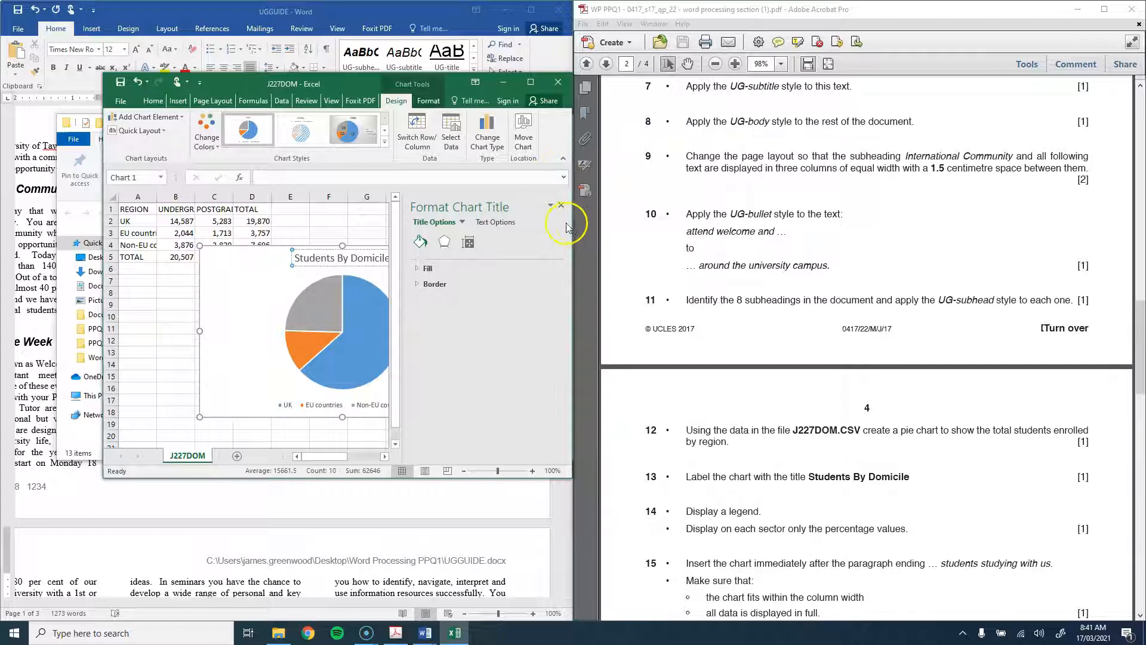
Step: Move Excel left and widen it to show the whole Students By Domicile chart and legend
left_click_drag(317, 87, 275, 83)
left_click_drag(530, 181, 735, 179)
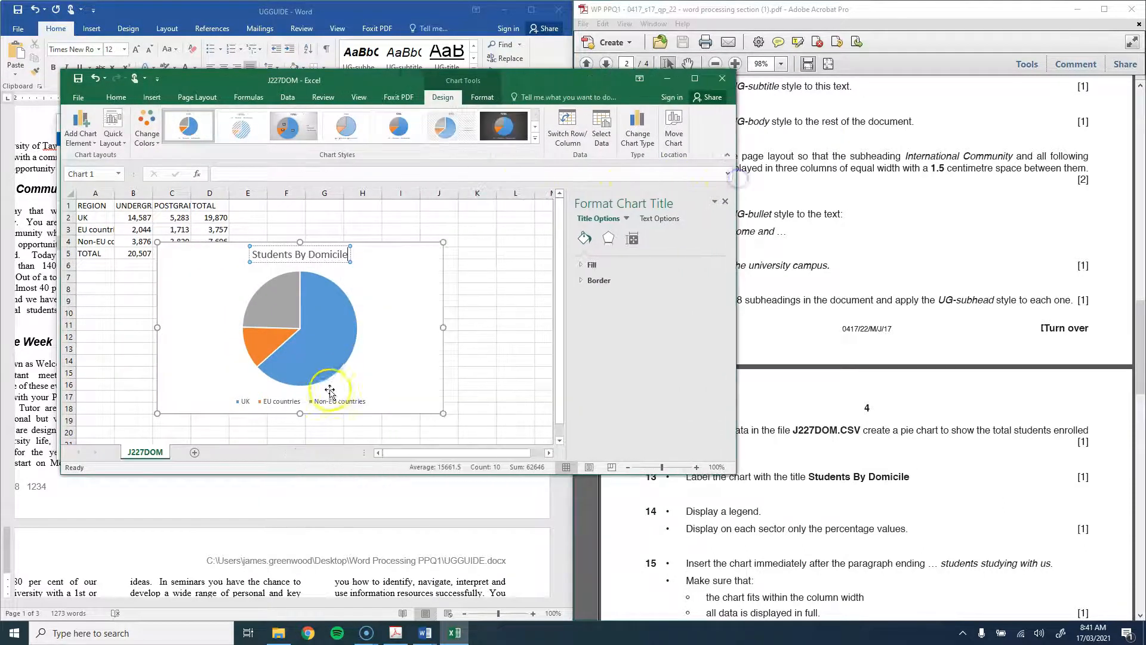
left_click(316, 398)
left_click(416, 392)
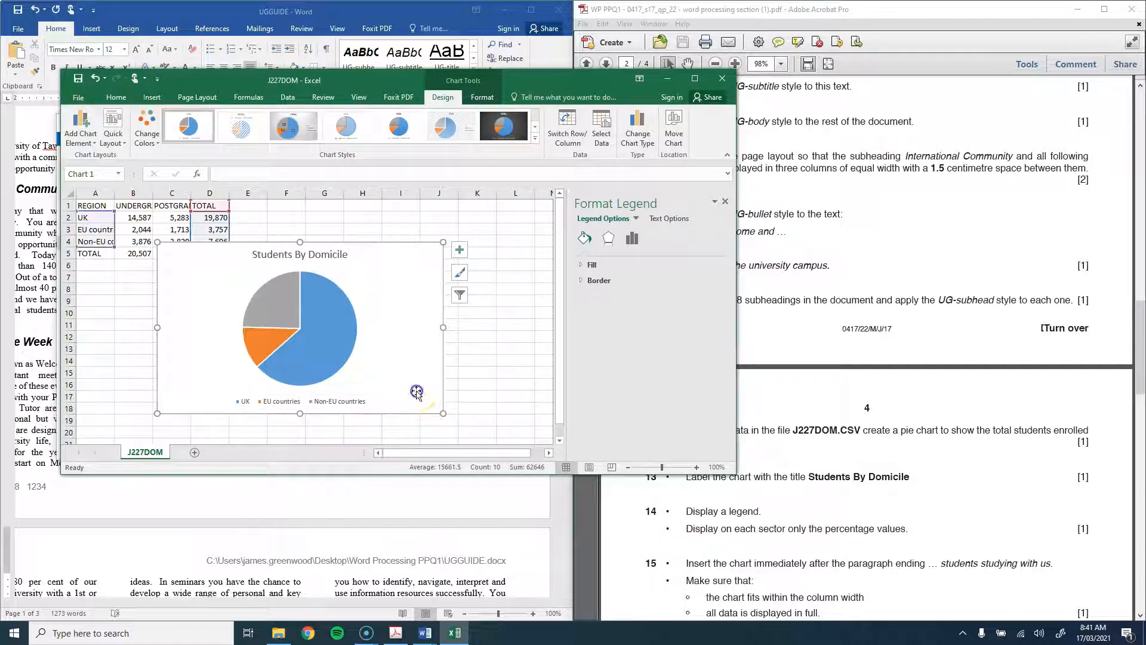
left_click(113, 129)
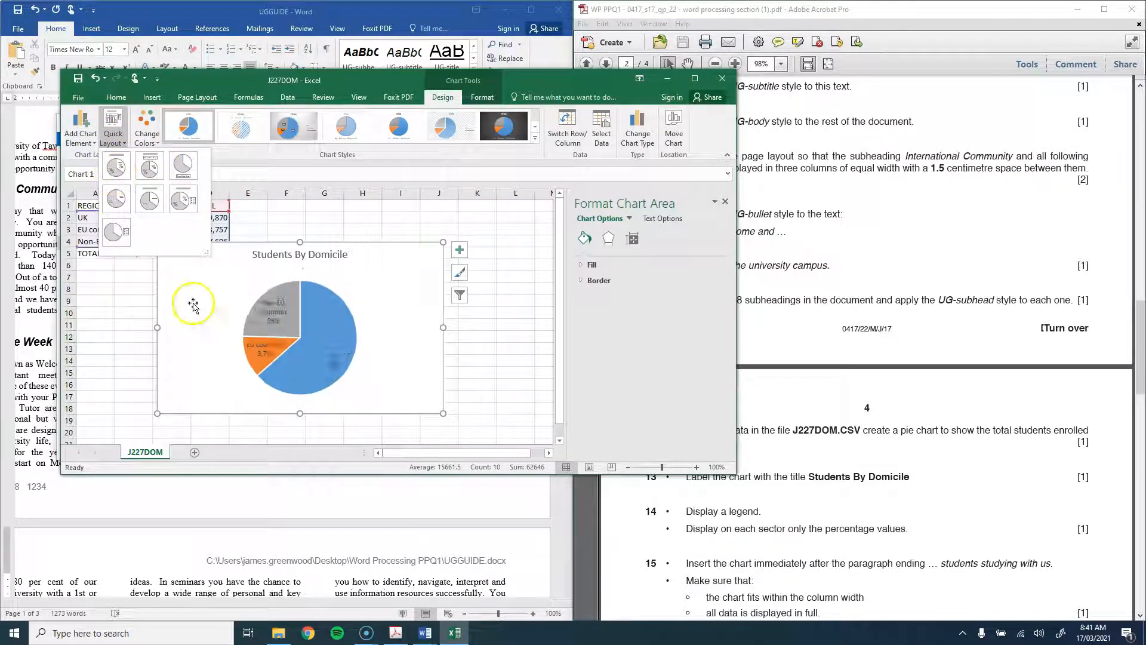
left_click(386, 369)
scroll(783, 509, "down", 1)
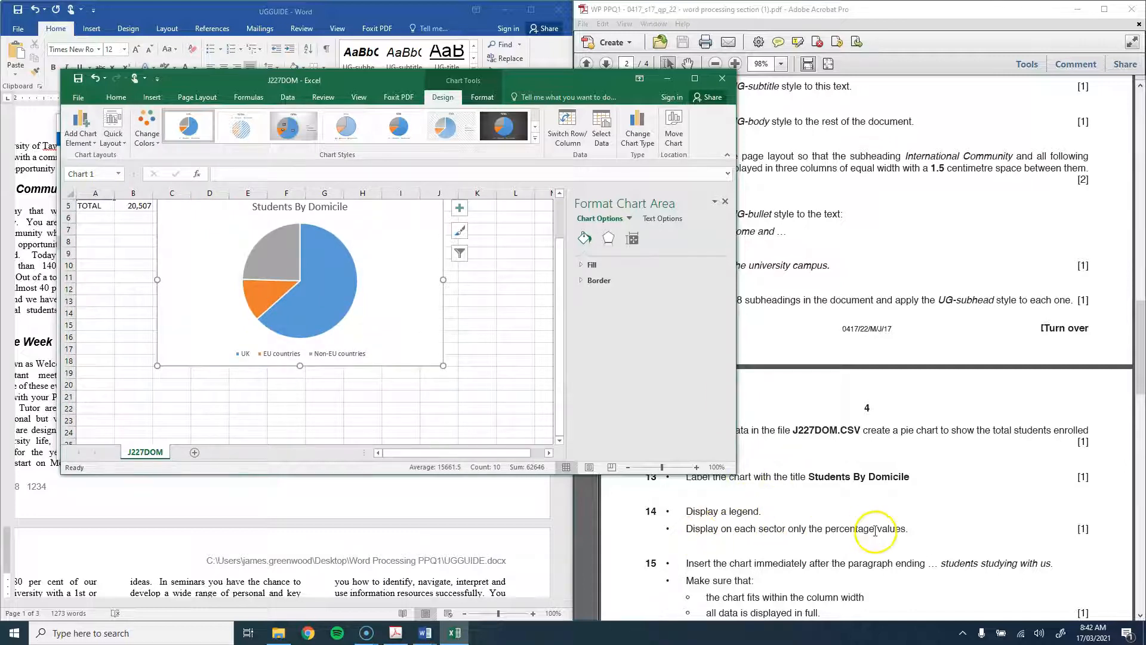
left_click(335, 289)
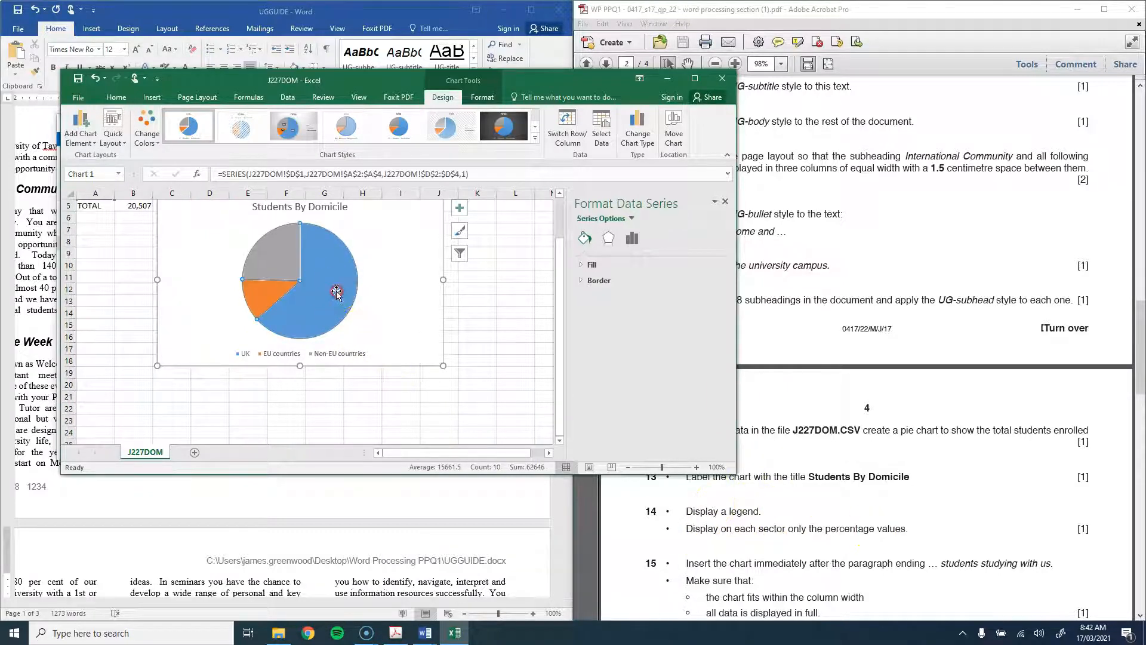
Step: Add data labels to the pie, then untick Value in Format Data Labels, removing them
right_click(336, 291)
mouse_move(404, 378)
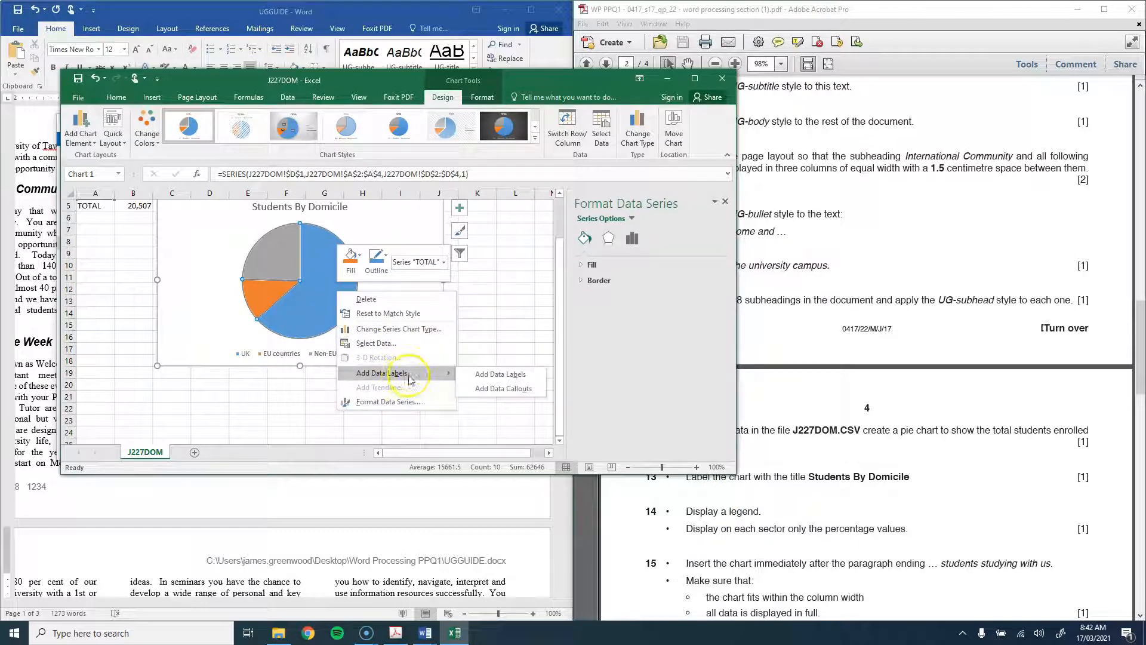
left_click(488, 376)
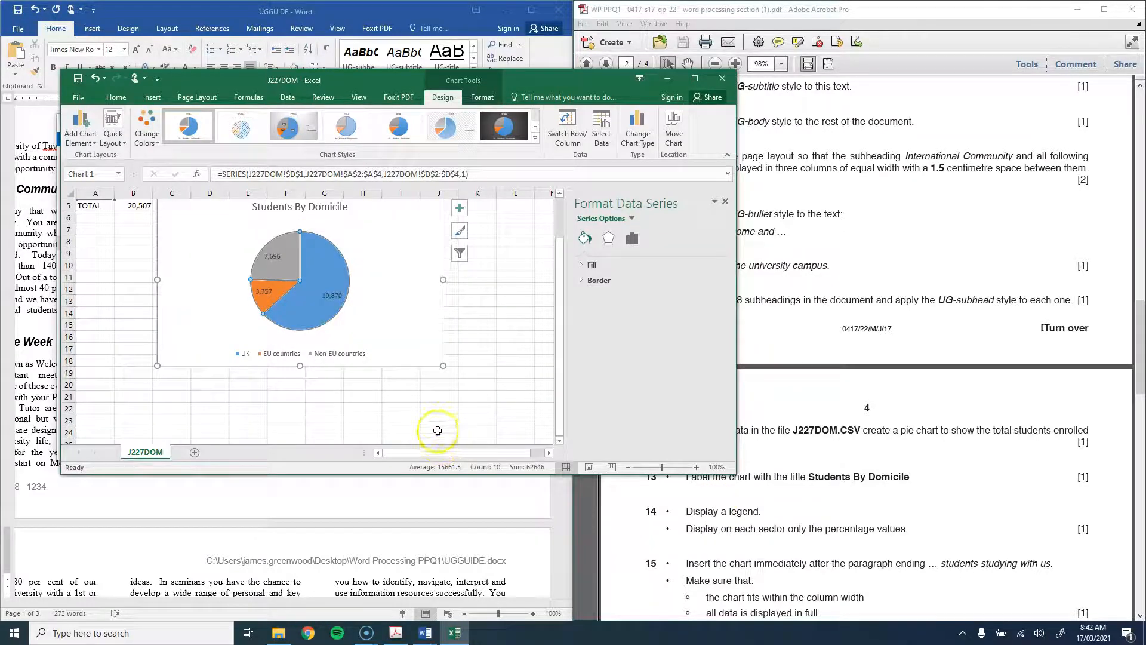
left_click(331, 298)
right_click(330, 298)
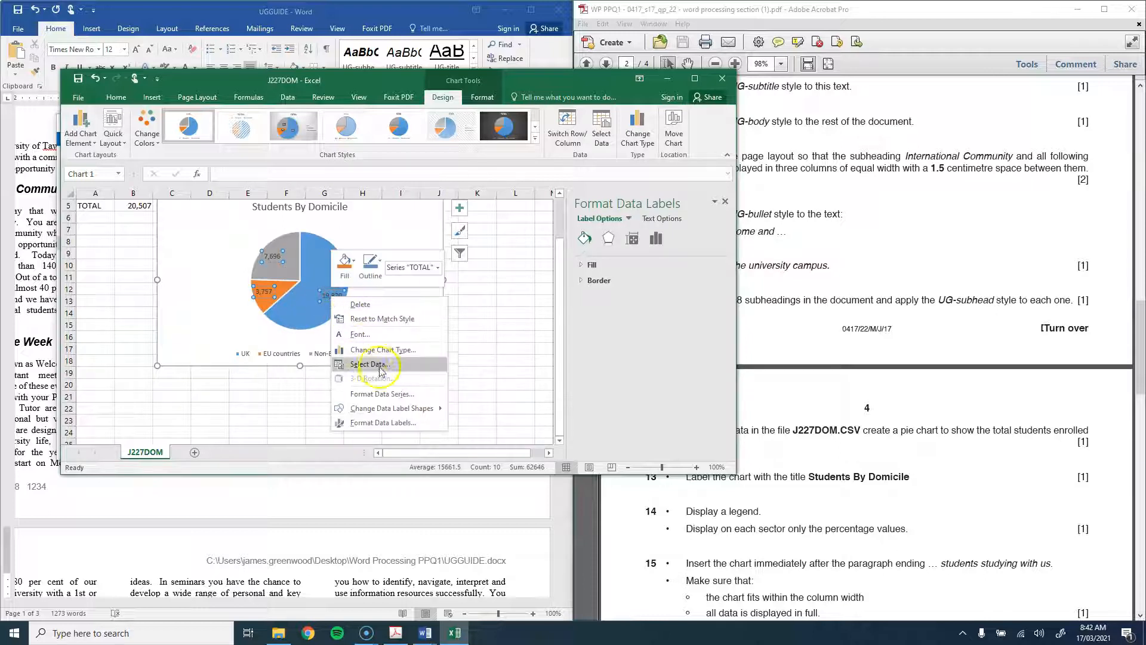
left_click(382, 422)
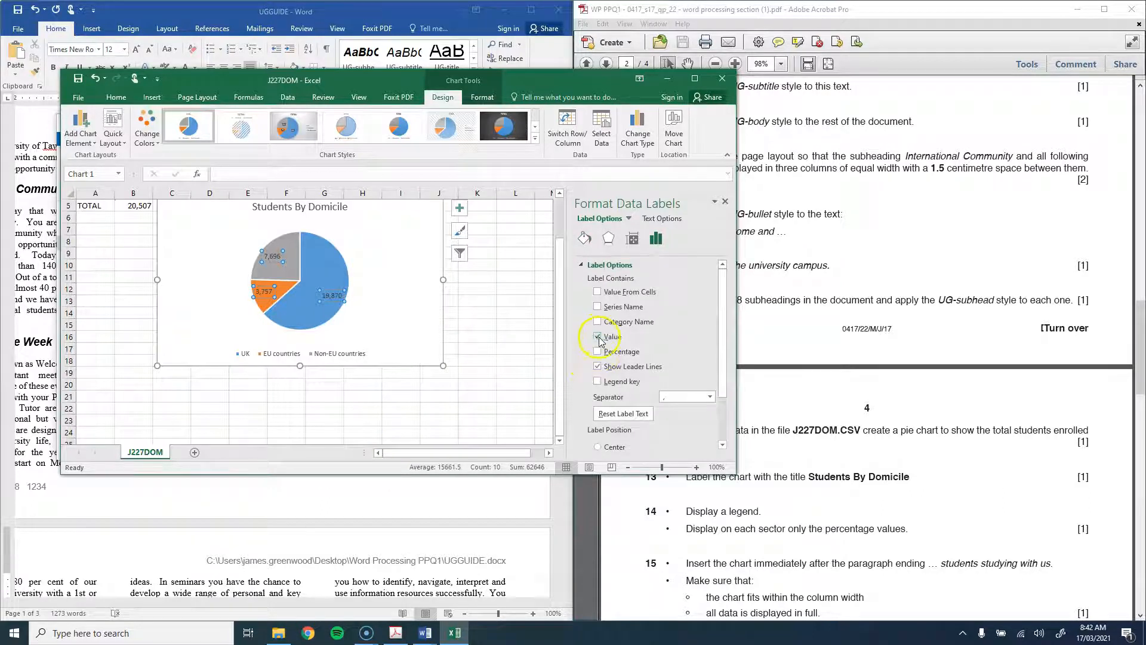
left_click(598, 337)
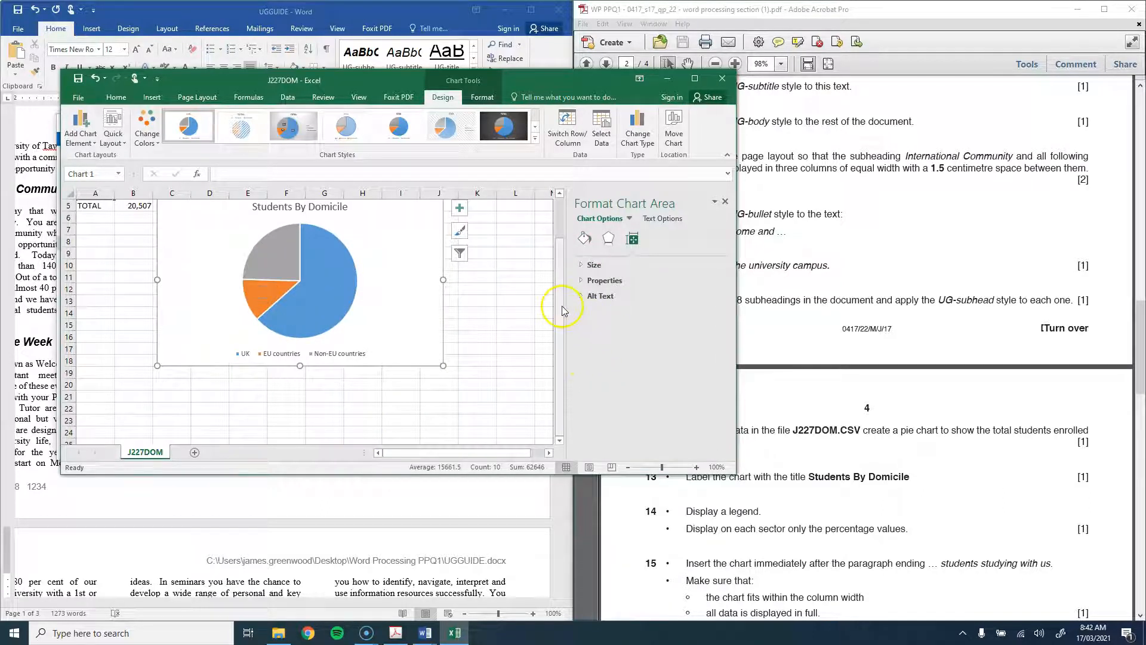
left_click(460, 230)
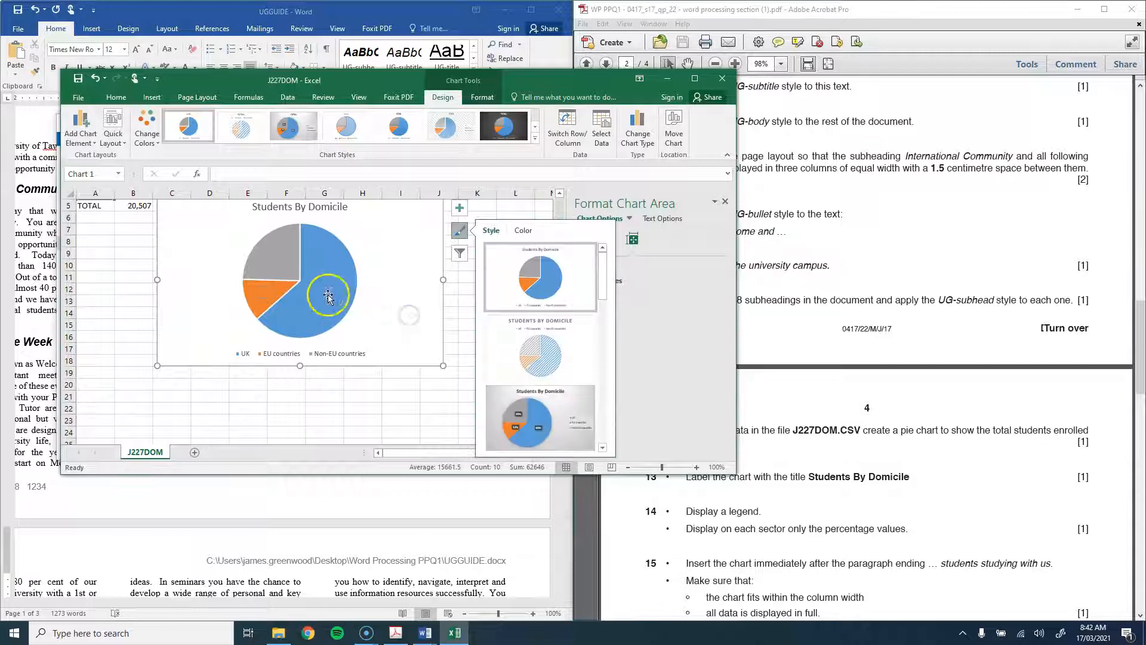
Step: Re-add data labels and set them to show only percentages: 63%, 25% and 12%
right_click(328, 296)
left_click(373, 377)
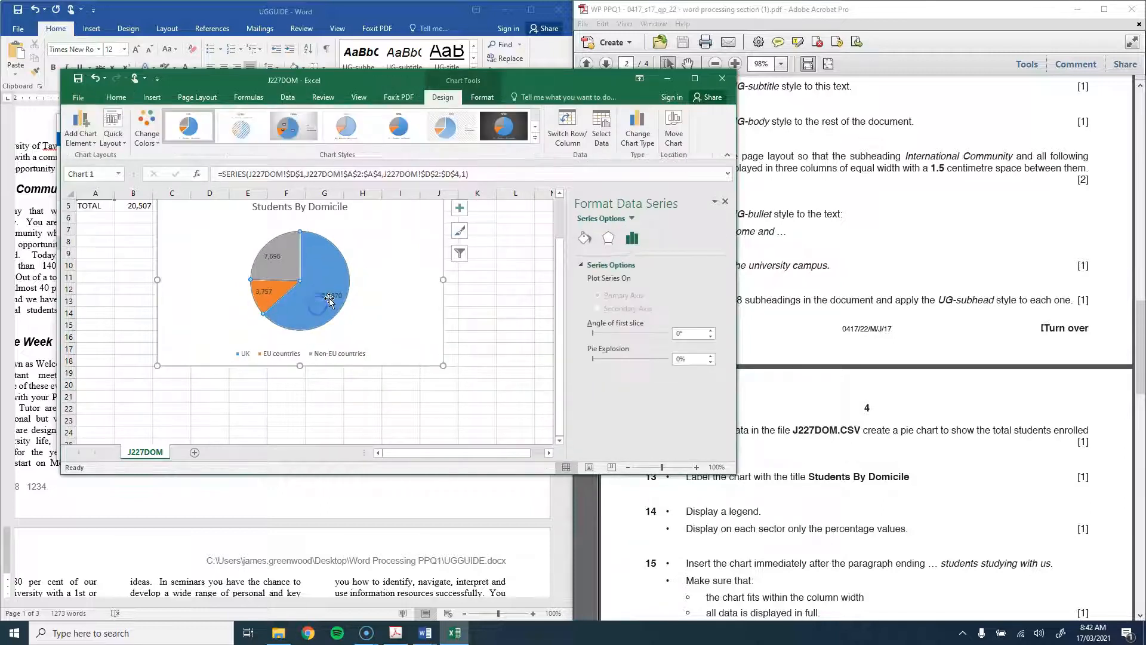
left_click(330, 294)
left_click(332, 294)
left_click(323, 279)
left_click(328, 292)
right_click(327, 293)
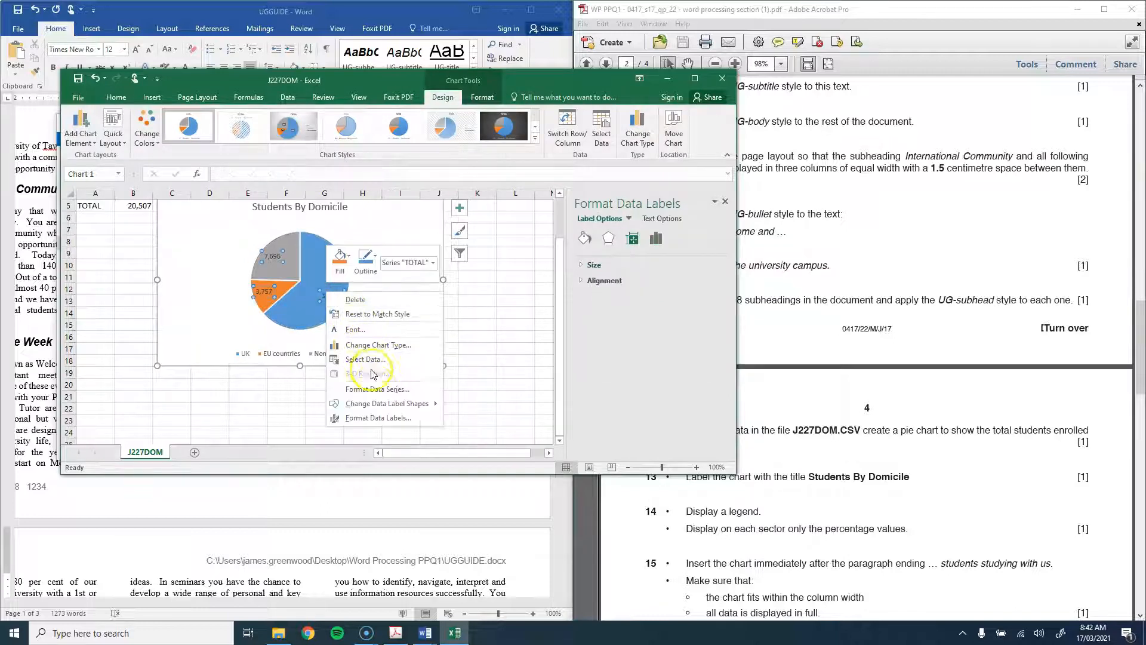
left_click(377, 418)
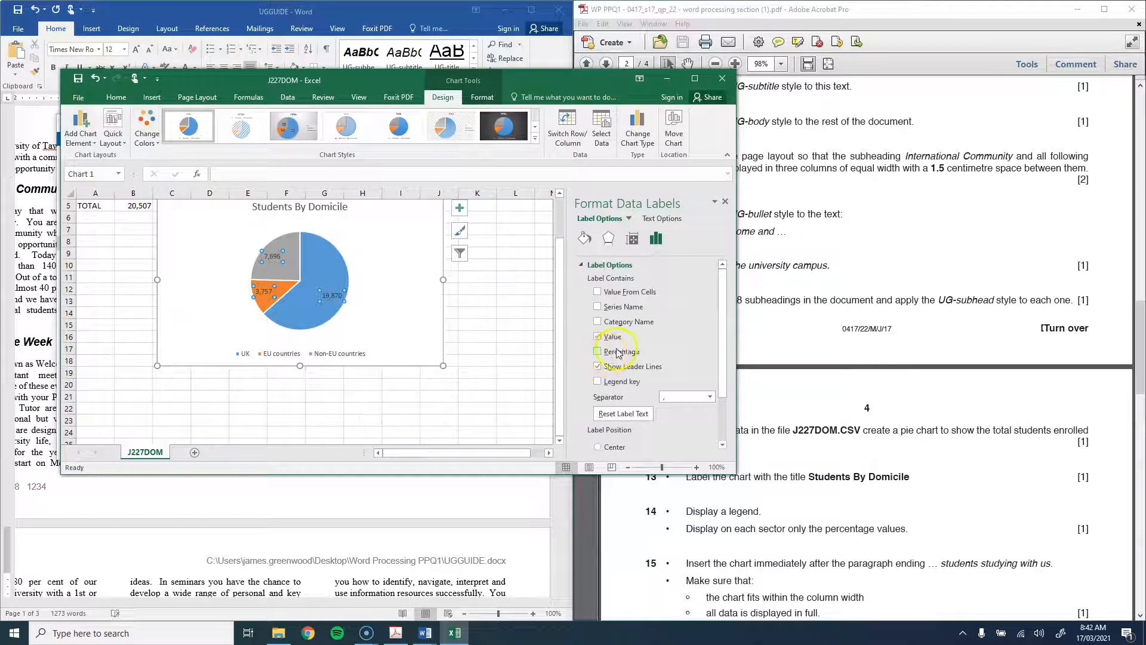
left_click(598, 352)
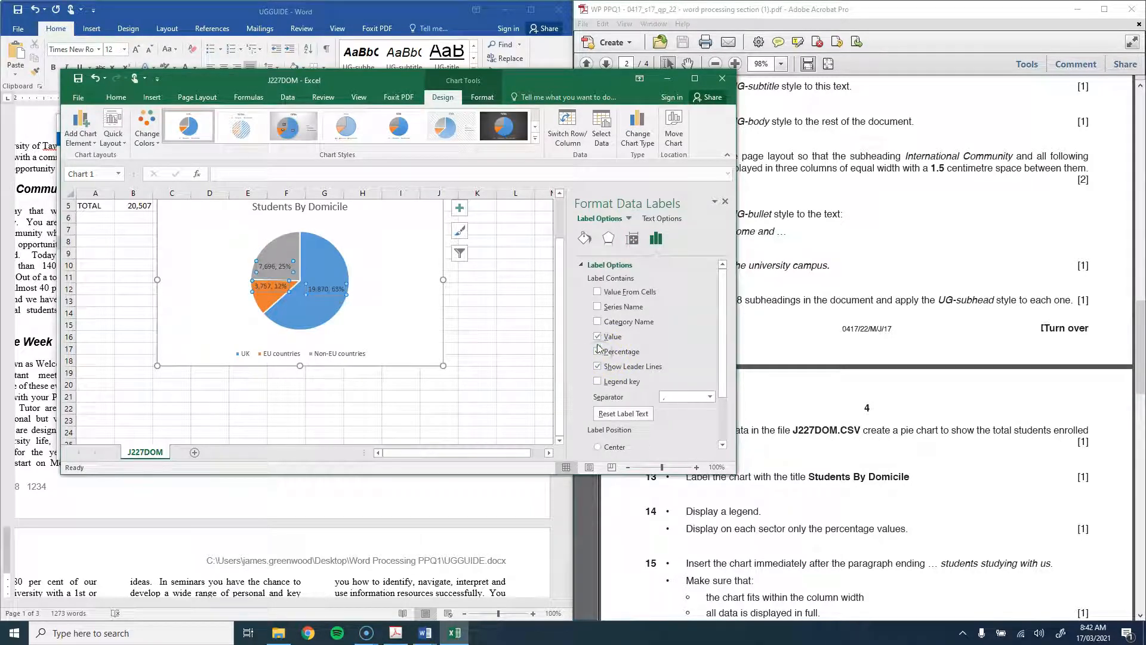
left_click(597, 336)
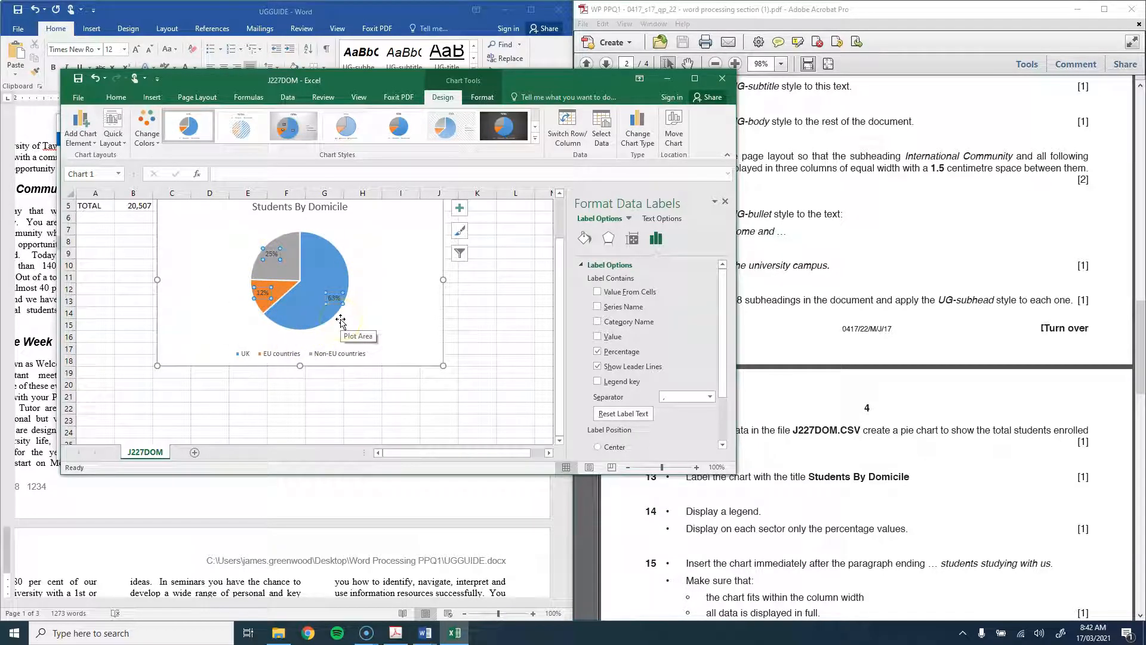
left_click(405, 291)
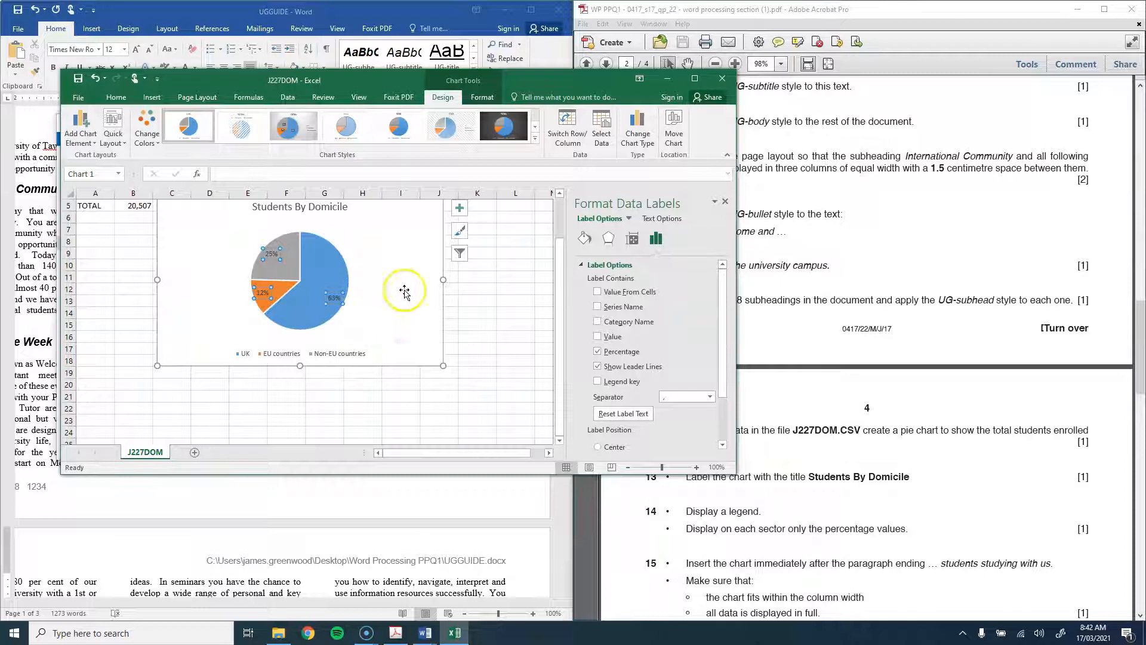
left_click(918, 487)
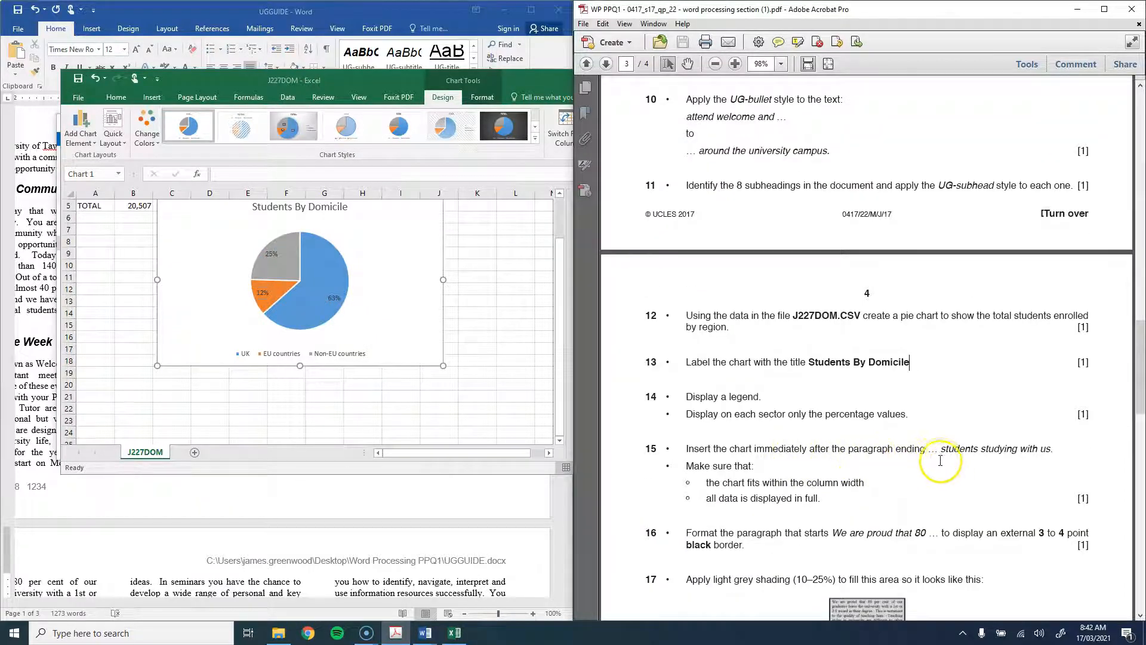
Step: Select the Students By Domicile chart in Excel and bring the UGGUIDE Word document forward
left_click(404, 279)
left_click(501, 316)
left_click(430, 289)
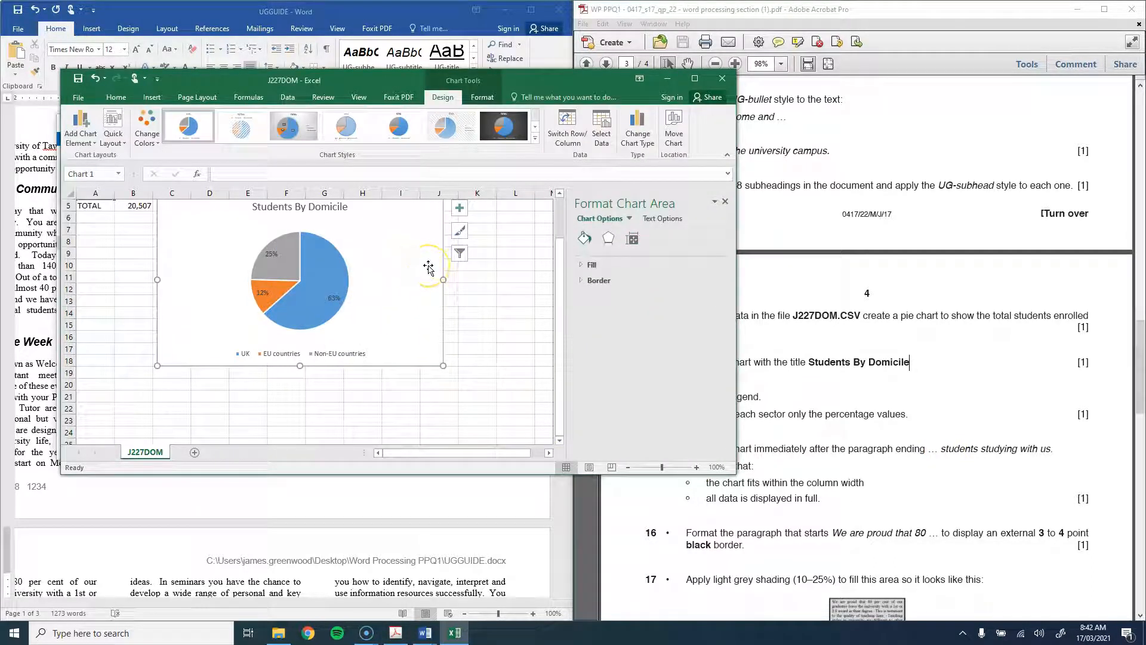
left_click(667, 78)
left_click(374, 201)
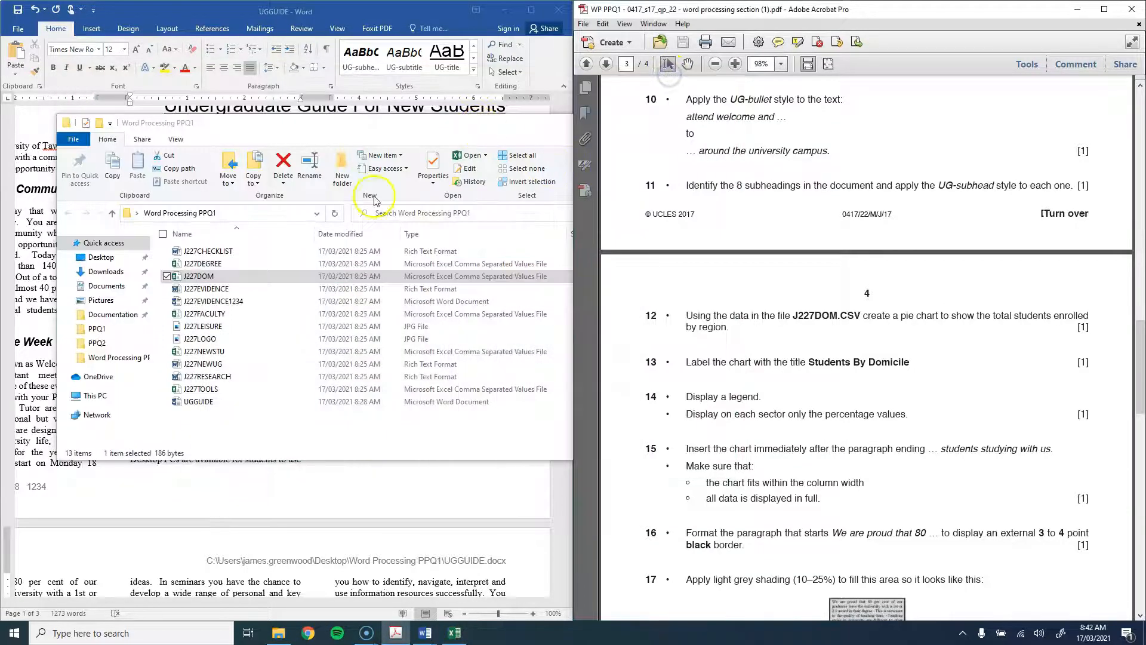
left_click(281, 11)
left_click(98, 303)
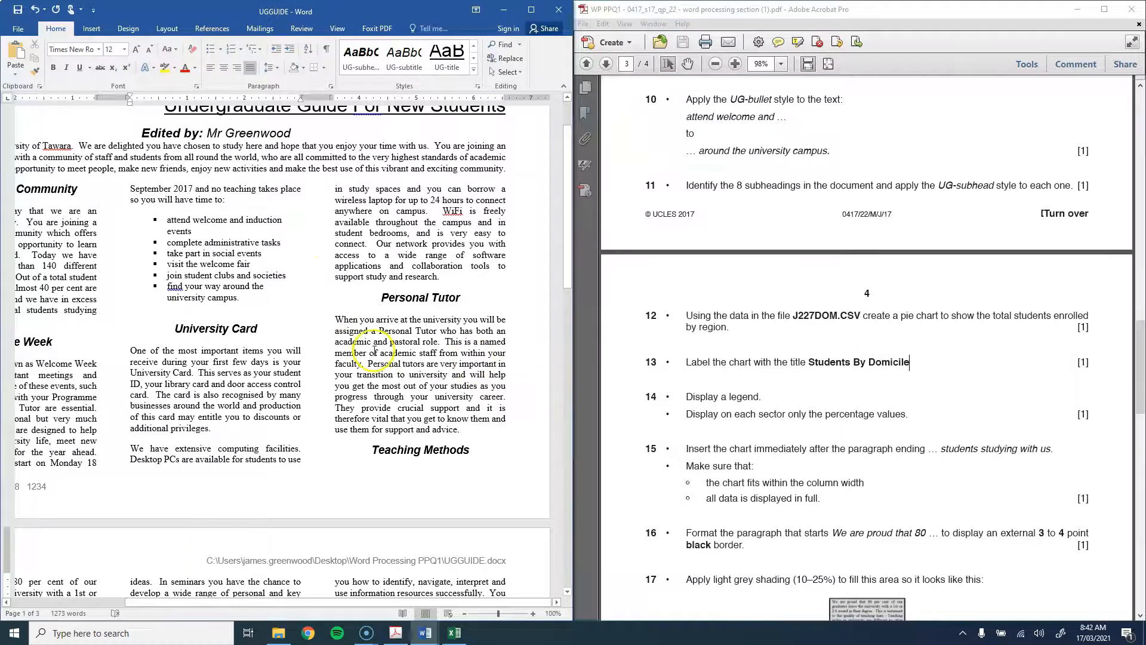
Step: Paste the chart on a new paragraph after 'international students studying with us.'
scroll(375, 351, "down", 15)
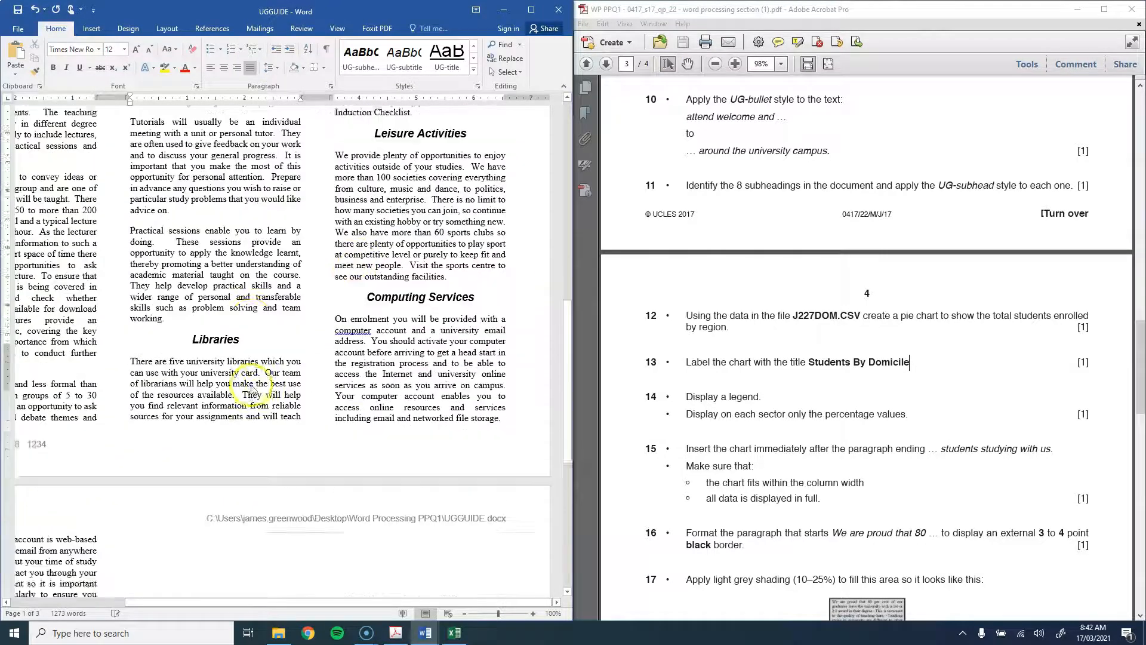
scroll(252, 390, "down", 4)
left_click_drag(265, 602, 204, 597)
scroll(203, 494, "down", 5)
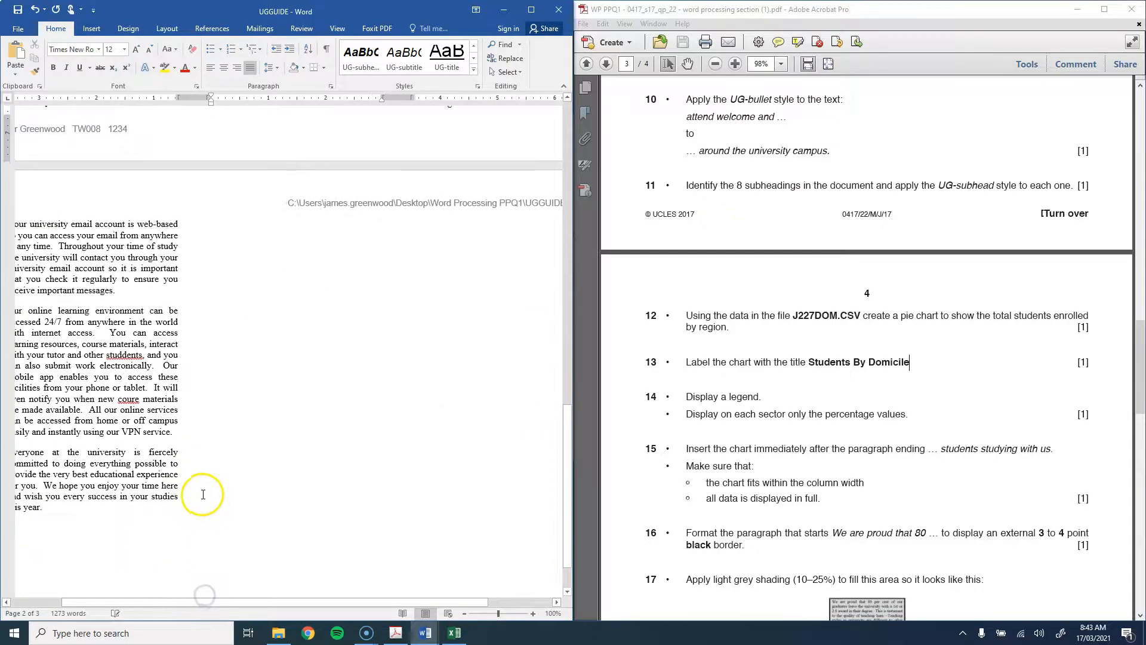
scroll(203, 494, "up", 20)
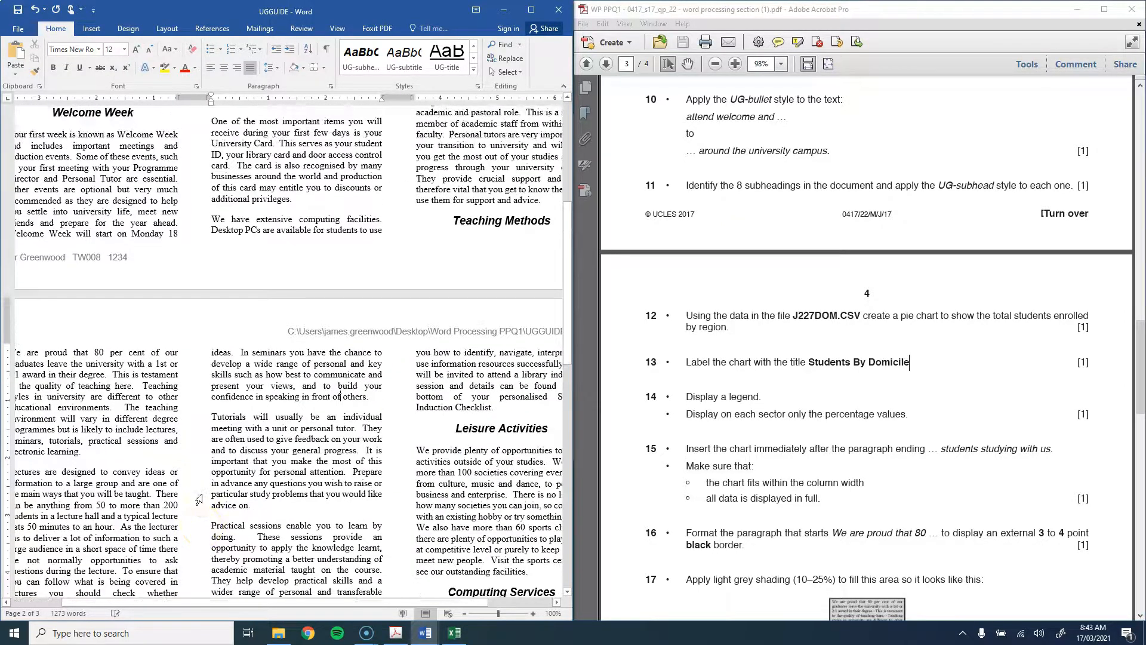
scroll(199, 499, "up", 7)
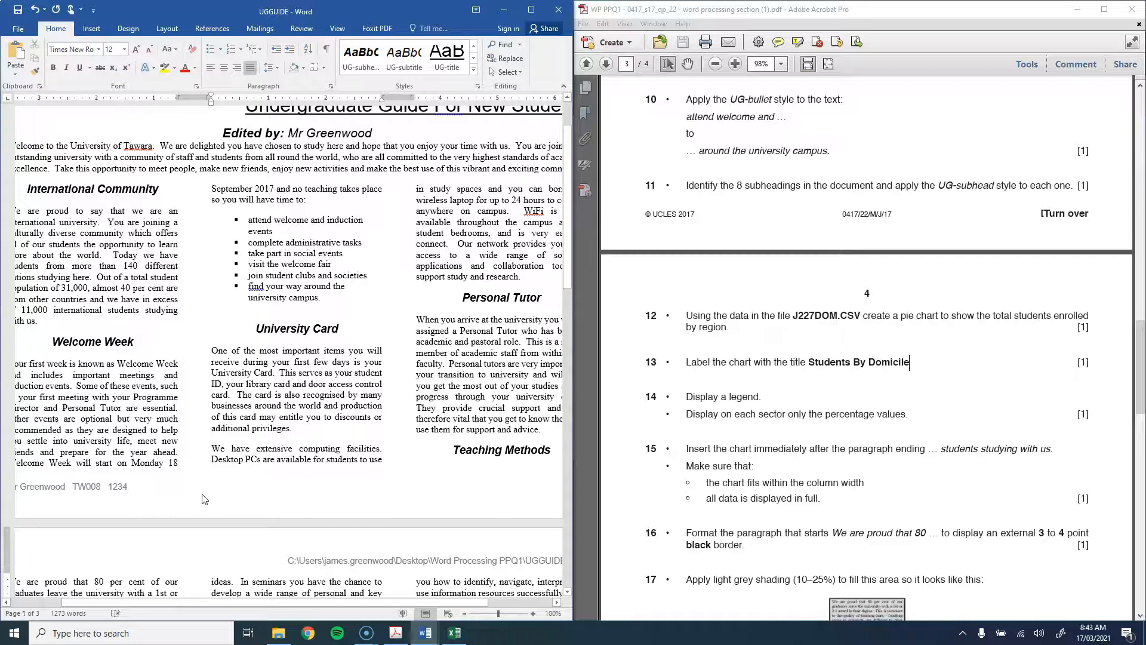
left_click(95, 320)
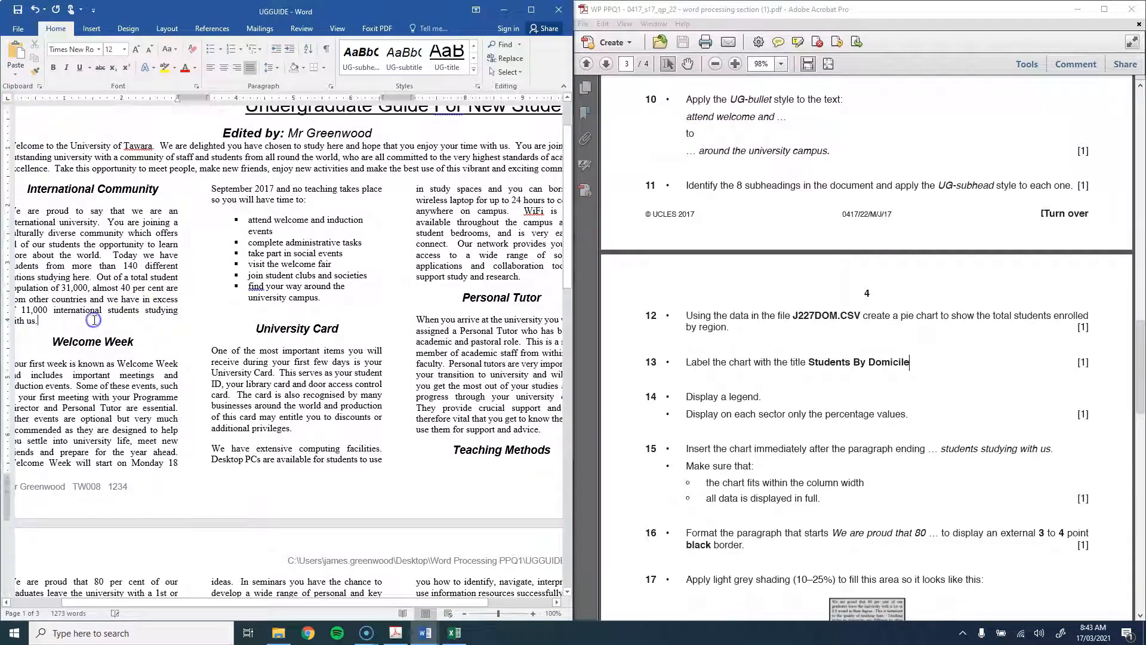
key("Return")
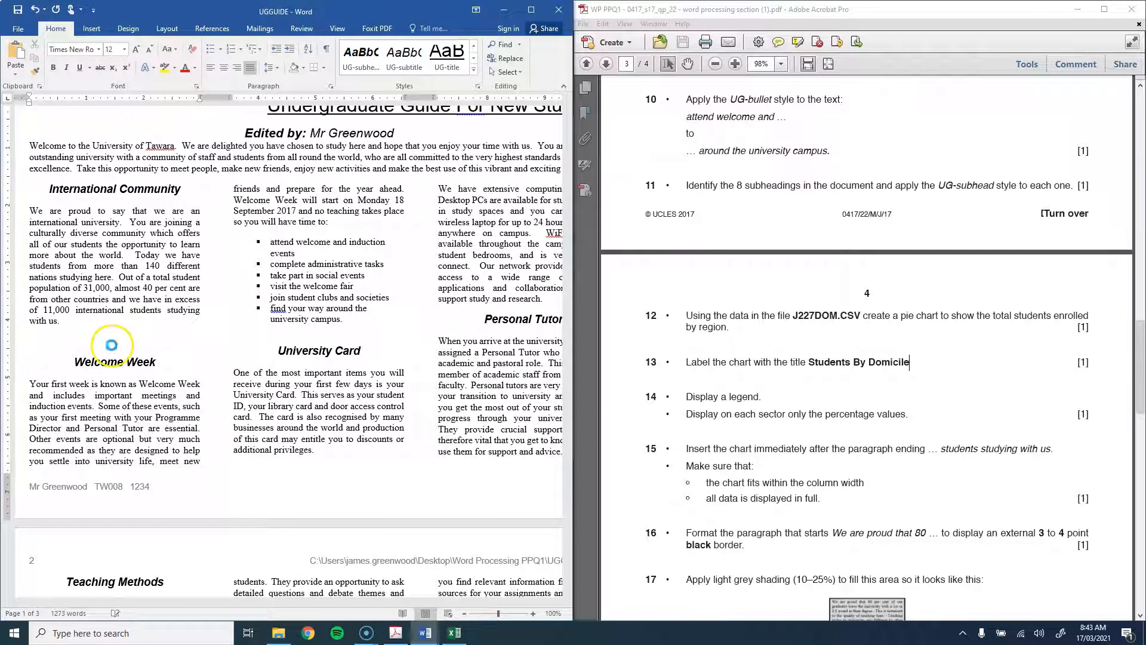
key("ctrl+v")
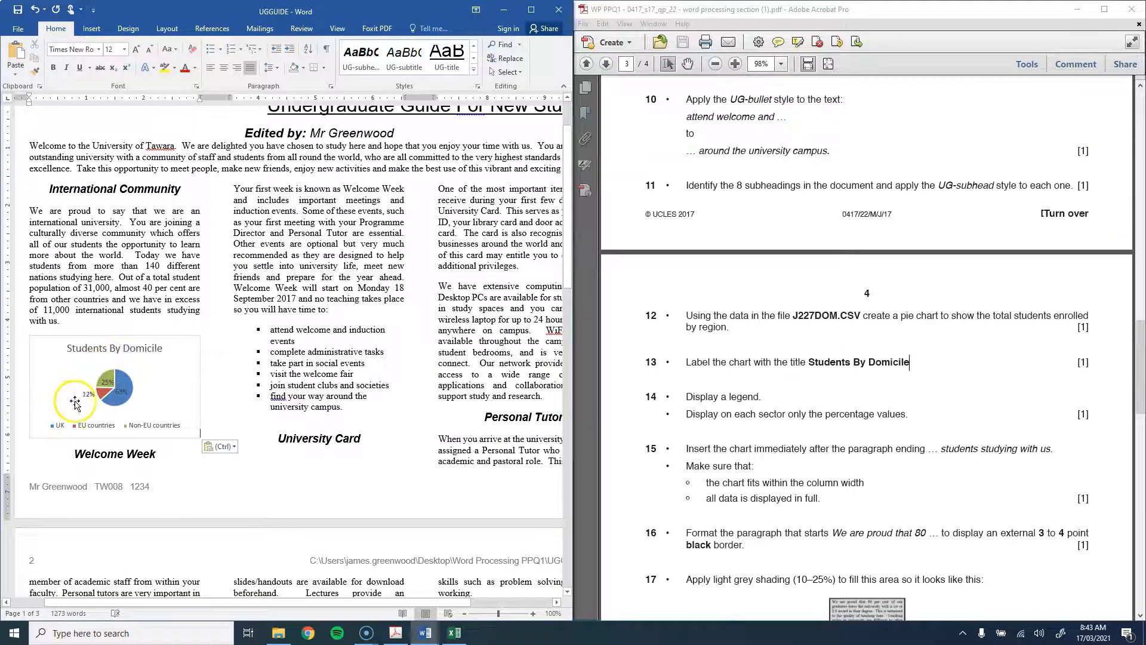
Step: Make the Excel chart taller and set its percentage labels to 12 pt
left_click(453, 633)
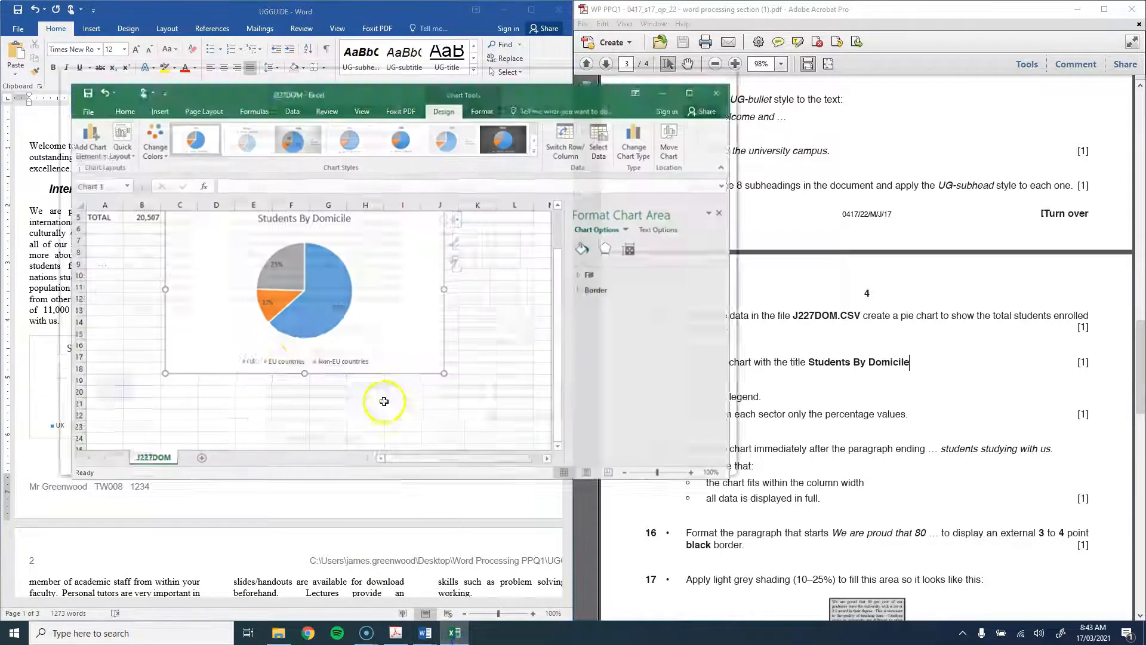
left_click_drag(298, 365, 299, 424)
left_click(369, 327)
left_click(369, 327)
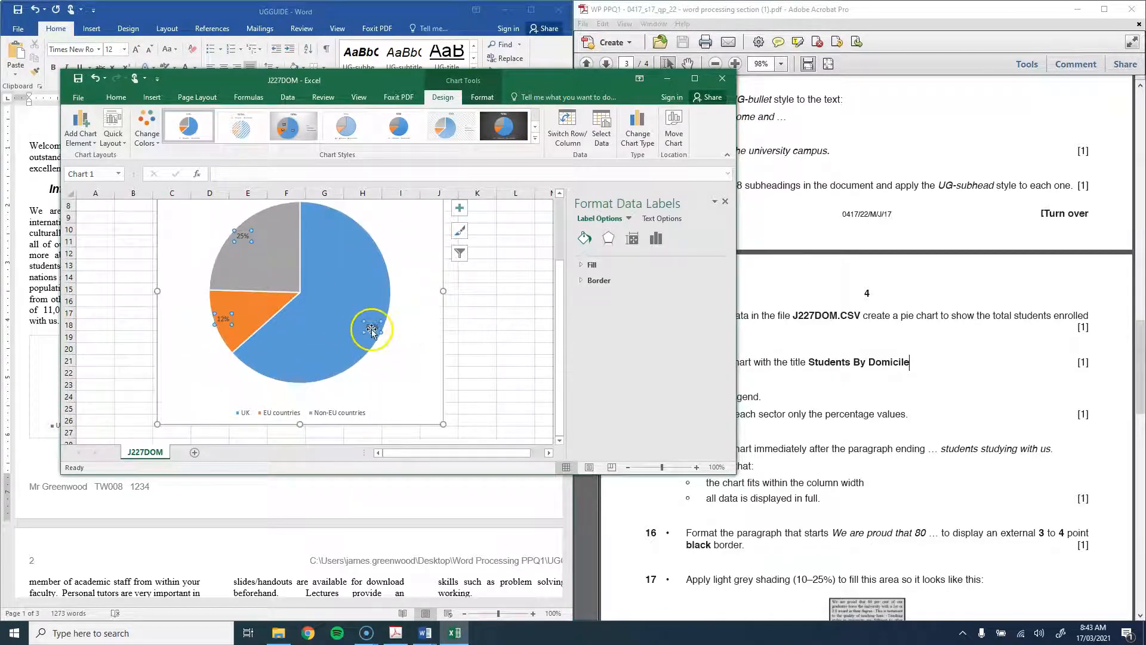
left_click(415, 385)
left_click(335, 415)
left_click(420, 358)
left_click(340, 408)
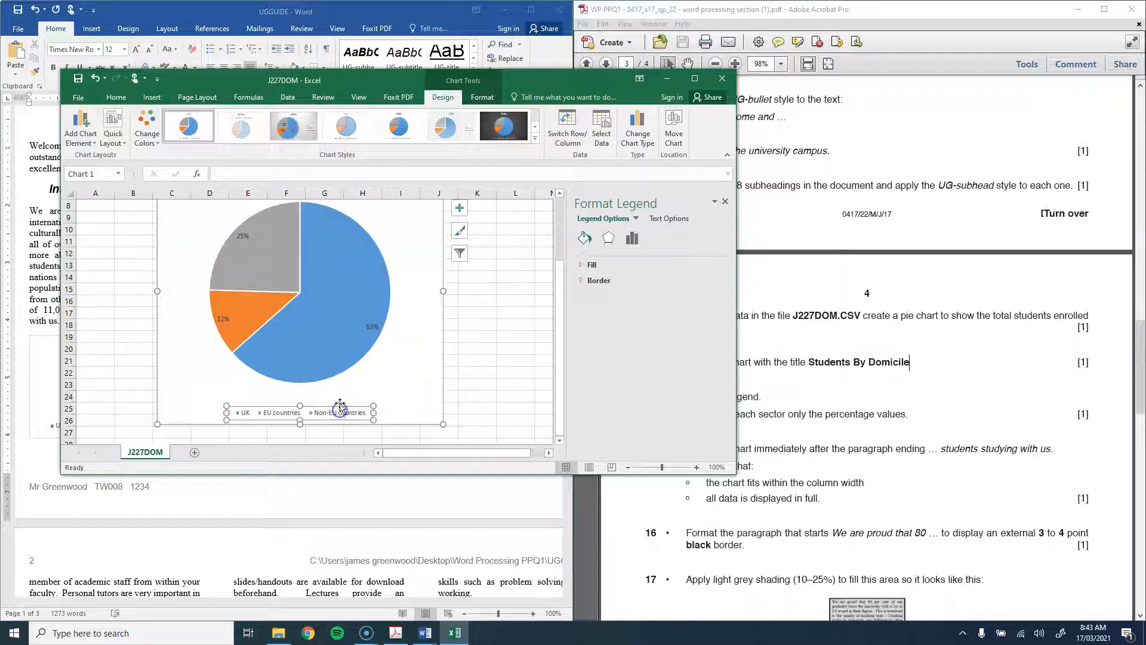
left_click(373, 326)
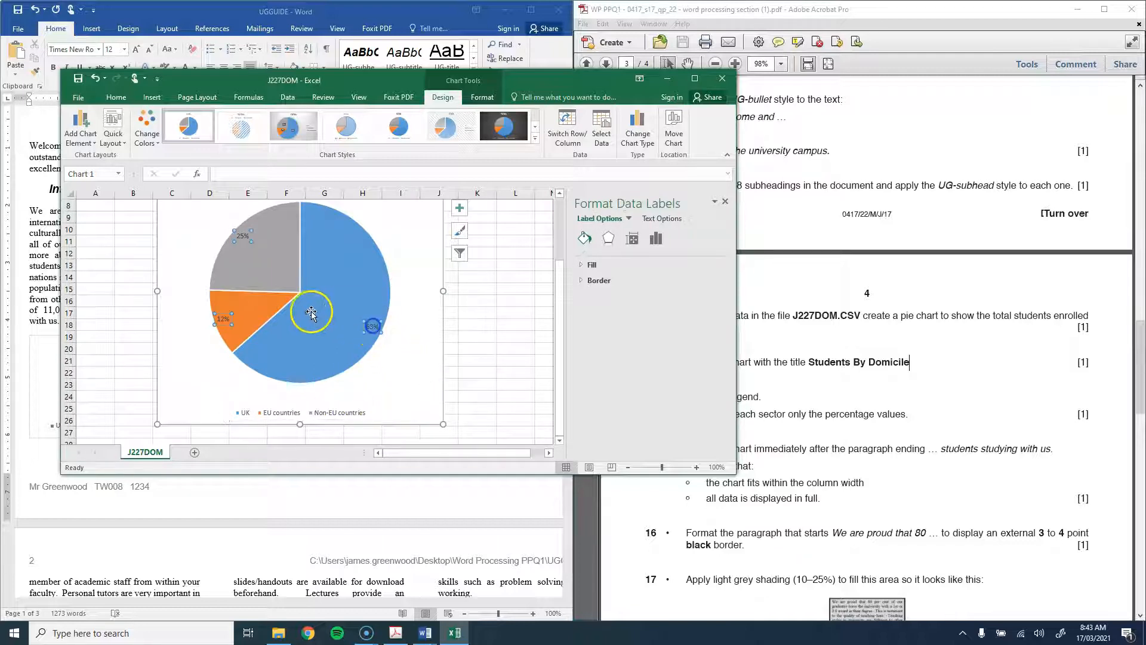
left_click(115, 97)
left_click(202, 118)
left_click(190, 187)
Step: Set the legend text to 12 pt and make the Students By Domicile title bold
left_click(323, 412)
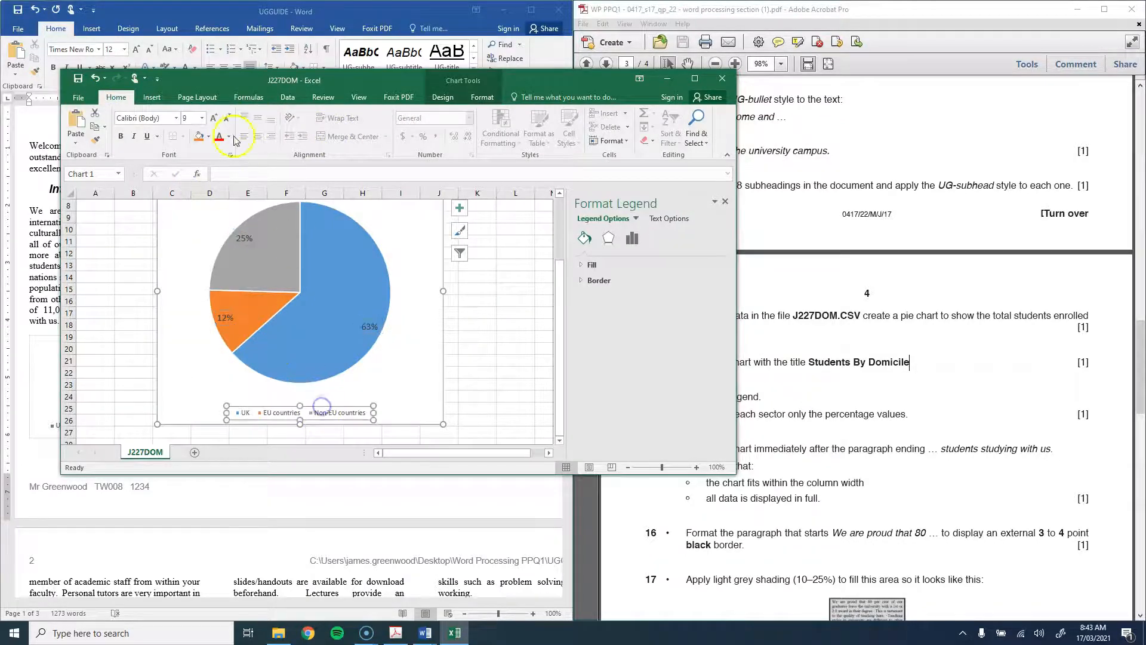
left_click(201, 118)
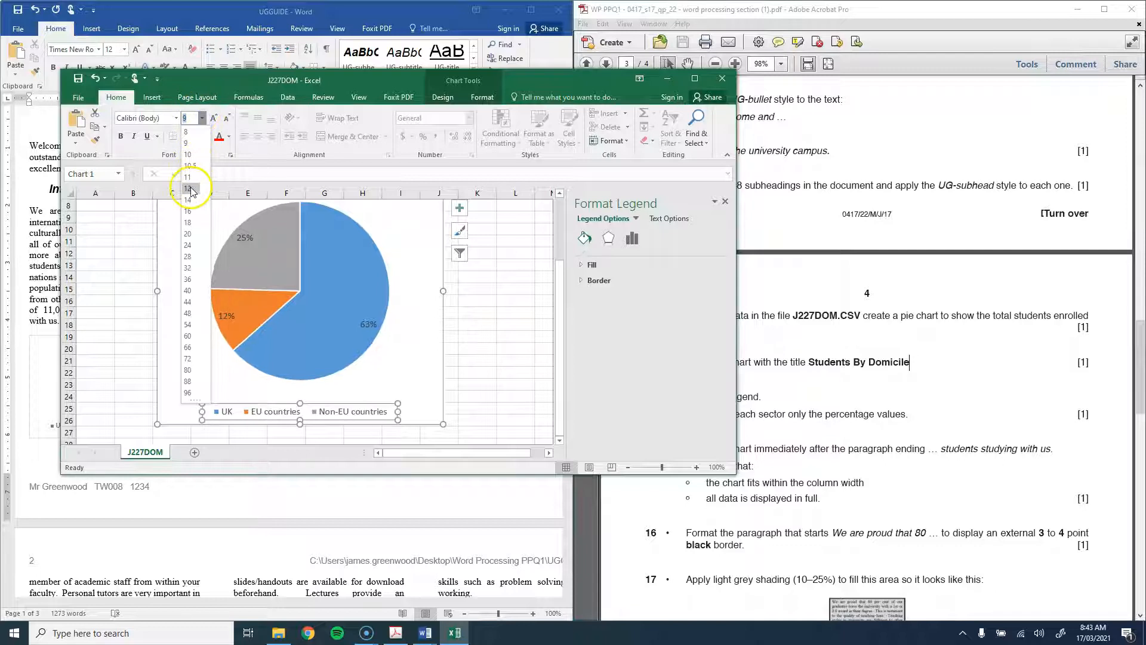
left_click(189, 185)
left_click(440, 352)
scroll(405, 316, "up", 3)
left_click(302, 258)
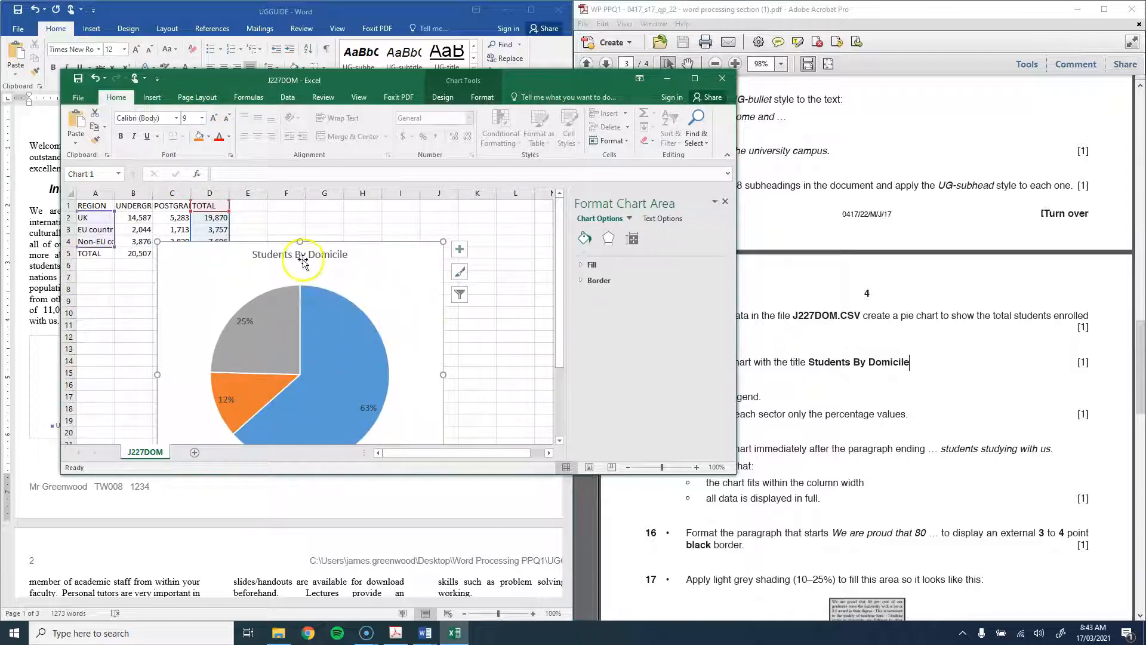
key("ctrl+b")
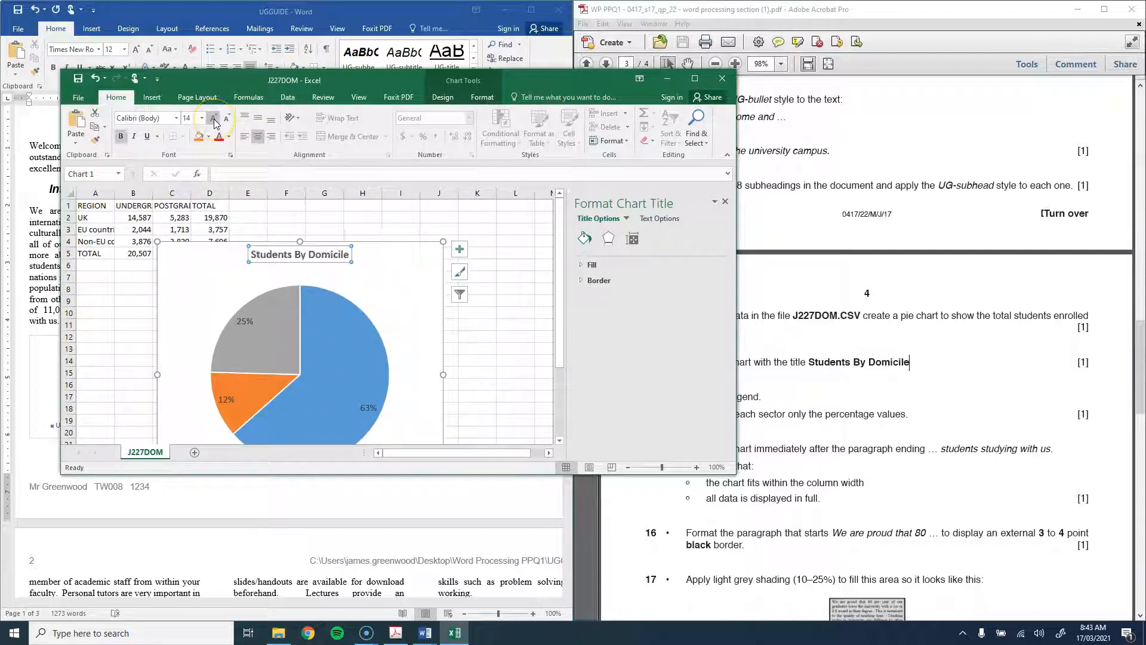
Step: Select the finished chart for copying, then select the old chart in the guide
left_click(477, 313)
left_click(415, 261)
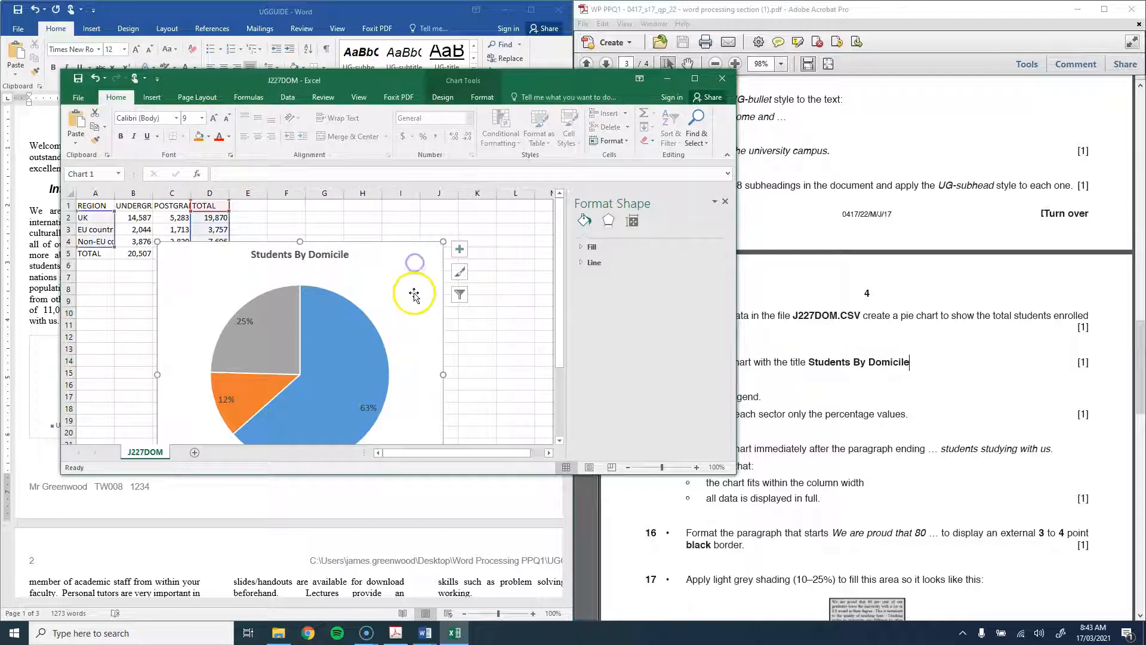
left_click(41, 283)
left_click(89, 349)
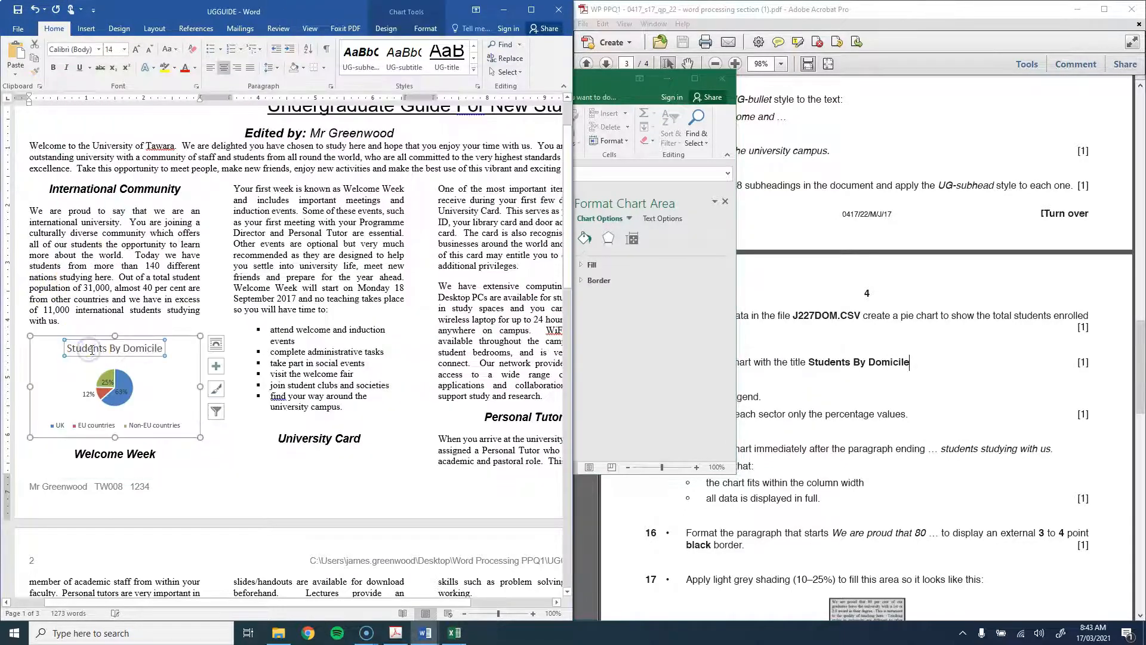
Step: Replace the old chart with the updated one, shrink its text and shorten it to fit
left_click(51, 336)
key("Delete")
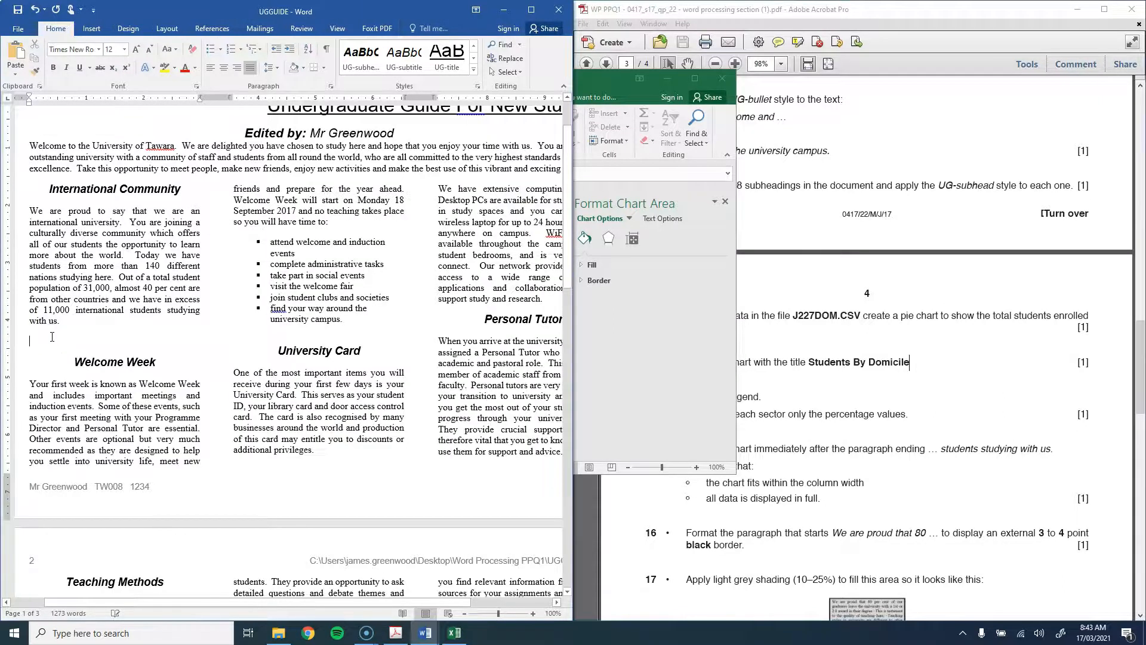
key("ctrl+v")
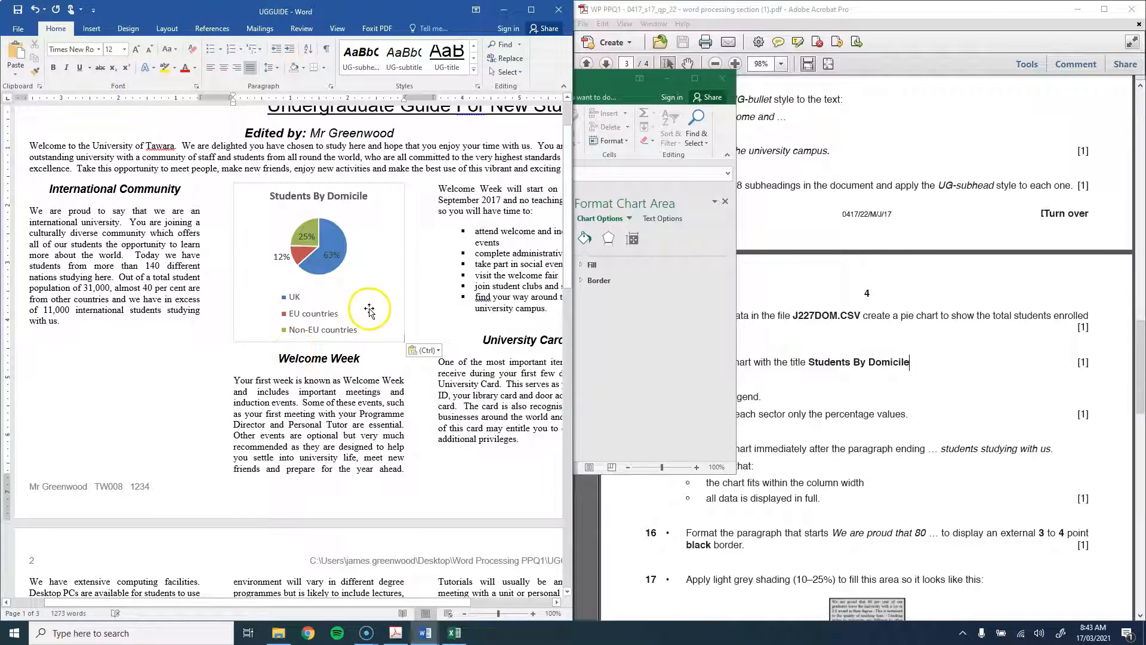
left_click(314, 308)
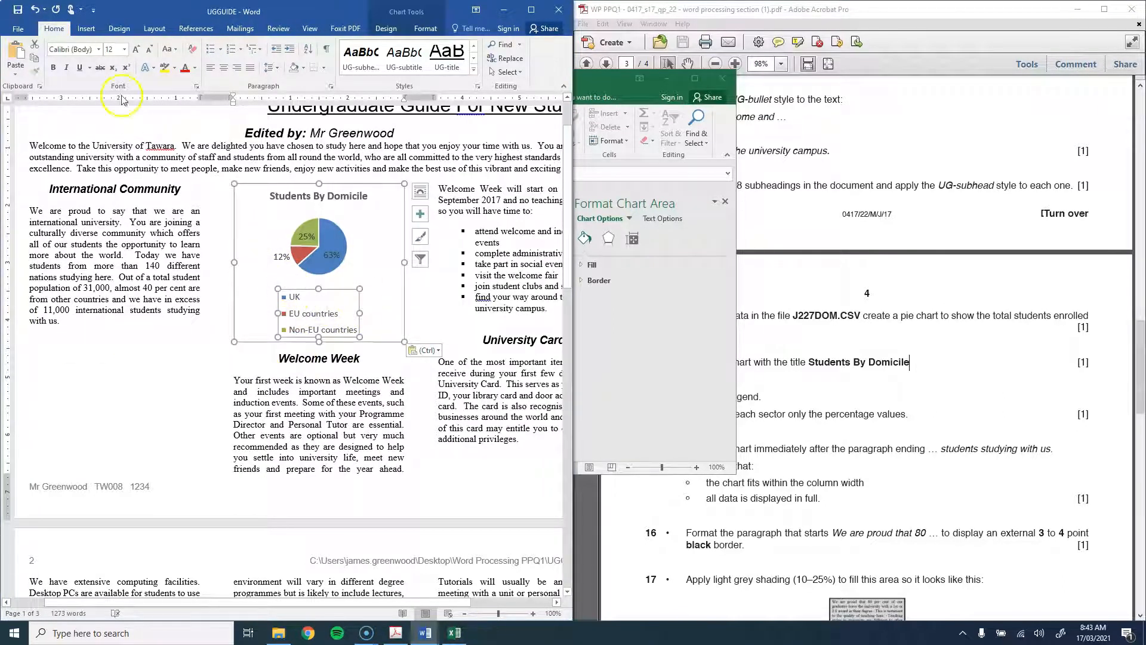
left_click(149, 52)
left_click(149, 51)
left_click(149, 51)
left_click(151, 52)
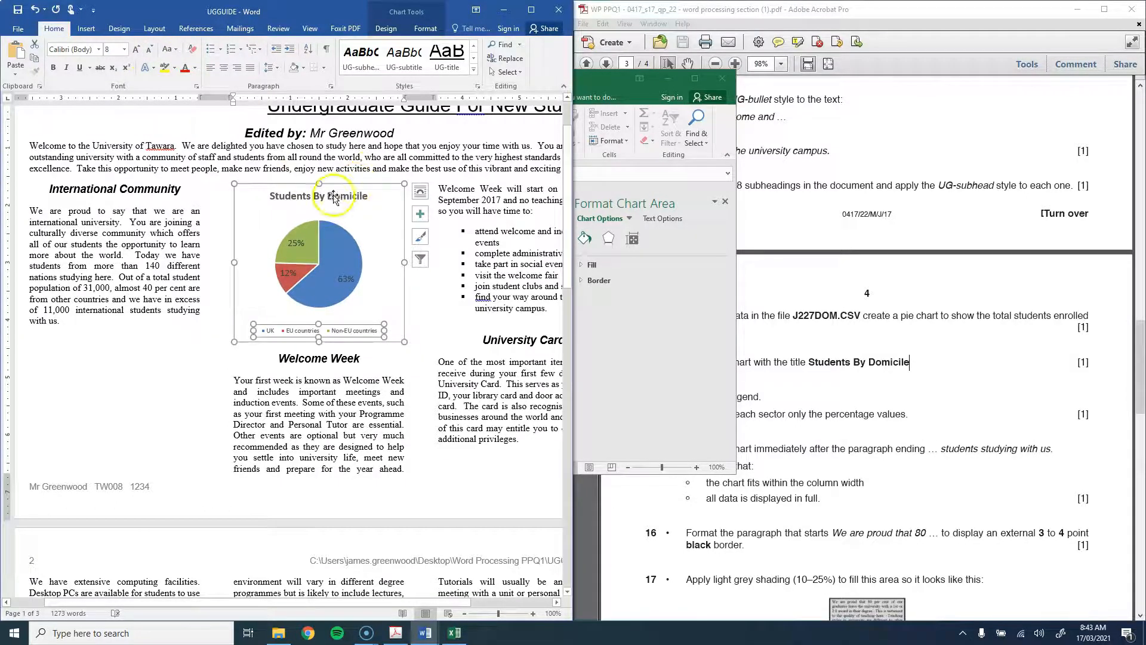
mouse_move(320, 343)
left_mouse_down()
mouse_move(320, 306)
mouse_move(314, 322)
left_mouse_up()
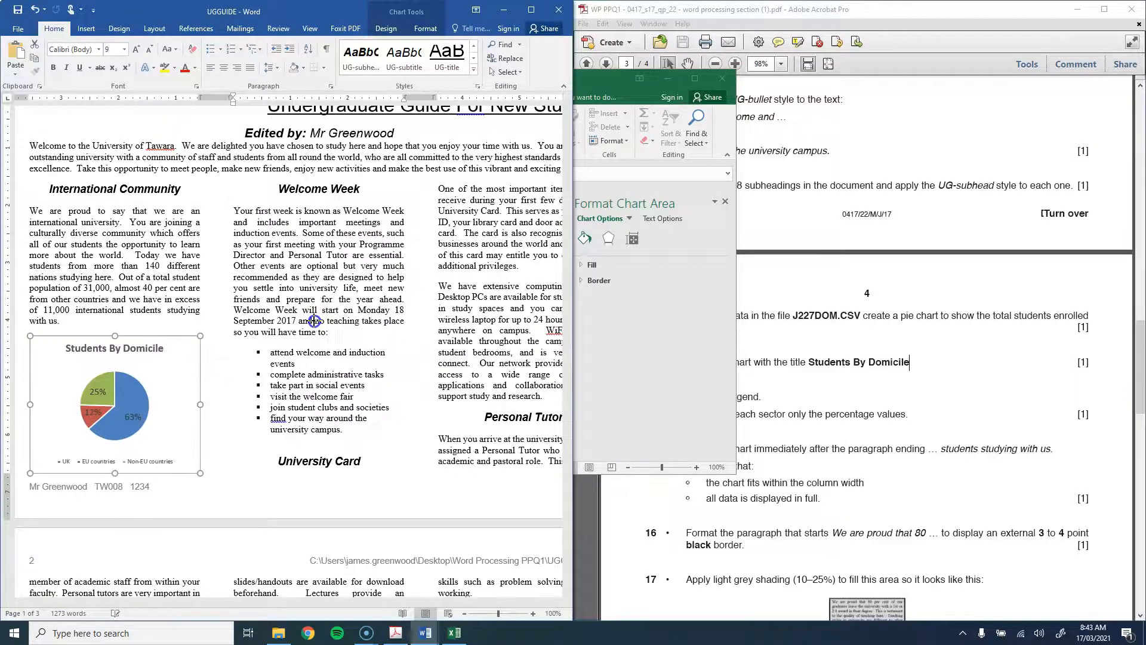
Step: Enlarge the chart legend's text a couple of sizes with Grow Font
left_click(96, 412)
left_click(124, 330)
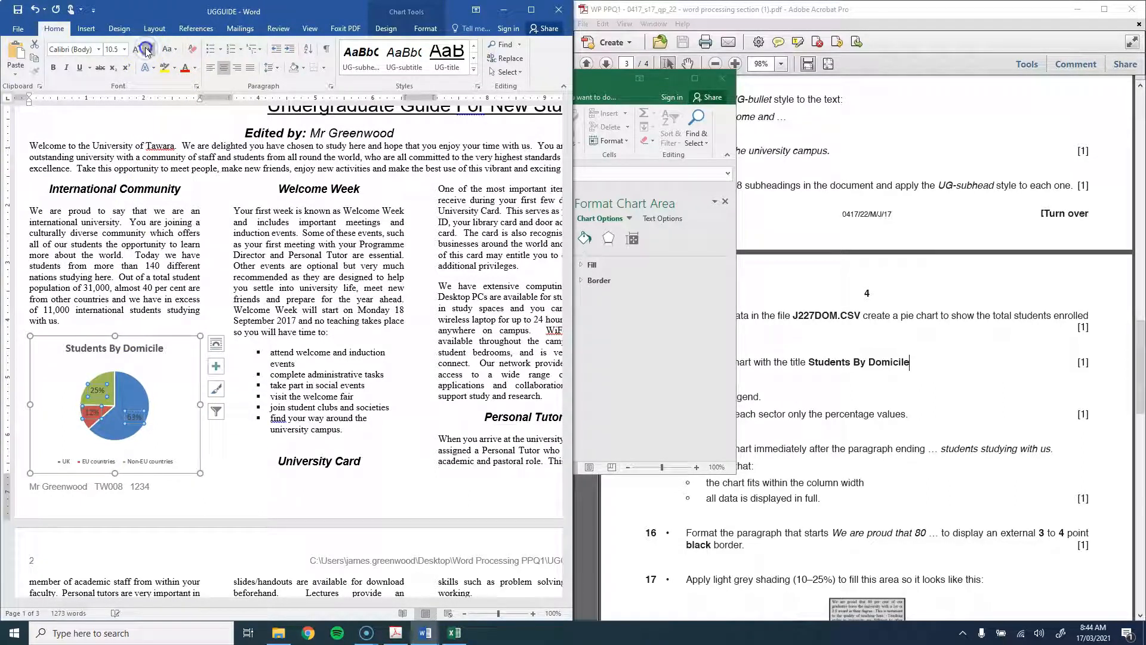
left_click(107, 461)
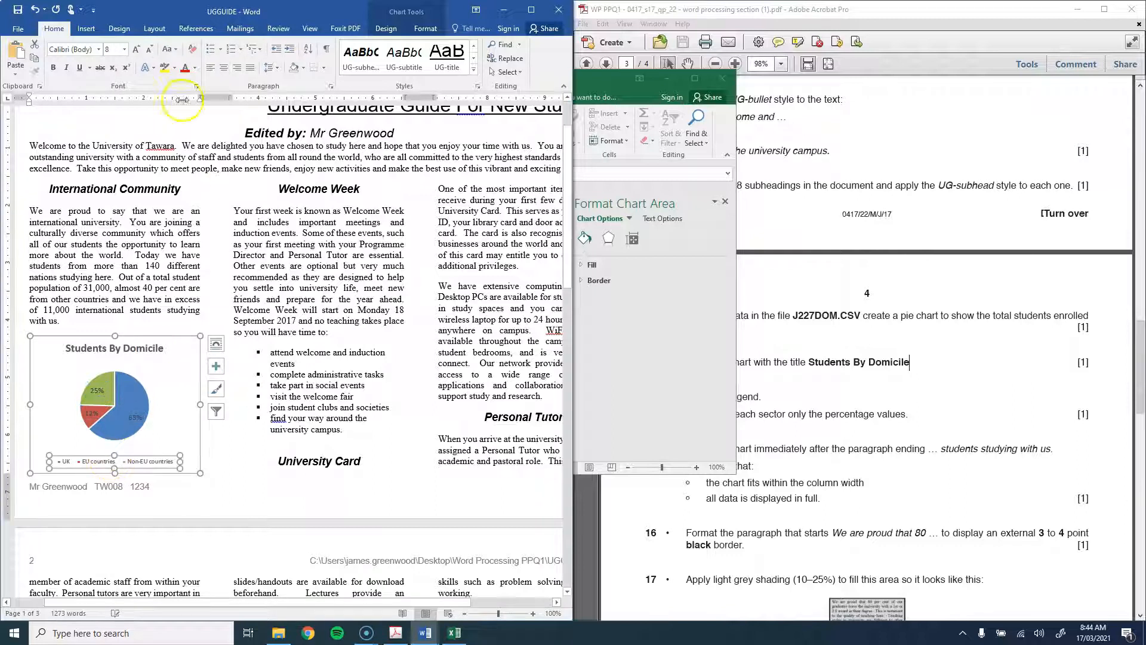
left_click(136, 51)
left_click(136, 52)
left_click(150, 291)
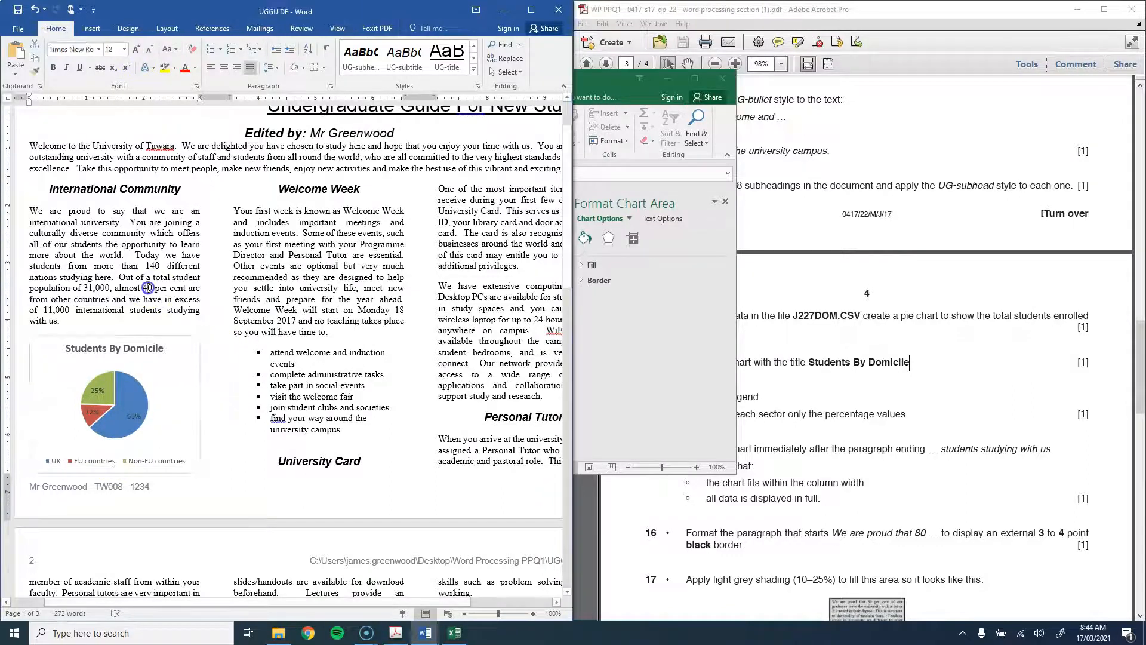
Step: Check the exam paper, then select the paragraph starting 'We are proud that 80'
left_click(949, 354)
scroll(949, 355, "down", 3)
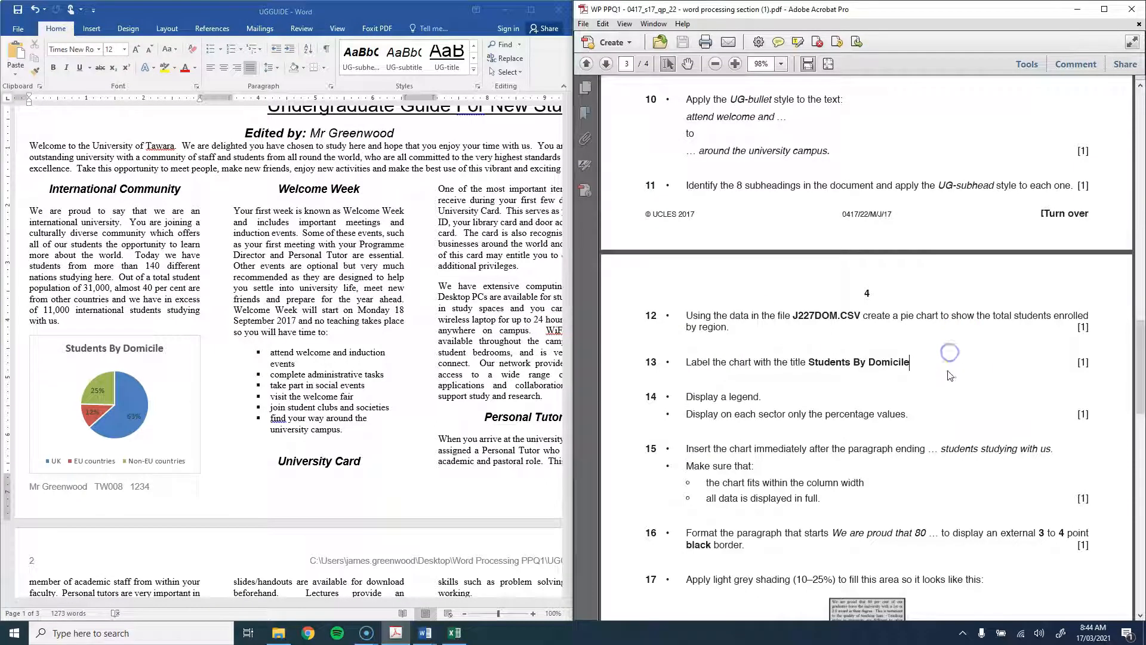
scroll(823, 355, "down", 3)
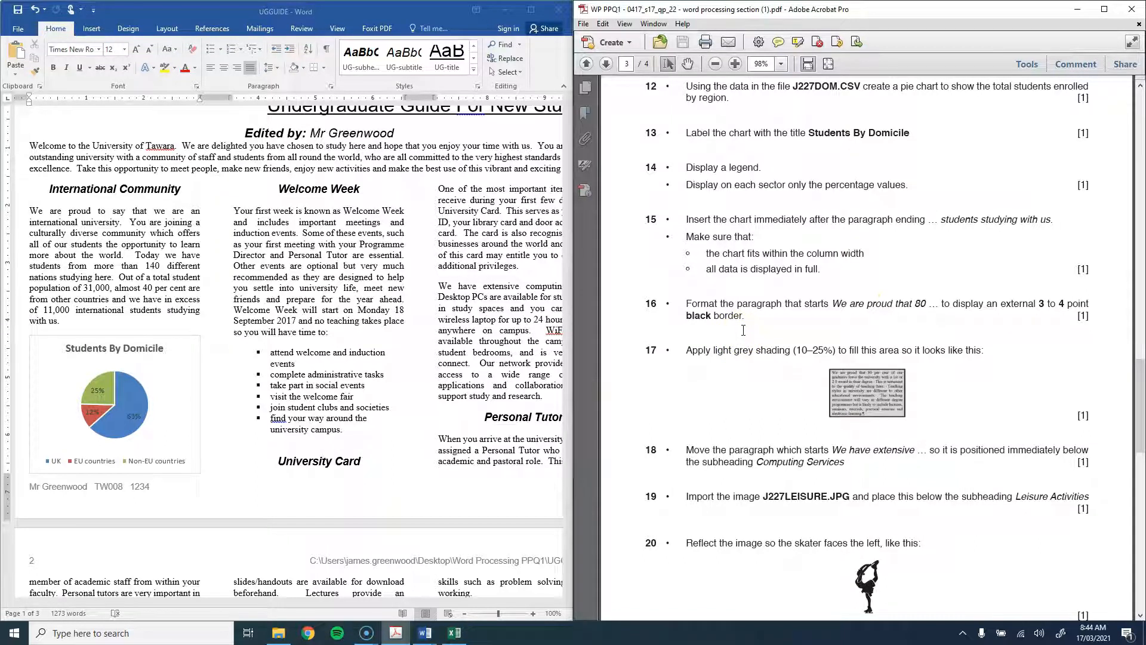
left_click(435, 301)
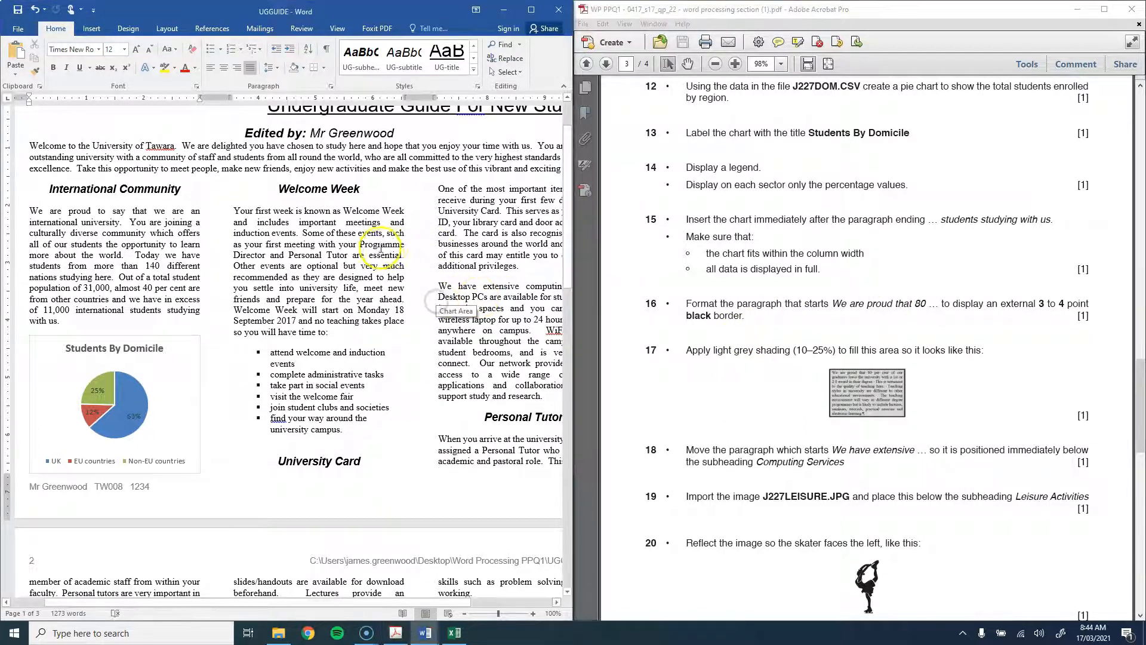
scroll(380, 249, "down", 10)
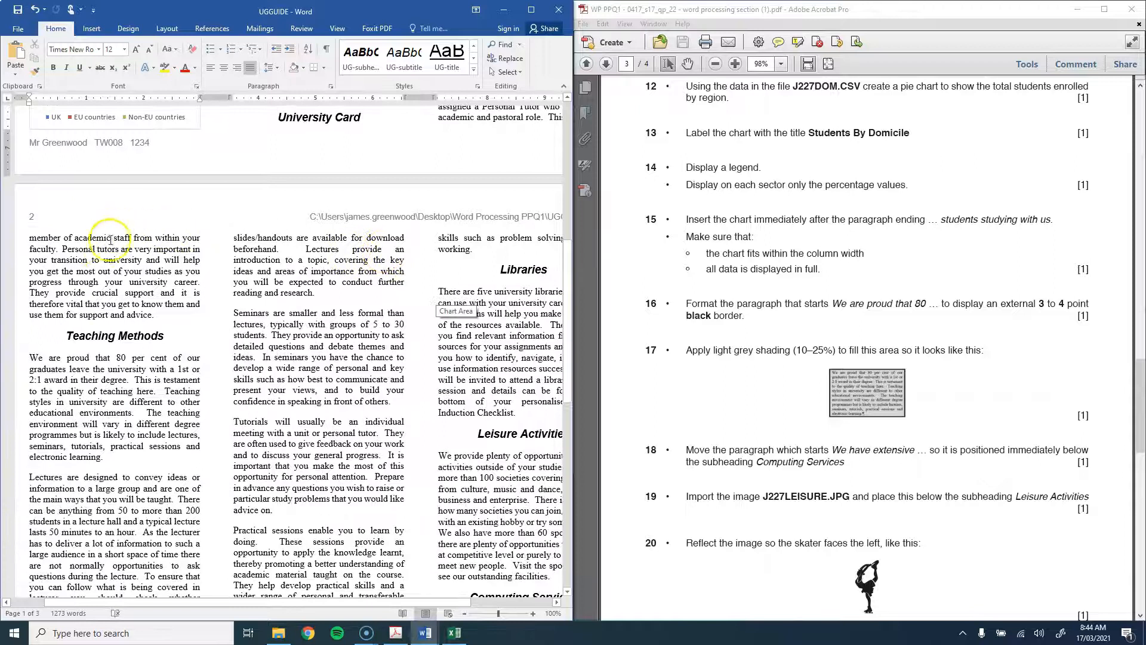
left_click_drag(32, 359, 116, 462)
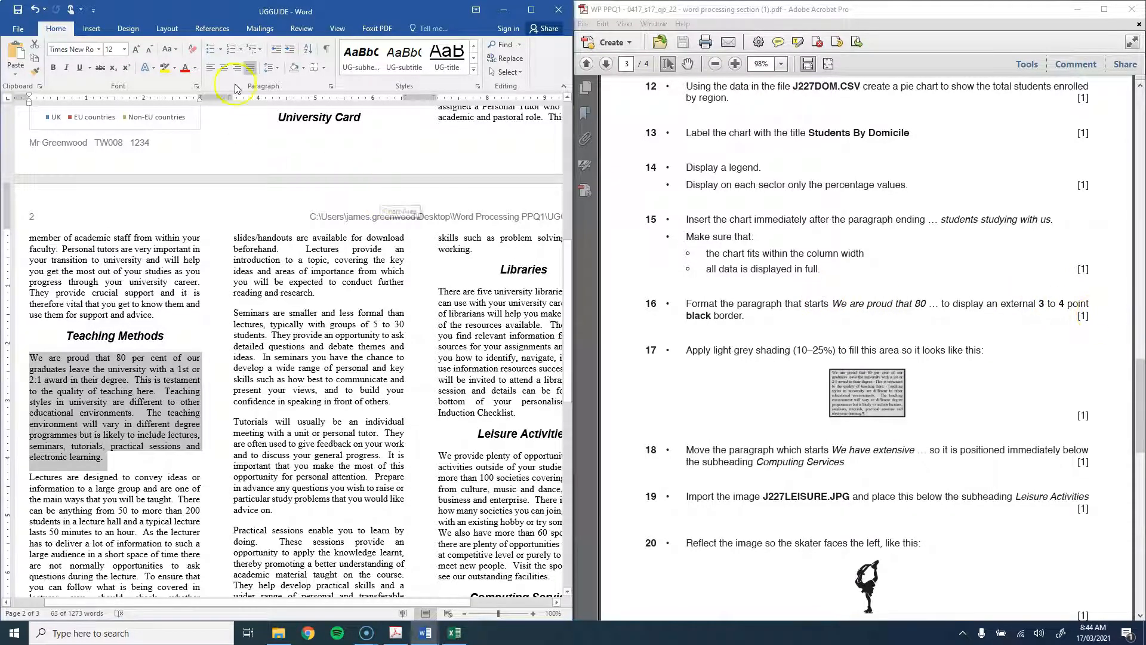
Step: Apply a 3 pt border on all four sides in Borders and Shading
left_click(326, 71)
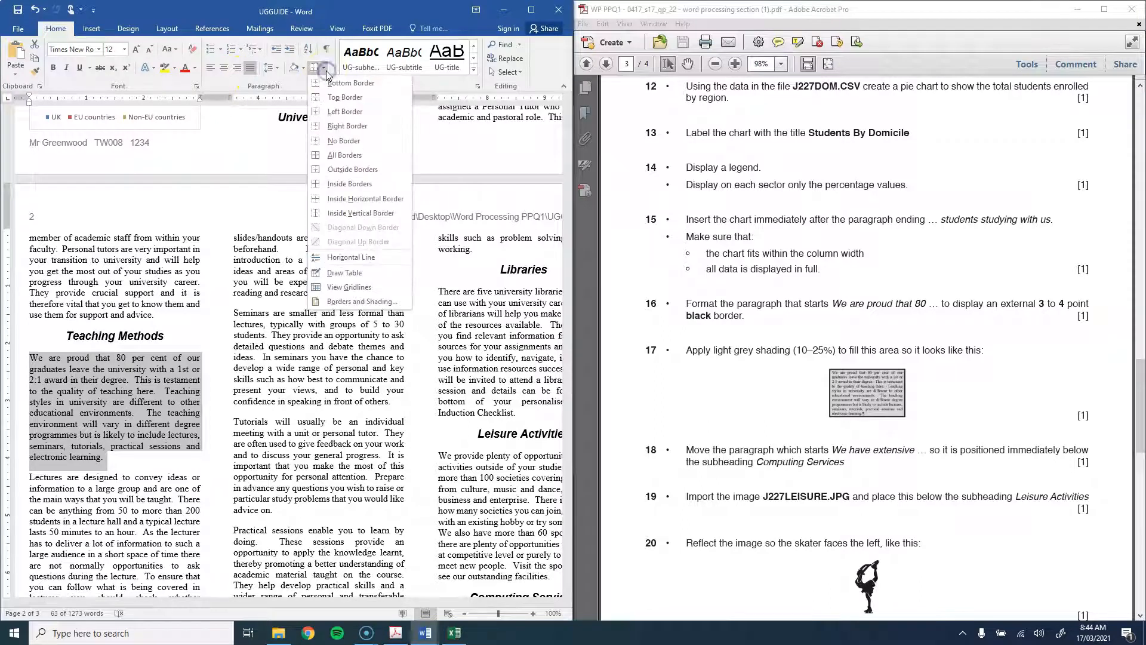
left_click(333, 302)
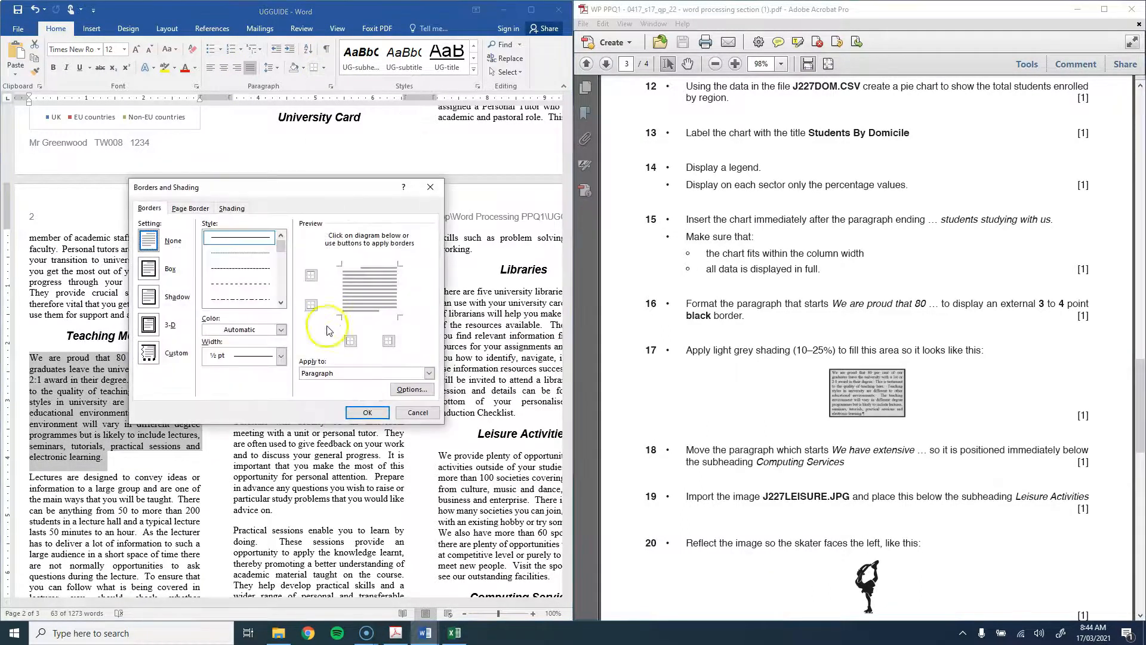
left_click(280, 356)
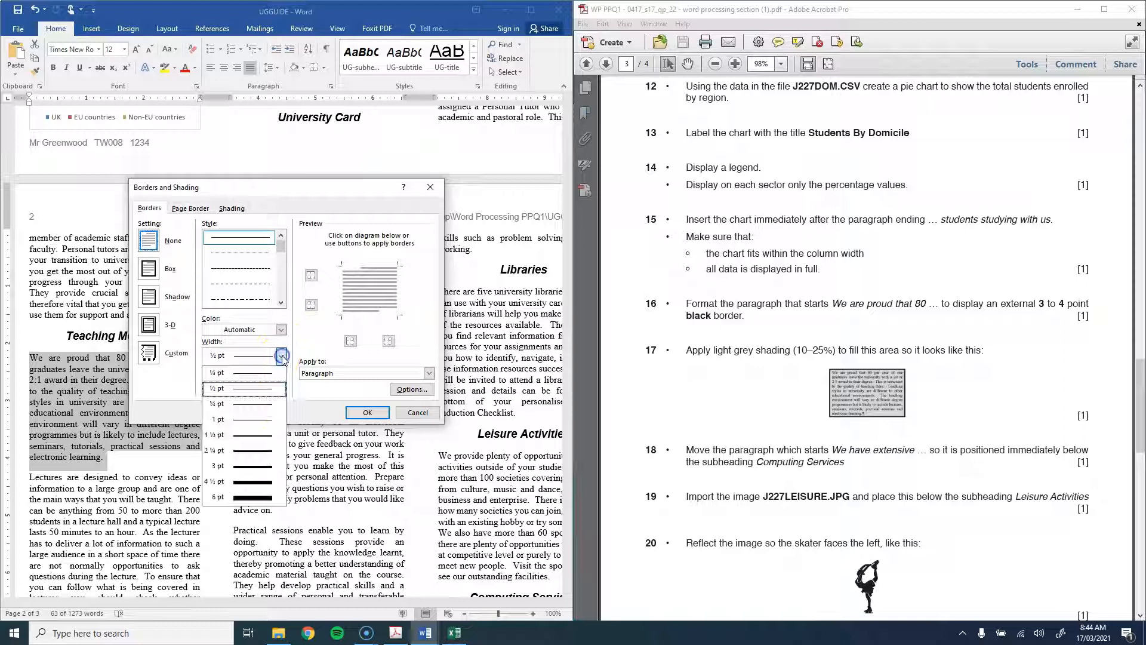
left_click(244, 466)
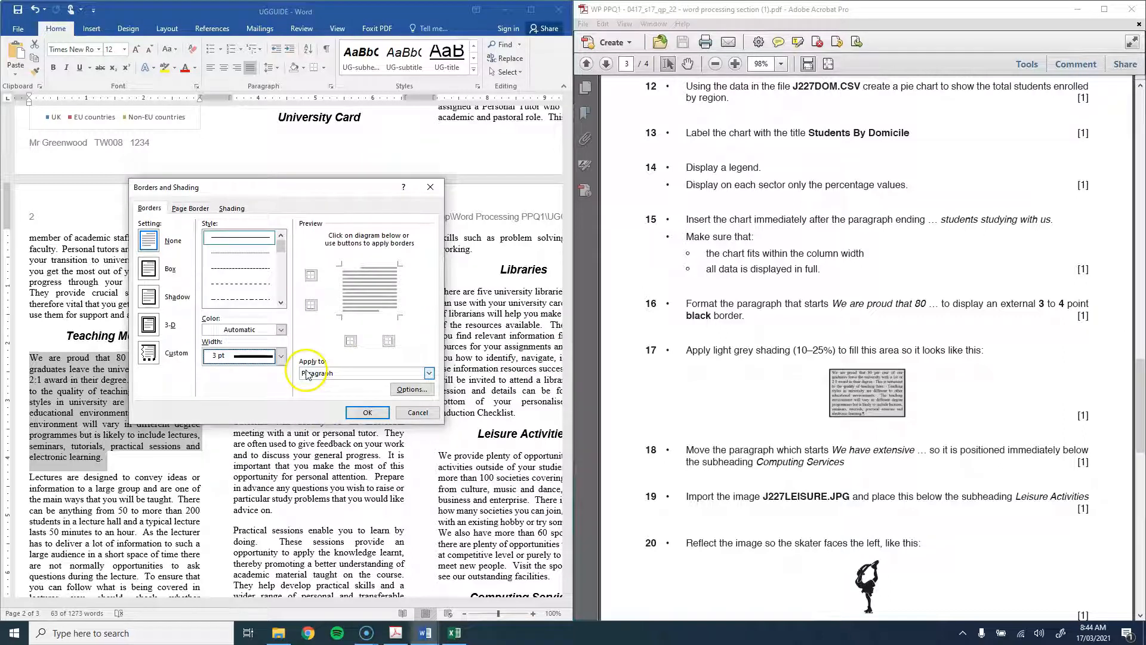
left_click(340, 288)
left_click(369, 314)
left_click(396, 289)
left_click(369, 264)
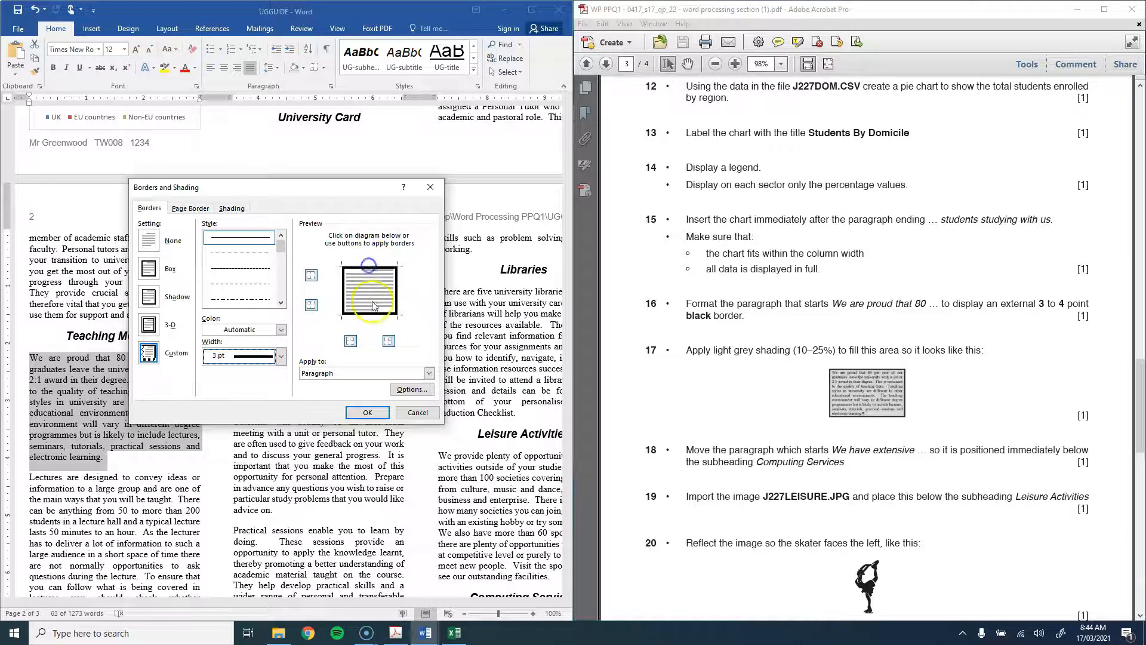
left_click(365, 412)
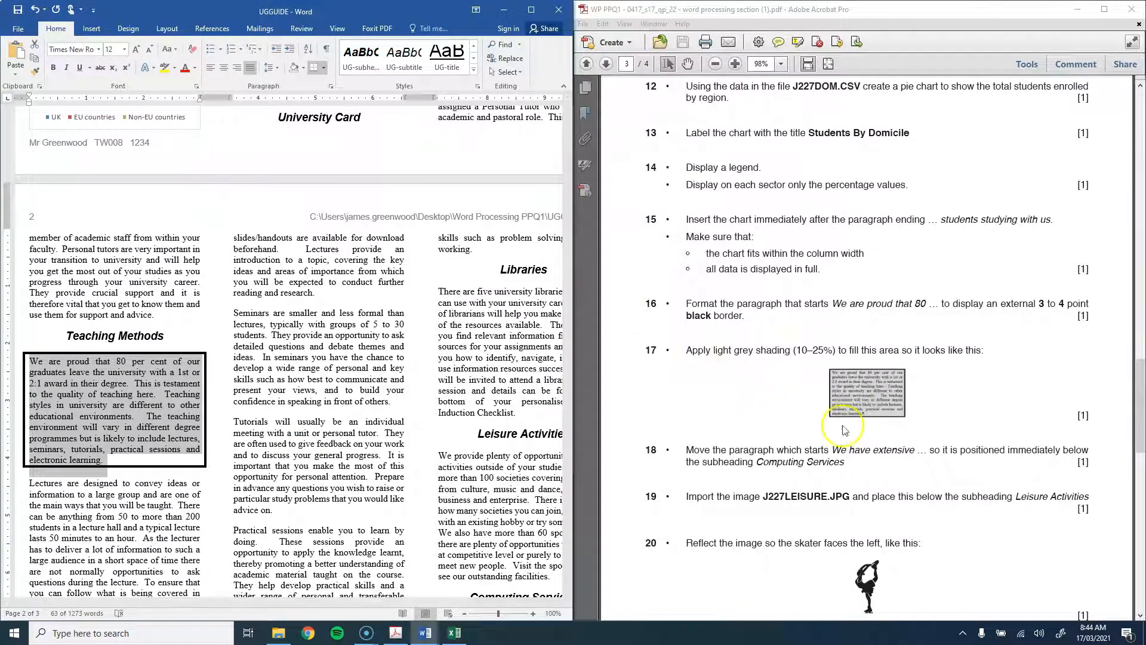
Step: Shade the paragraph White, Background 1, Darker 15%
left_click(304, 67)
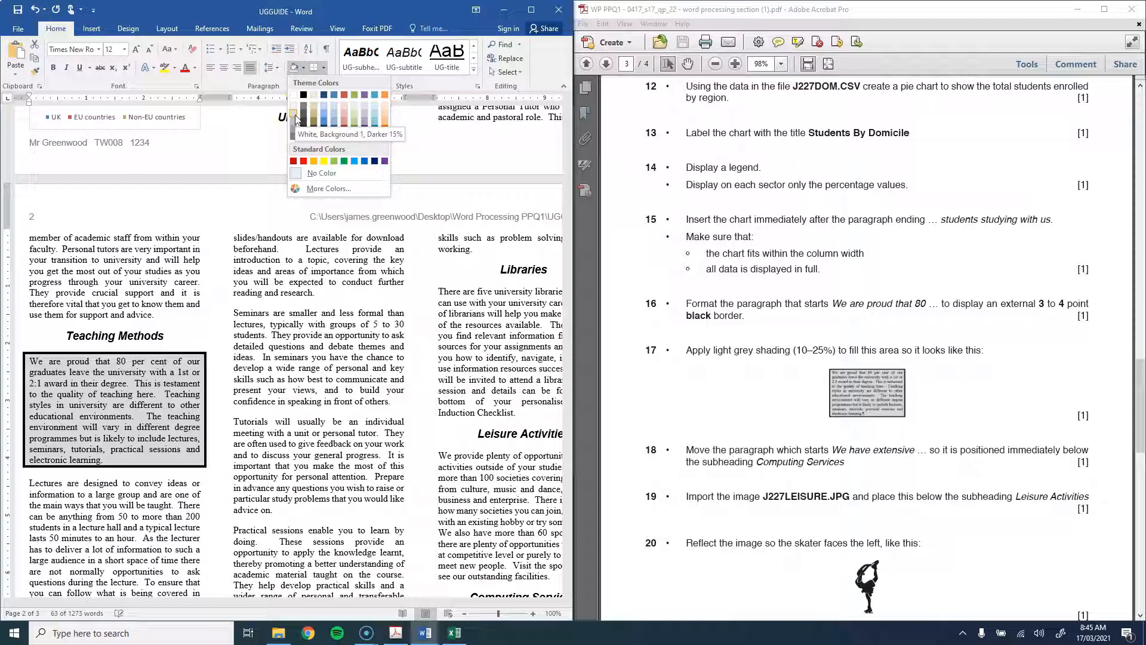
left_click(295, 118)
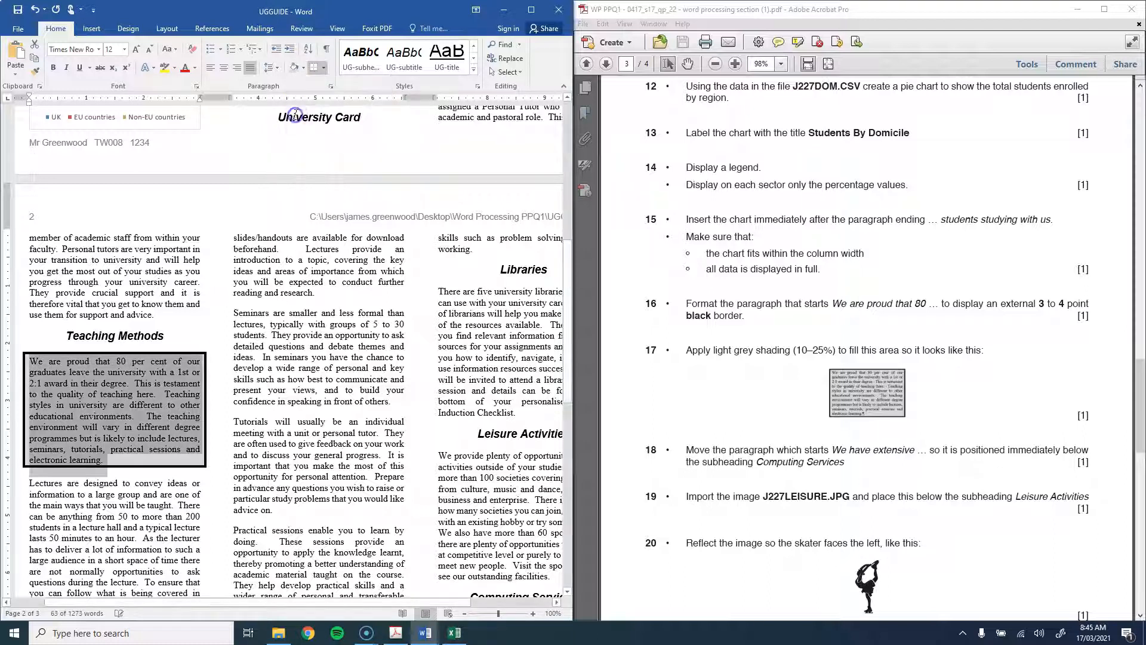
left_click(377, 422)
scroll(757, 416, "down", 4)
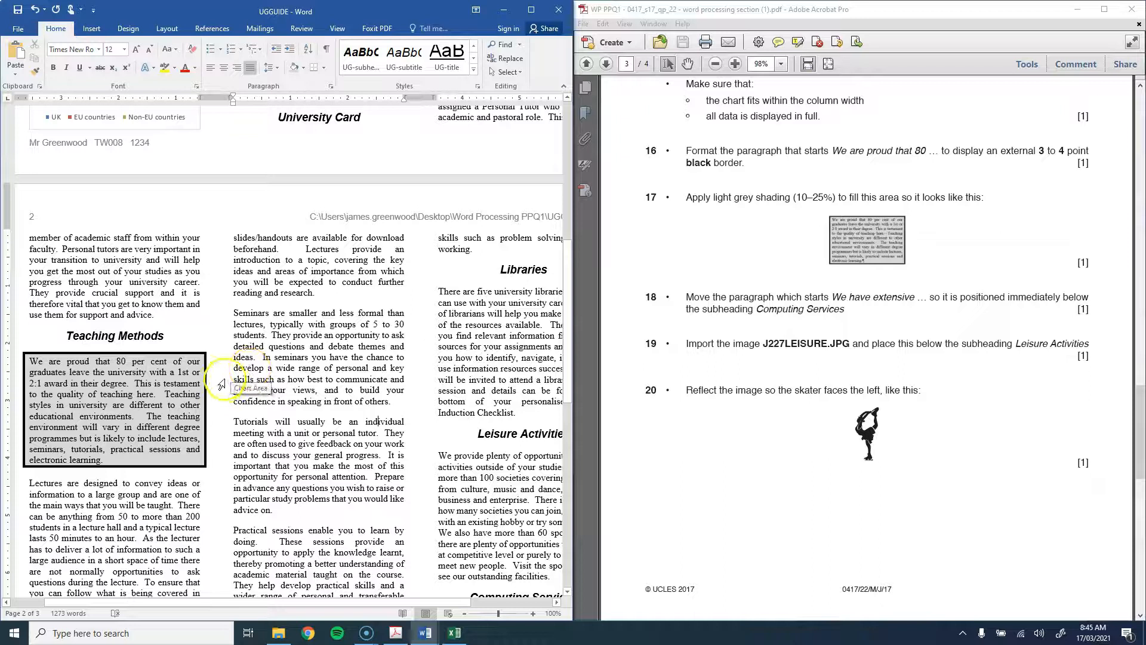
scroll(289, 324, "down", 9)
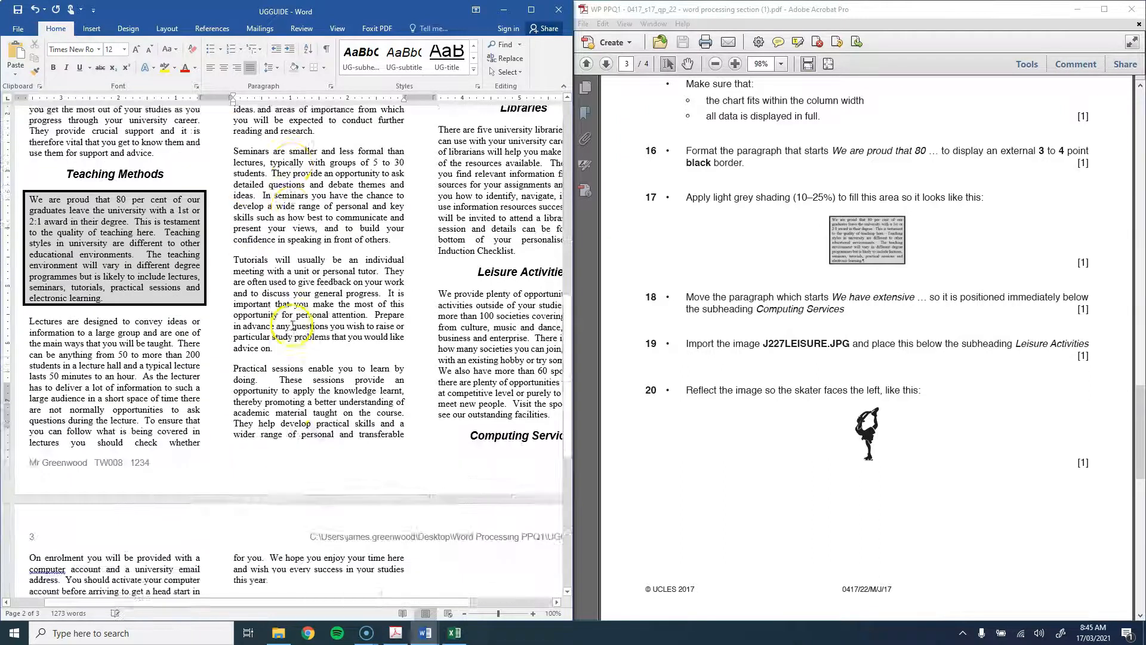
scroll(293, 326, "down", 7)
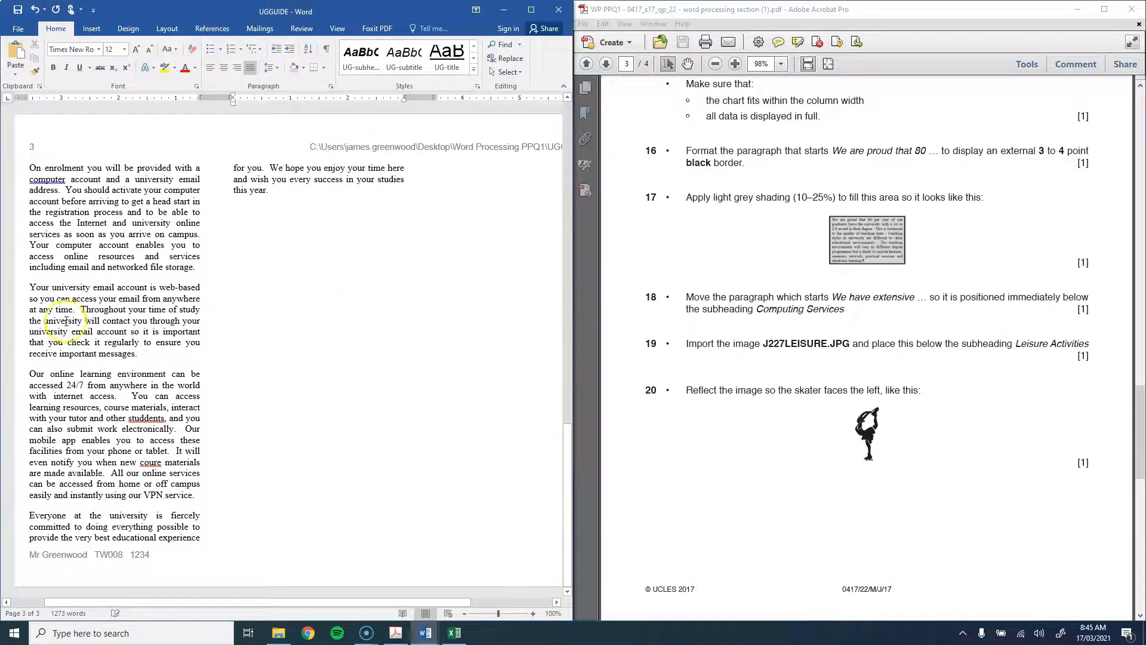
scroll(92, 389, "up", 20)
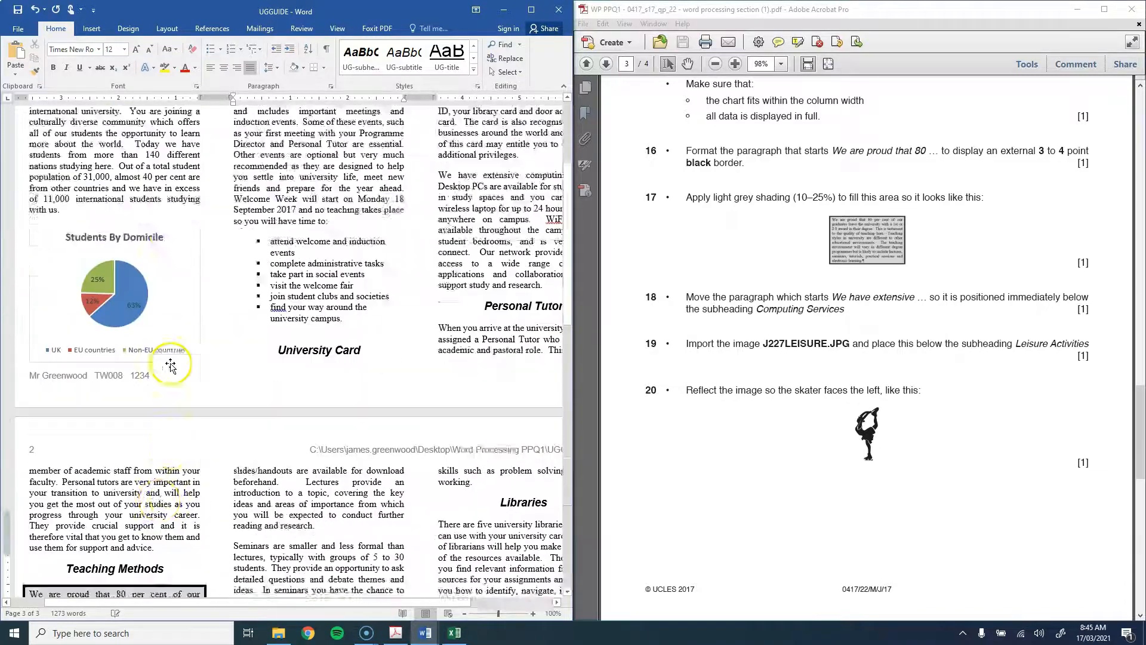
Step: Cut the 'We have extensive' paragraph and paste it before 'On enrolment', keeping source formatting
left_click_drag(439, 306, 546, 420)
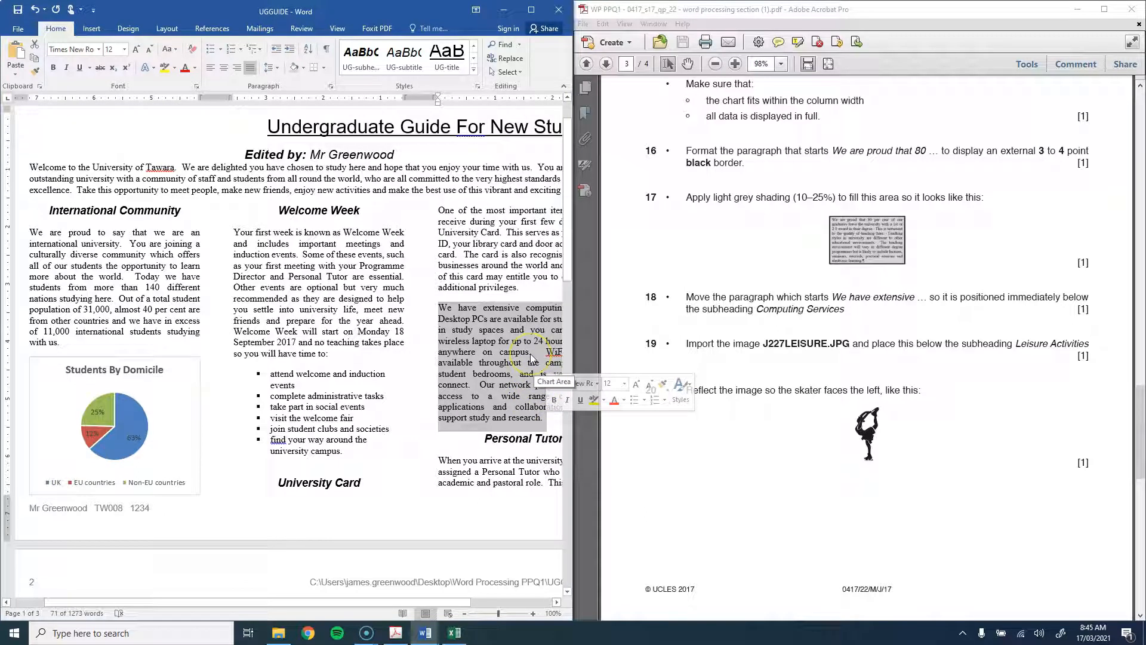
right_click(506, 337)
left_click(520, 345)
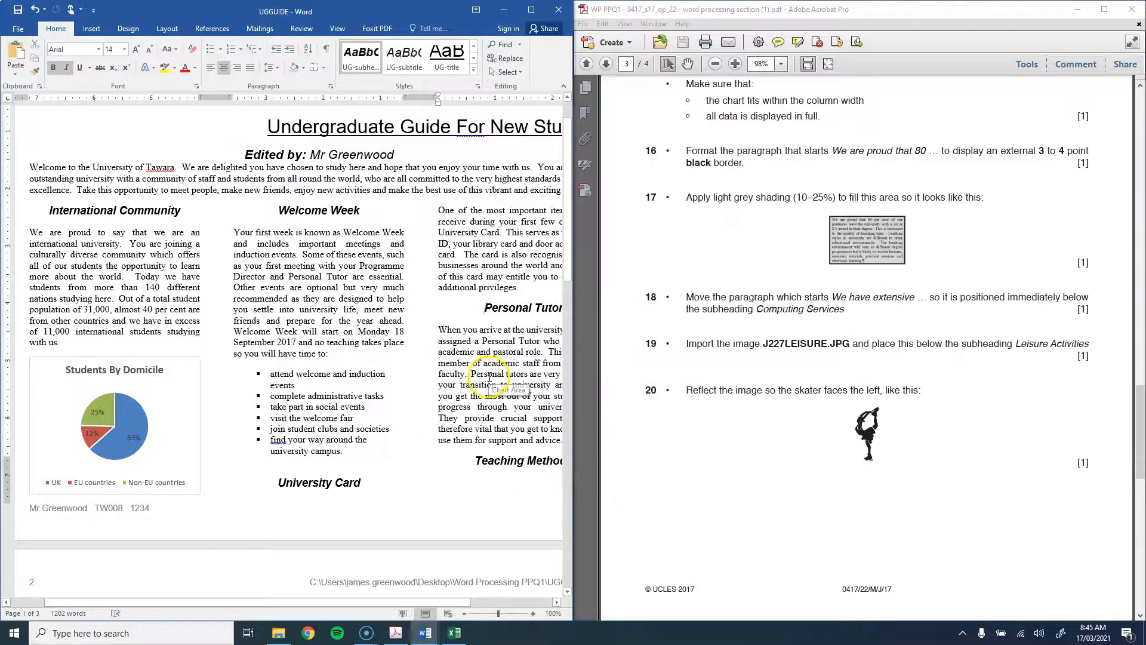
scroll(455, 345, "down", 10)
scroll(456, 344, "down", 1)
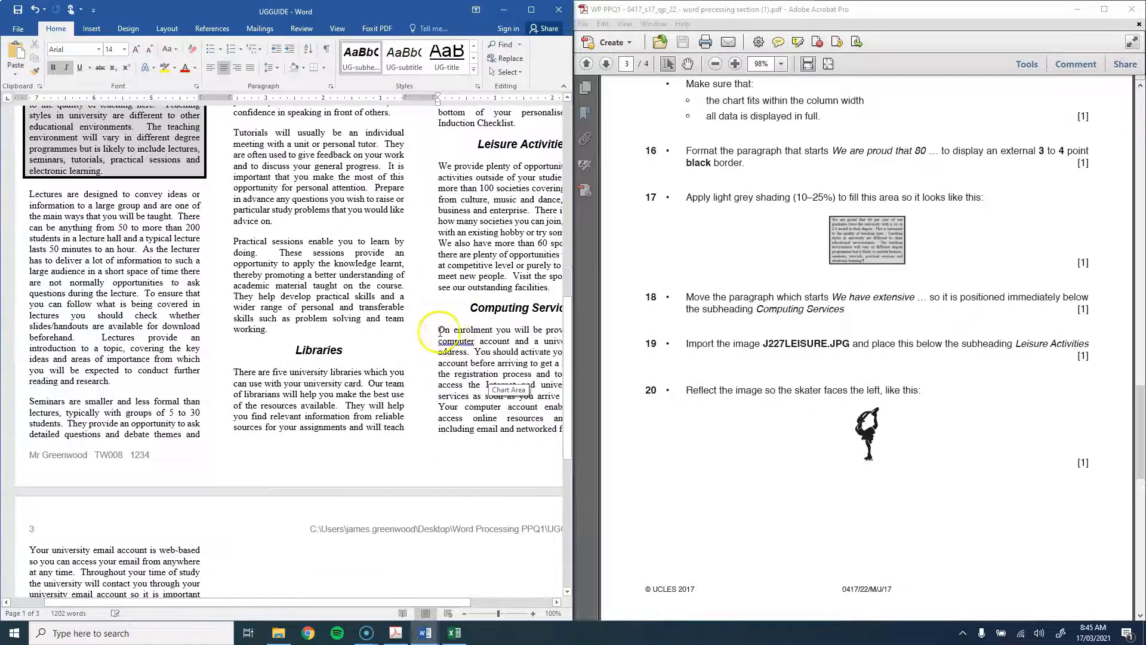
right_click(440, 331)
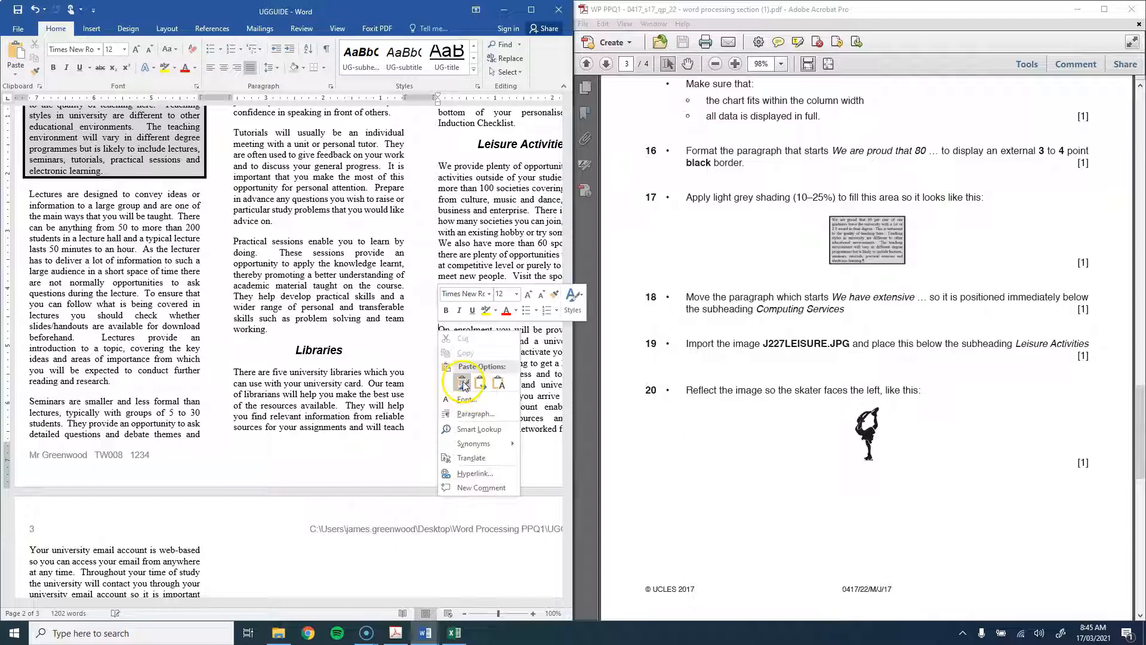
left_click(462, 383)
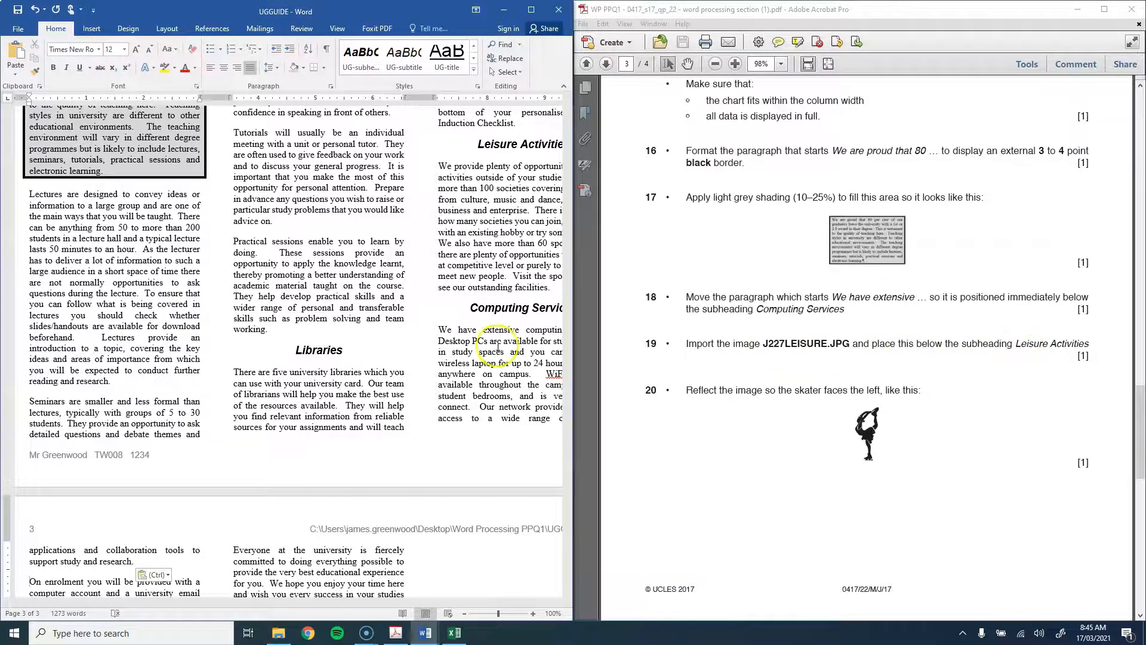
Step: Insert a blank line before 'We provide' under the Leisure Activities subheading
scroll(498, 347, "up", 3)
left_click(439, 281)
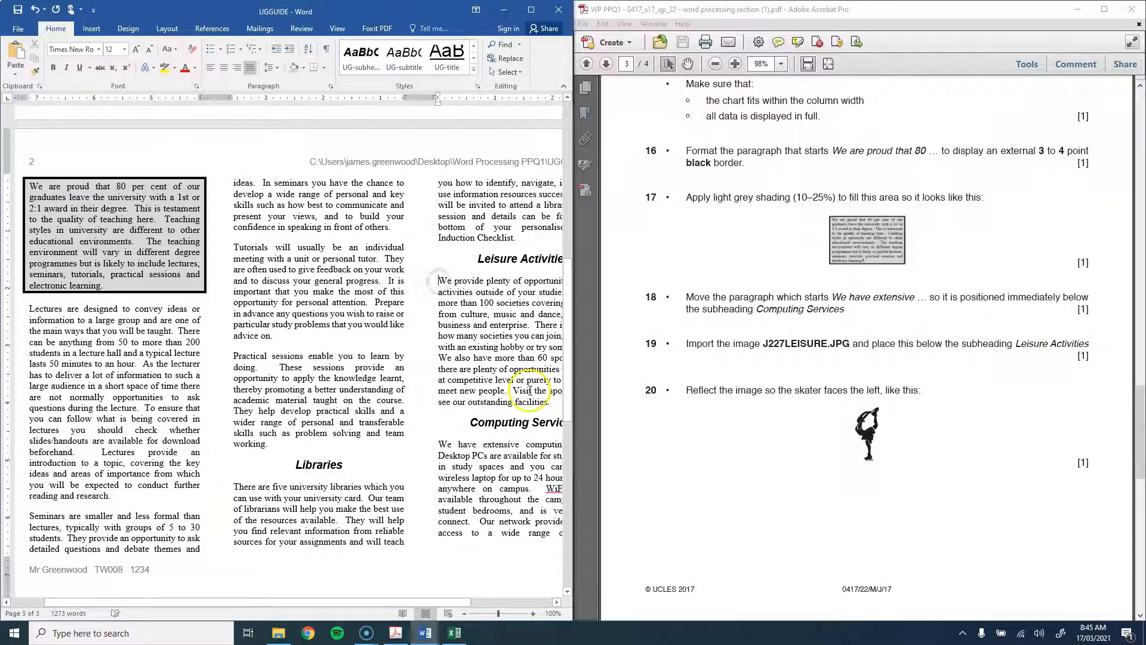
key("Return")
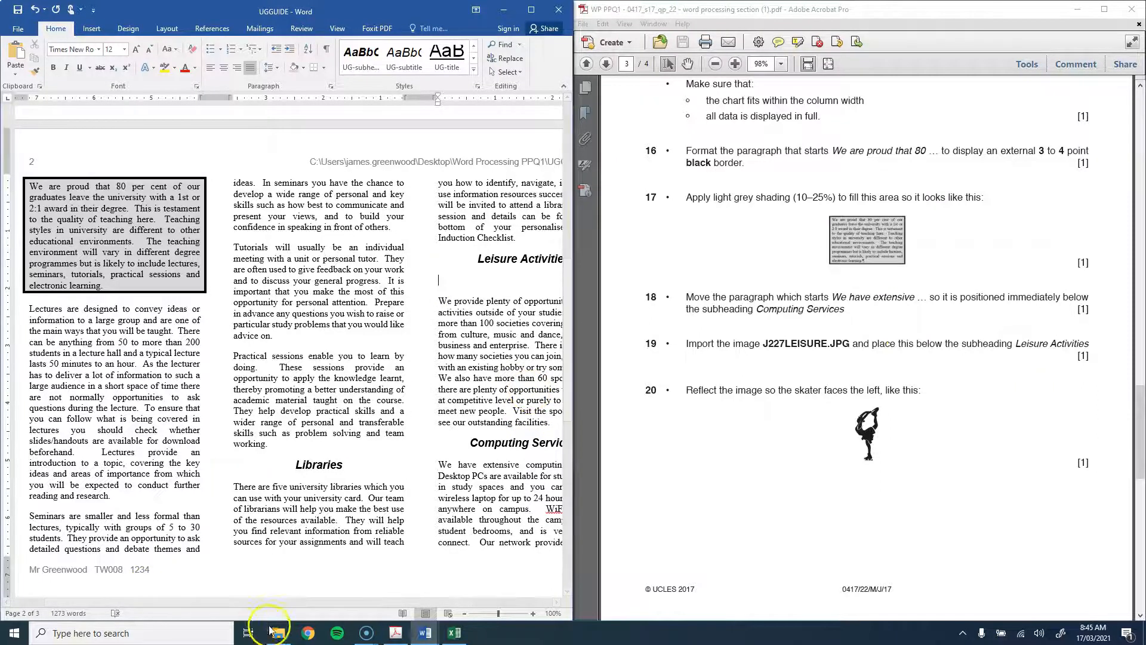
Step: Drag J227LEISURE.jpg from File Explorer onto the blank line below Leisure Activities
left_click(278, 632)
left_click(226, 430)
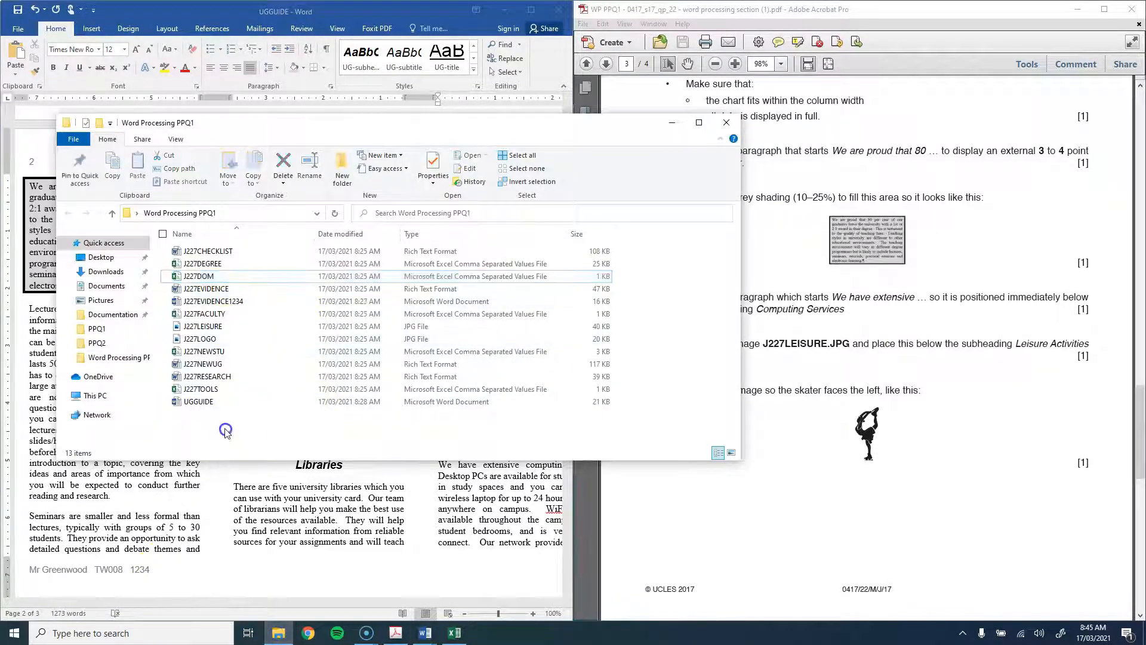
left_click_drag(206, 326, 459, 239)
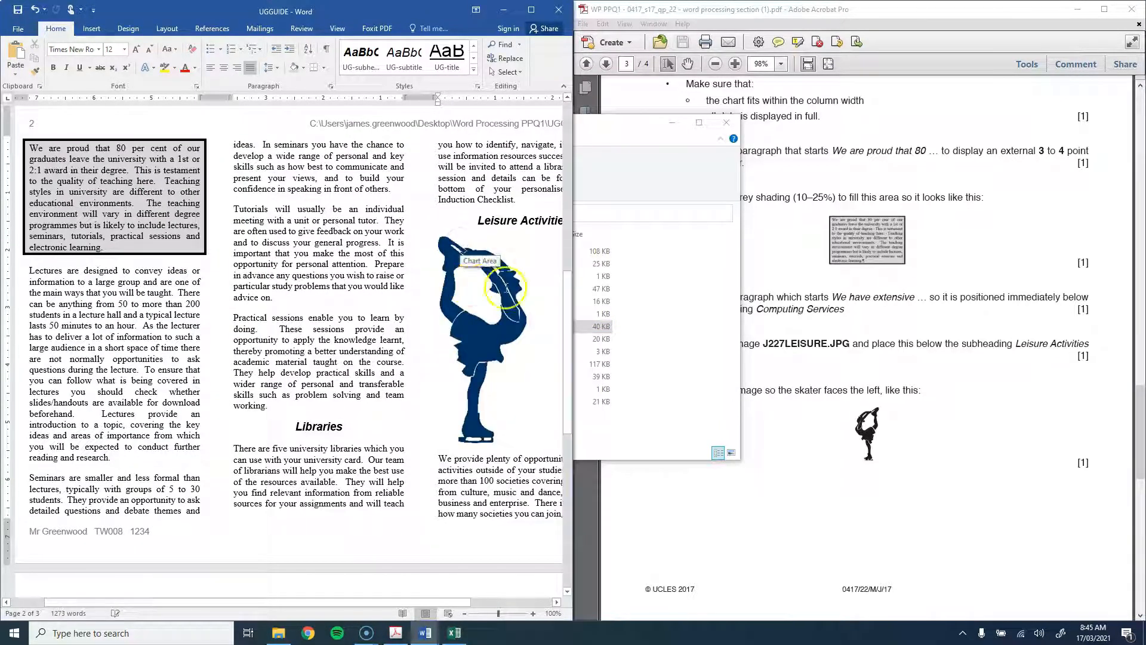
left_click(946, 396)
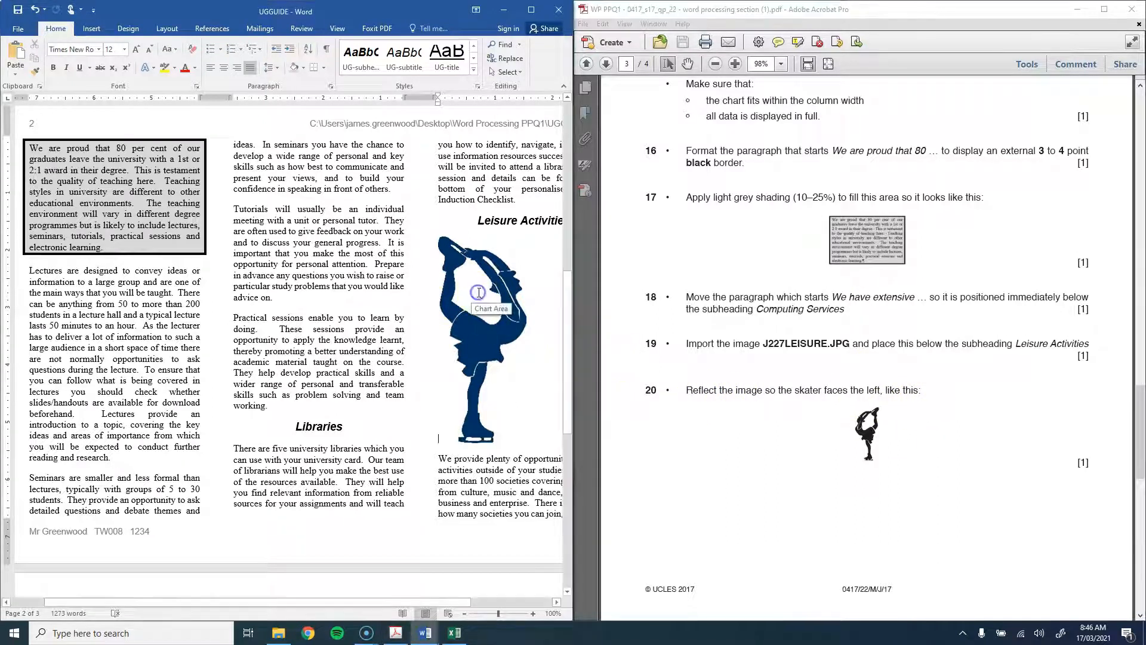
right_click(511, 326)
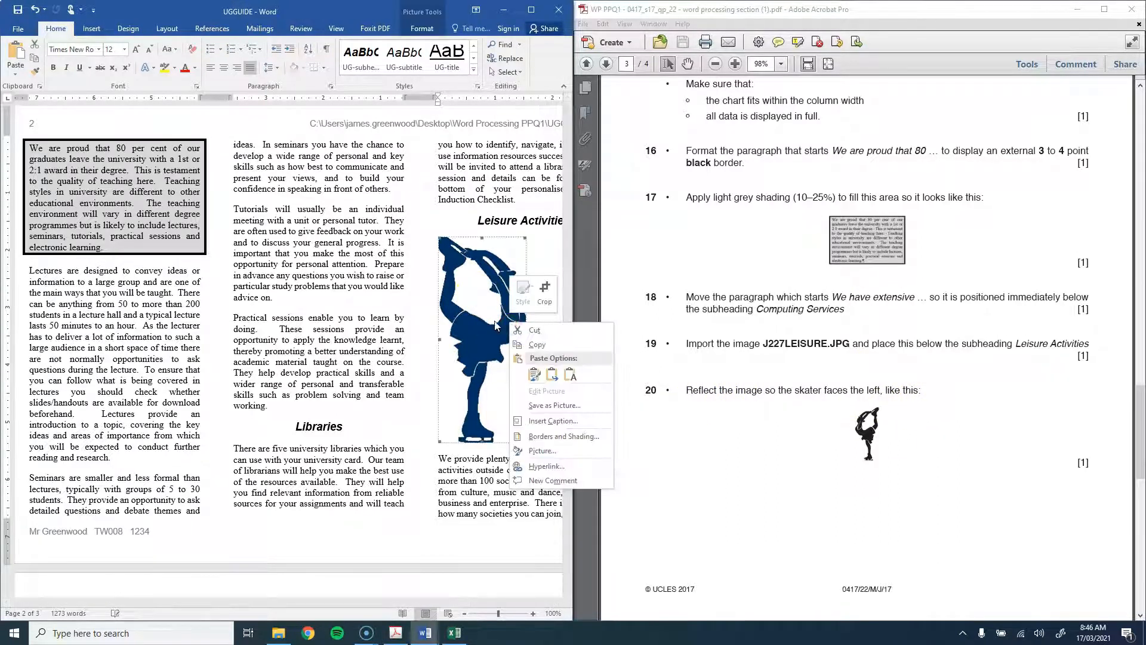
key("Escape")
left_click(422, 29)
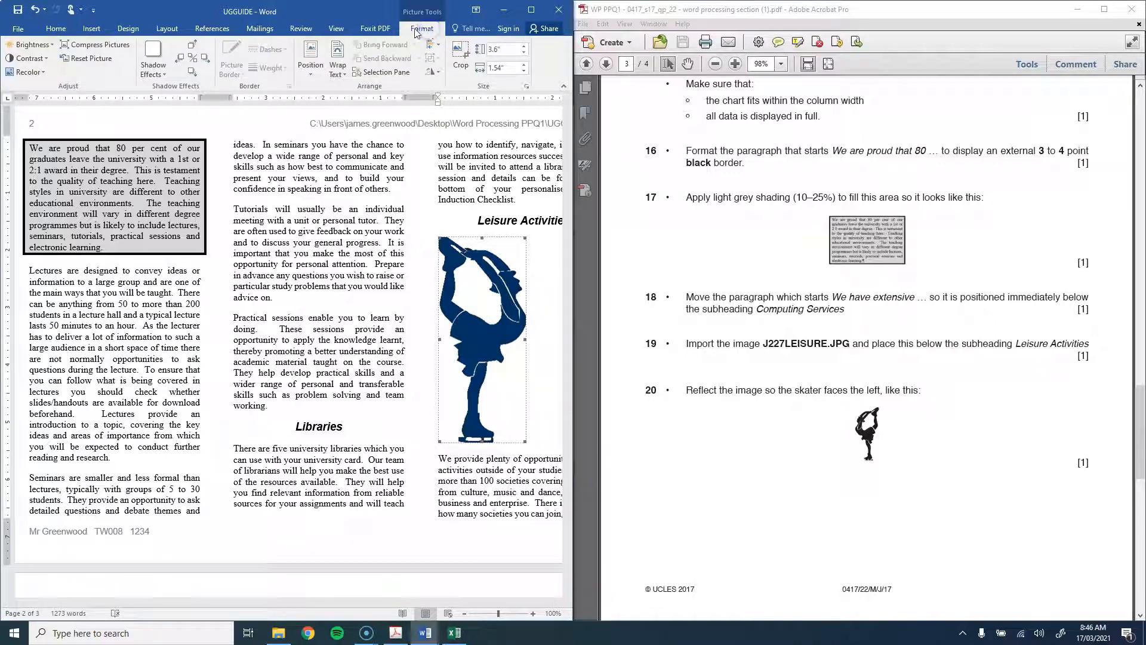
Step: Flip the J227LEISURE skater picture horizontally using Rotate > Flip Horizontal
left_click(439, 73)
left_click(531, 9)
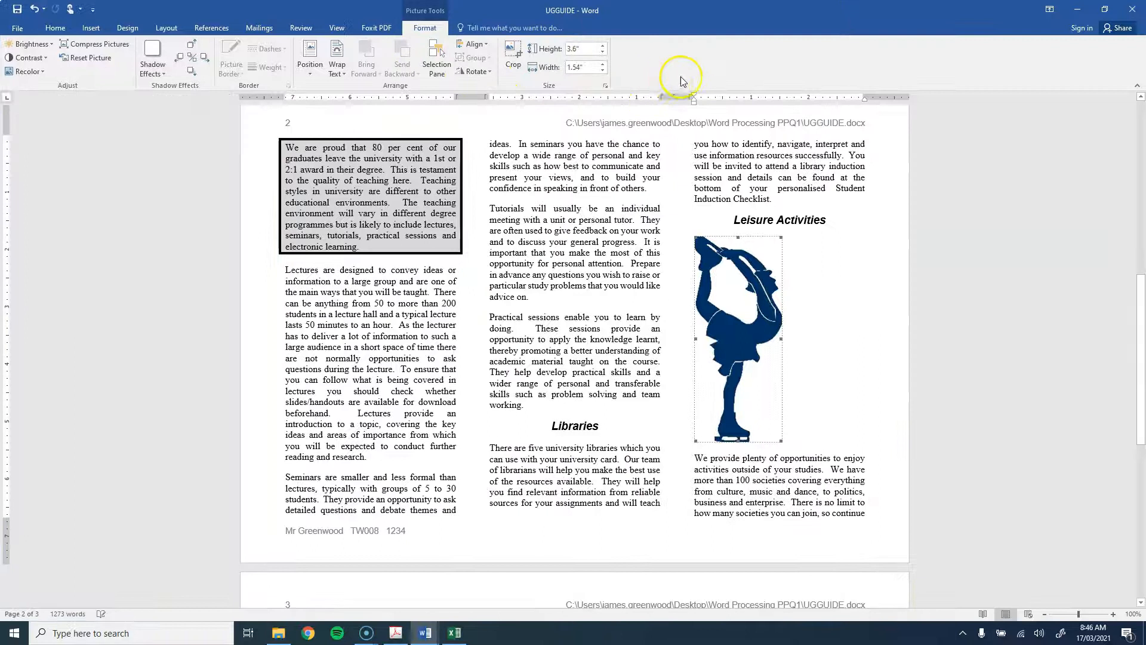
left_click(465, 77)
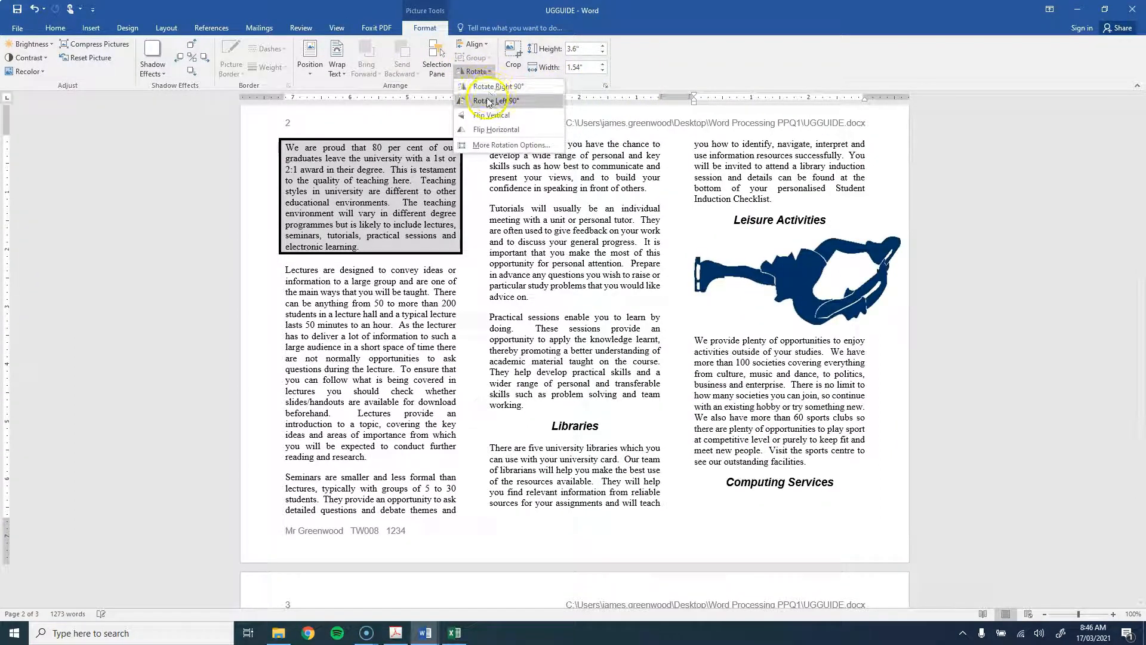
left_click(484, 130)
left_click_drag(603, 15, 324, 34)
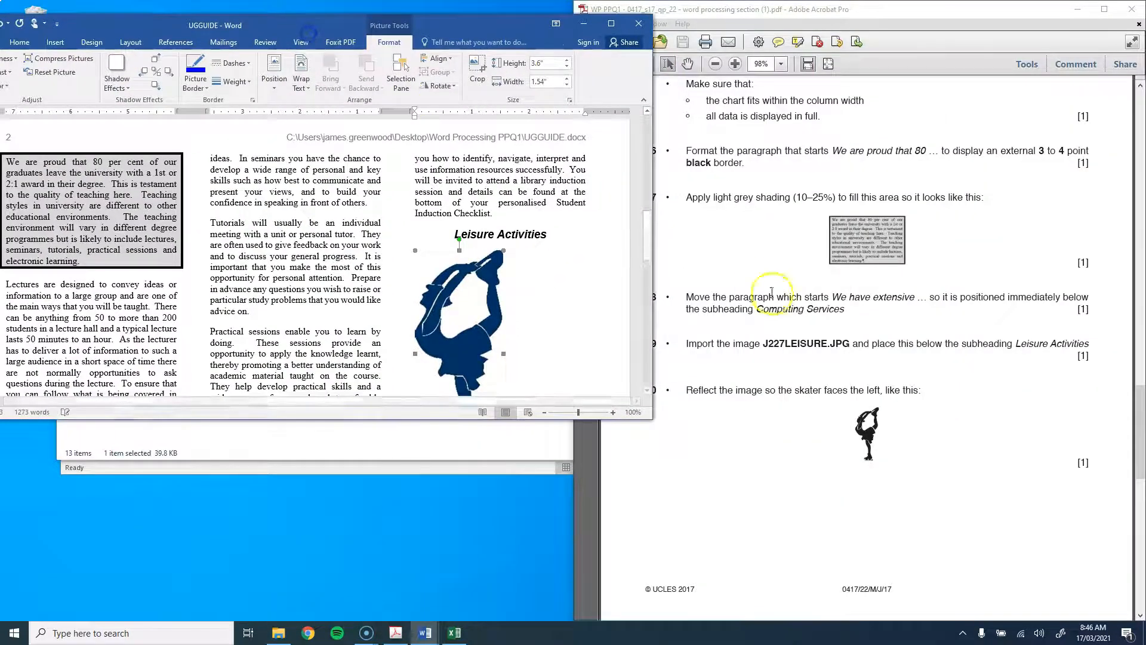
scroll(800, 296, "down", 3)
scroll(818, 293, "down", 3)
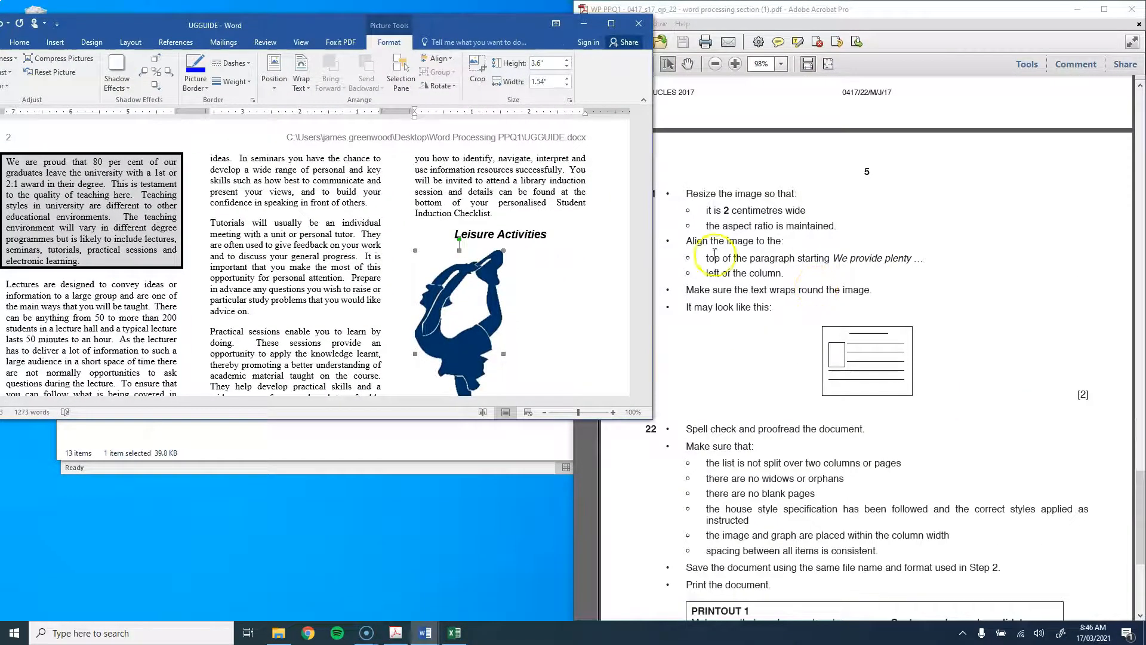
left_click(476, 305)
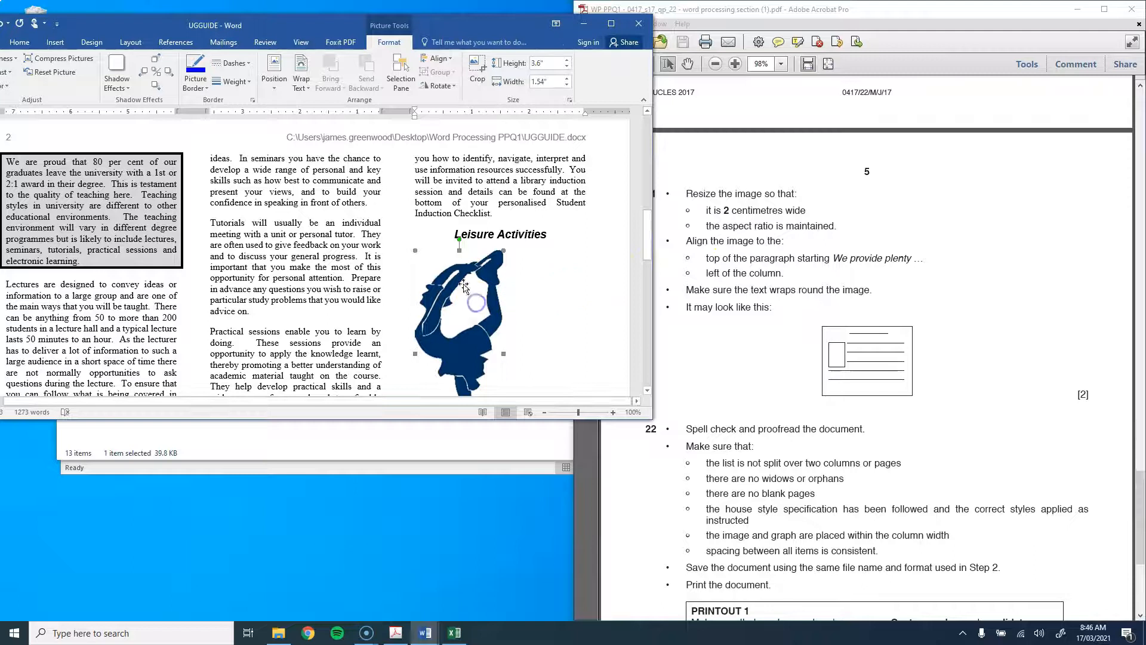
Step: Set the skater picture's width to 2 cm, keeping its proportions
left_click(550, 81)
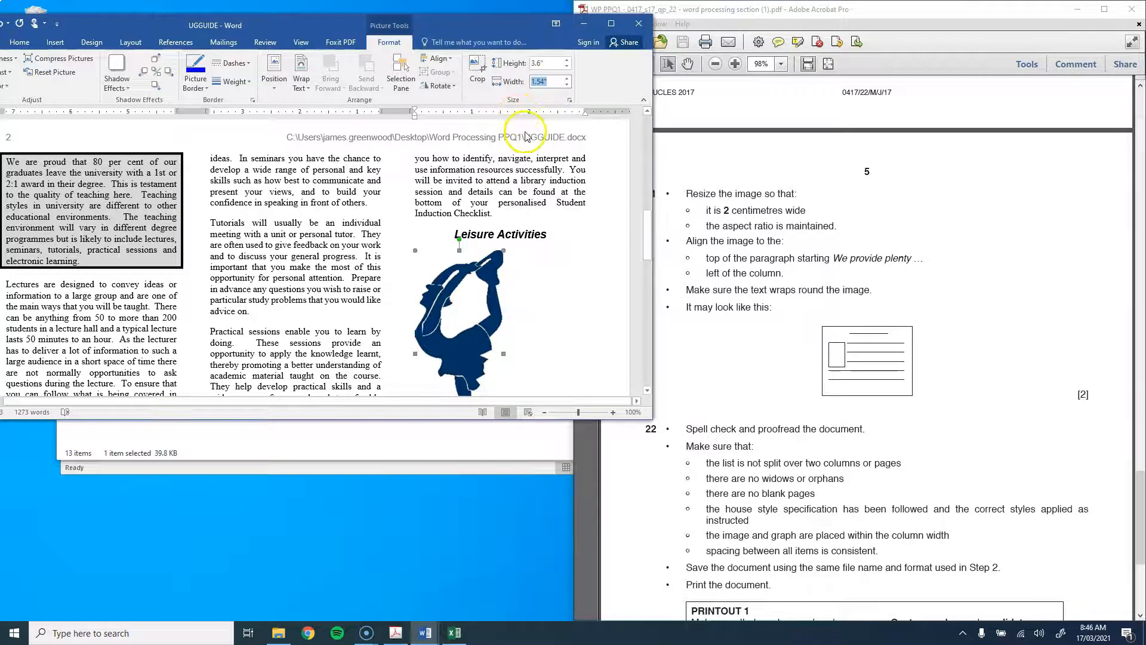
type("2cm")
key("Return")
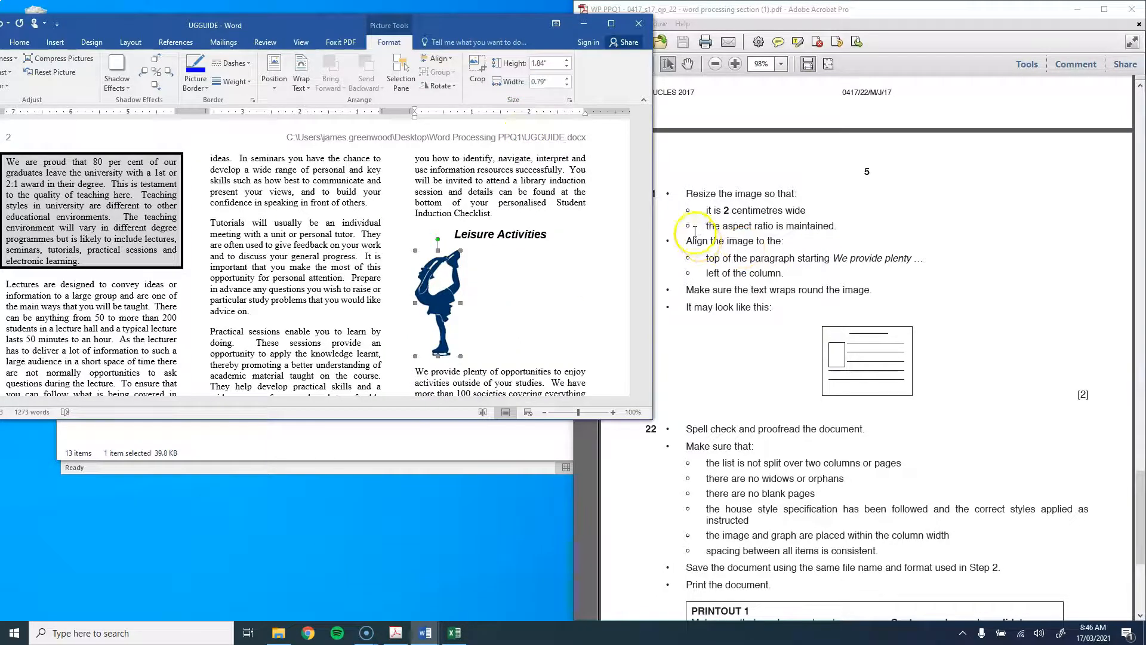
scroll(695, 241, "down", 4)
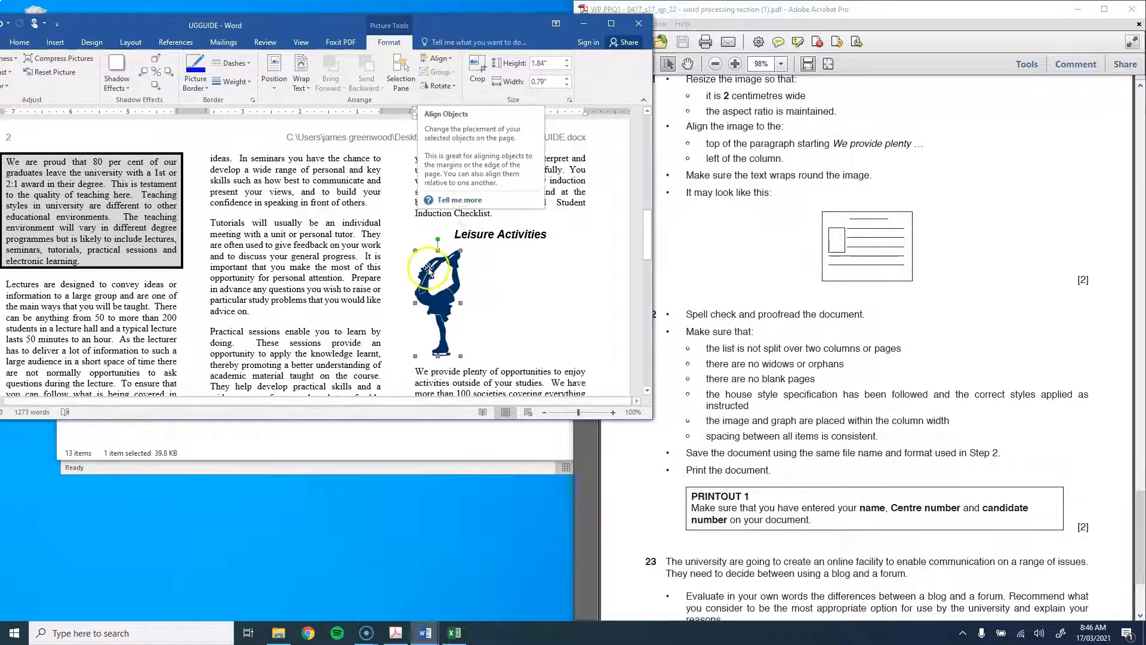
Step: Check the picture's Align options without changing them, then maximize the Word window
left_click(446, 59)
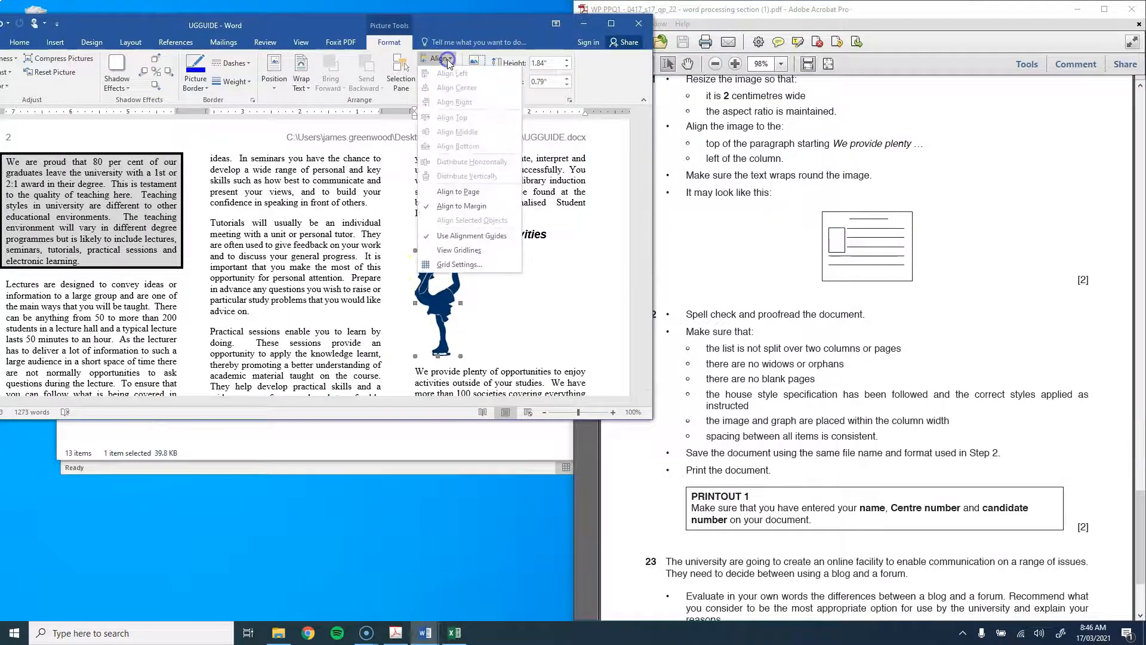
left_click(555, 261)
left_click(499, 293)
left_click(435, 289)
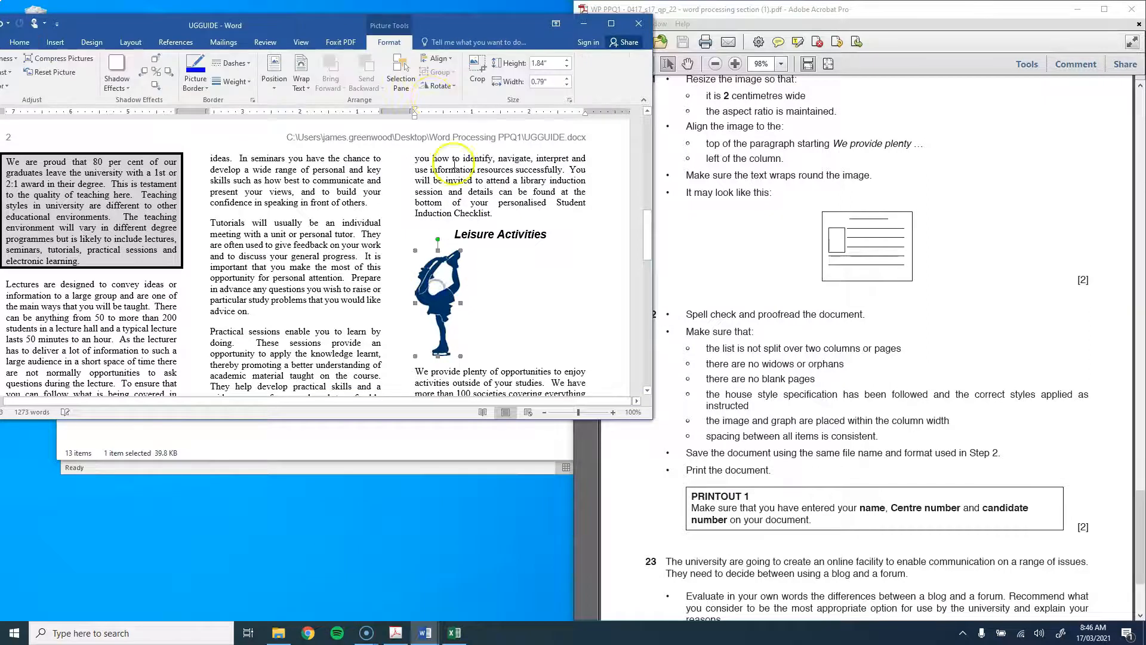
left_click(438, 59)
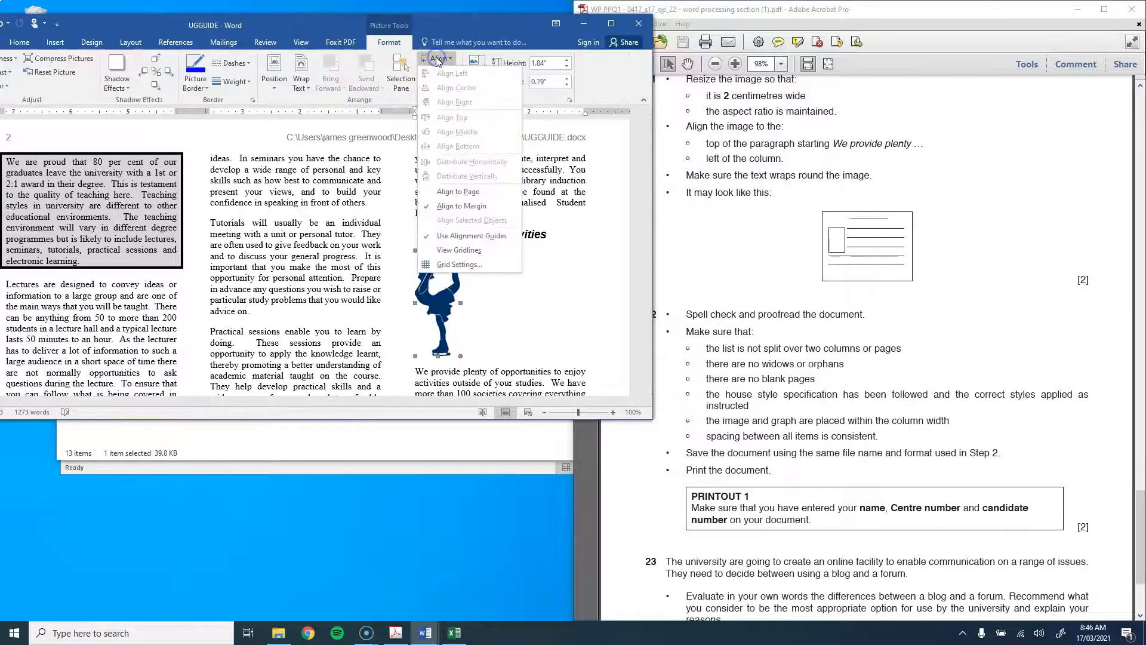
left_click(537, 260)
left_click(481, 25)
double_click(481, 25)
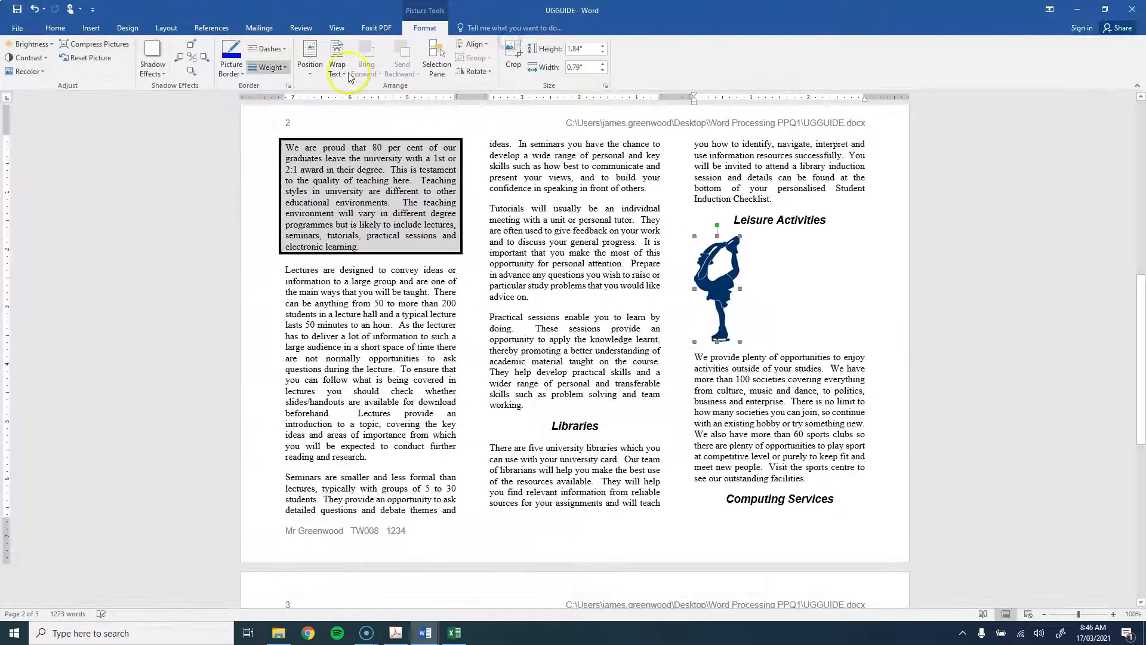
Step: Wrap text squarely around the skater picture and delete the empty line above 'We provide plenty'
left_click(337, 66)
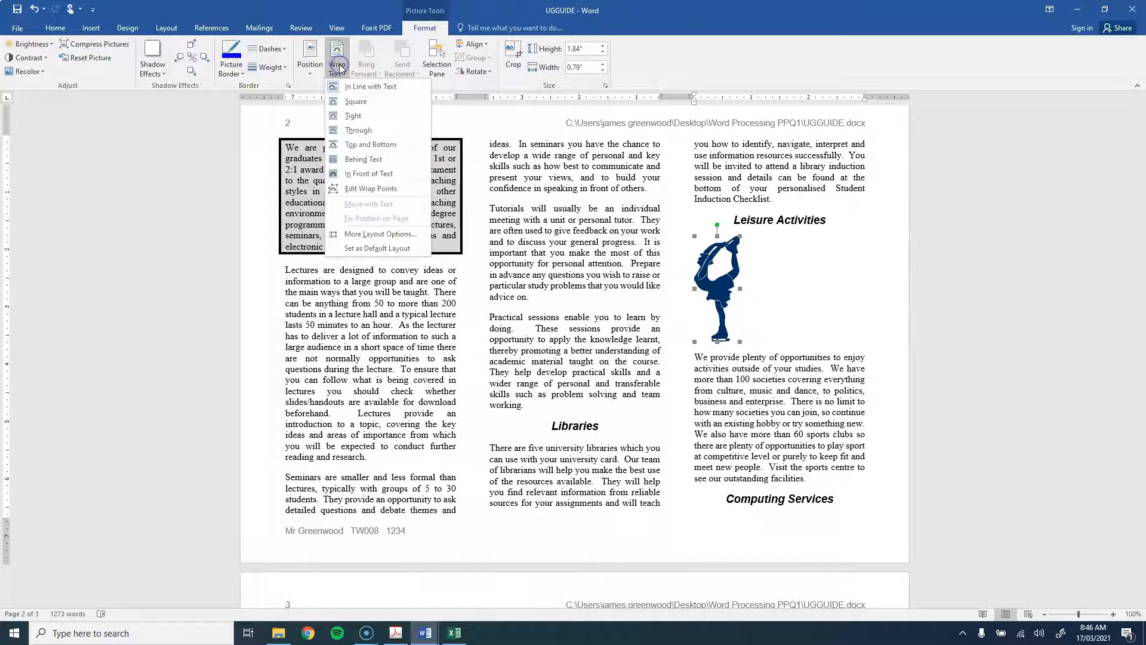
left_click(355, 103)
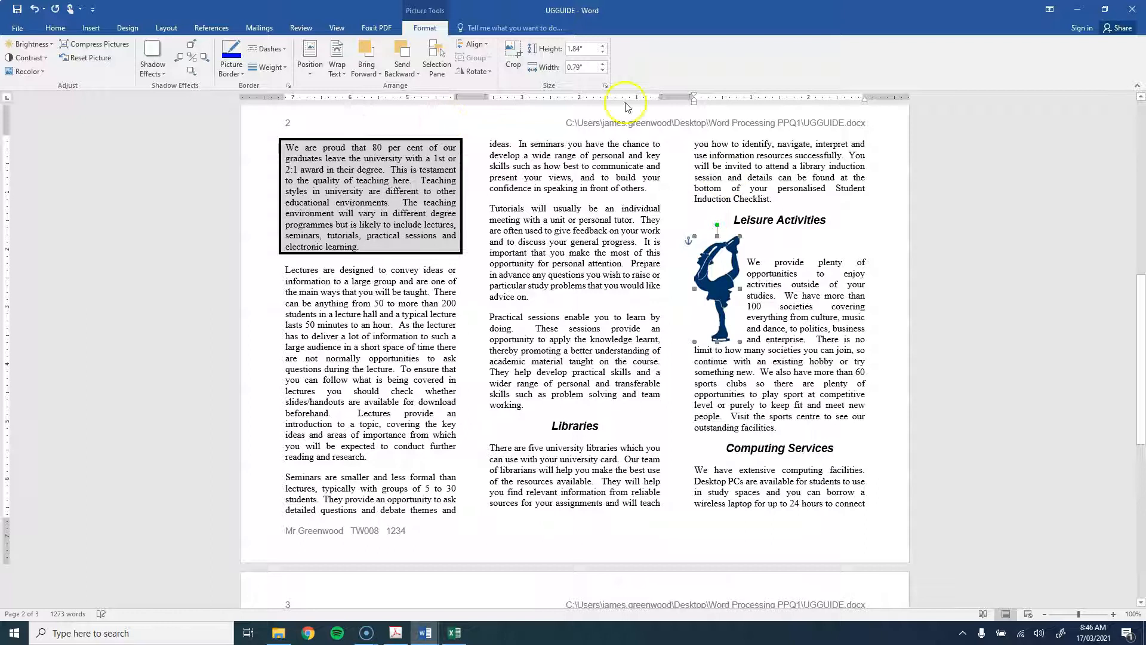
left_click(775, 241)
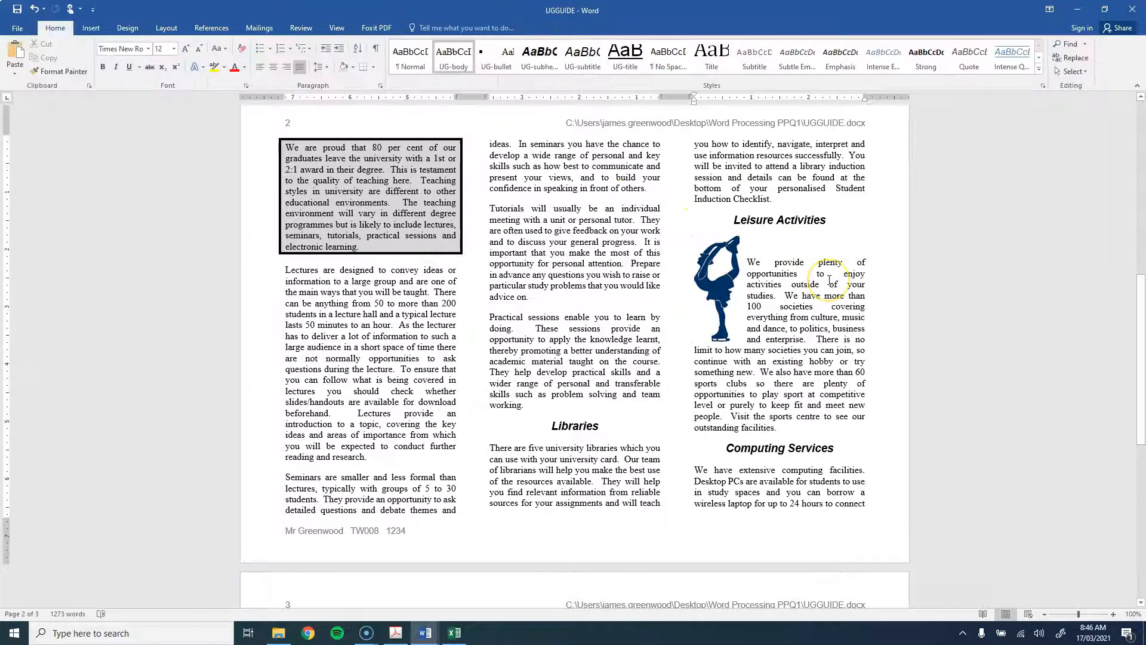
key("Delete")
Step: Align the skater picture to the left from the Picture Format alignment options
left_click(728, 270)
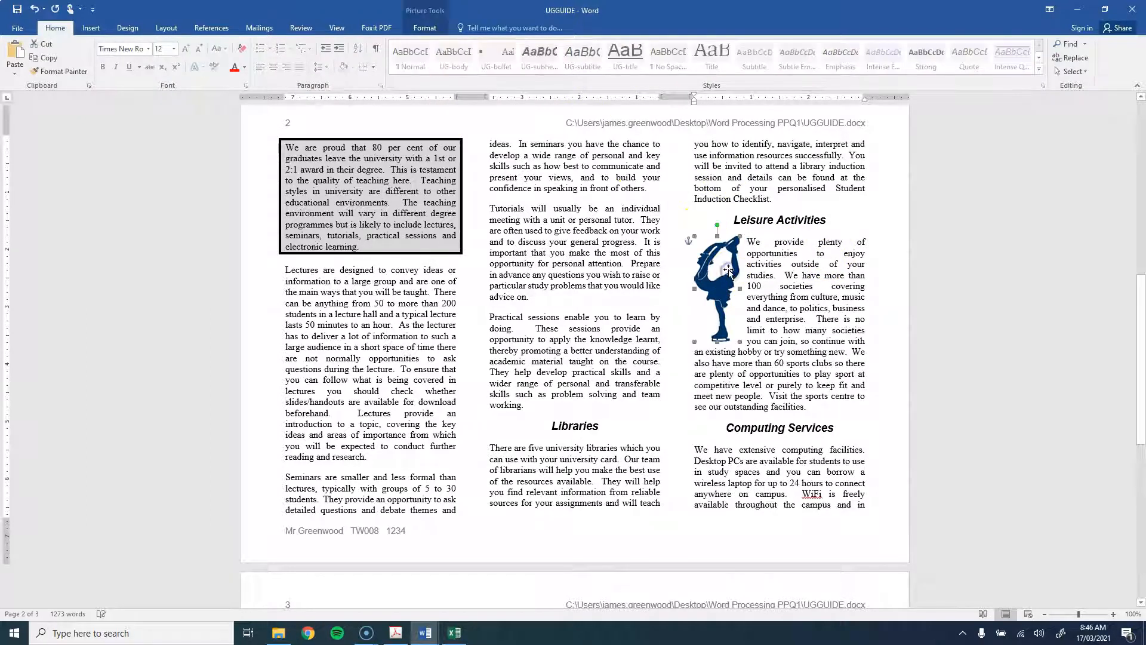
left_click(426, 31)
left_click(473, 45)
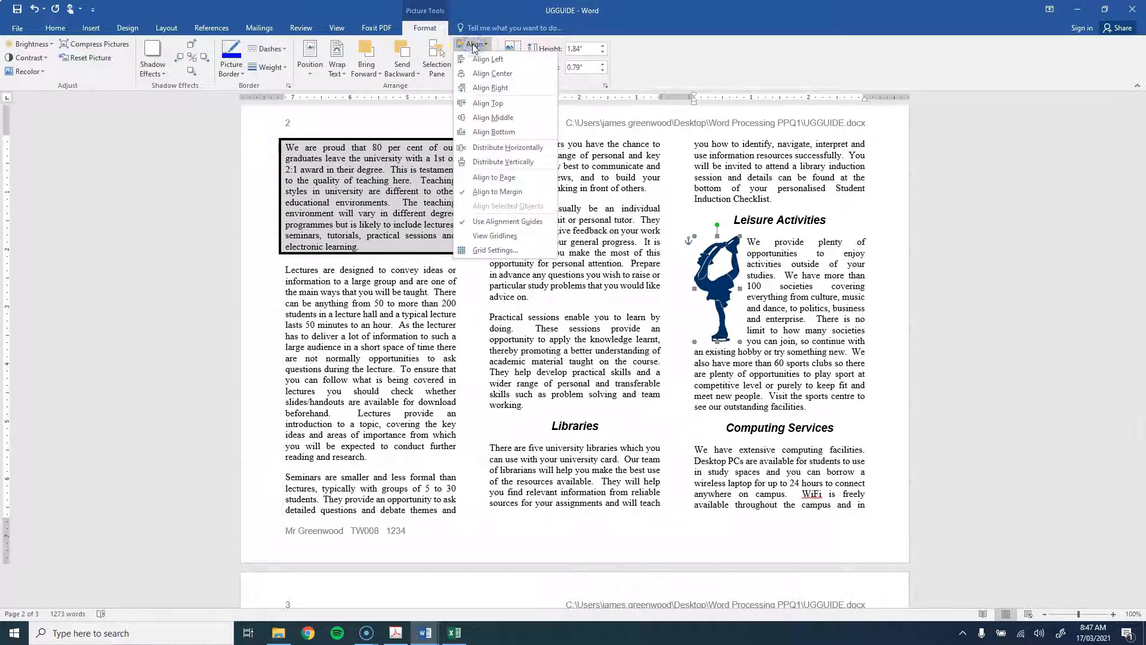
left_click(476, 60)
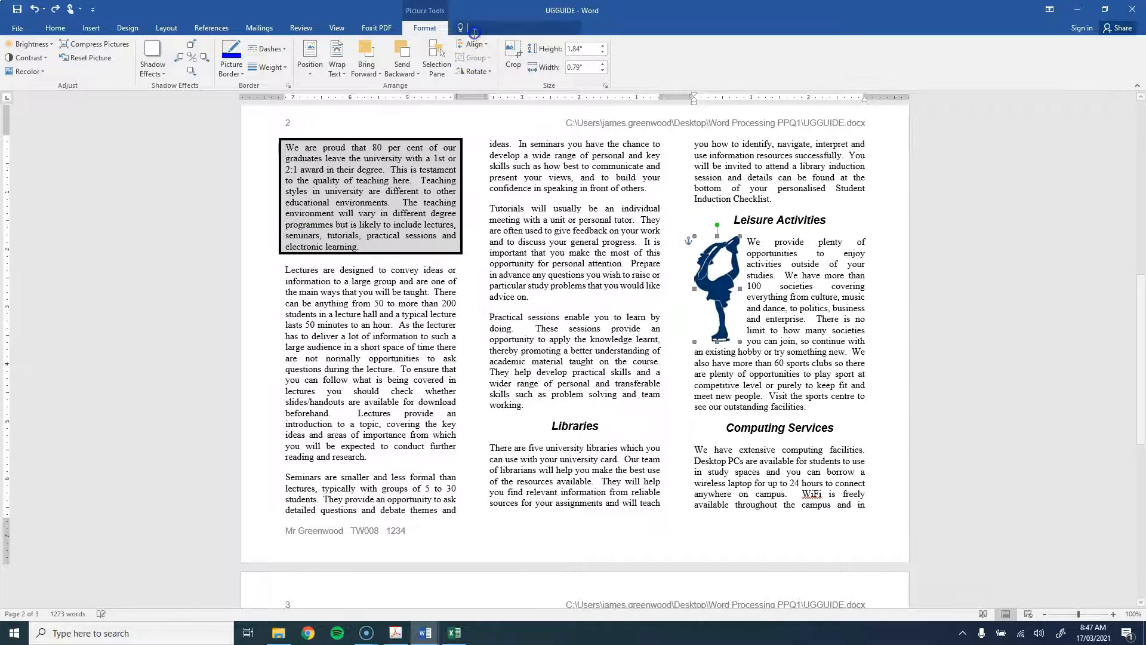
left_click(473, 45)
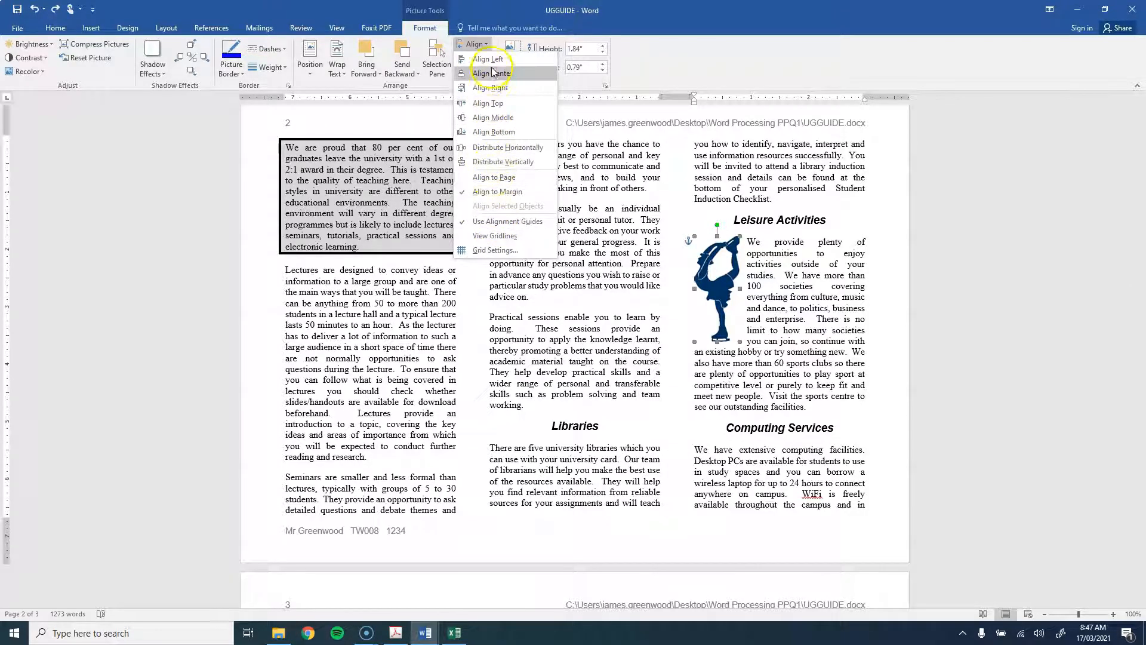
left_click(724, 273)
Step: Drag the picture to the paragraph's top-left, then set Word beside the question paper PDF
left_click(829, 296)
left_click(715, 270)
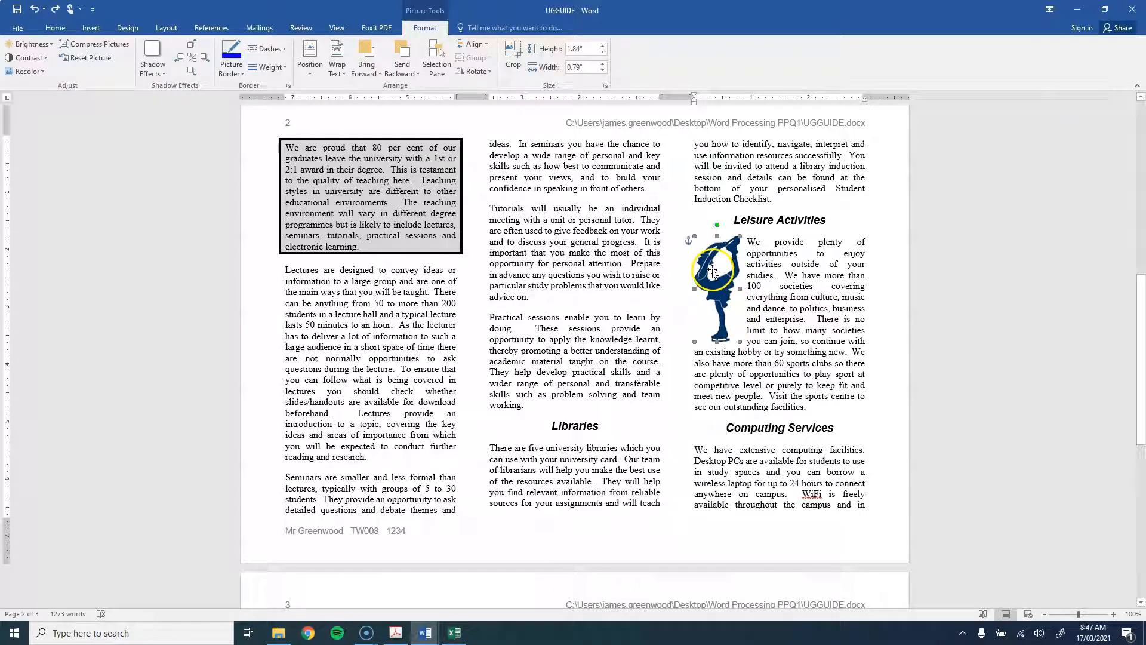
left_click_drag(720, 271, 694, 272)
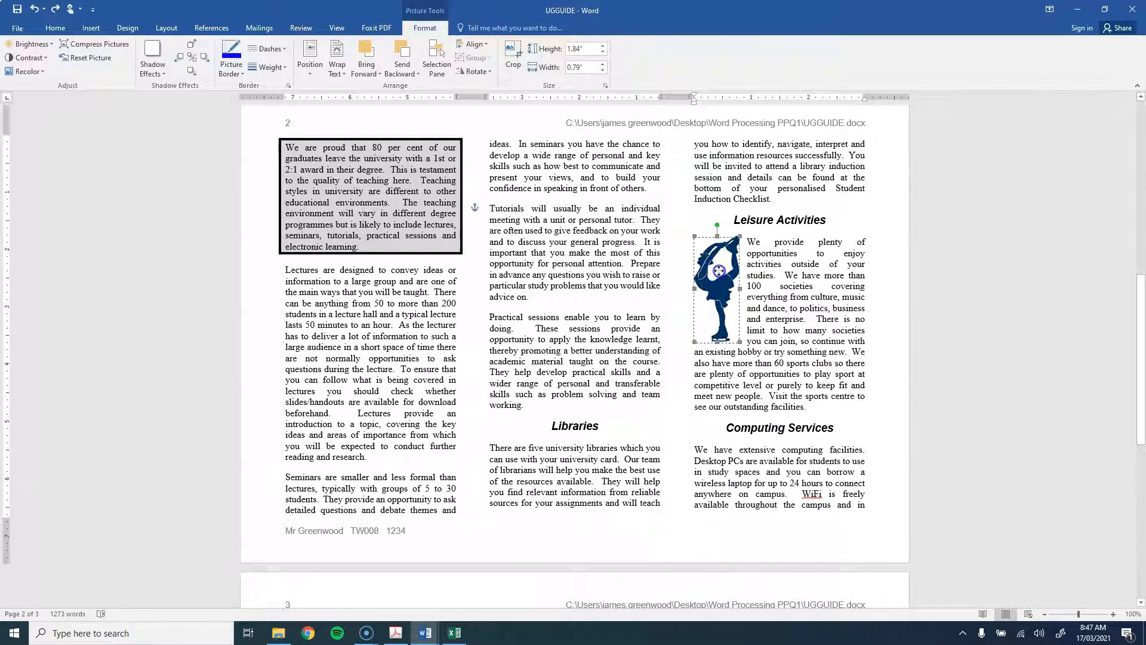
left_click_drag(776, 278, 706, 270)
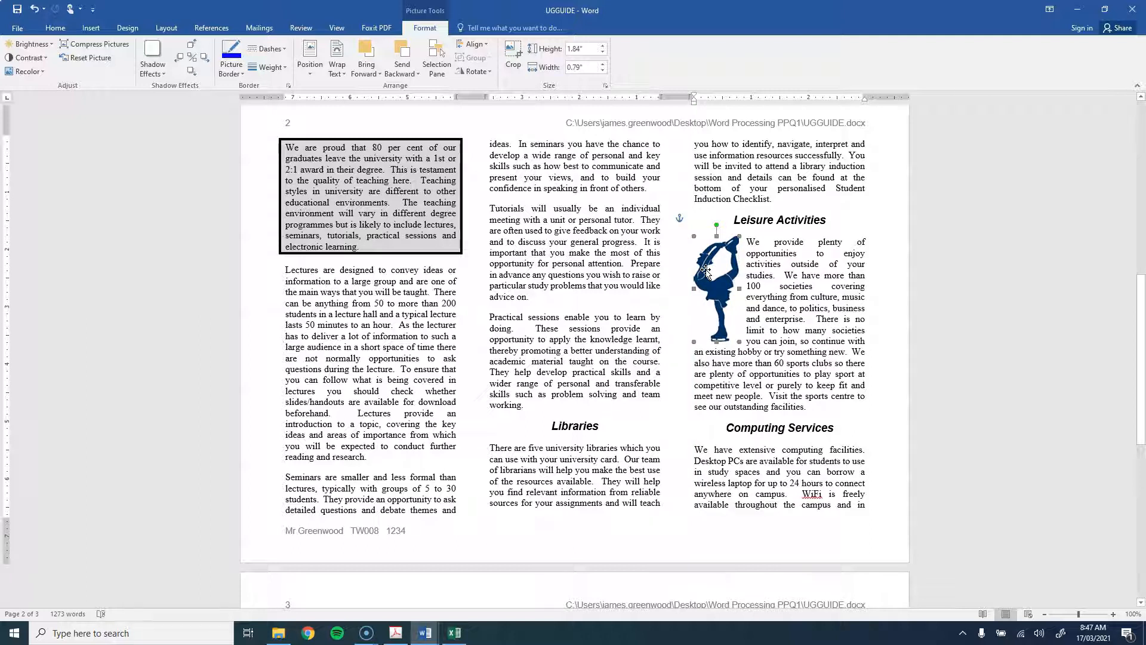
left_click(790, 267)
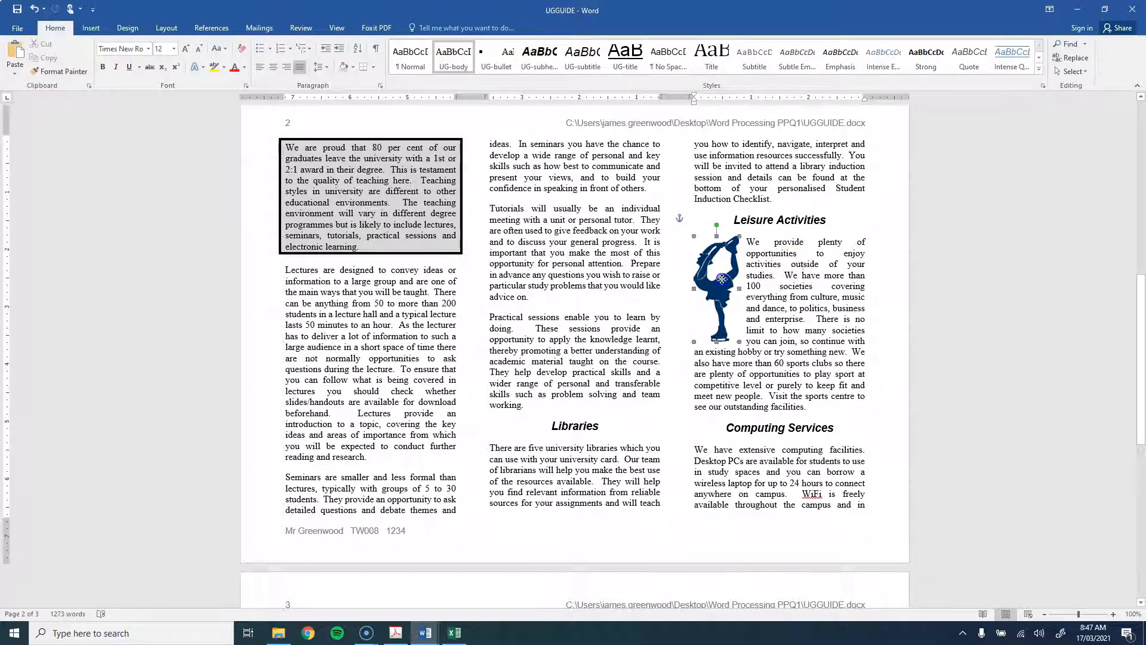
left_click_drag(721, 277, 720, 274)
left_click(808, 279)
left_click_drag(573, 8, 305, 109)
left_click(945, 259)
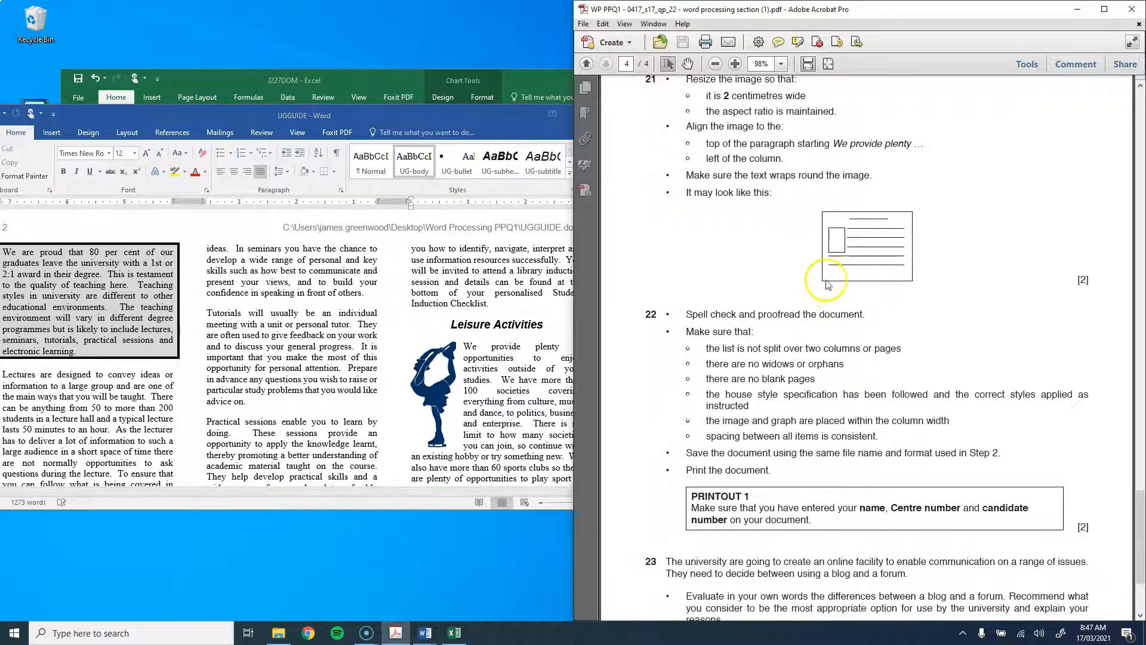
Step: Start Spelling & Grammar from the Review tab, with Word positioned beside the question paper
scroll(740, 215, "down", 4)
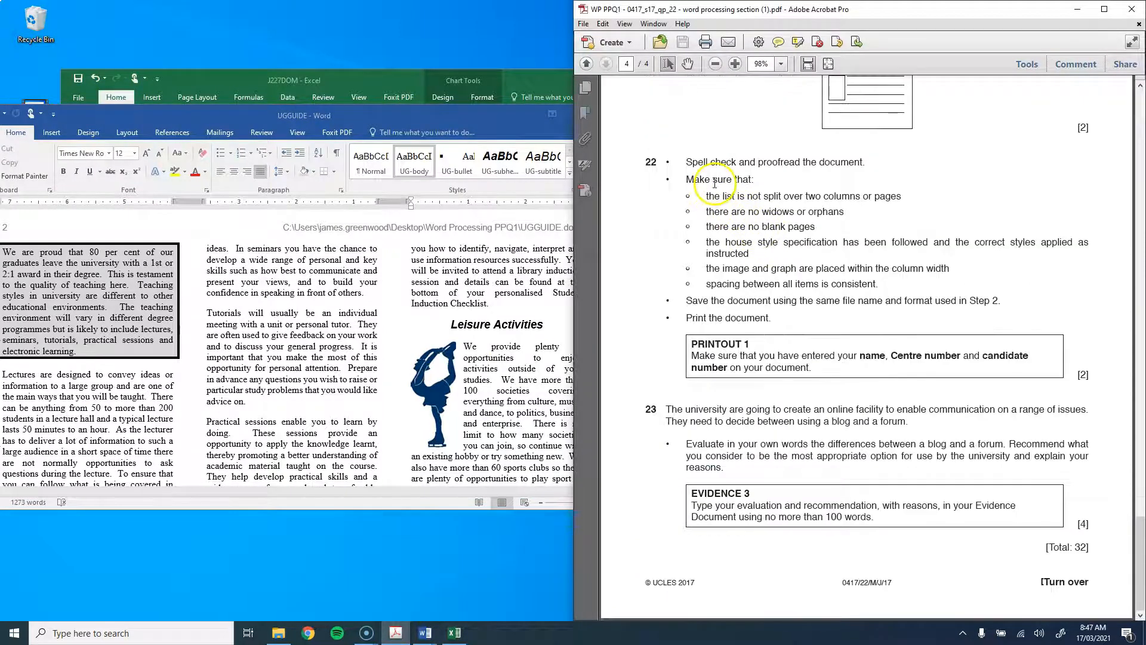
left_click(269, 130)
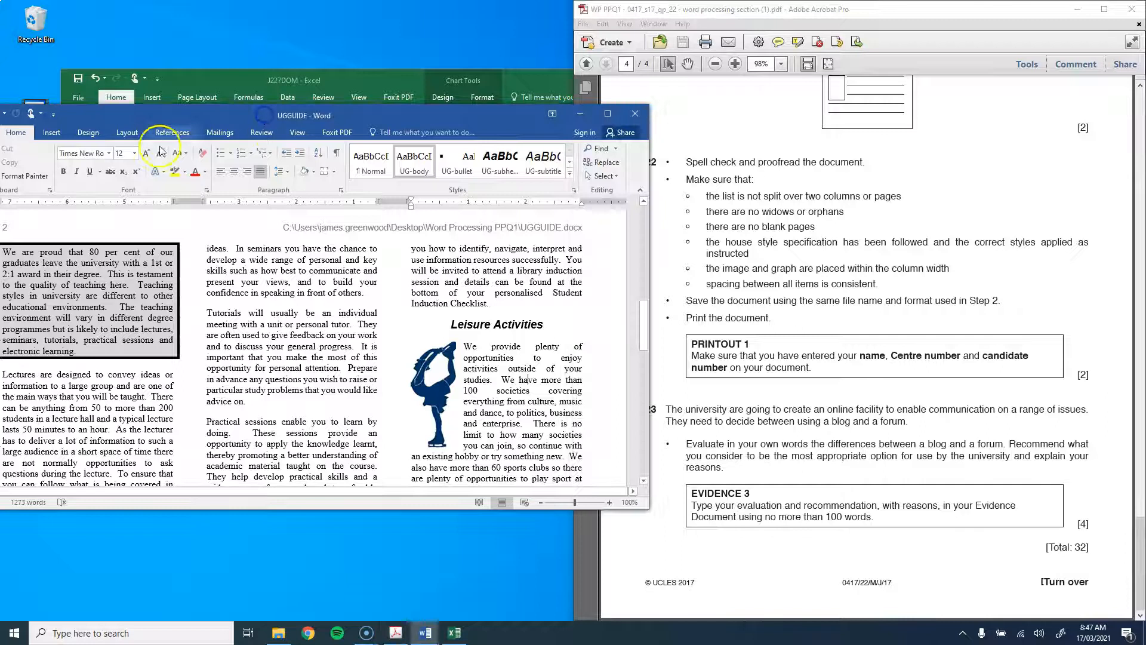
left_click(259, 134)
left_click_drag(261, 116, 342, 98)
left_click(96, 130)
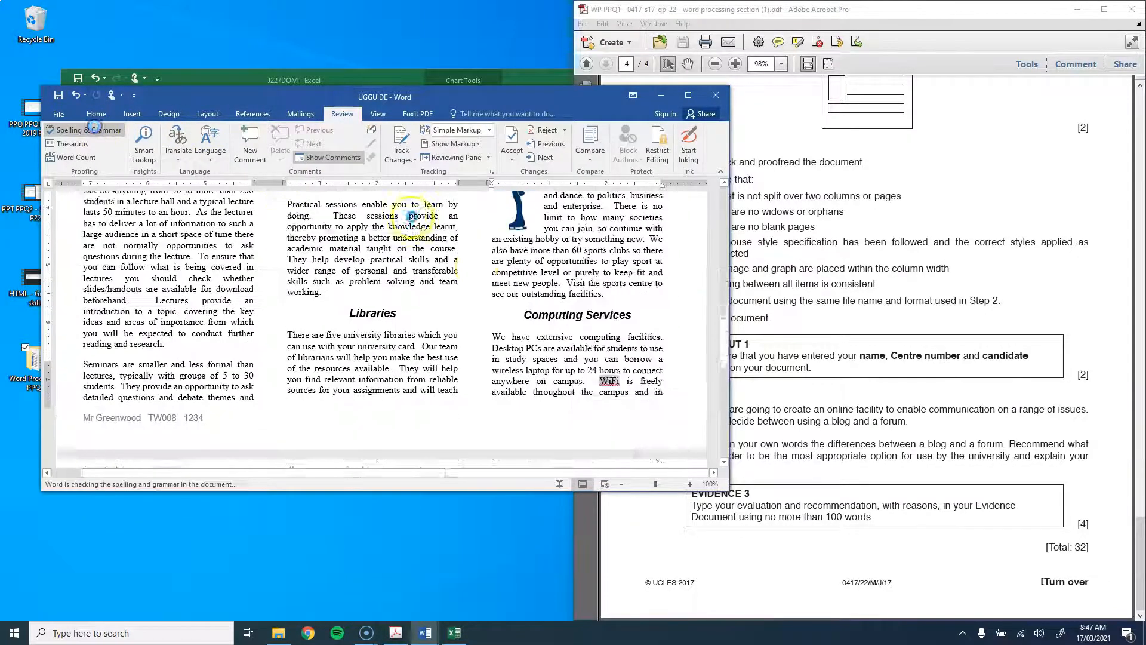
left_click(809, 236)
left_click_drag(379, 96, 284, 88)
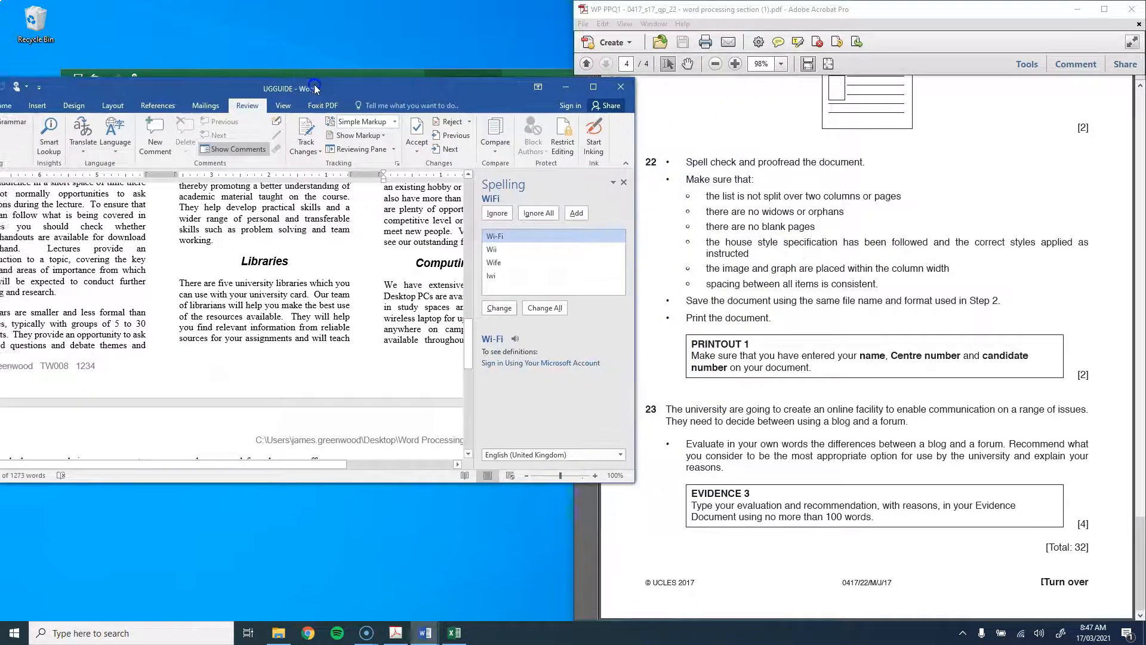
Step: Ignore WiFi, For, Tawara and find; change studdents to students and coure to course
left_click(498, 213)
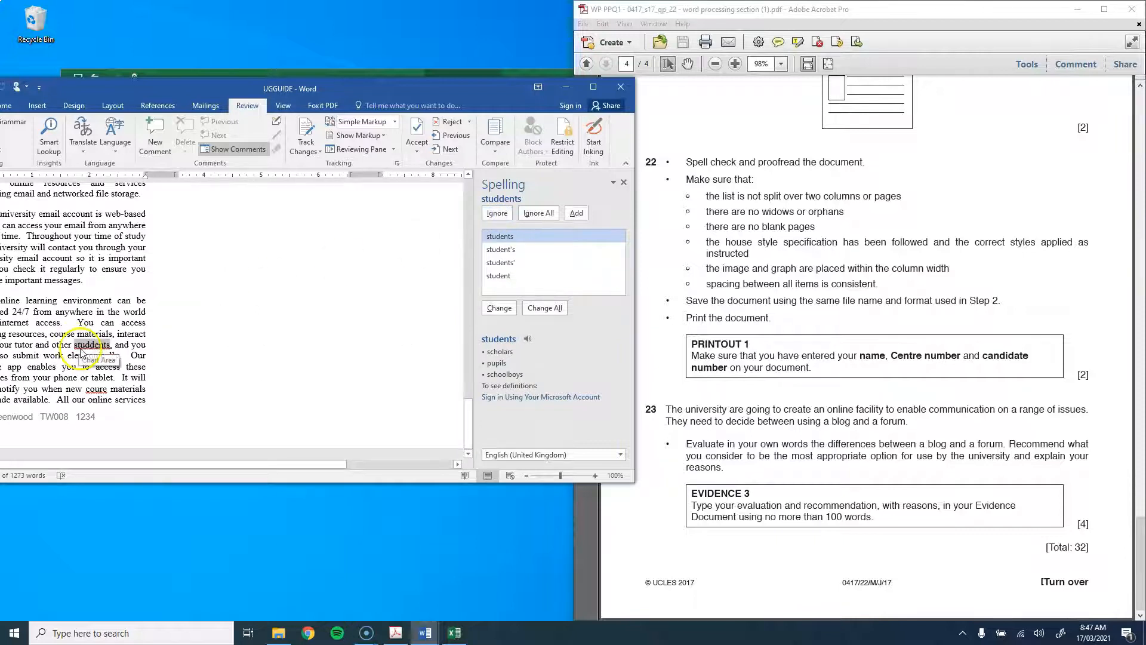
left_click(507, 237)
left_click(506, 238)
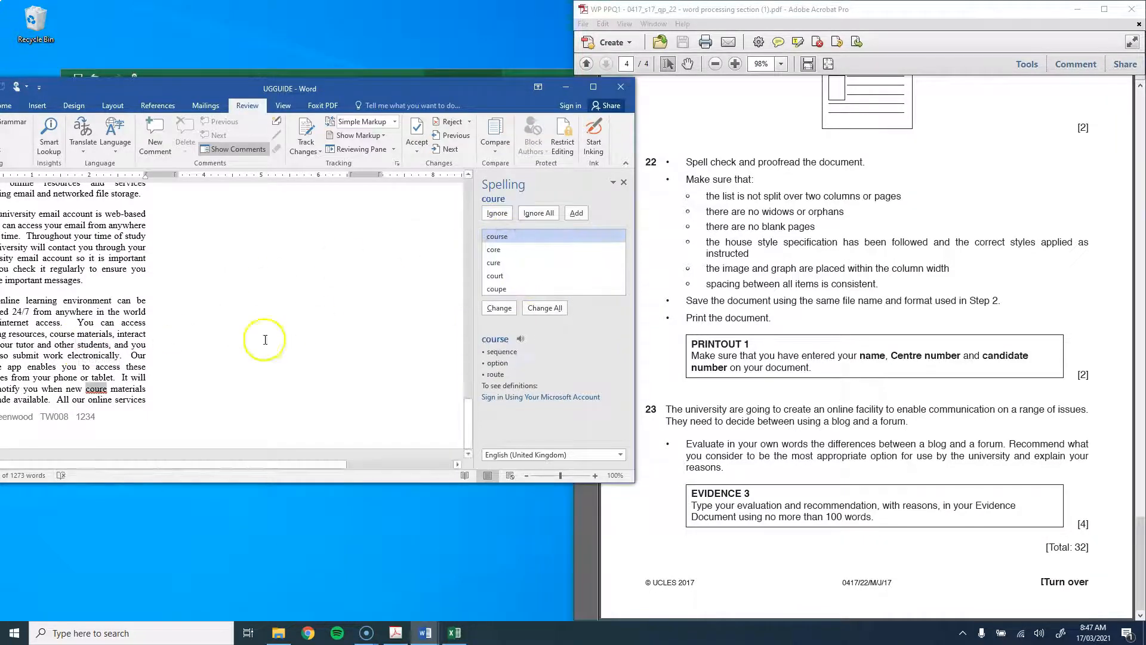
double_click(506, 238)
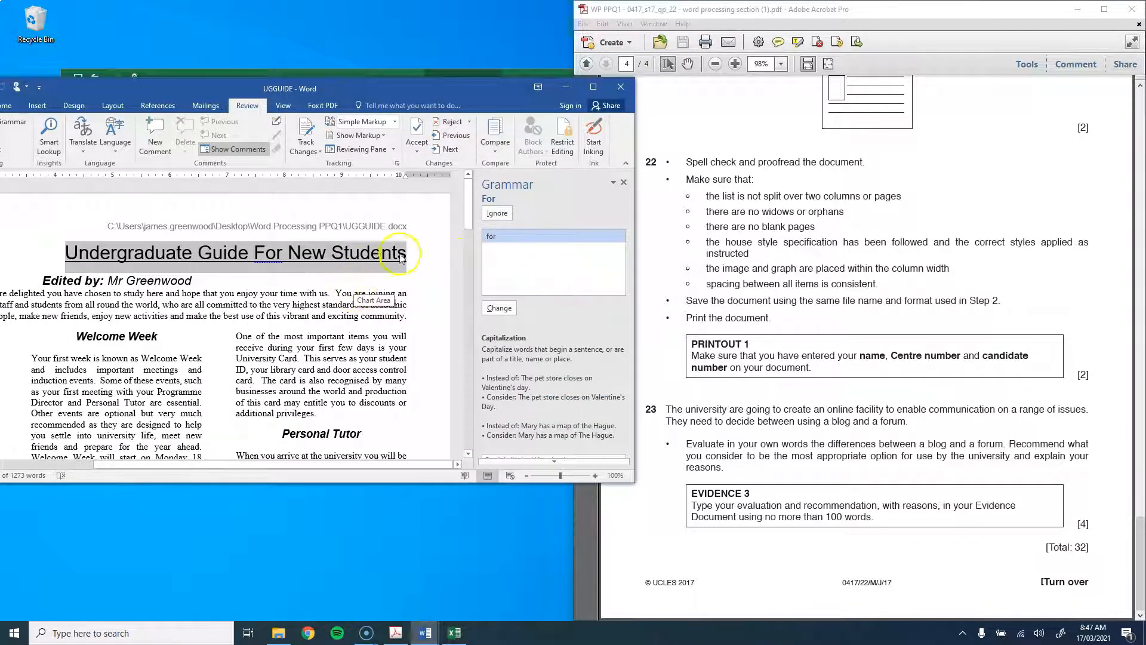
left_click(496, 213)
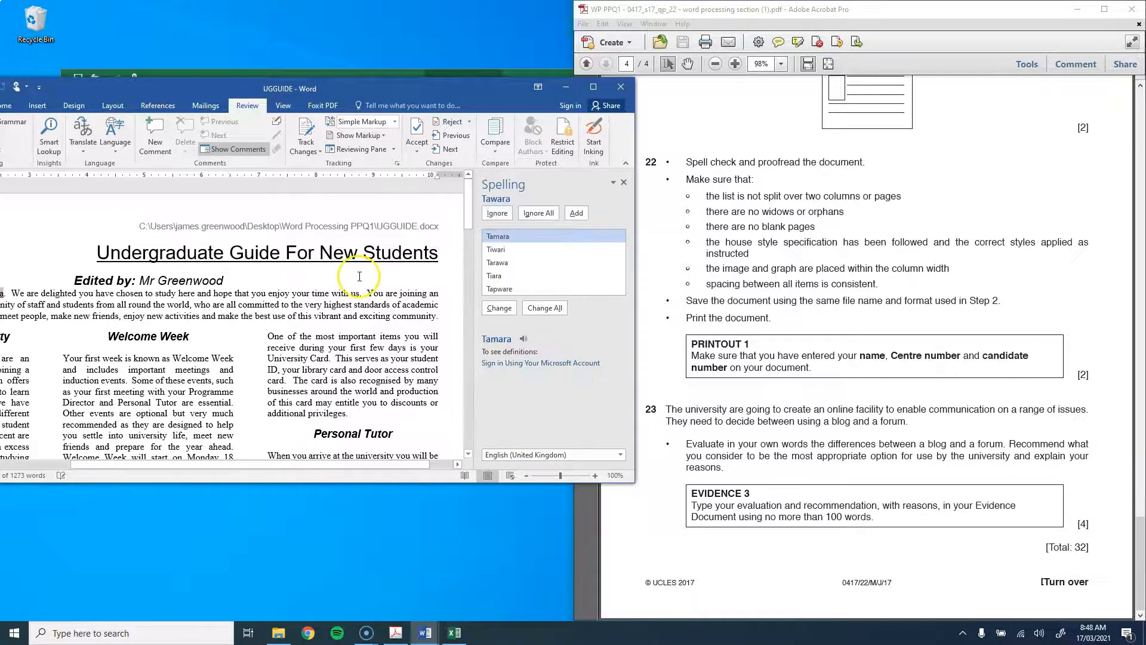
scroll(360, 277, "down", 8)
scroll(373, 277, "up", 5)
left_click(497, 214)
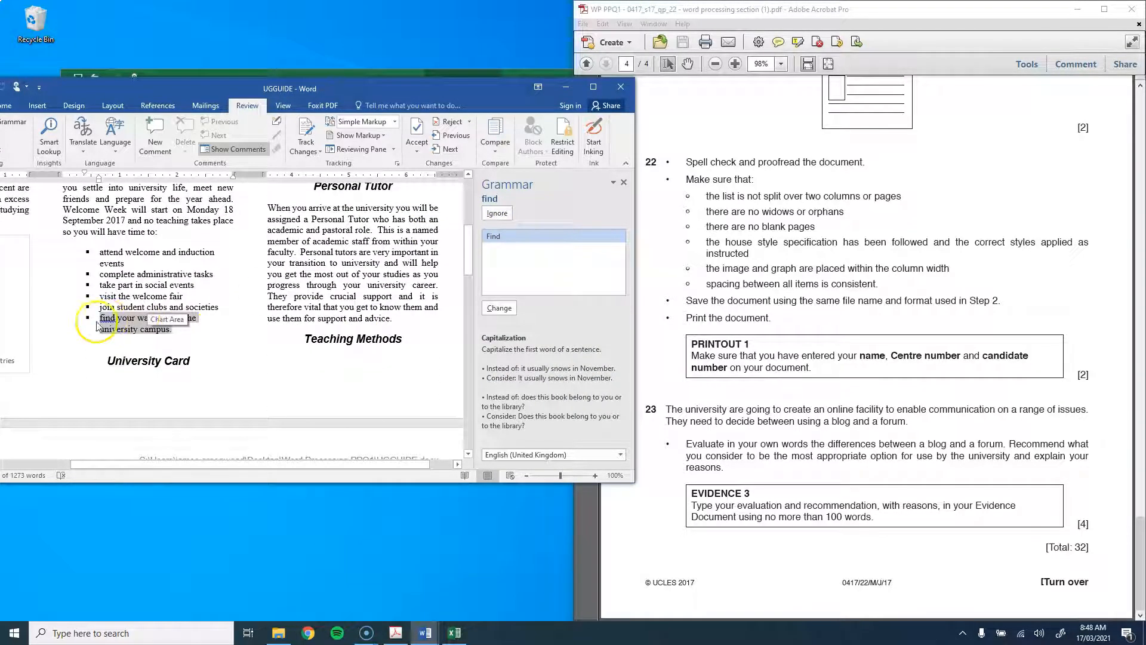
left_click(499, 213)
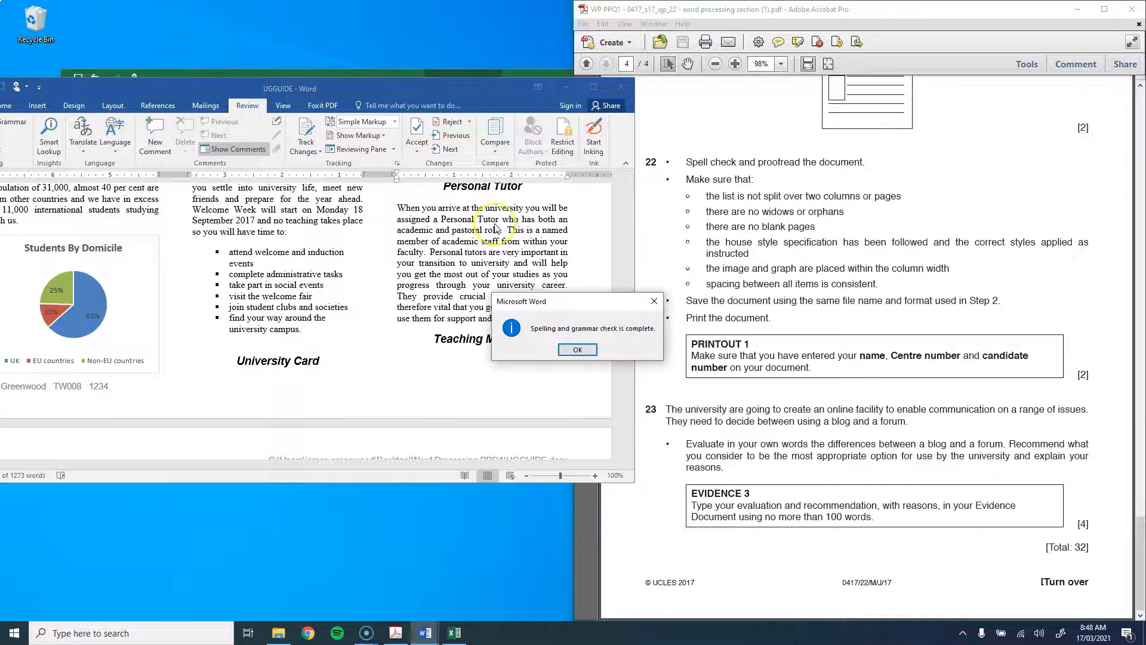
Step: Dismiss the check-complete message and place the caret before the University Card heading
left_click(577, 352)
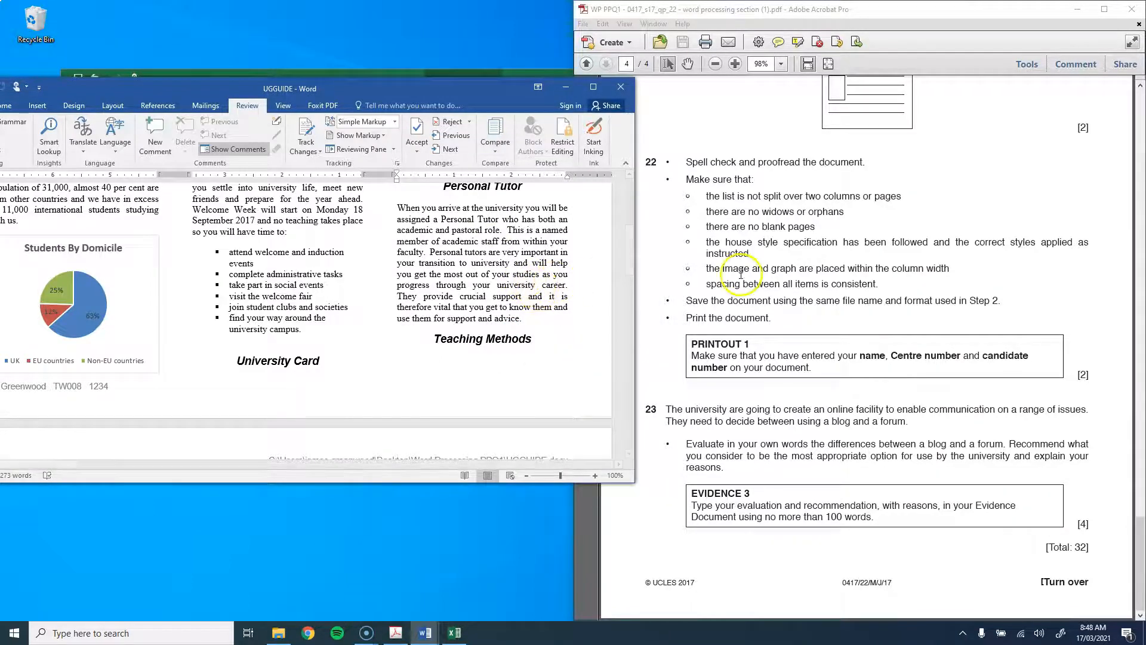
left_click(234, 361)
scroll(307, 391, "up", 2)
scroll(382, 309, "down", 5)
left_click(434, 227)
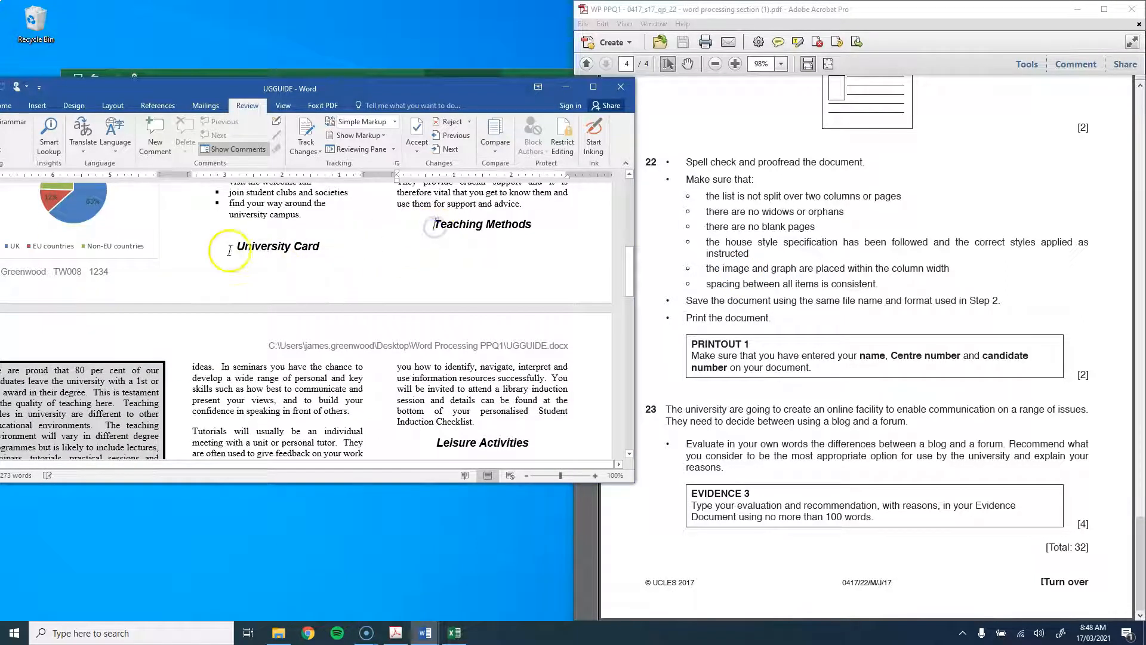
left_click_drag(311, 95, 311, 0)
scroll(373, 271, "up", 4)
scroll(373, 271, "up", 3)
left_click(531, 512)
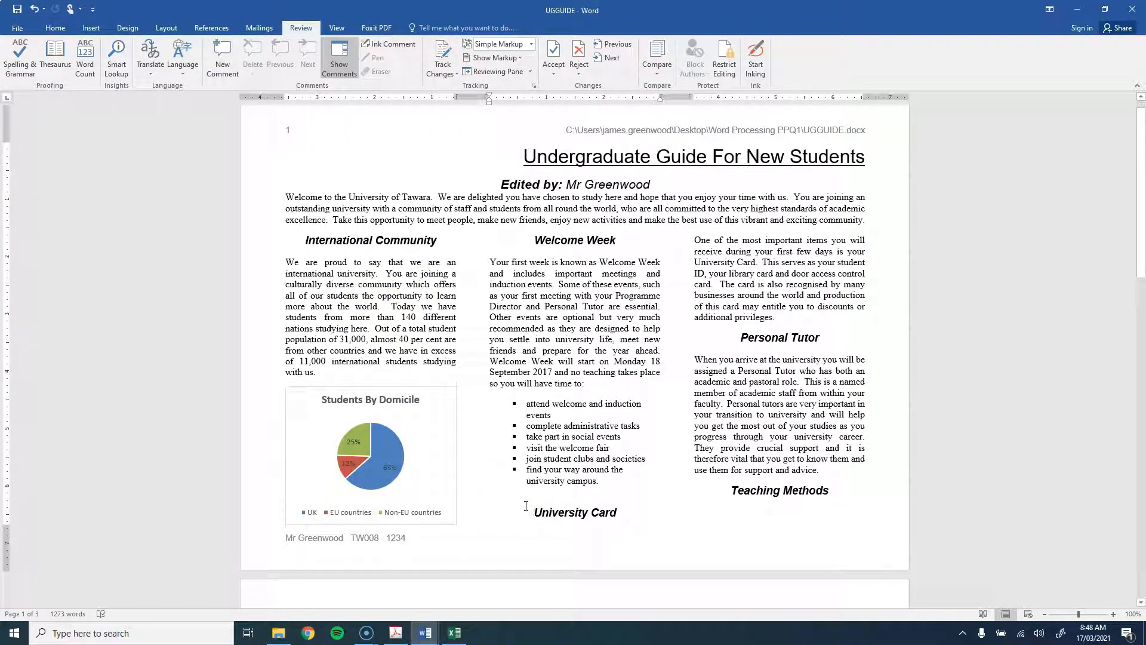
key("BackSpace")
key("ctrl+z")
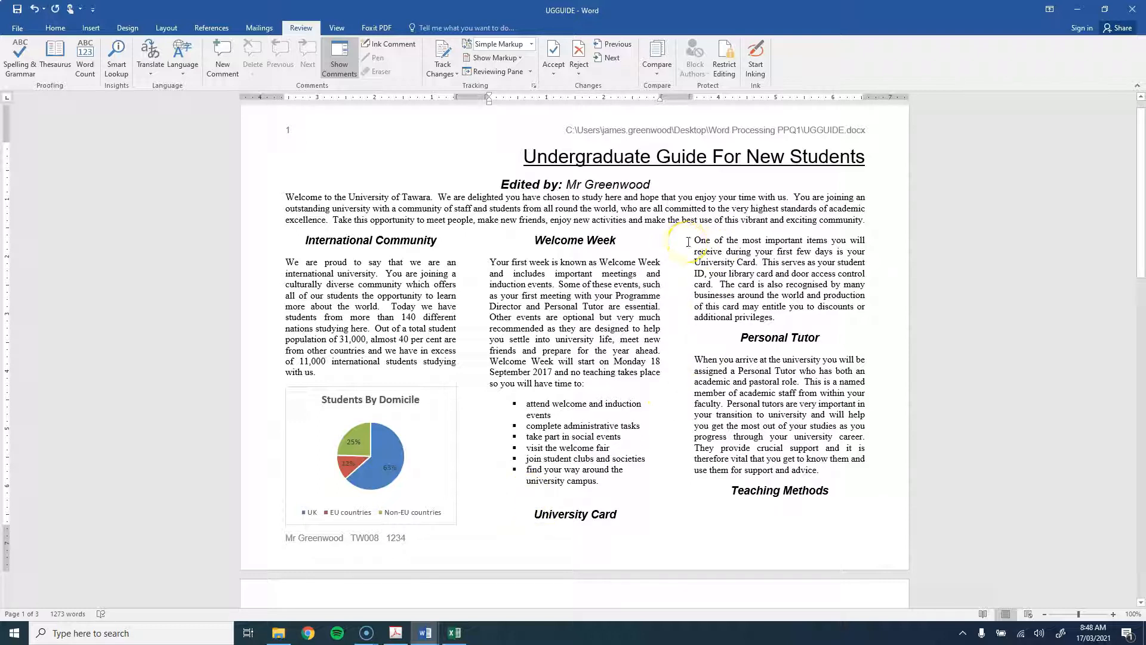
Step: Insert column breaks before the University Card and Teaching Methods headings
key("ctrl+shift+Return")
left_click(678, 291)
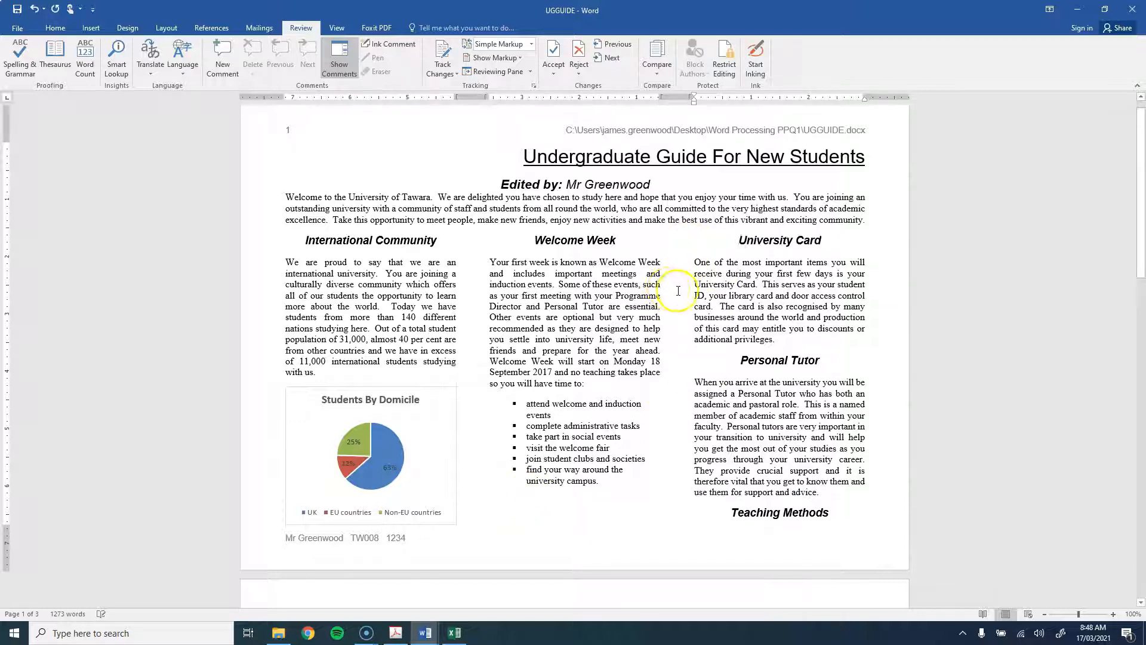
scroll(738, 242, "down", 5)
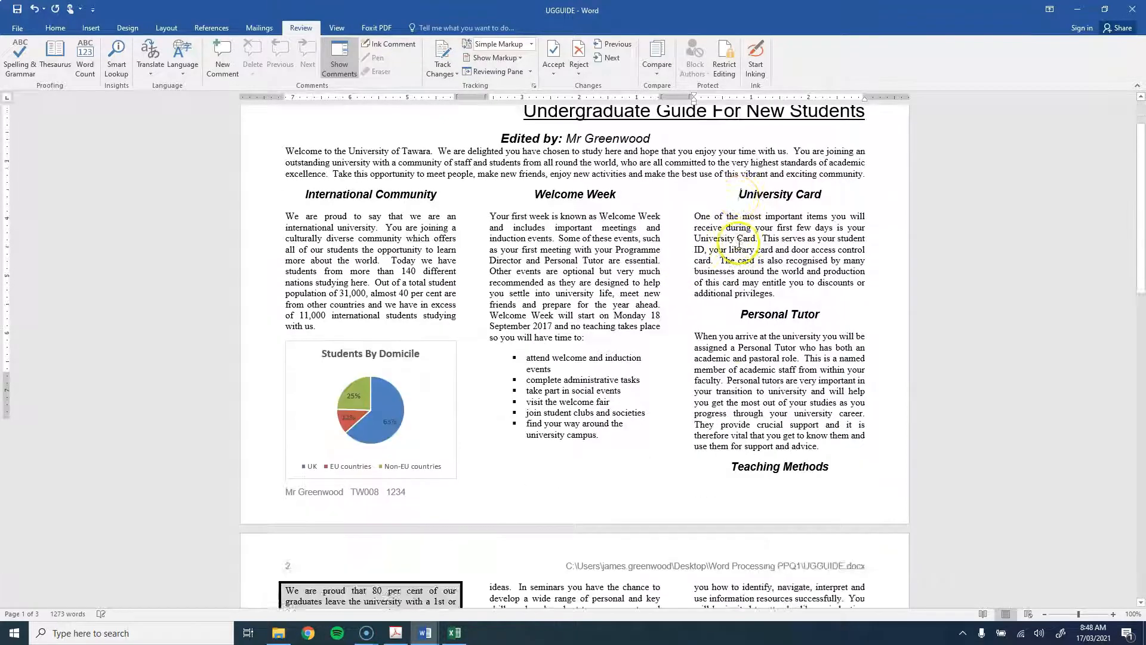
key("ctrl+shift+Return")
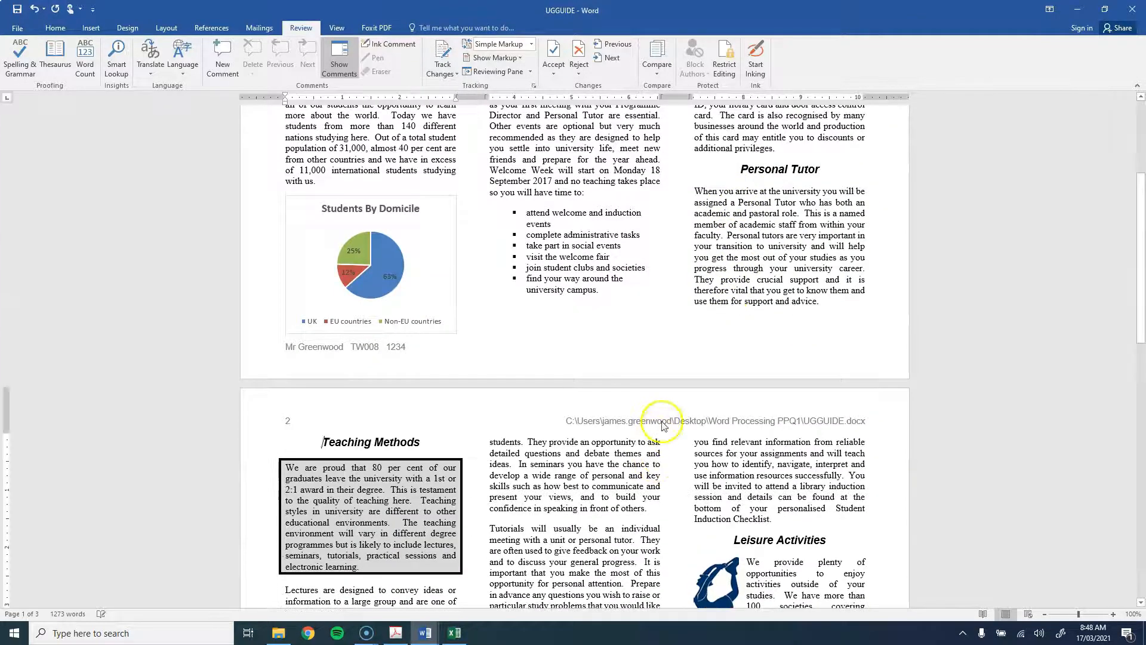
scroll(583, 383, "down", 7)
scroll(440, 313, "down", 2)
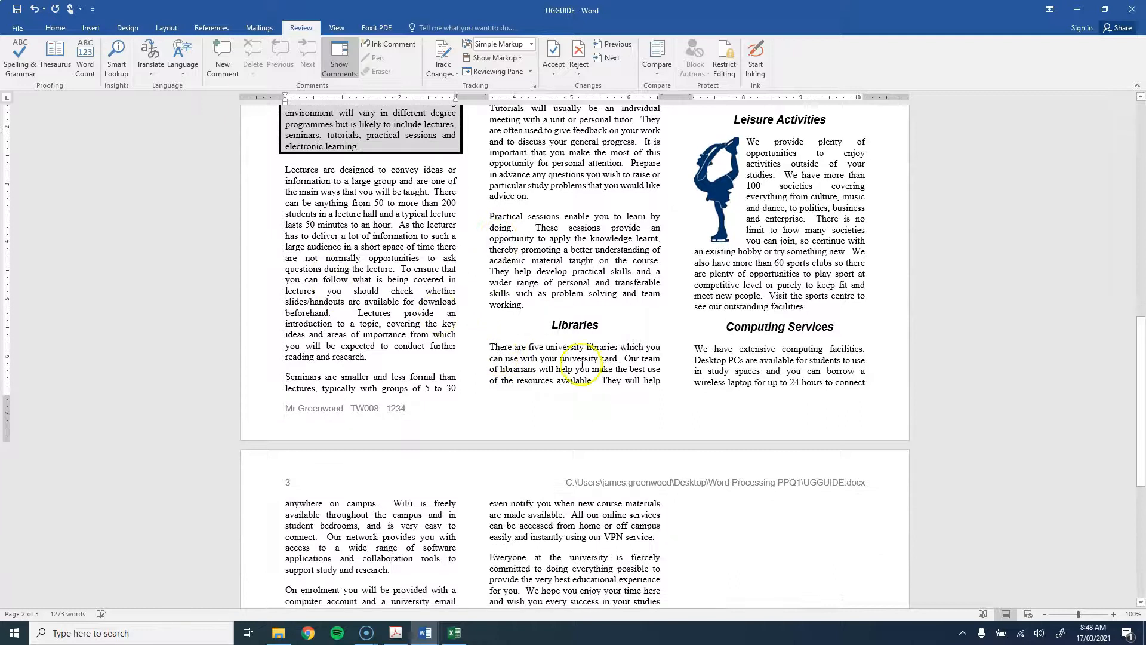
Step: Re-insert the column break so University Card tops the third column, then restore the window
left_click_drag(489, 347, 665, 383)
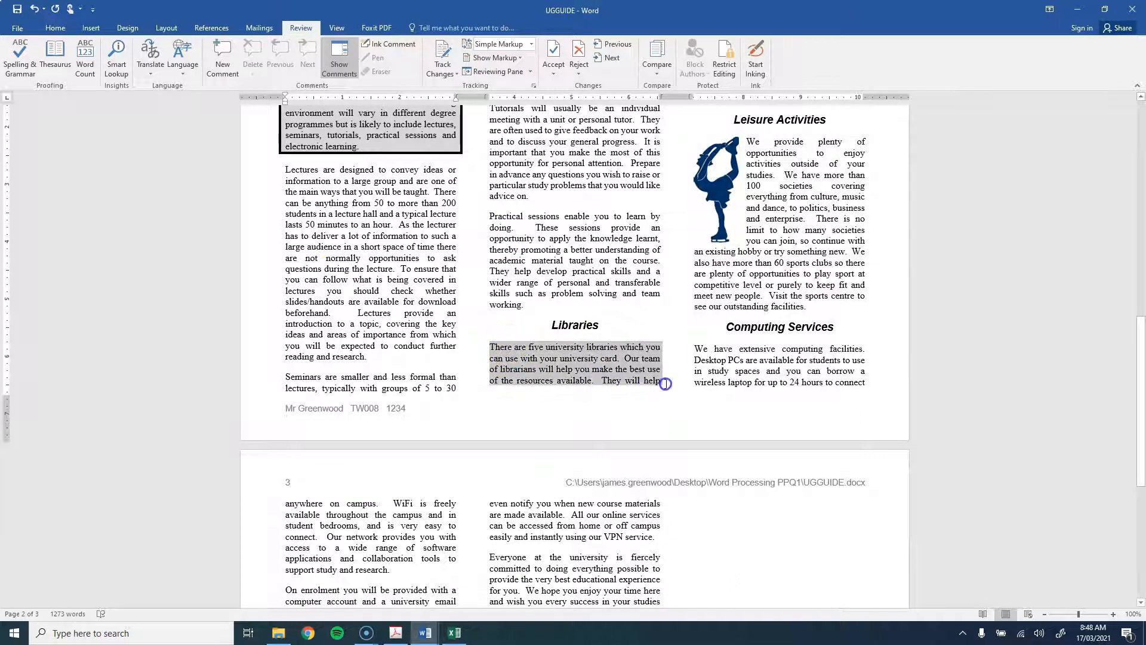
scroll(674, 358, "up", 6)
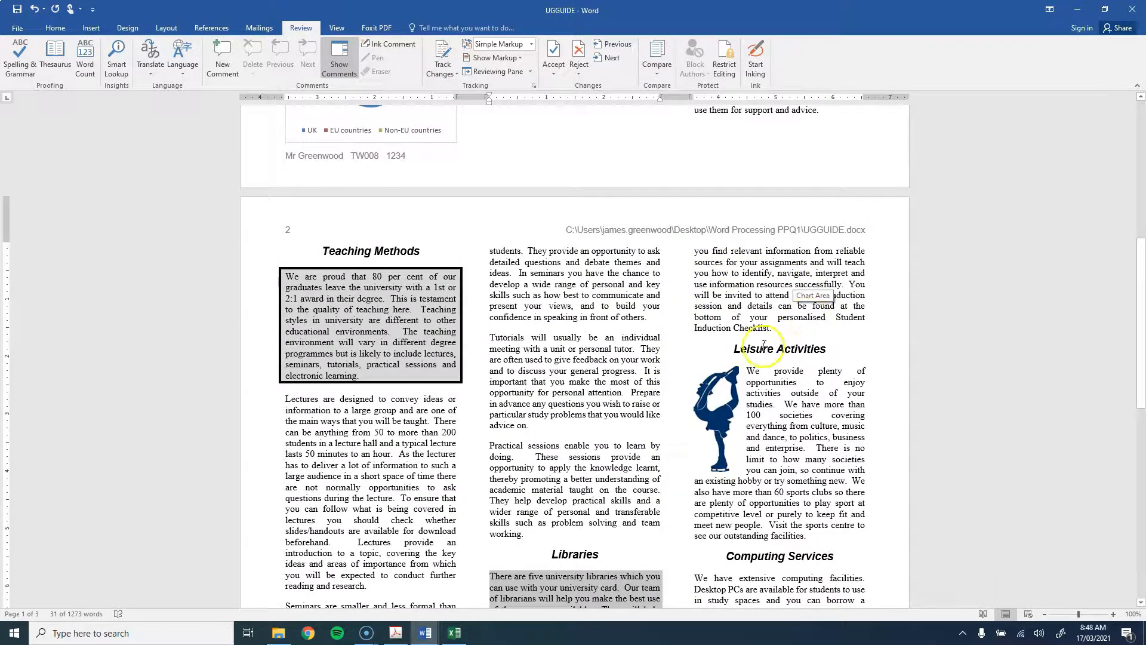
scroll(692, 315, "down", 11)
scroll(692, 313, "down", 4)
scroll(657, 316, "up", 20)
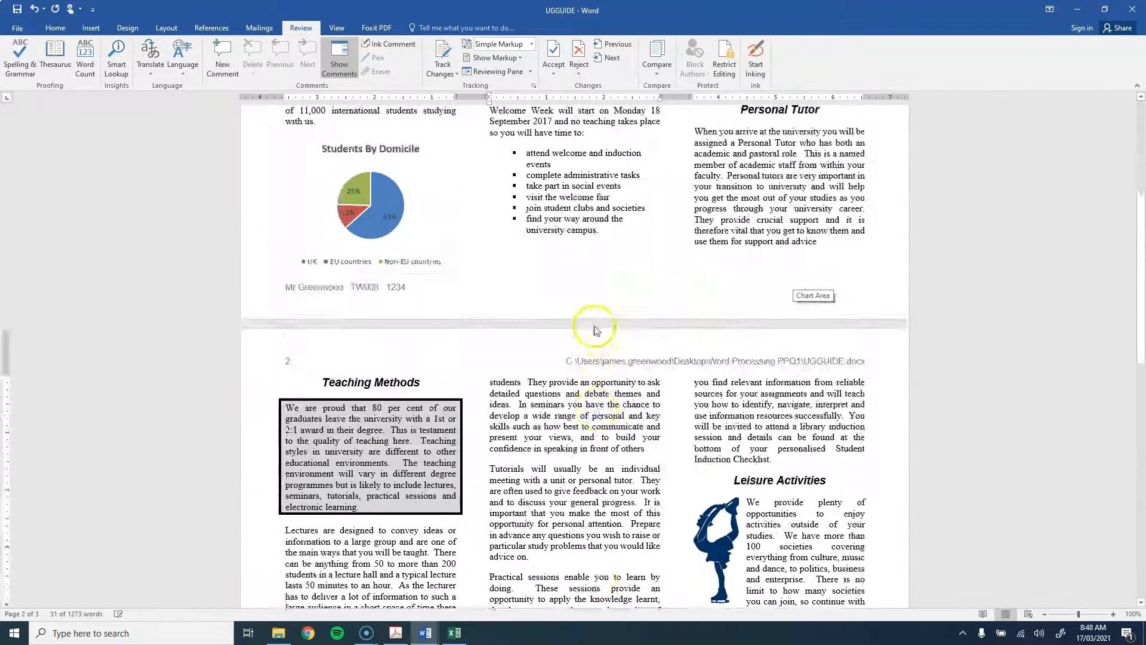
left_click(740, 263)
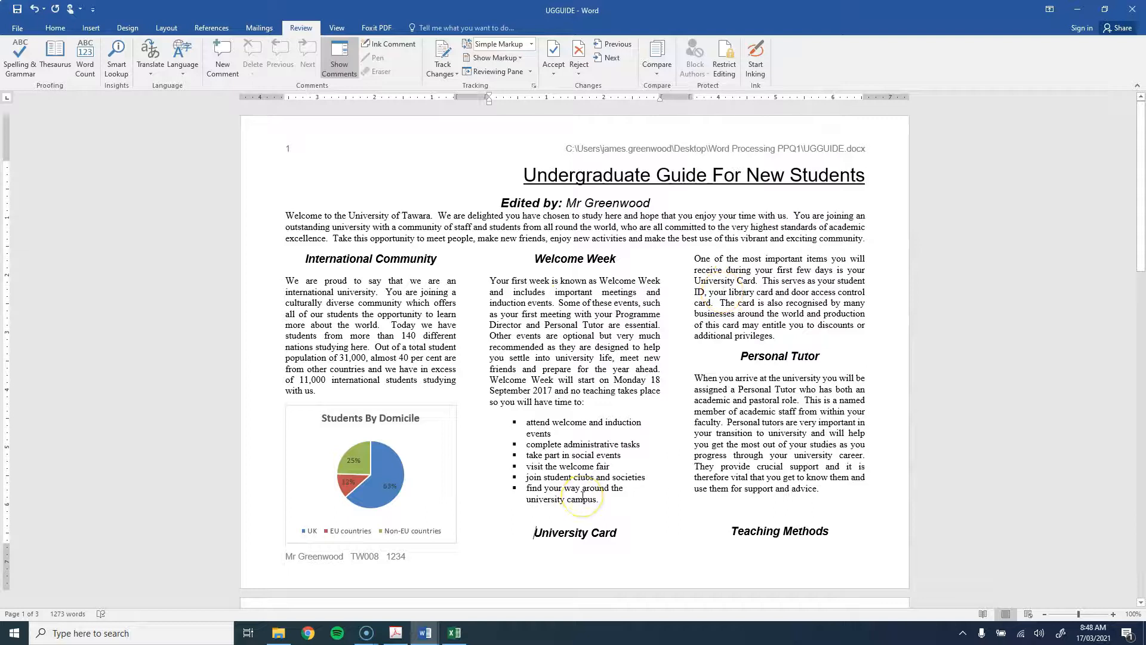
key("ctrl+shift+Return")
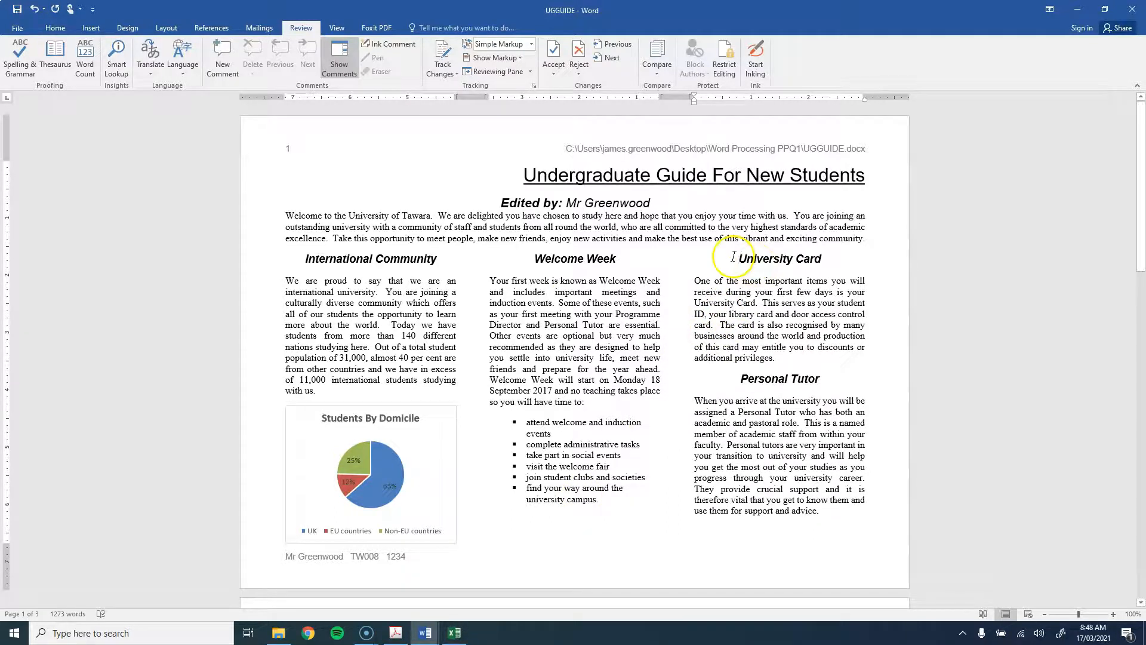
double_click(615, 10)
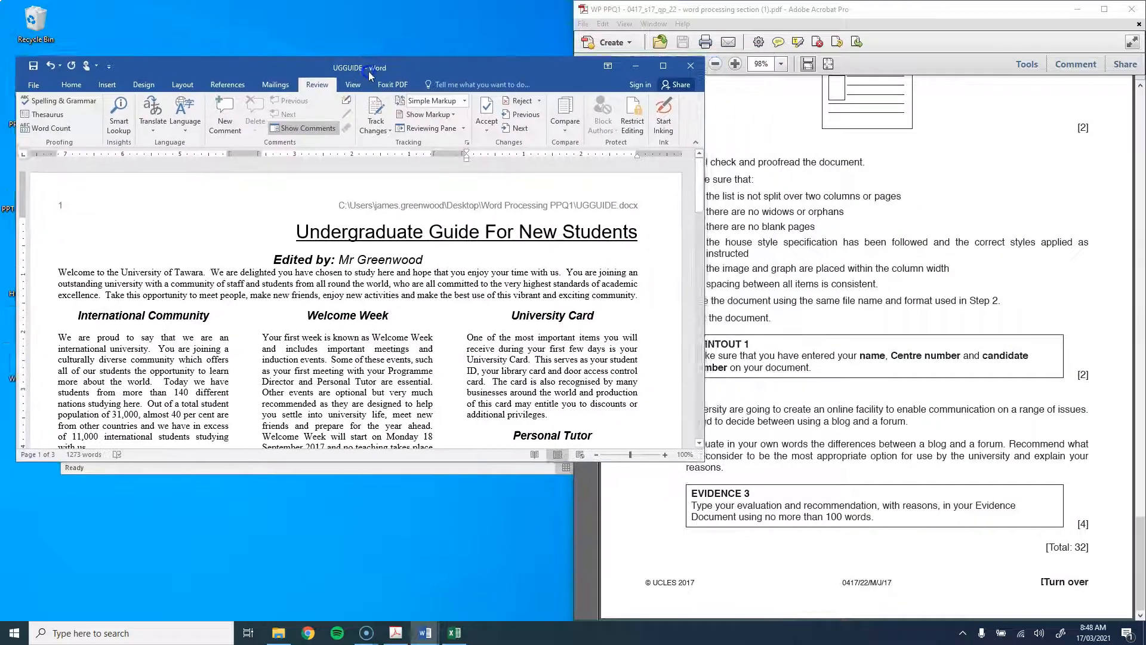
Step: Reread question 22's proofreading and printing checklist in the PDF, then return to UGGUIDE
left_click(944, 170)
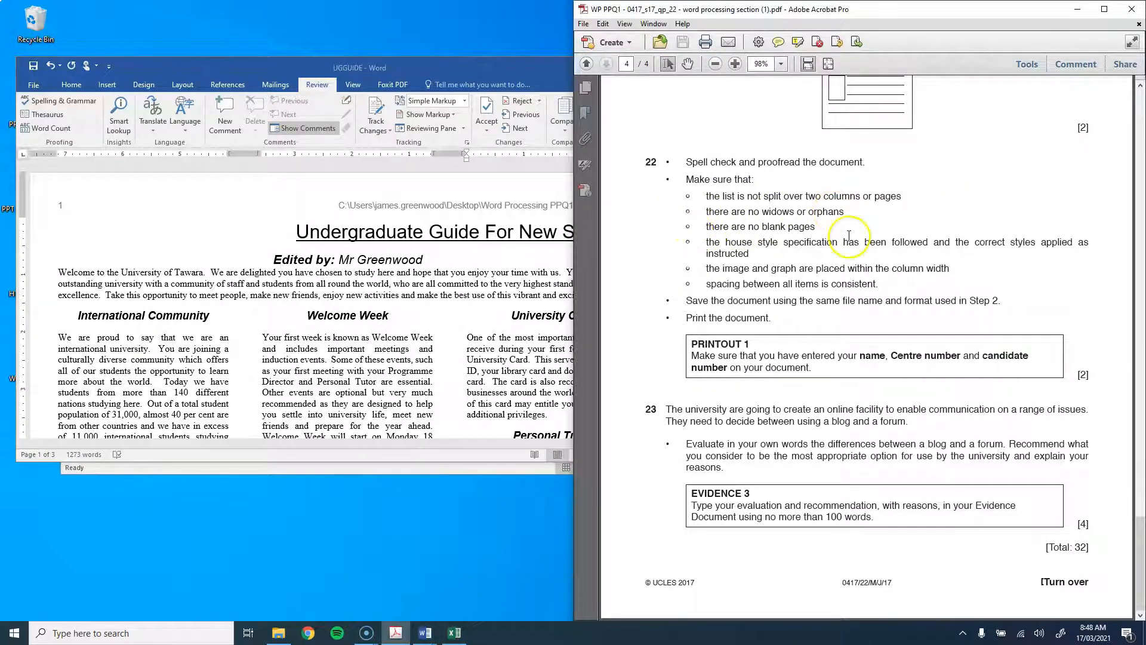
scroll(484, 310, "down", 10)
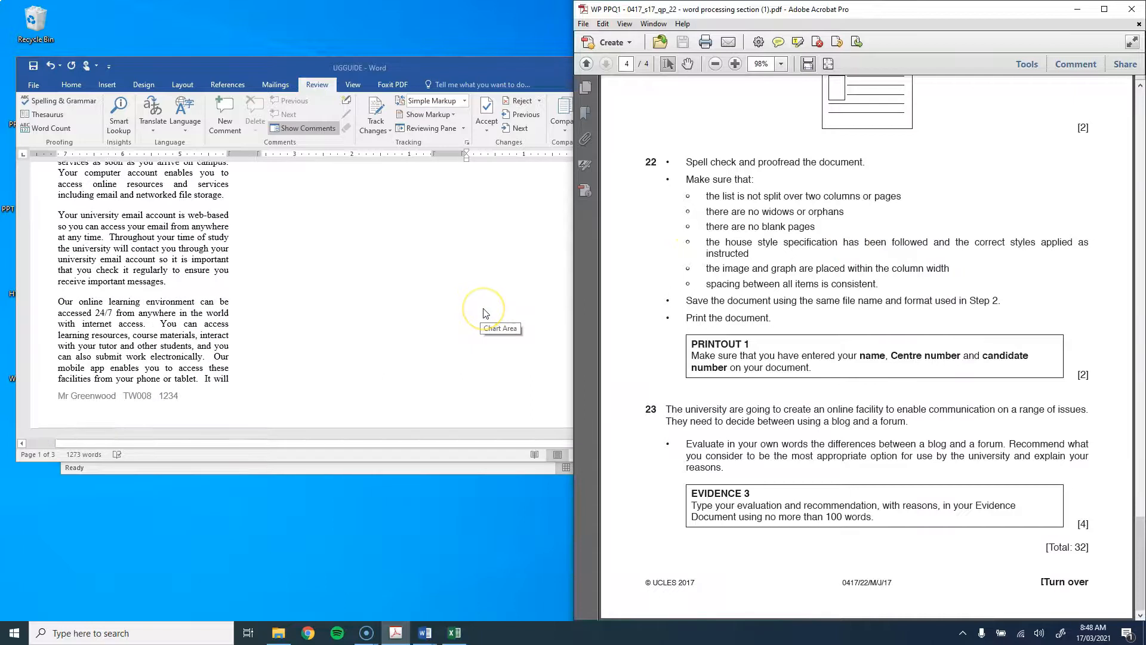
scroll(484, 310, "up", 10)
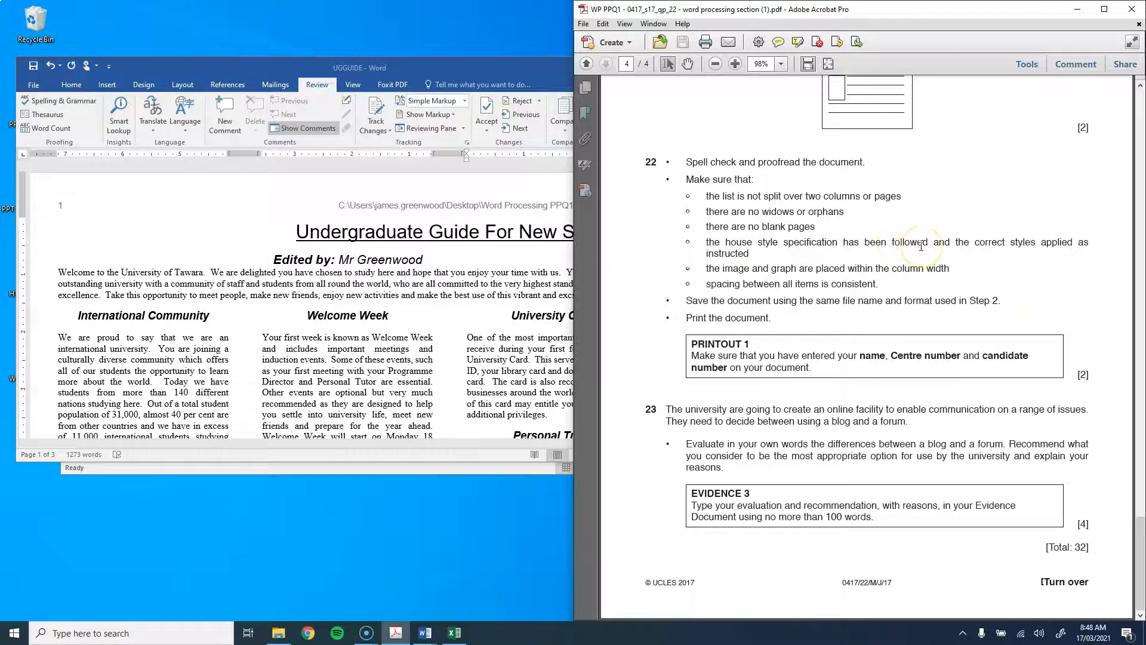
scroll(334, 290, "down", 9)
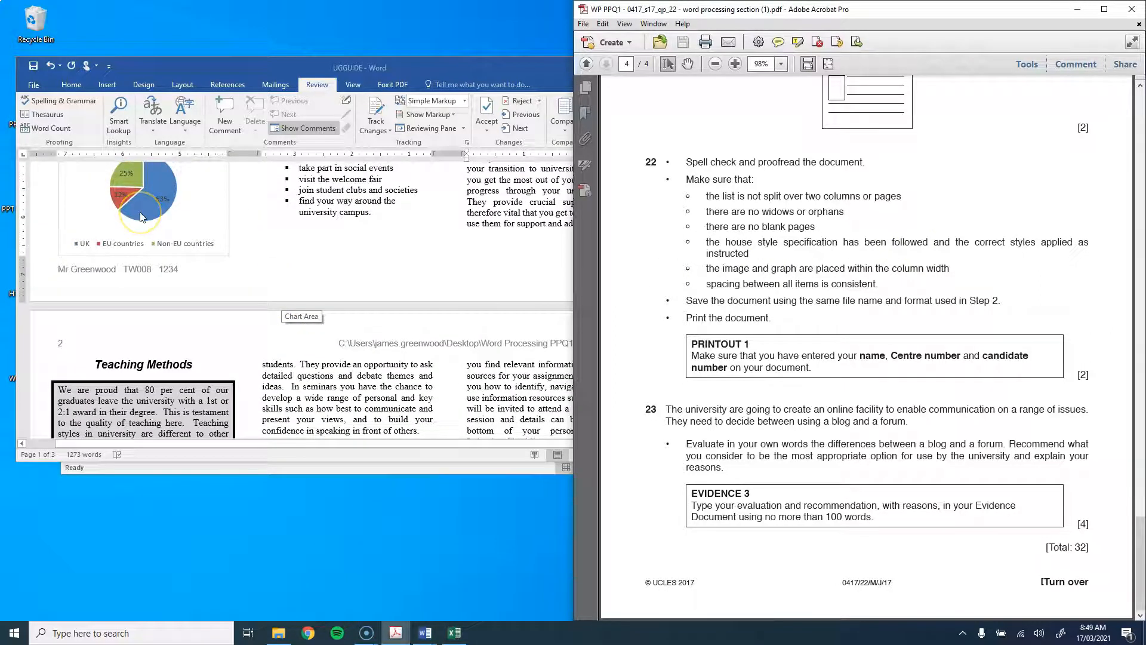
scroll(406, 284, "up", 3)
scroll(741, 311, "up", 1)
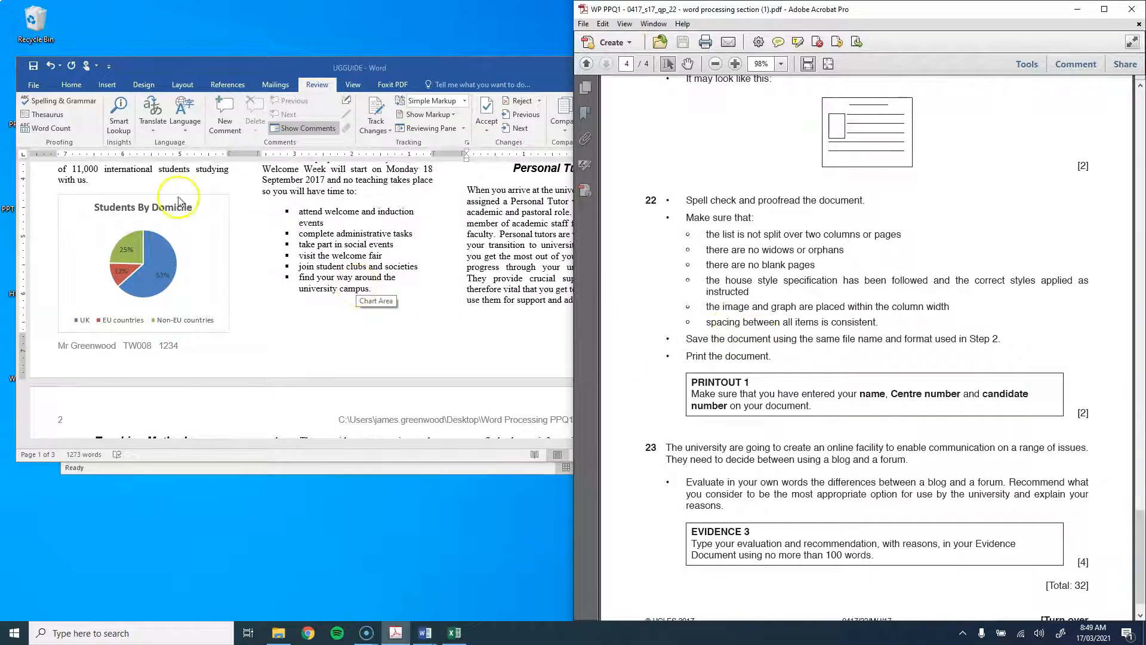
left_click(34, 70)
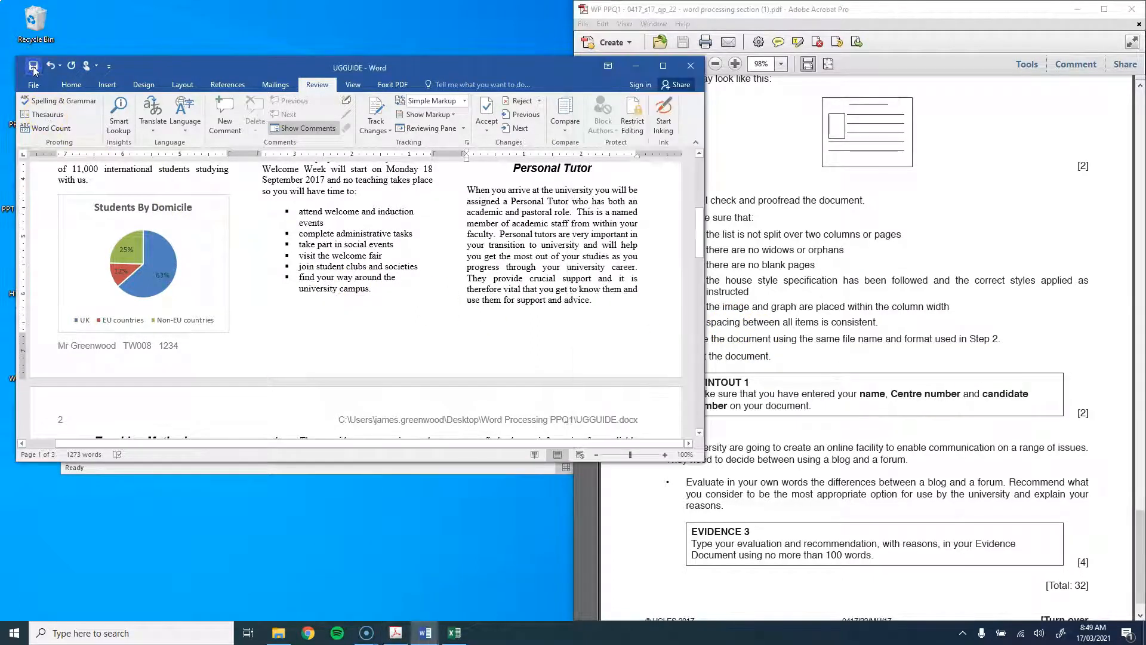
left_click(1012, 332)
scroll(835, 316, "down", 1)
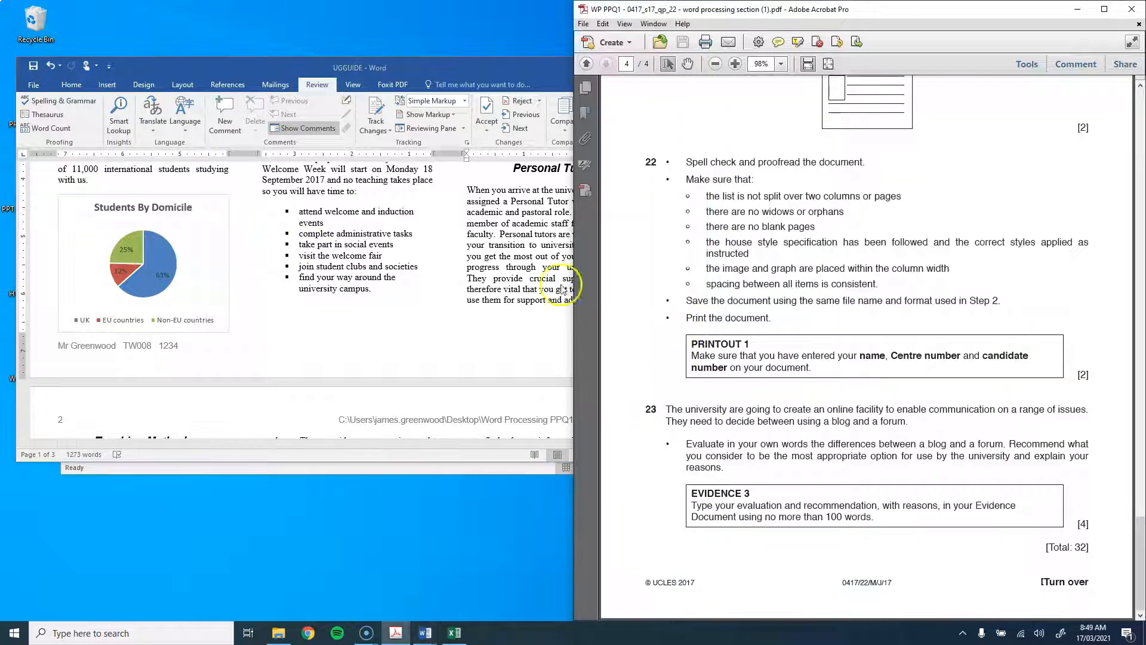
left_click(34, 86)
Step: Preview pages 1–3 of UGGUIDE in an enlarged print view, print it, and restore the window
left_click(34, 87)
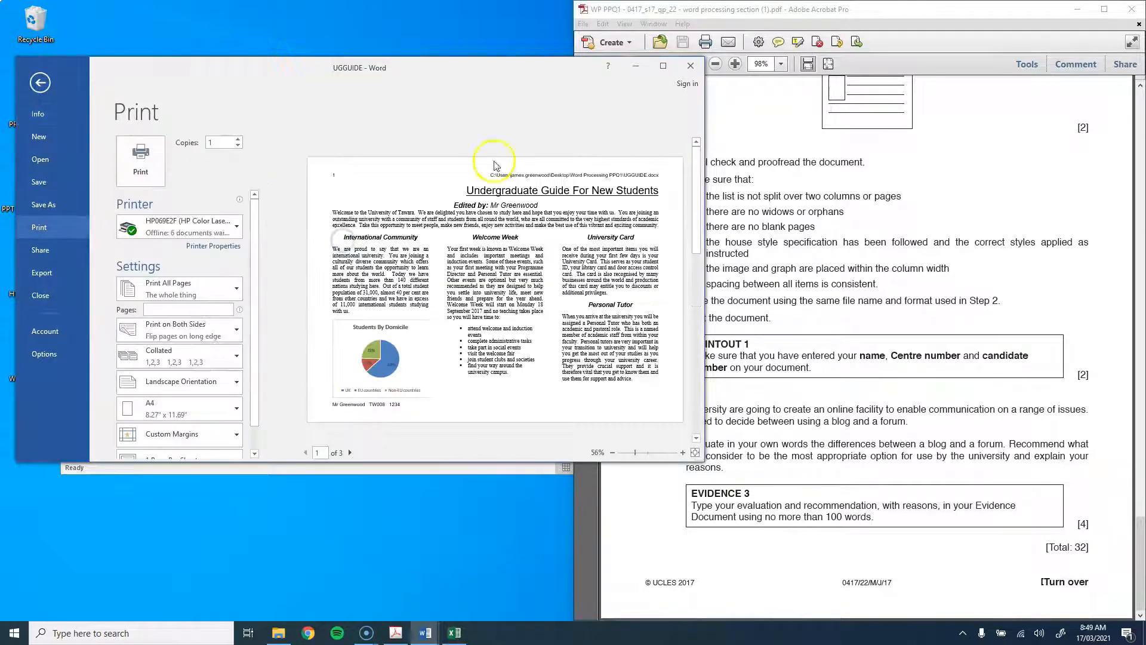
left_click(661, 67)
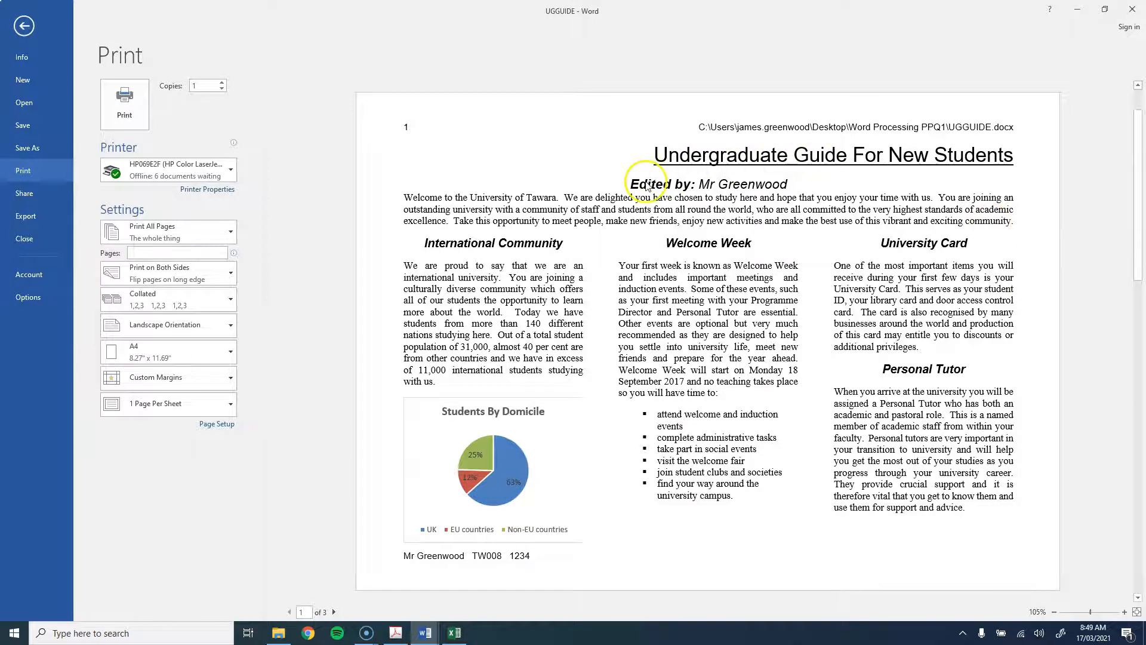
scroll(806, 258, "down", 3)
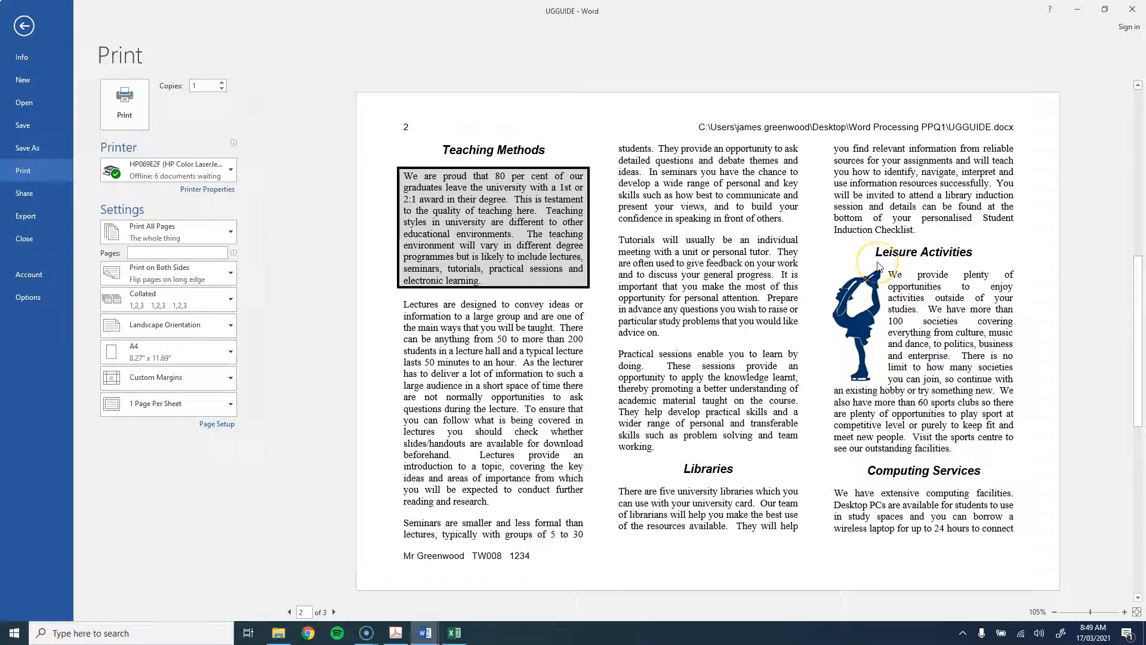
scroll(878, 266, "down", 3)
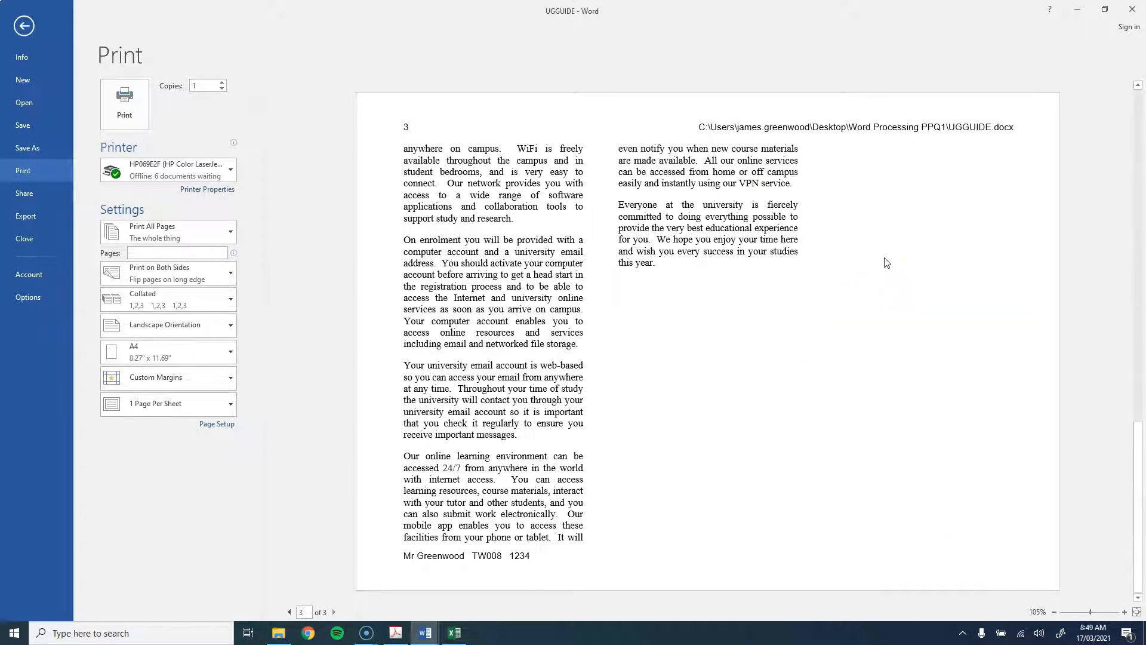
scroll(887, 263, "up", 6)
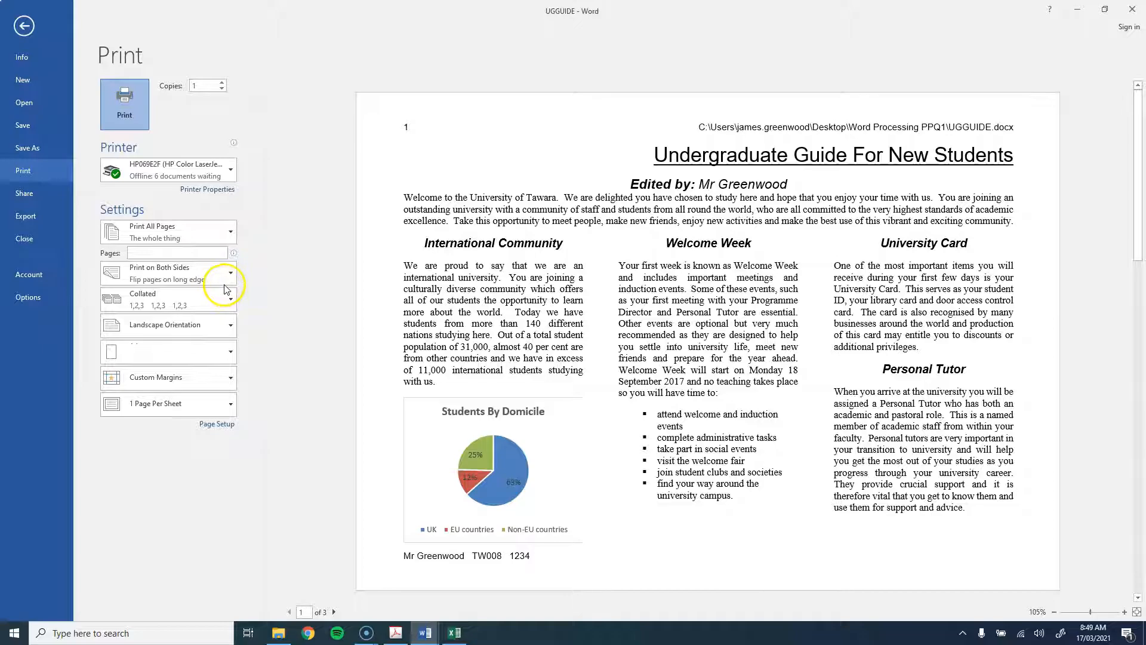
key("Escape")
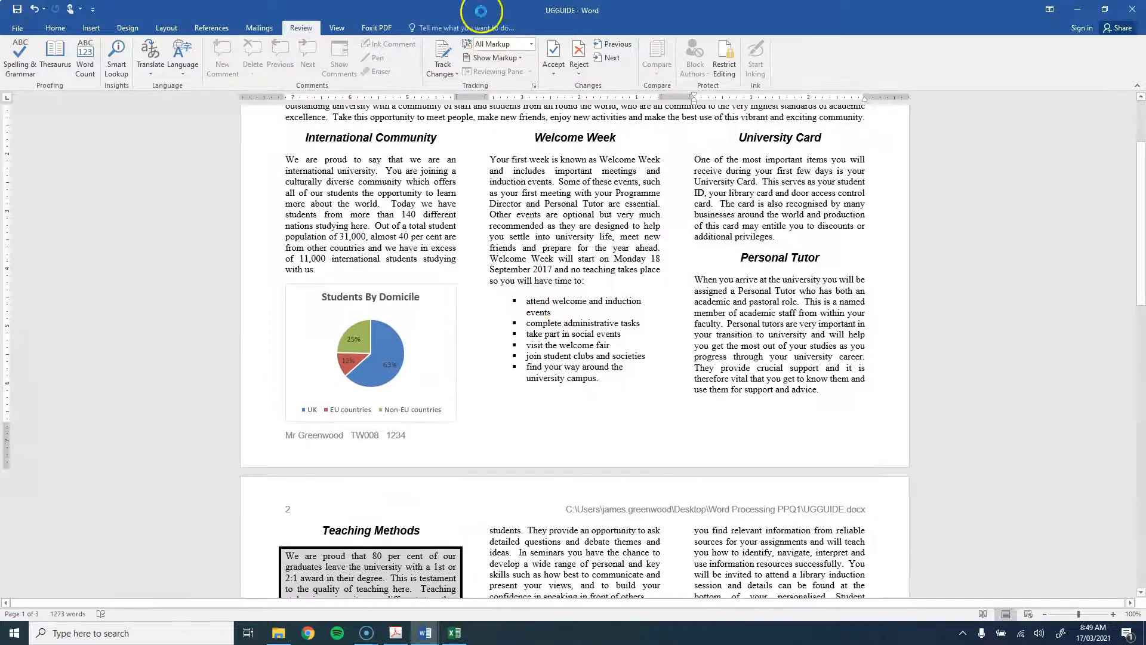
double_click(481, 6)
Step: Read the PRINTOUT 1 instructions and question 23's blog-versus-forum task in the question paper
left_click(969, 300)
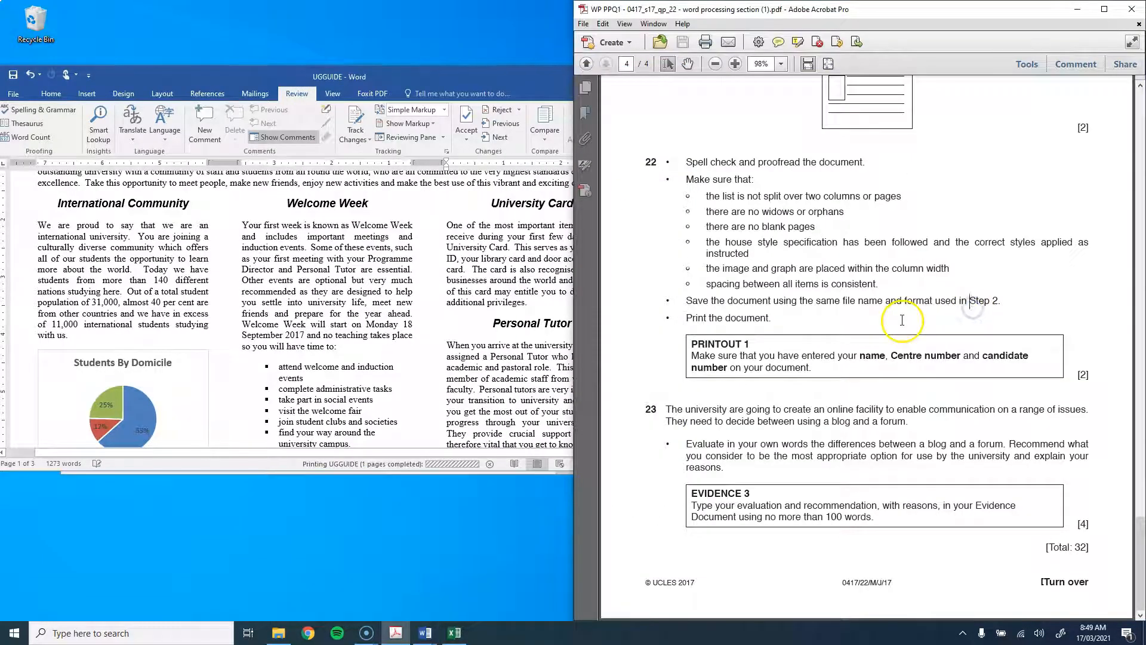
left_click_drag(690, 342, 815, 376)
left_click(814, 372)
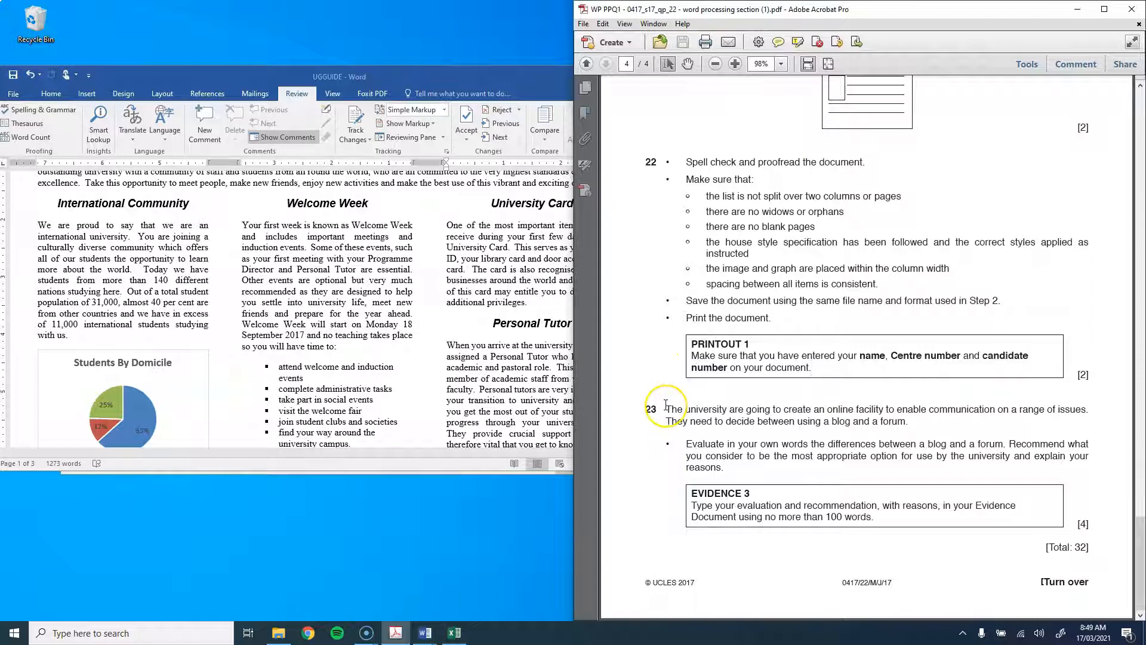
left_click_drag(668, 407, 932, 476)
left_click(877, 475)
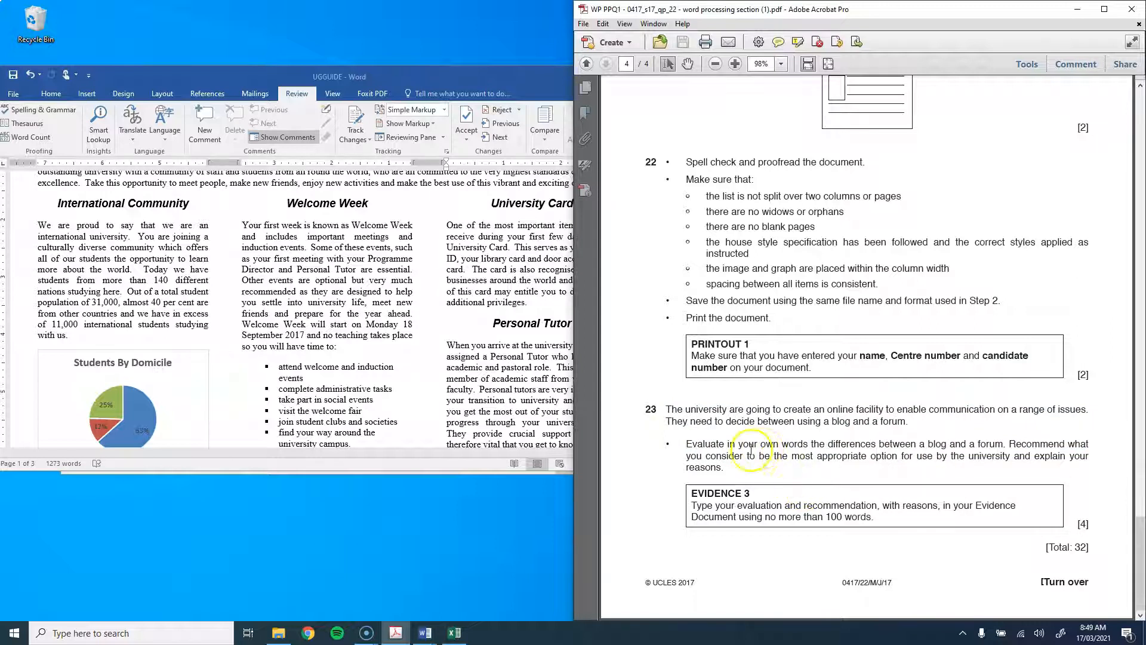
Step: Switch to J227EVIDENCE1234, snap it to the left half, and click under Step 23
mouse_move(425, 632)
left_click(394, 574)
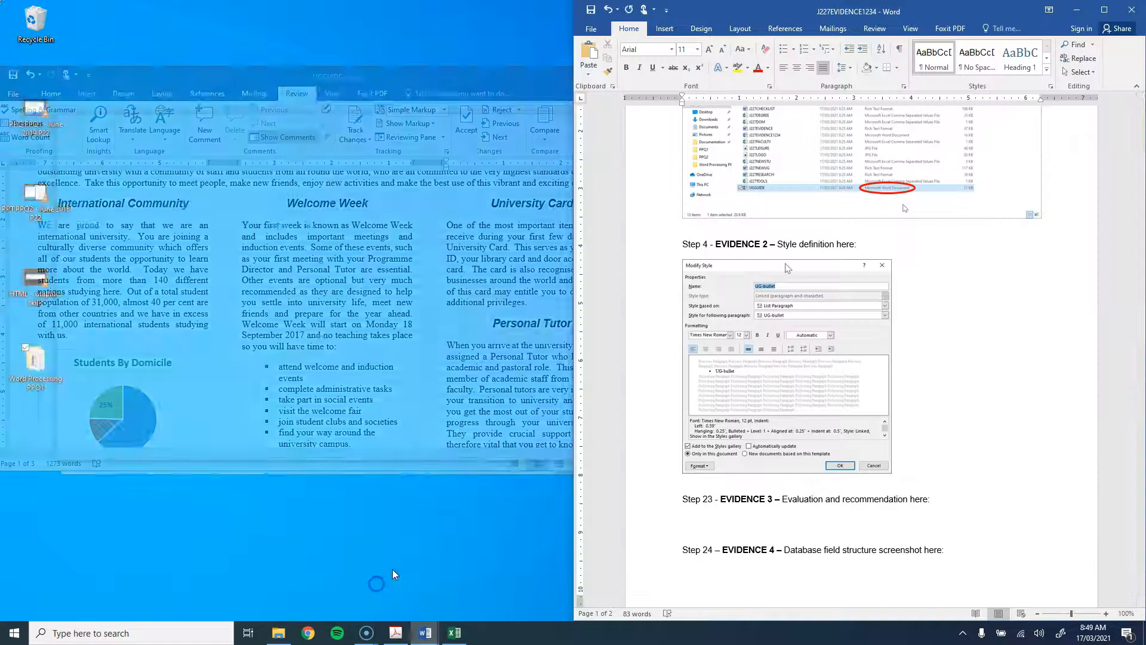
left_click_drag(798, 8, 1, 96)
left_click(181, 521)
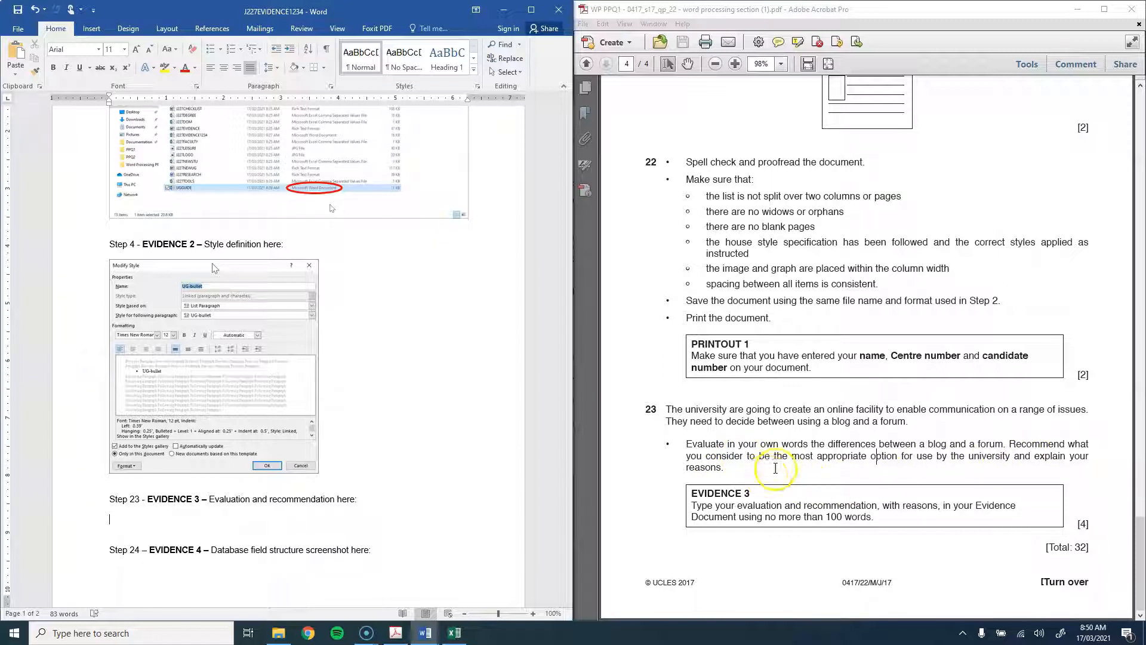
Step: Highlight 'blog', 'forum' and the recommendation wording in question 23, then return to Step 23
left_click_drag(926, 445, 948, 442)
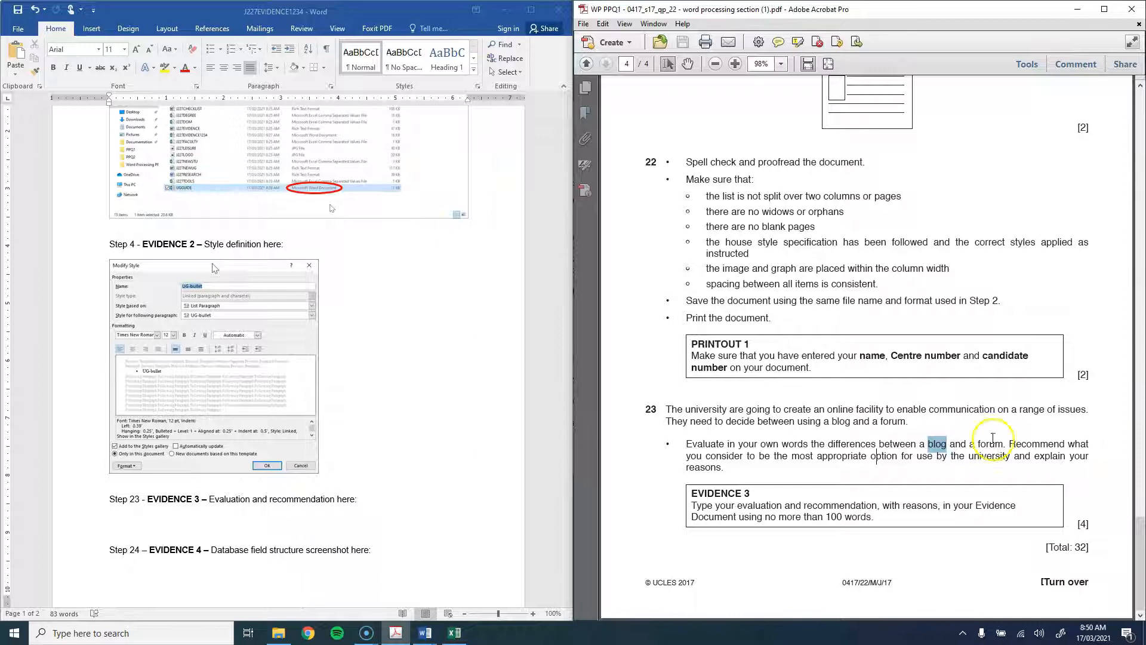
left_click_drag(978, 443, 1004, 444)
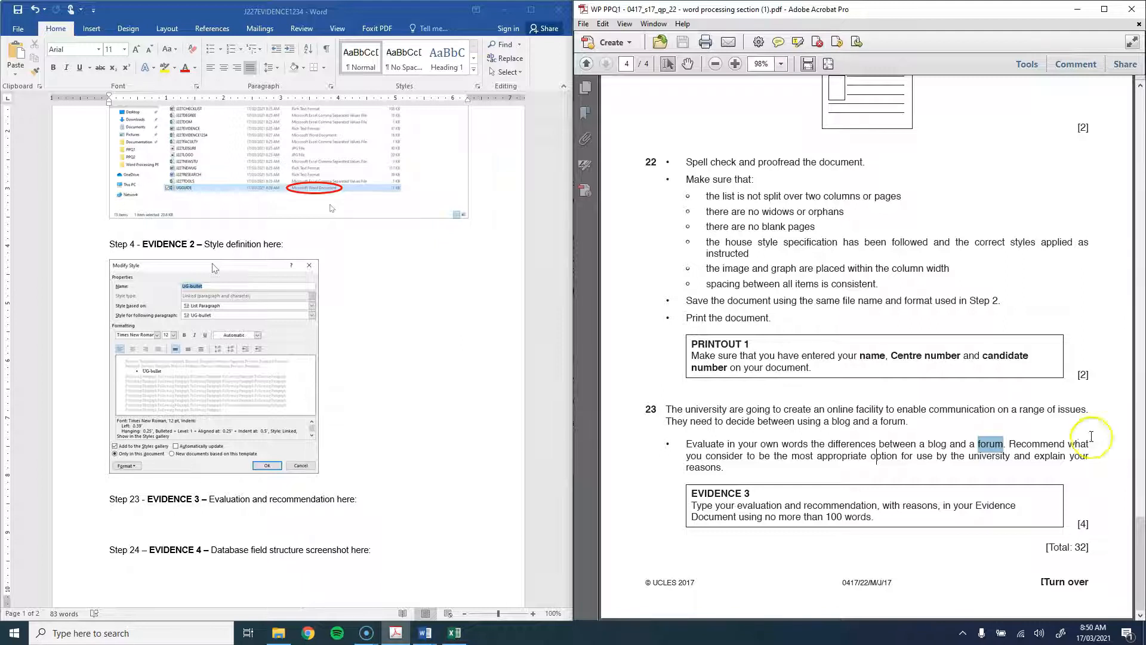
left_click_drag(947, 458, 921, 443)
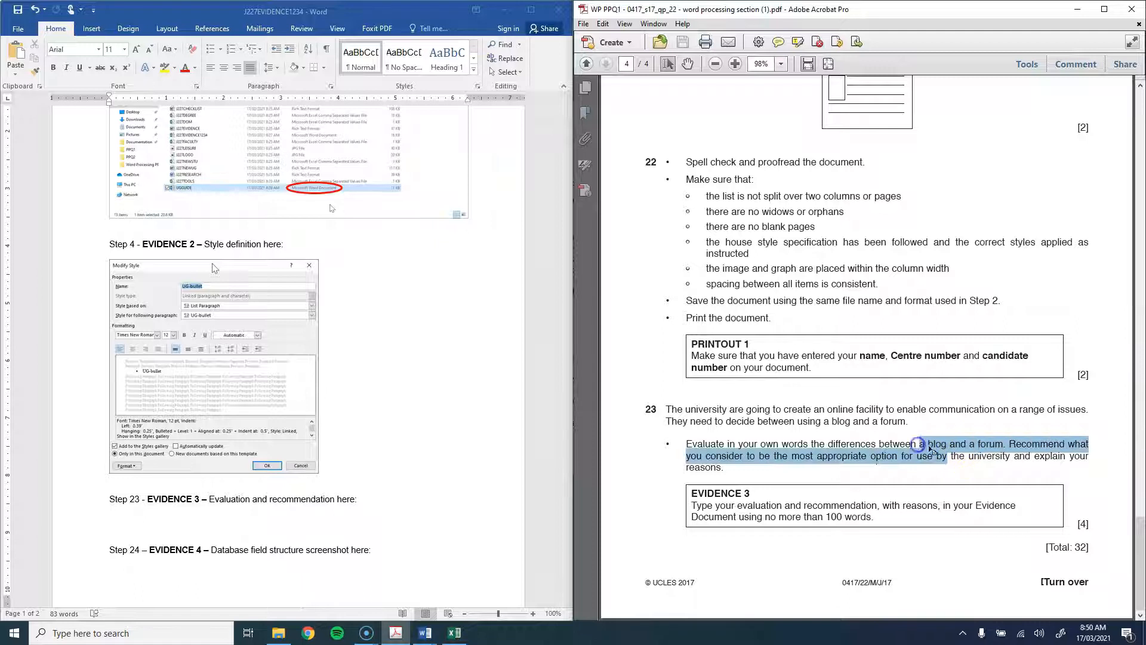
left_click(925, 444)
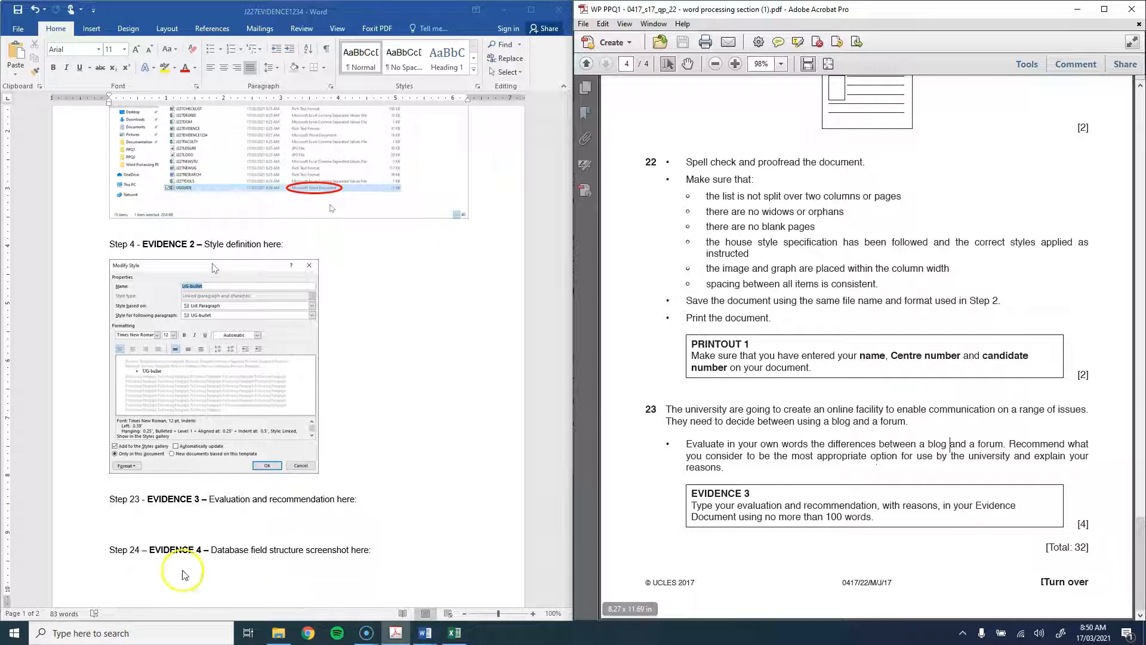
left_click(158, 525)
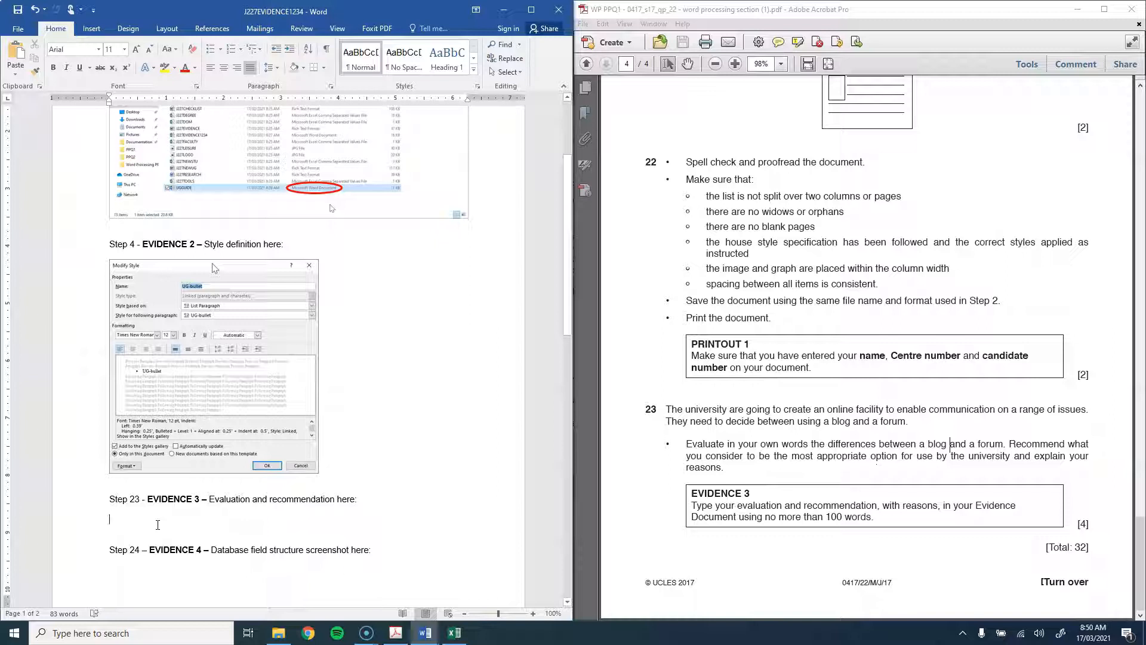
Step: Type the paragraph defining blogs and forums, then begin the recommendation paragraph on blogs versus forums
type("A bl")
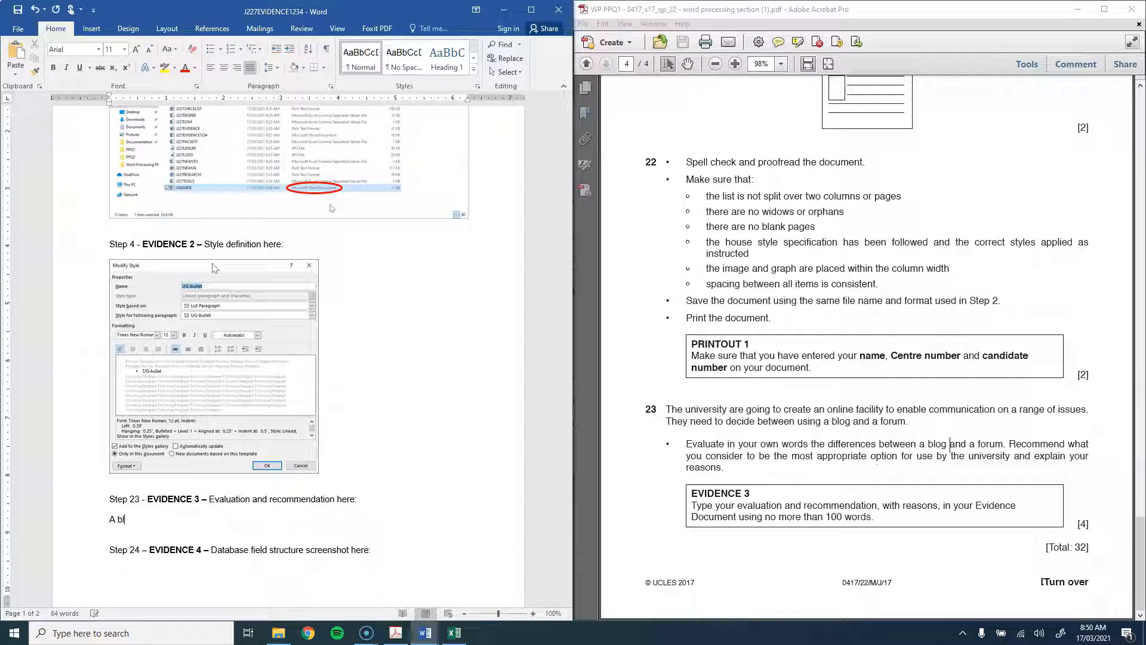
type("og is a website where news articles and inportant information for students could be published by the university staff. T forum is a website where ")
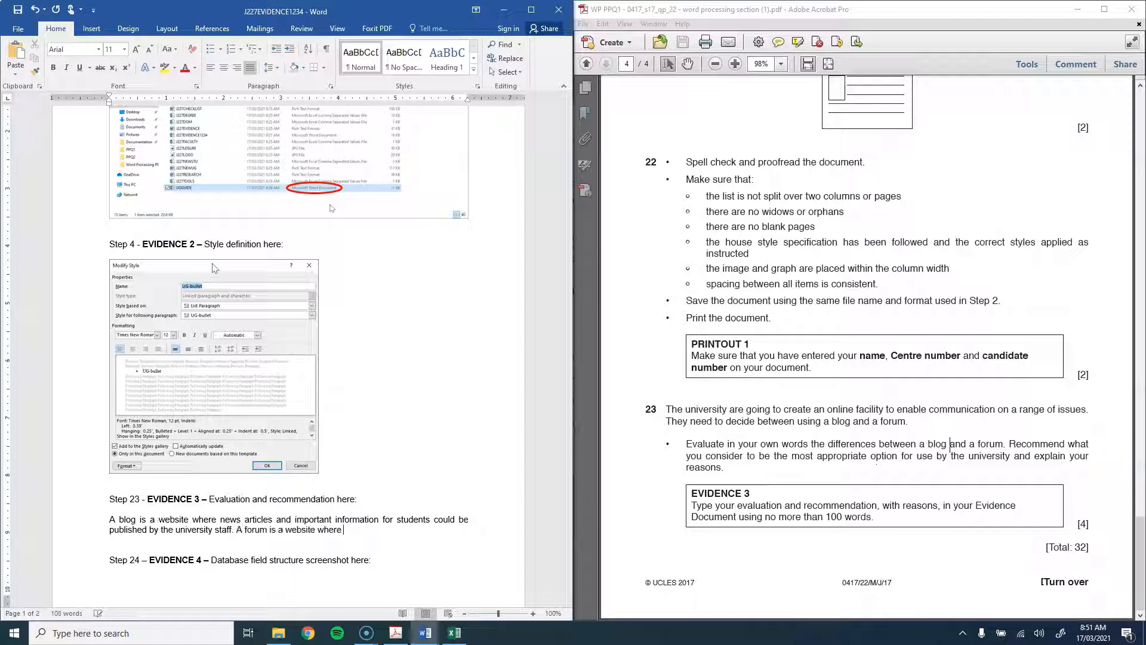
type("students and faculty could sign up to have an account and p")
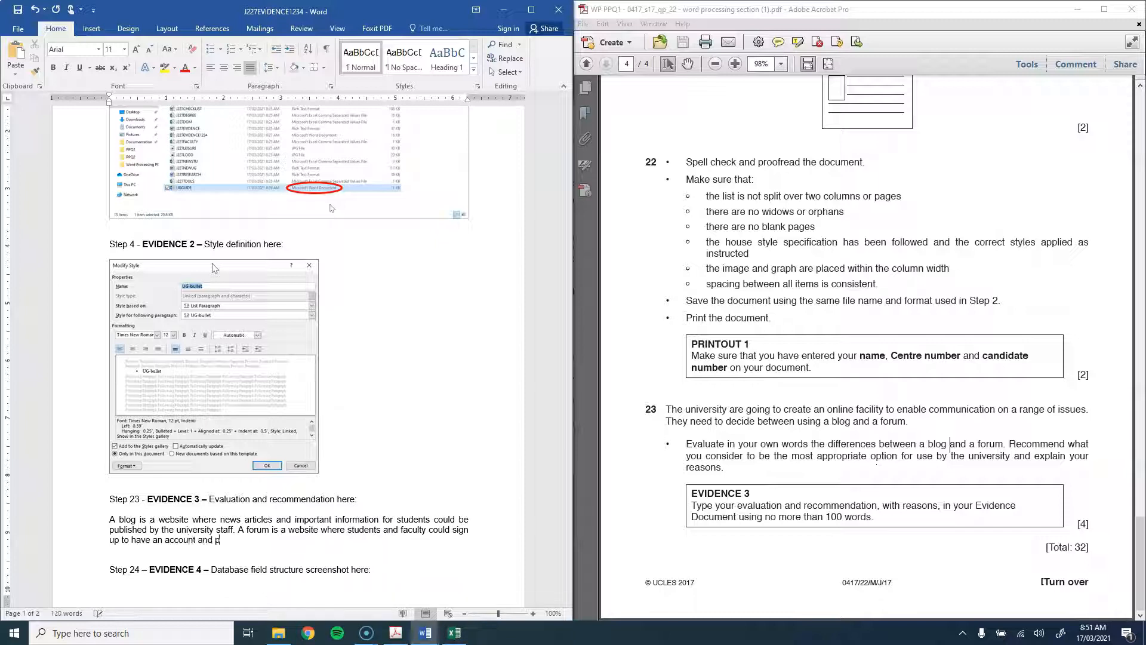
type("ost questions,")
key("BackSpace")
key("BackSpace")
type("and comments")
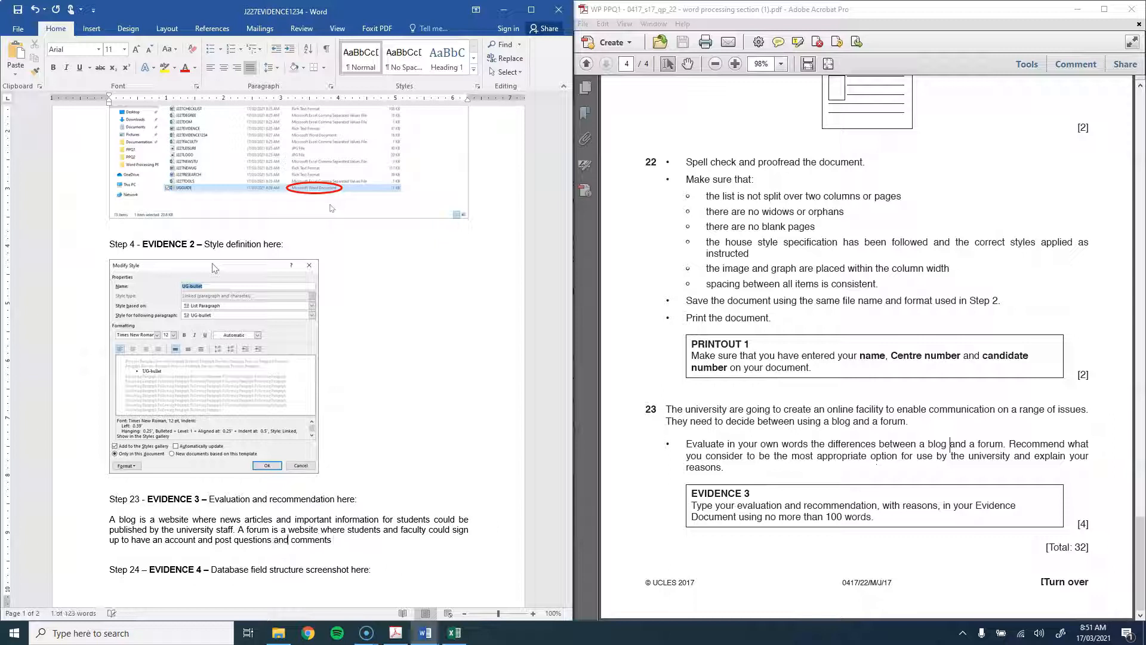
type(" for other people to answer or reply to.")
key("Return")
type("While blogs allow comments, the emphasis i")
type("s on publishing information rather than discussion. If the ")
type("university wanted to publish news, a blog would be the best ")
type("choice. If they wanted to create a place for students to communicate")
type(" with each other and their faculty, a ")
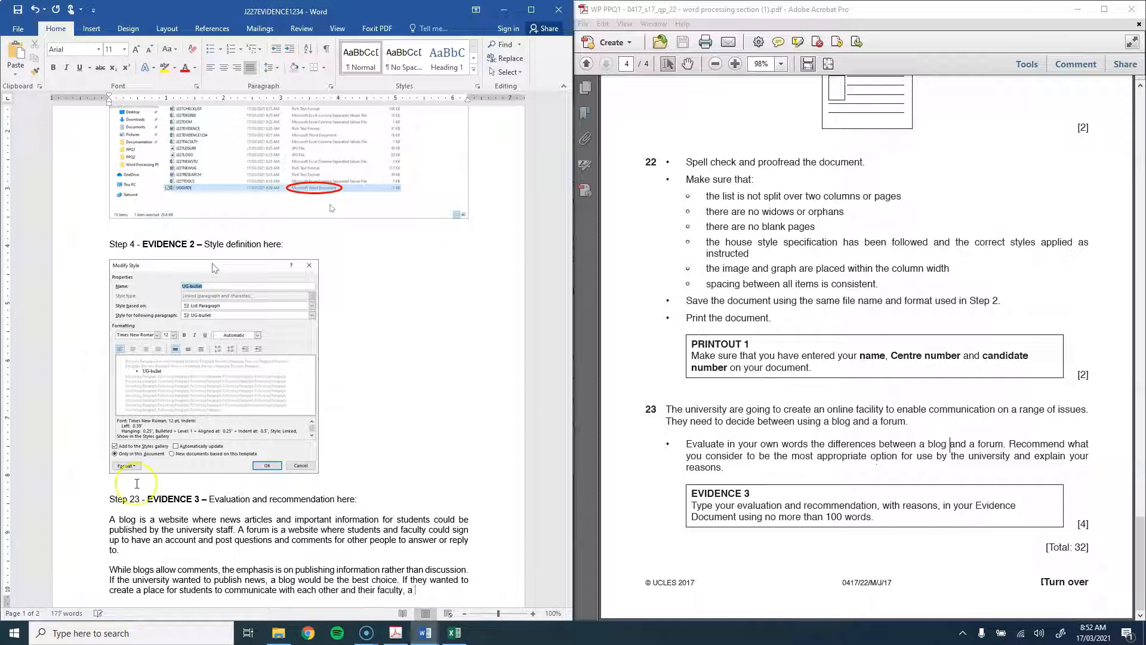
type("forum would make mo")
type("re sense.")
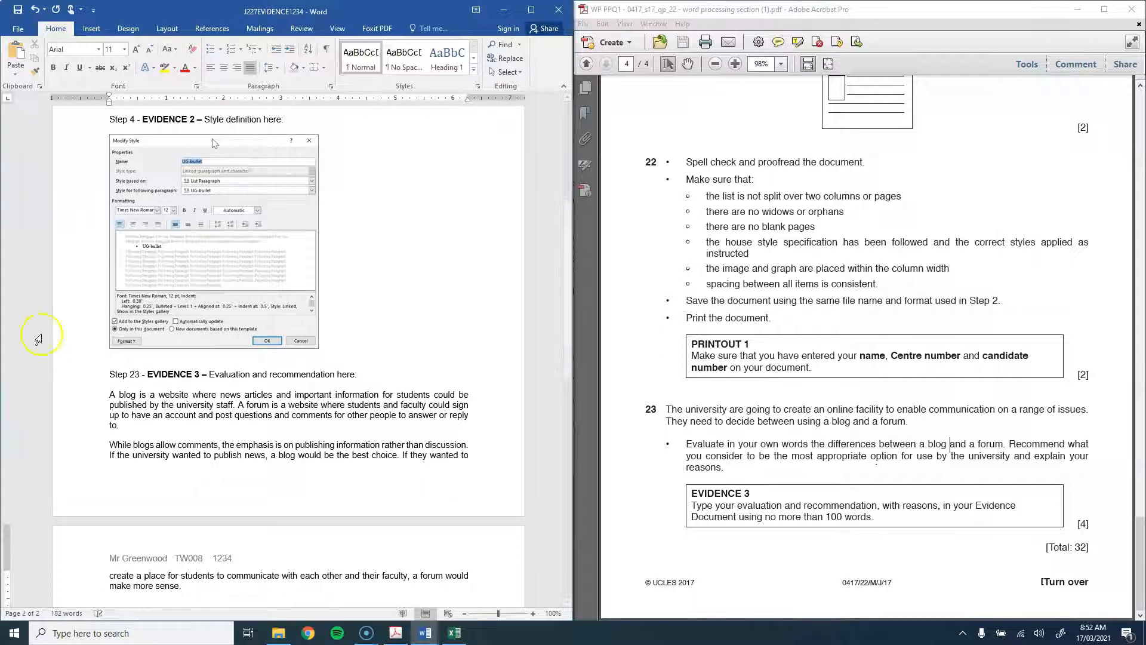
Step: Select the Step 23 answer to confirm its 99-word count, then scroll the PDF back up
left_click(115, 421)
left_click(108, 395, "shift")
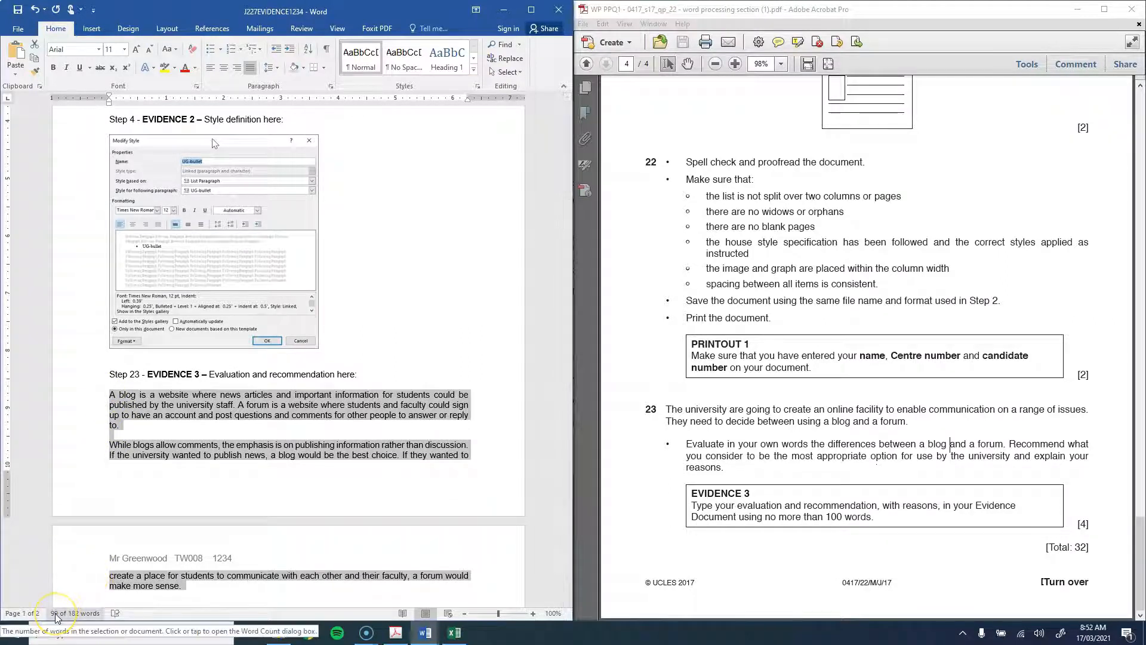
left_click(142, 452)
scroll(151, 397, "down", 3)
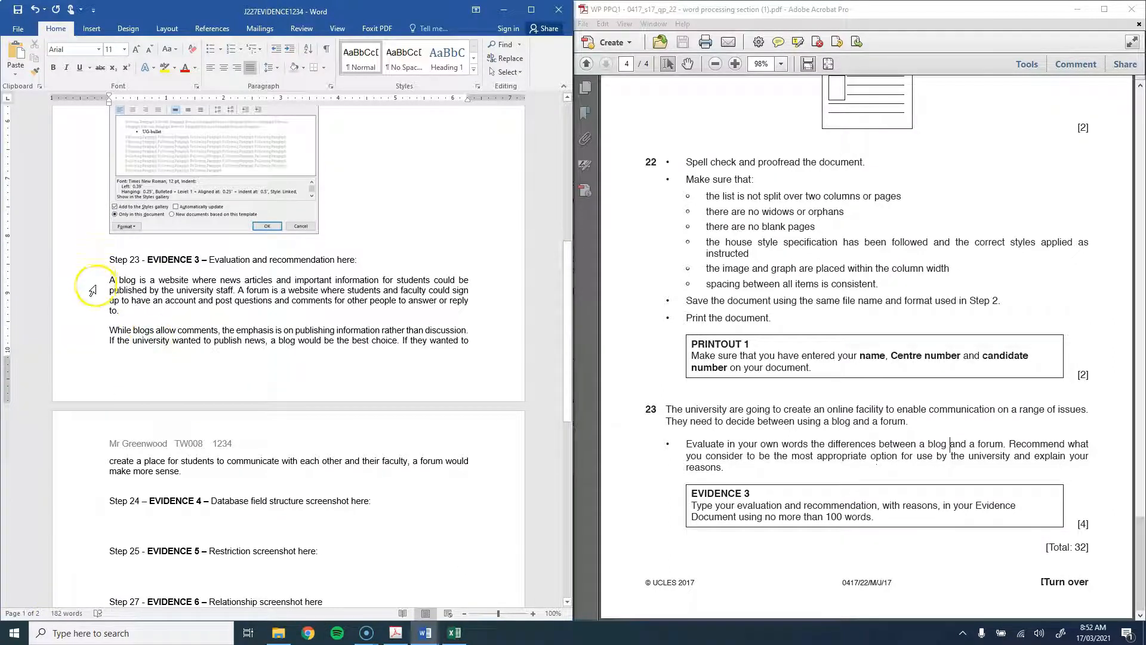
left_click_drag(92, 291, 83, 473)
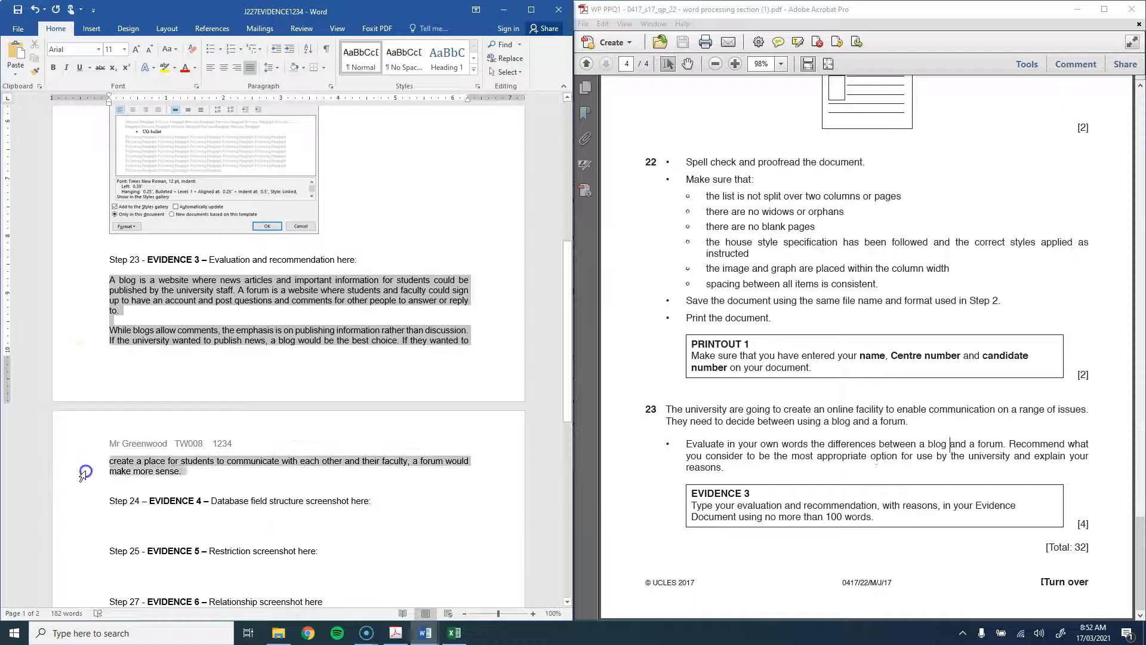
left_click(181, 316)
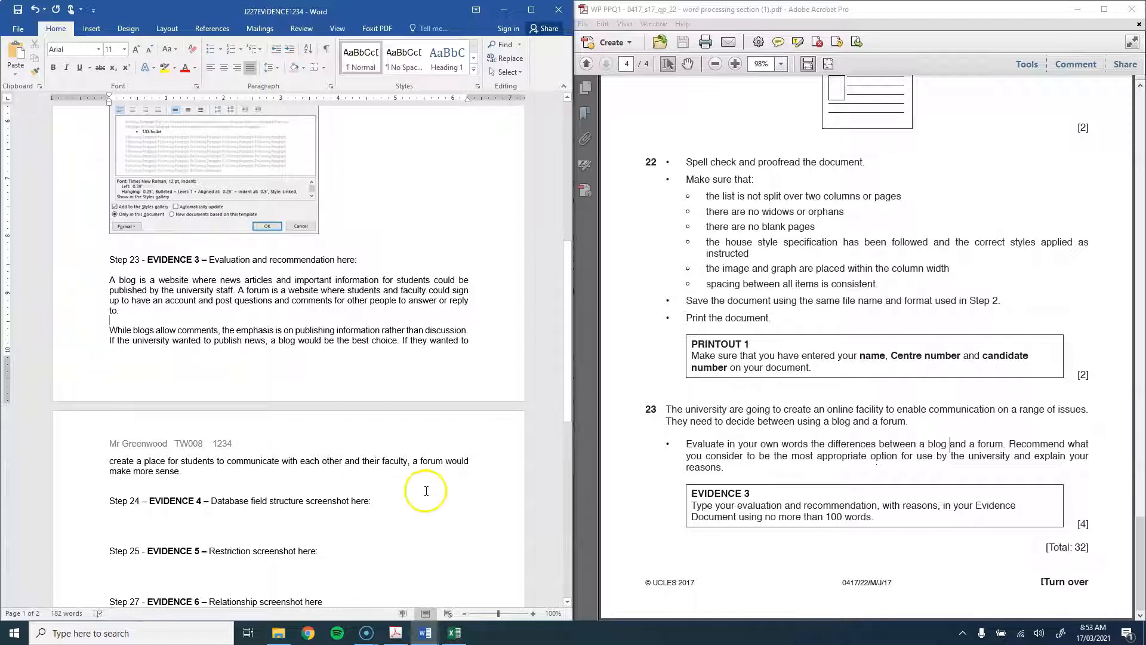
scroll(717, 447, "up", 3)
scroll(716, 447, "up", 20)
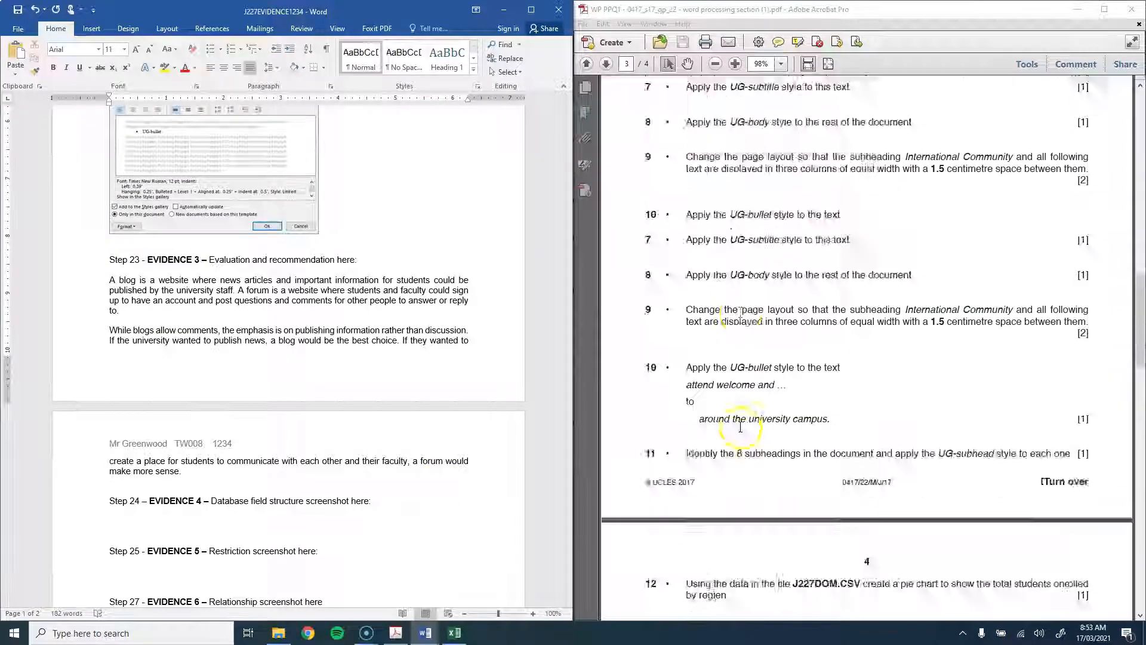